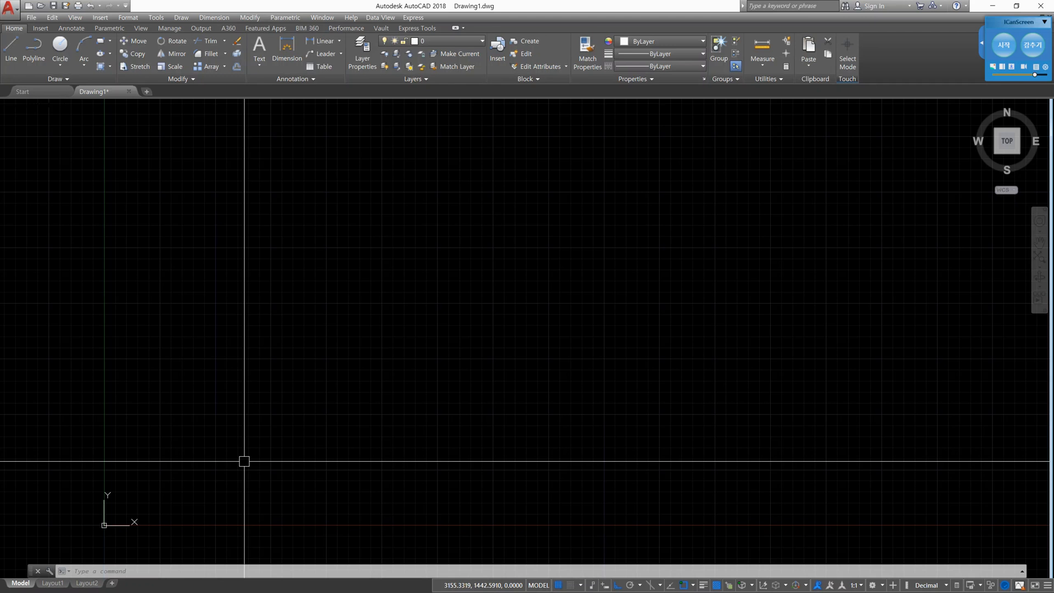
# - Draw a horizontal and a vertical construction line crossing at one point near the drawing origin
pyautogui.write('xl')
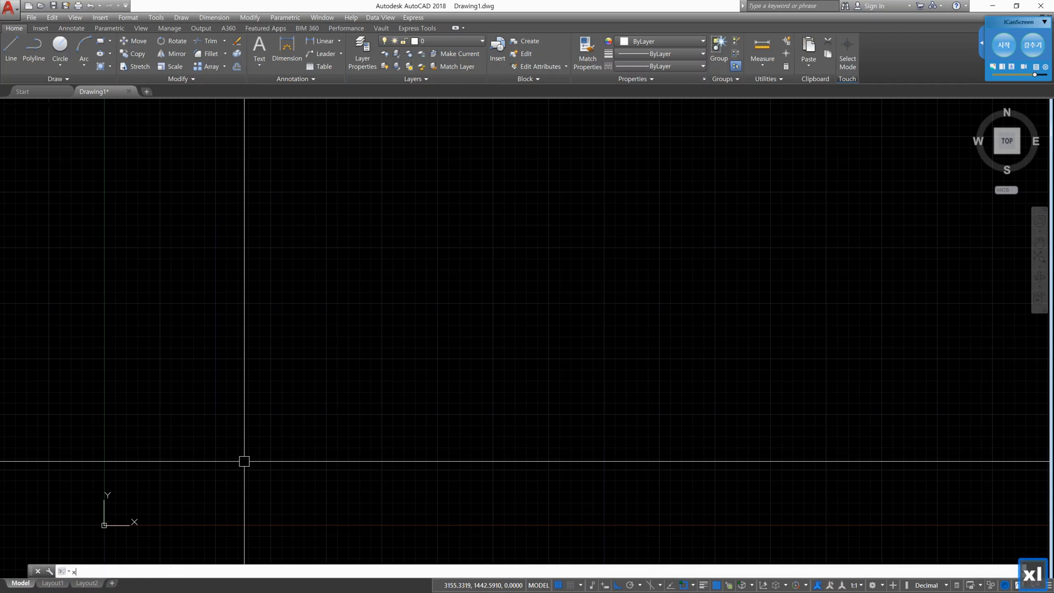
pyautogui.press('Return')
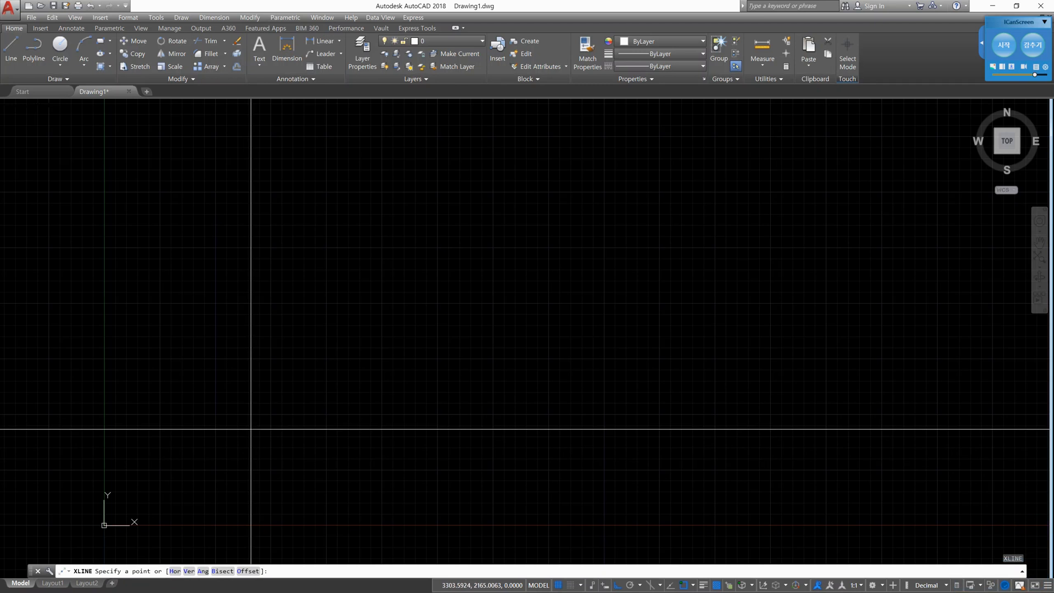
pyautogui.click(236, 429)
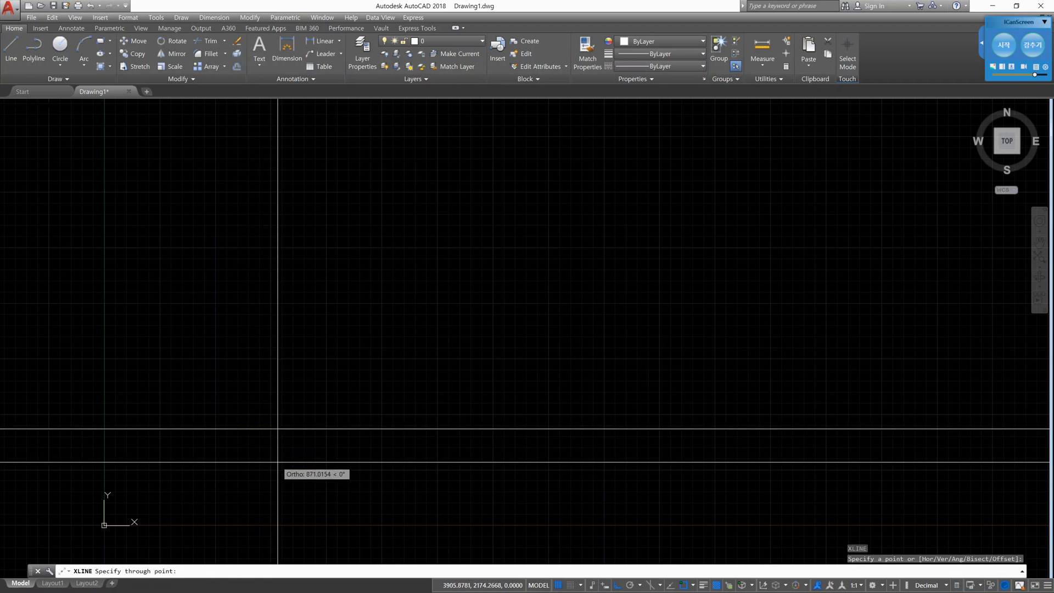
pyautogui.click(508, 454)
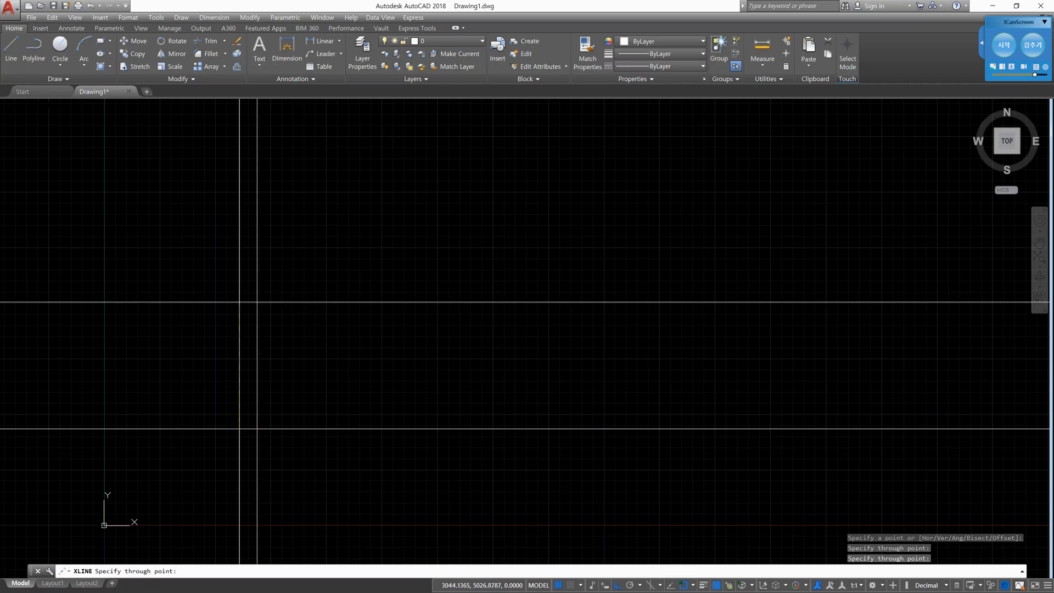
pyautogui.press('Return')
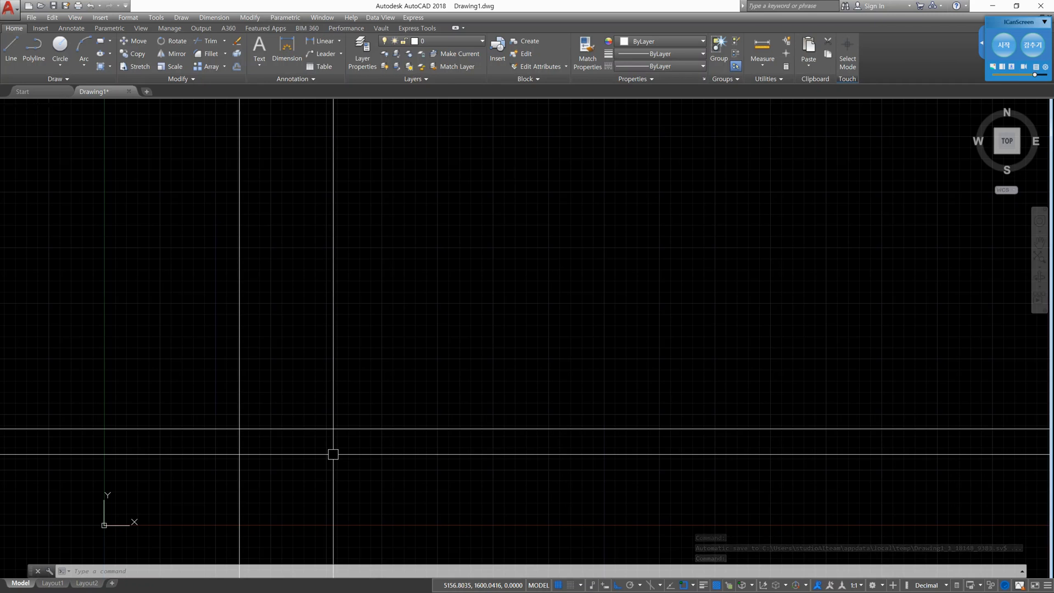
# - Offset the horizontal construction line upward and the vertical construction line to the right, each by 100
pyautogui.write('offs')
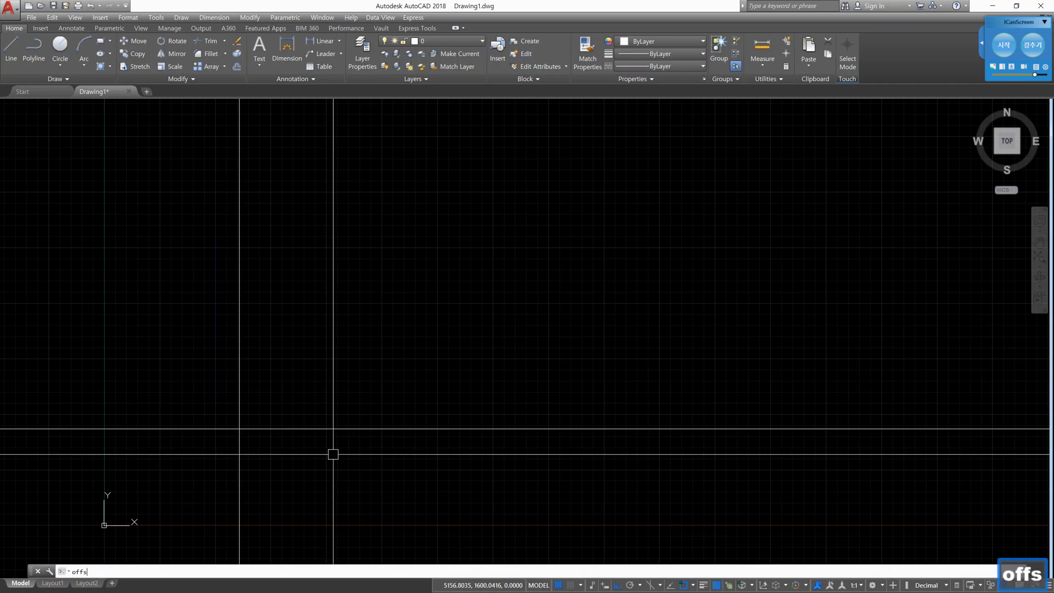
pyautogui.write('et')
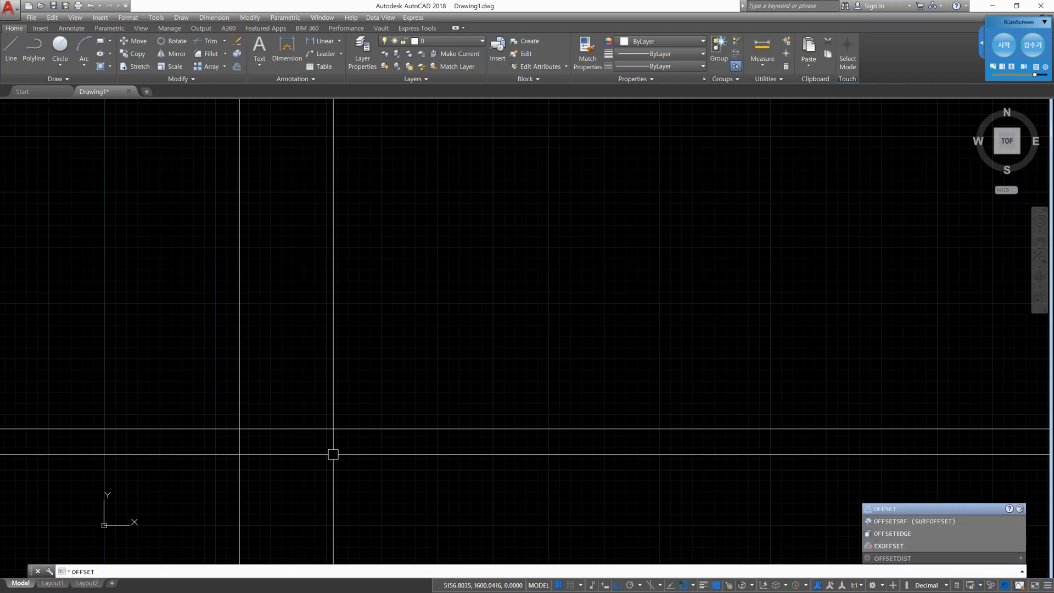
pyautogui.press('BackSpace')
pyautogui.press('BackSpace')
pyautogui.press('BackSpace')
pyautogui.press('BackSpace')
pyautogui.press('BackSpace')
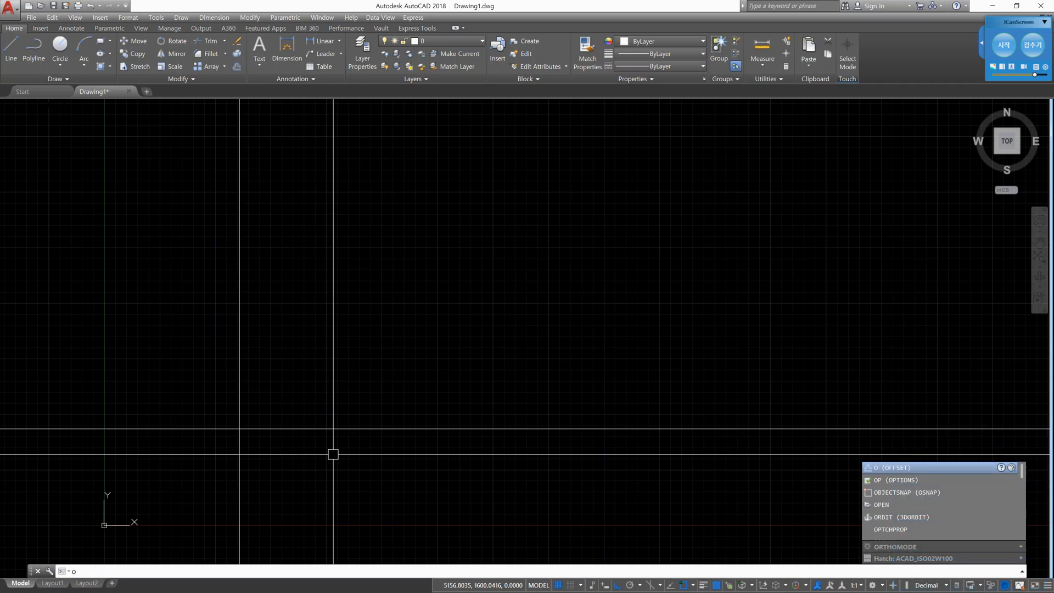
pyautogui.press('Return')
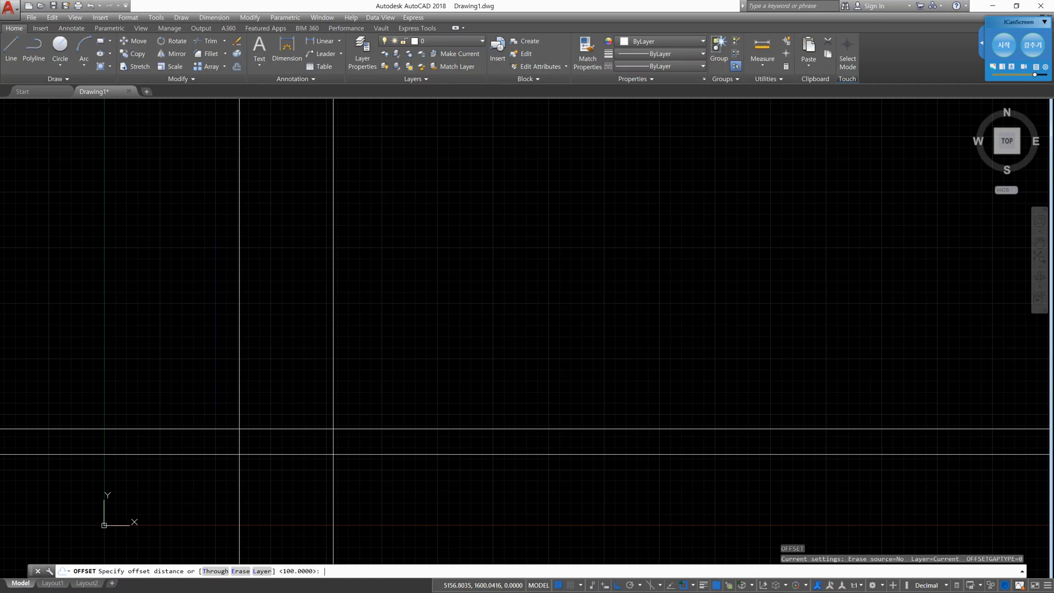
pyautogui.write('100')
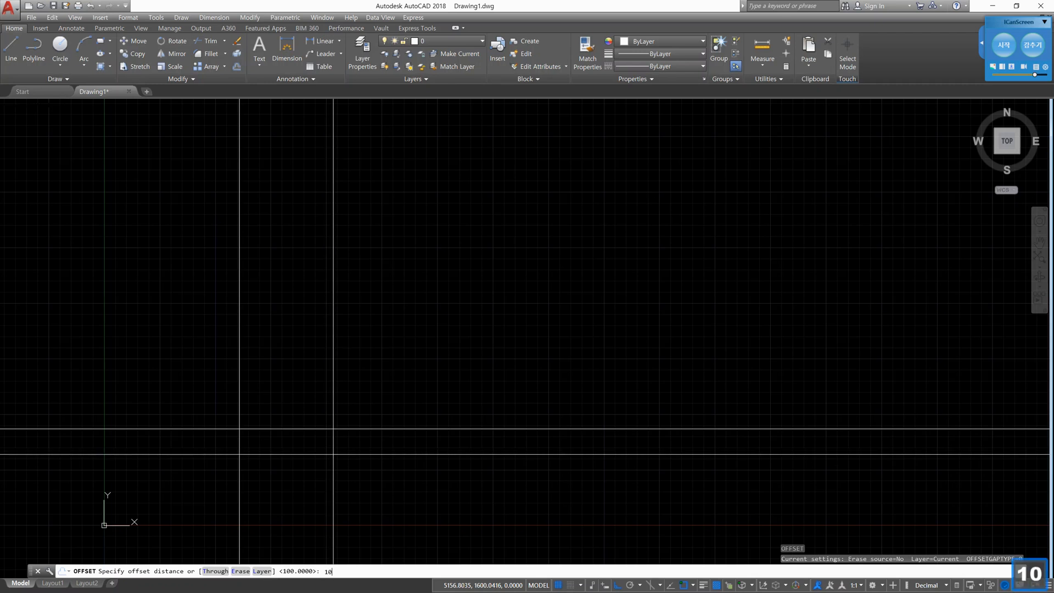
pyautogui.press('Return')
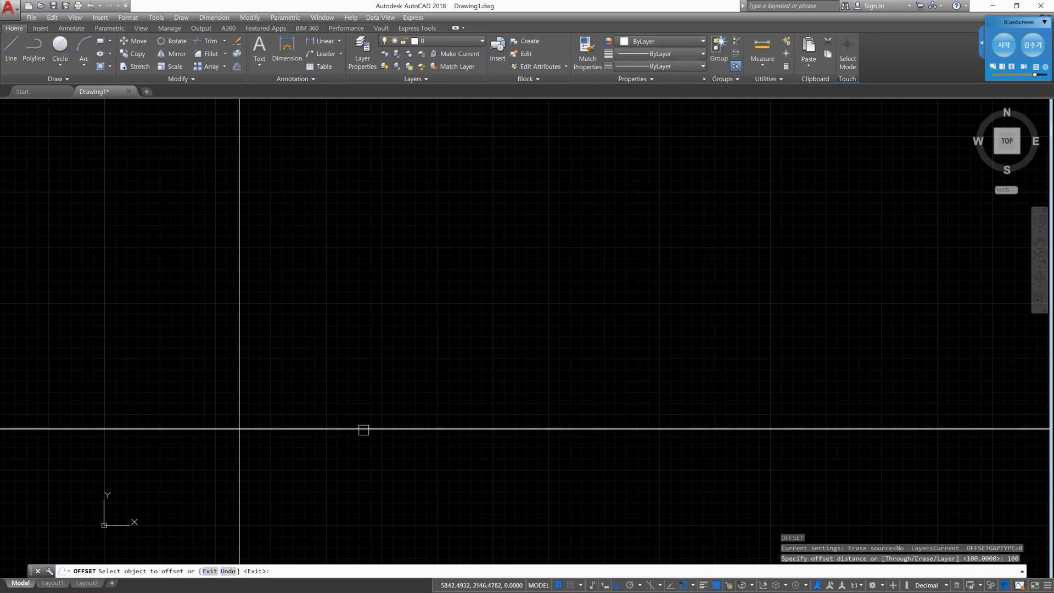
pyautogui.click(363, 429)
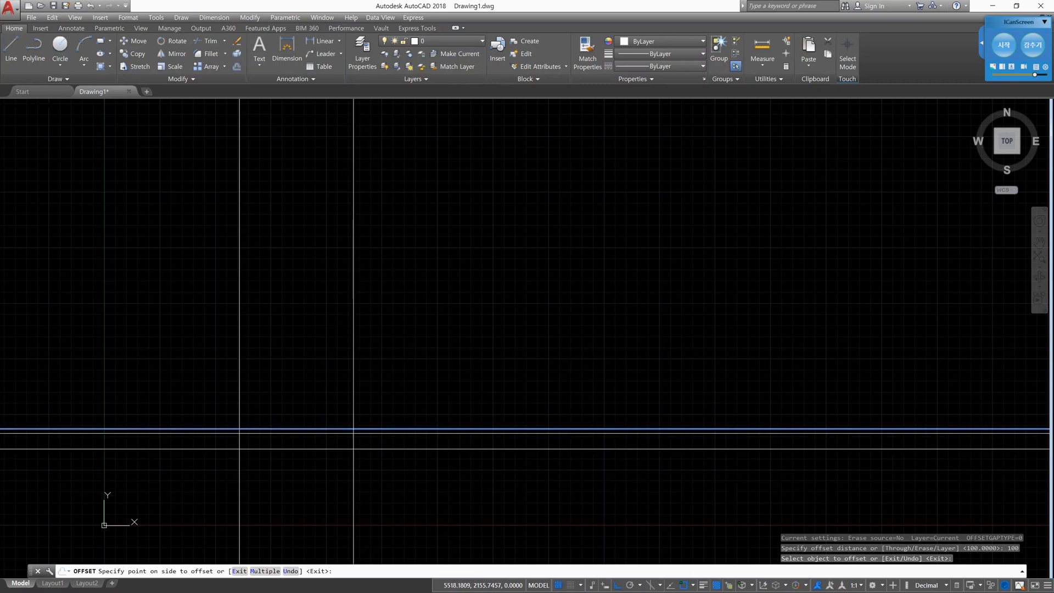
pyautogui.scroll(5, 188, 385)
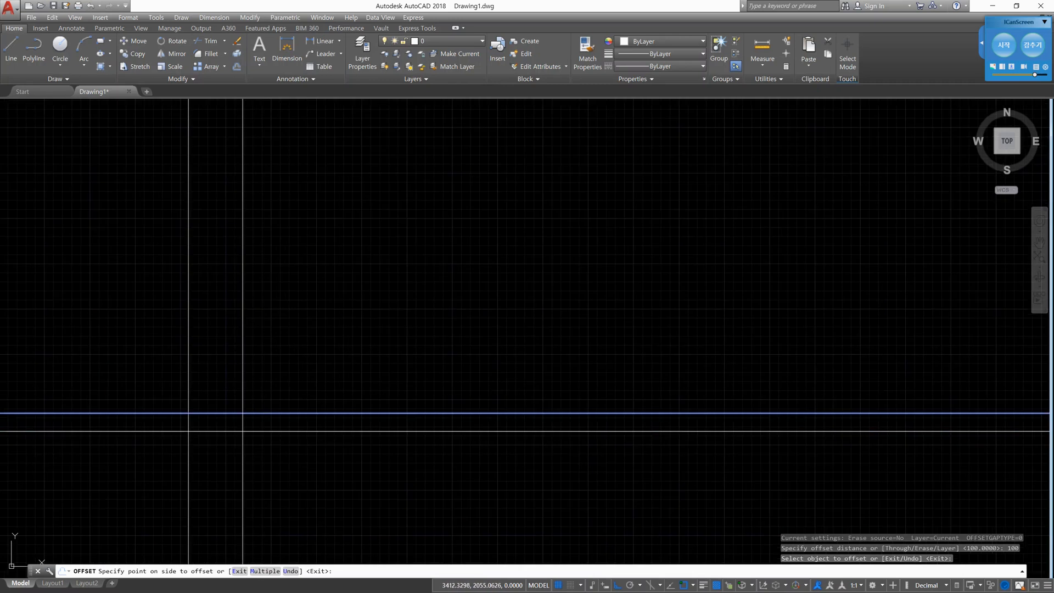
pyautogui.scroll(6, 203, 412)
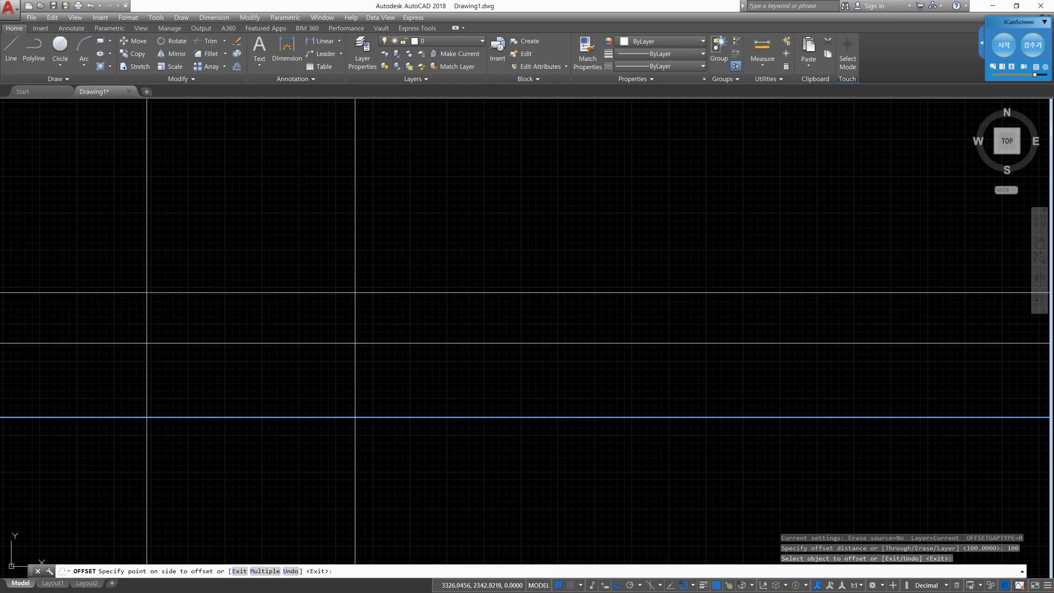
pyautogui.click(356, 292)
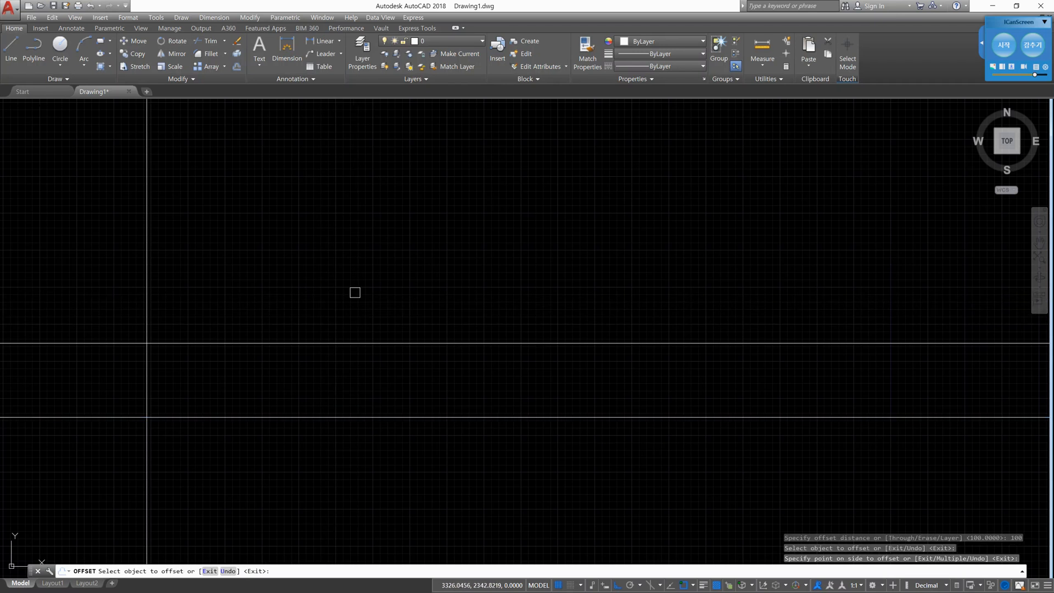
pyautogui.click(146, 311)
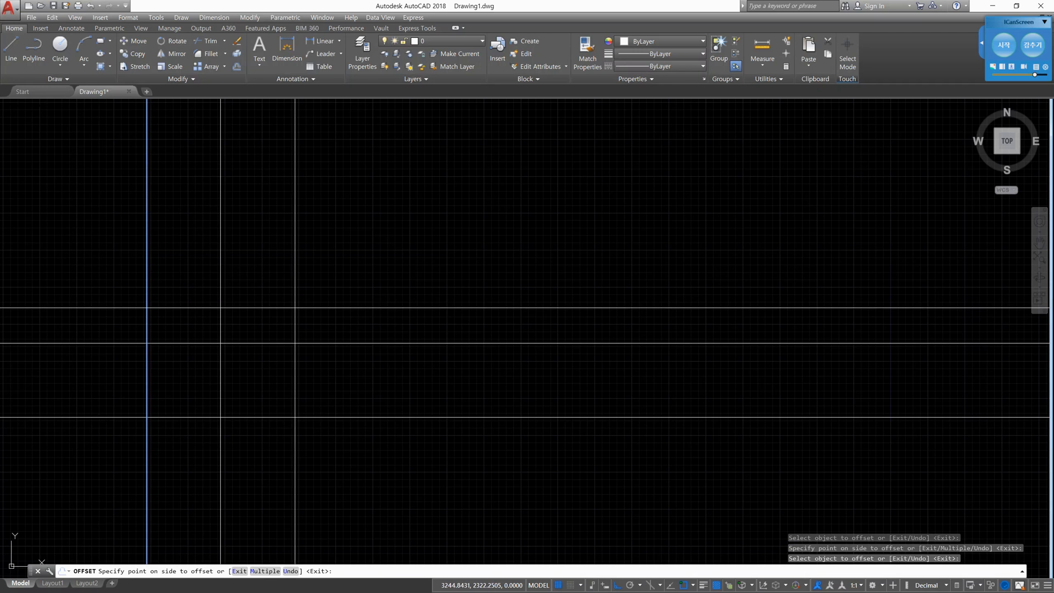
pyautogui.click(295, 308)
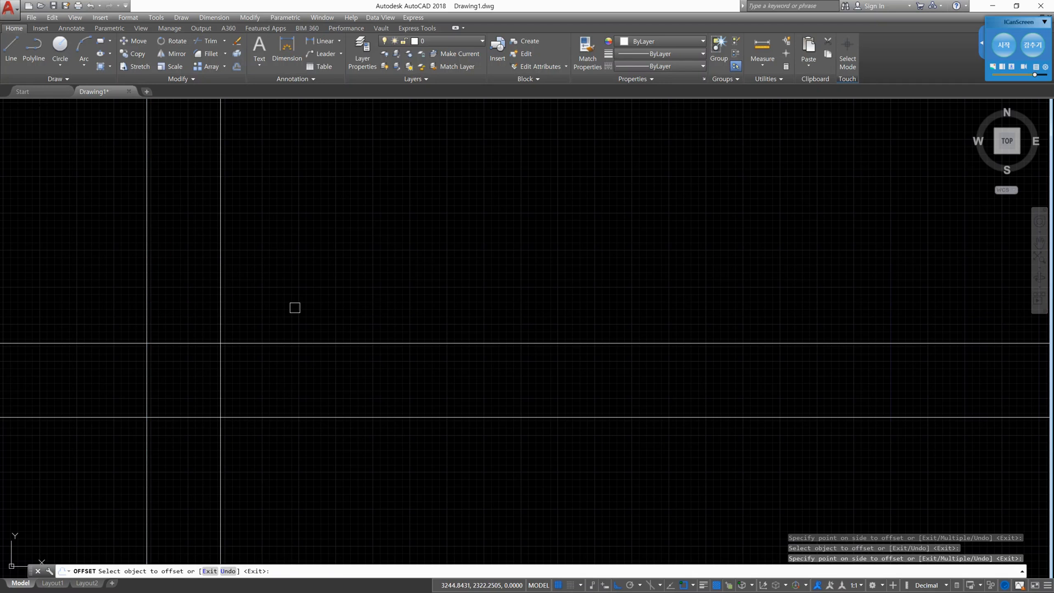
# - Try to offset the second vertical construction line by 100, and delete the overlapping duplicate on the first vertical line
pyautogui.click(220, 311)
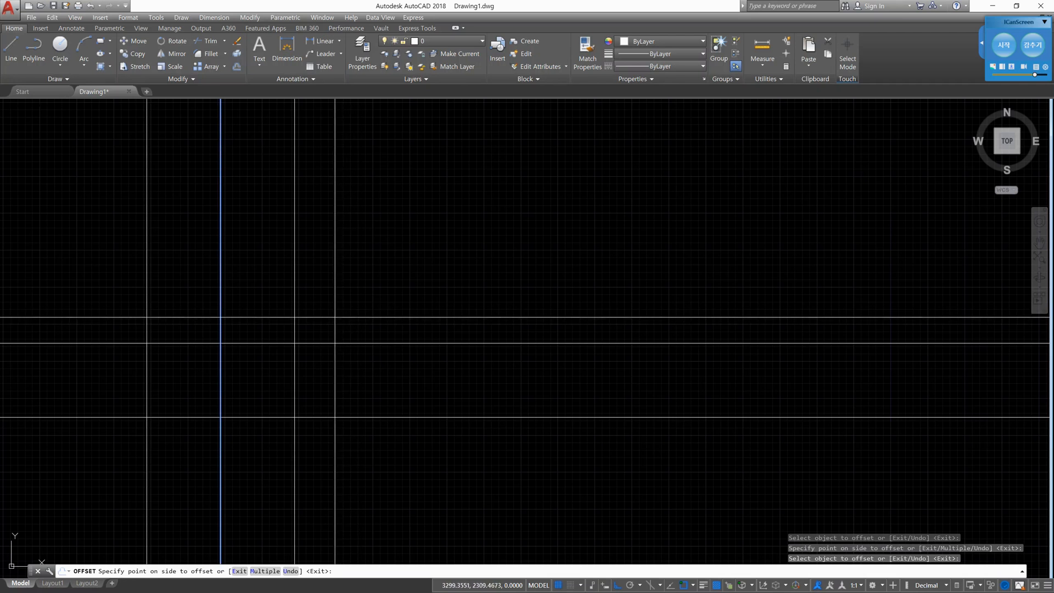
pyautogui.click(261, 343)
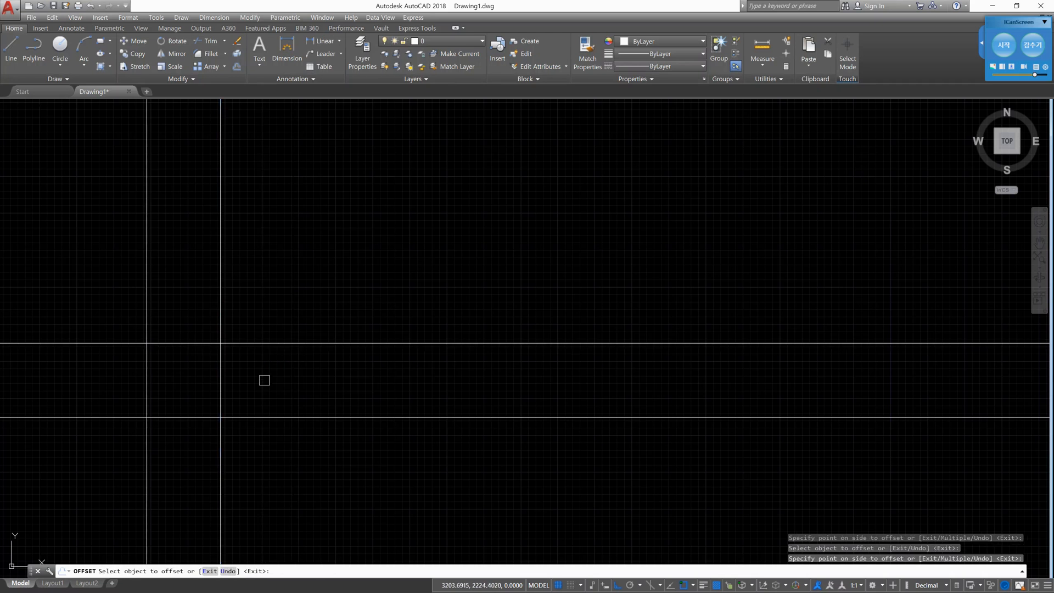
pyautogui.press('Escape')
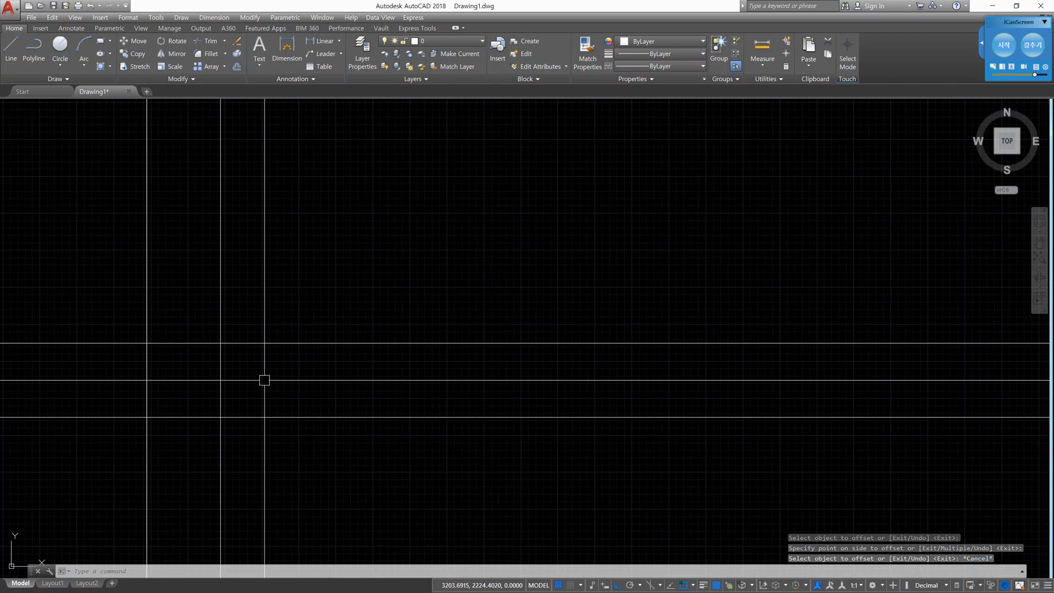
pyautogui.click(146, 370)
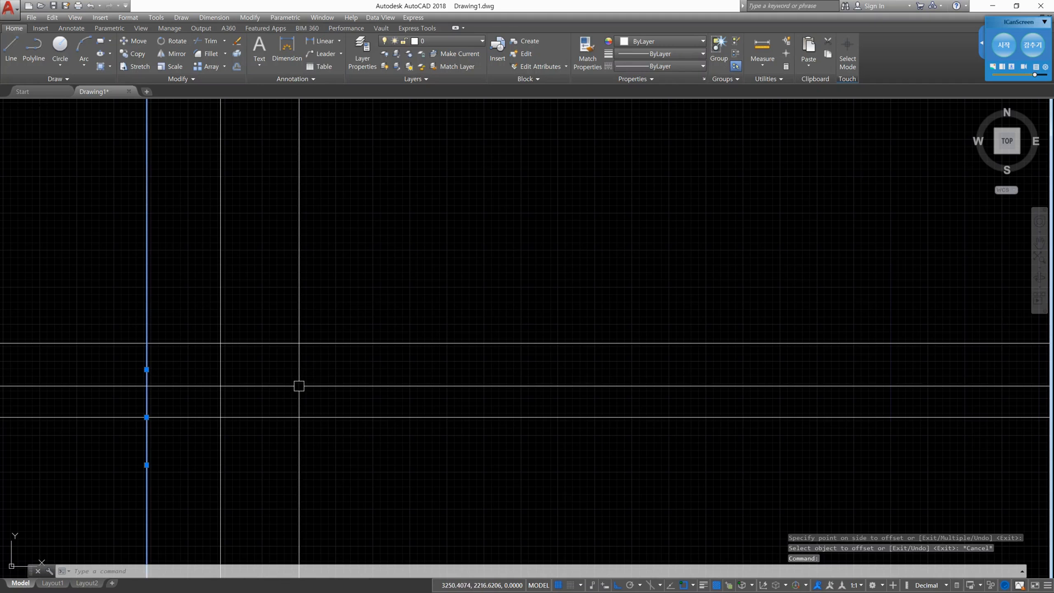
pyautogui.press('Delete')
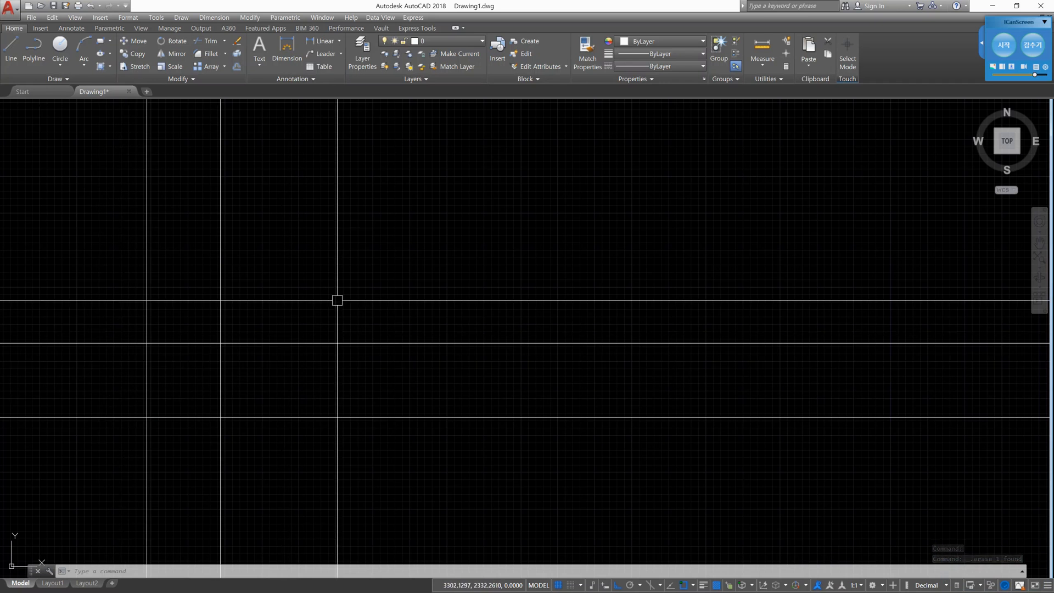
pyautogui.write('o')
pyautogui.press('Return')
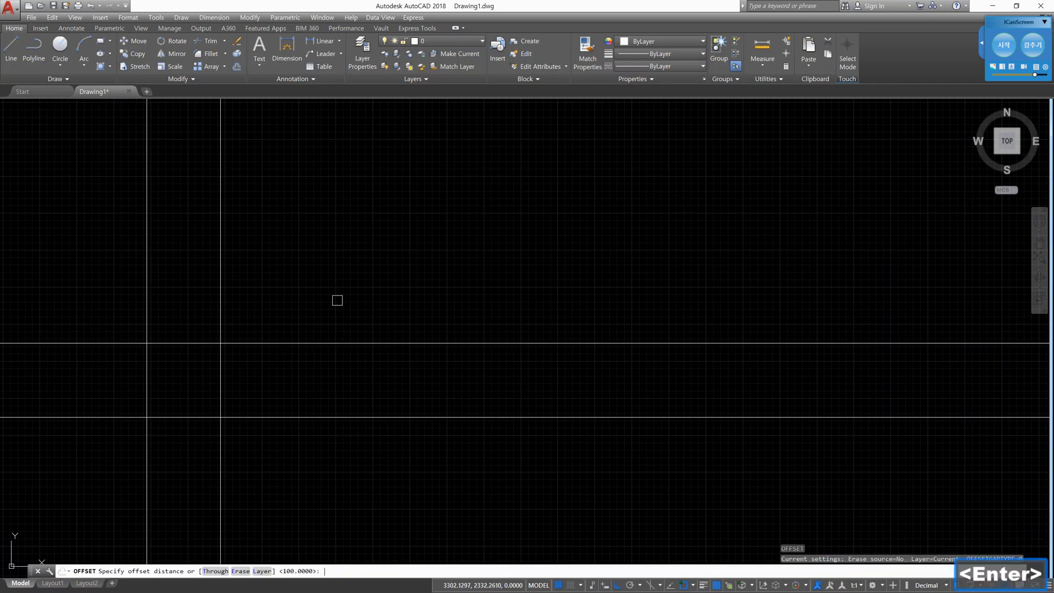
pyautogui.press('Return')
pyautogui.click(221, 289)
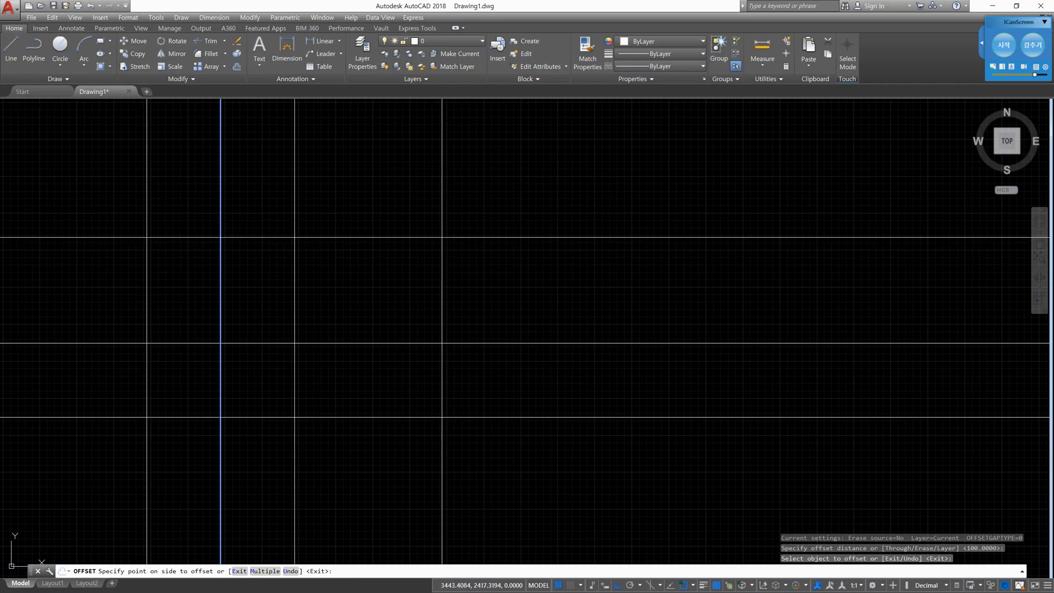
pyautogui.press('Escape')
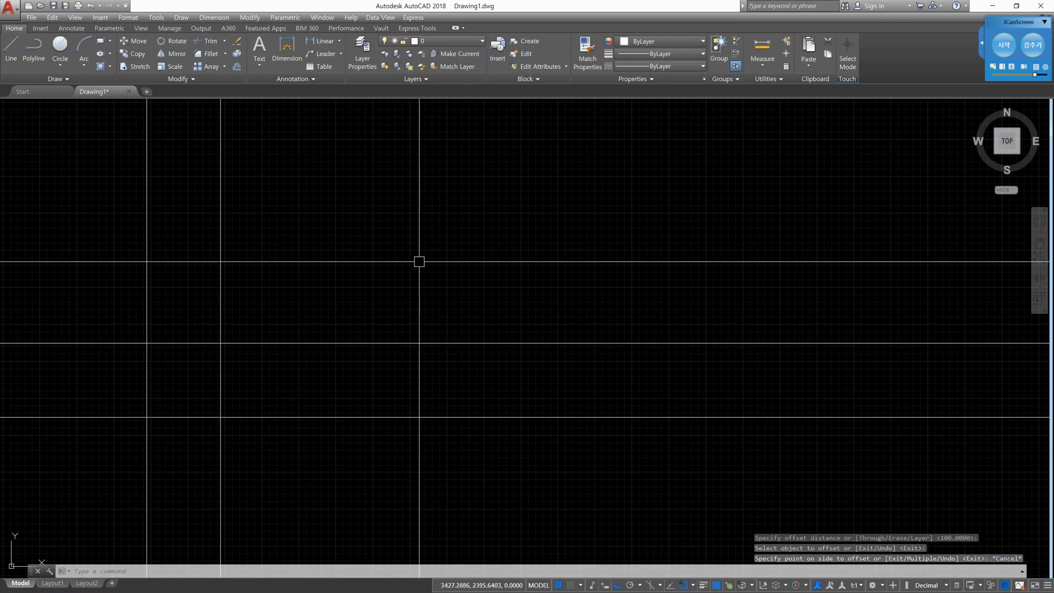
# - Draw a horizontal line 100 units long above the horizontal construction lines and to the right of the vertical ones
pyautogui.scroll(2, 168, 391)
pyautogui.moveTo(187, 384); pyautogui.dragTo(301, 328, button='middle')
pyautogui.scroll(2, 302, 327)
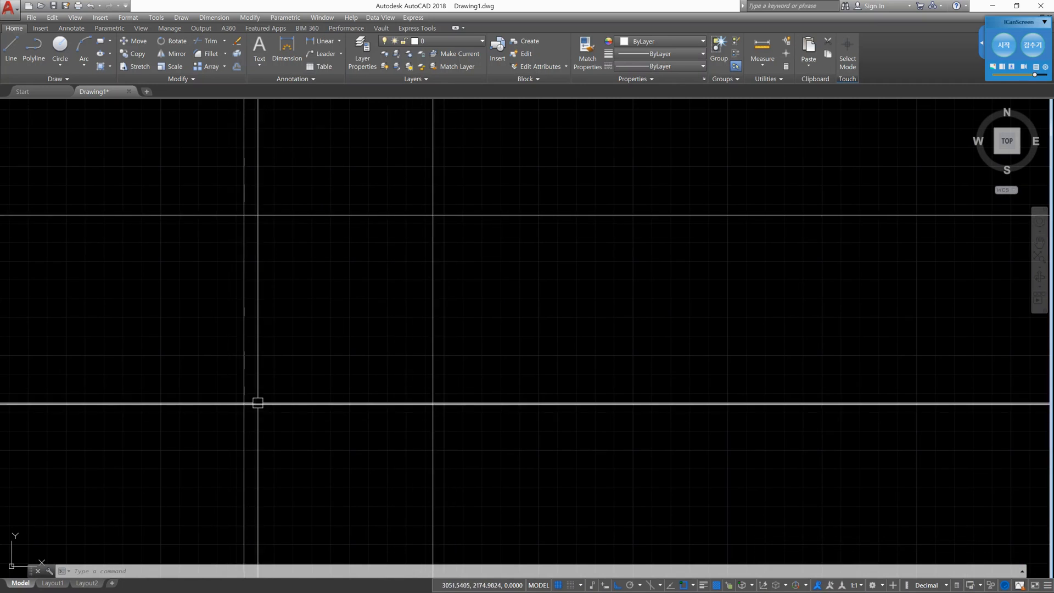
pyautogui.scroll(-2, 424, 345)
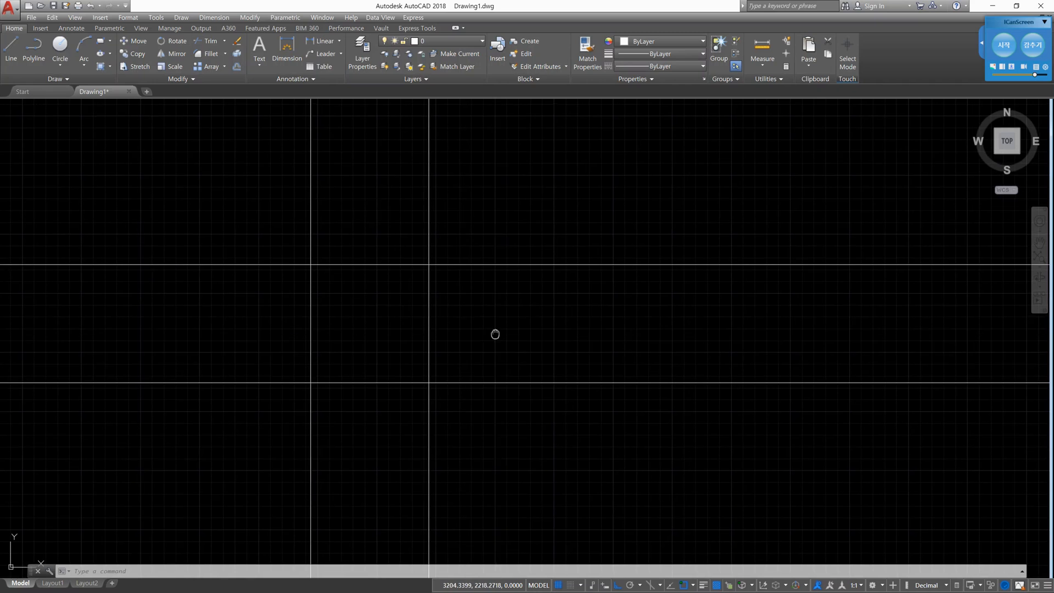
pyautogui.moveTo(494, 331); pyautogui.dragTo(311, 397, button='middle')
pyautogui.scroll(-4, 388, 357)
pyautogui.moveTo(420, 316)
pyautogui.mouseDown(button='middle')
pyautogui.moveTo(290, 353)
pyautogui.moveTo(330, 344)
pyautogui.mouseUp(button='middle')
pyautogui.scroll(2, 311, 346)
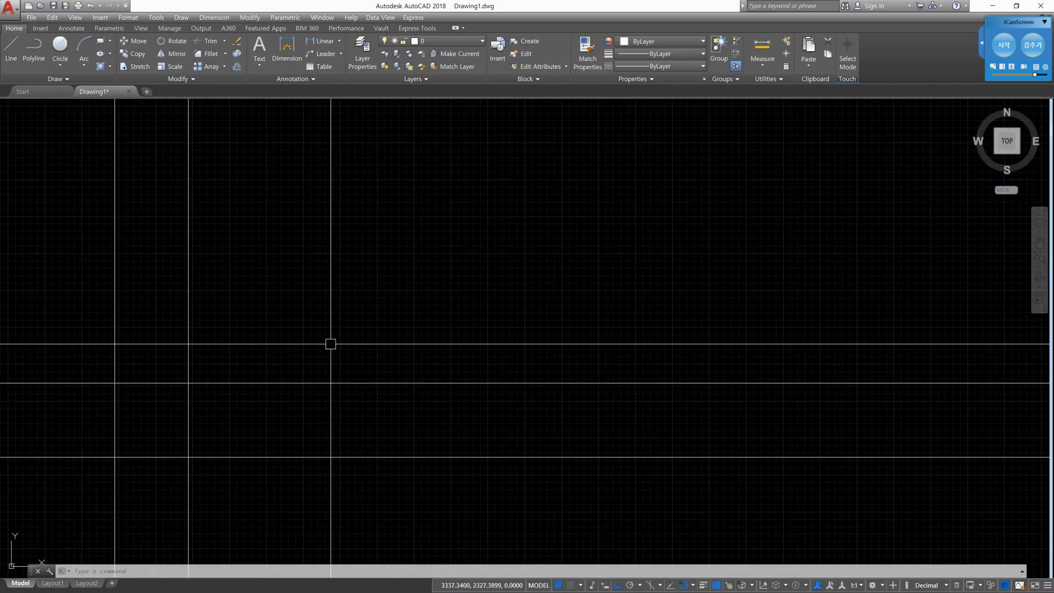
pyautogui.press('Return')
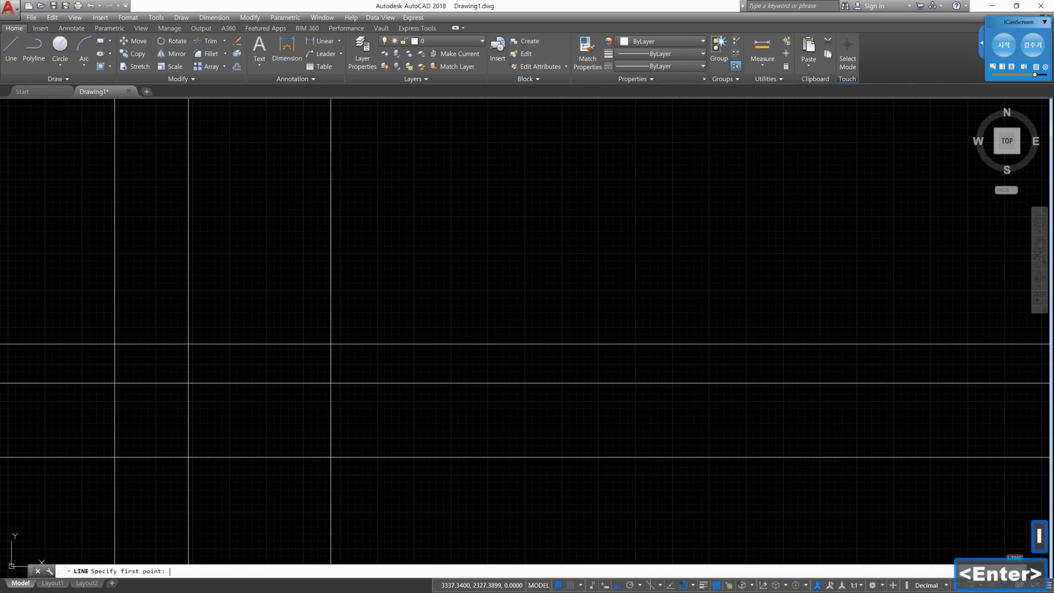
pyautogui.click(280, 357)
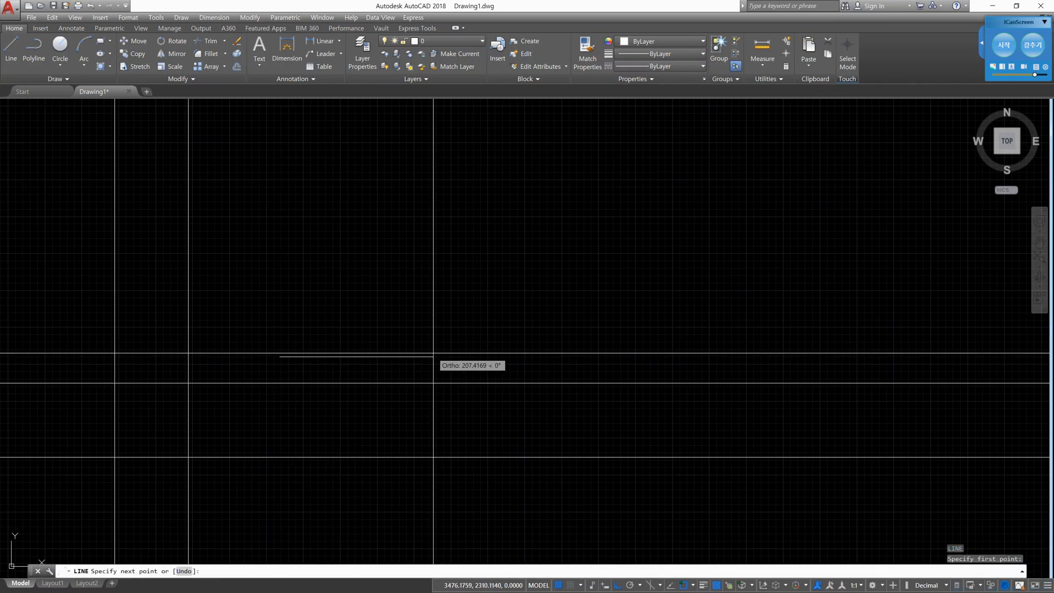
pyautogui.write('100')
pyautogui.press('Return')
pyautogui.press('Escape')
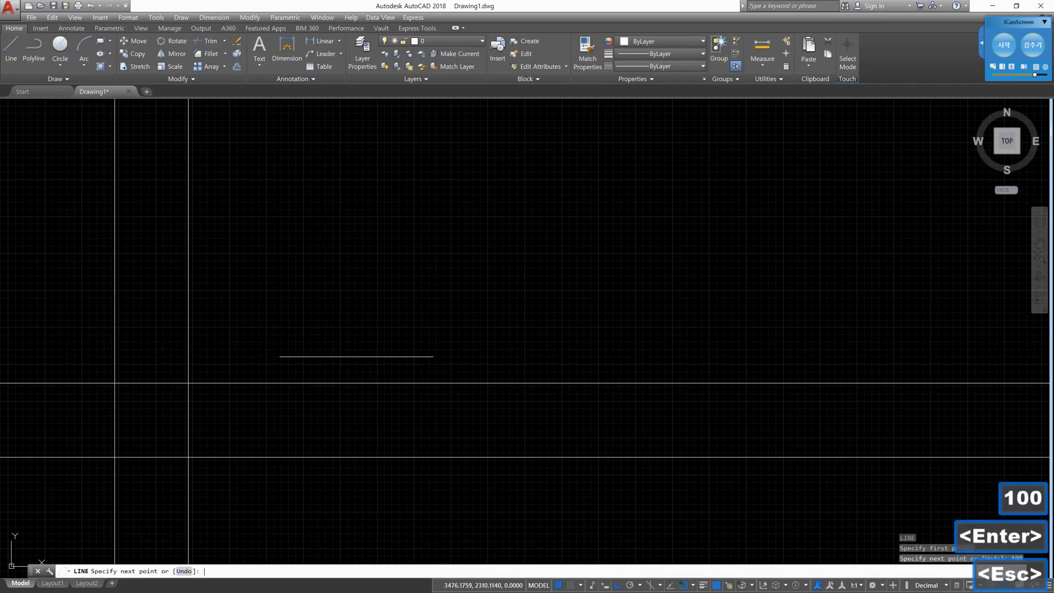
# - Offset the short horizontal line upward by 10
pyautogui.scroll(4, 316, 347)
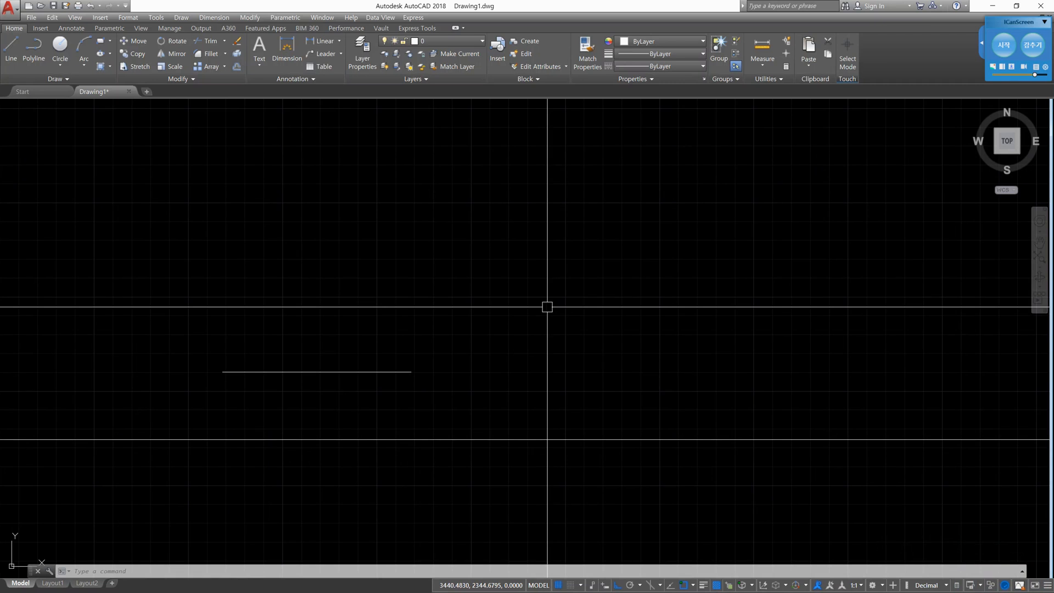
pyautogui.write('o')
pyautogui.press('Return')
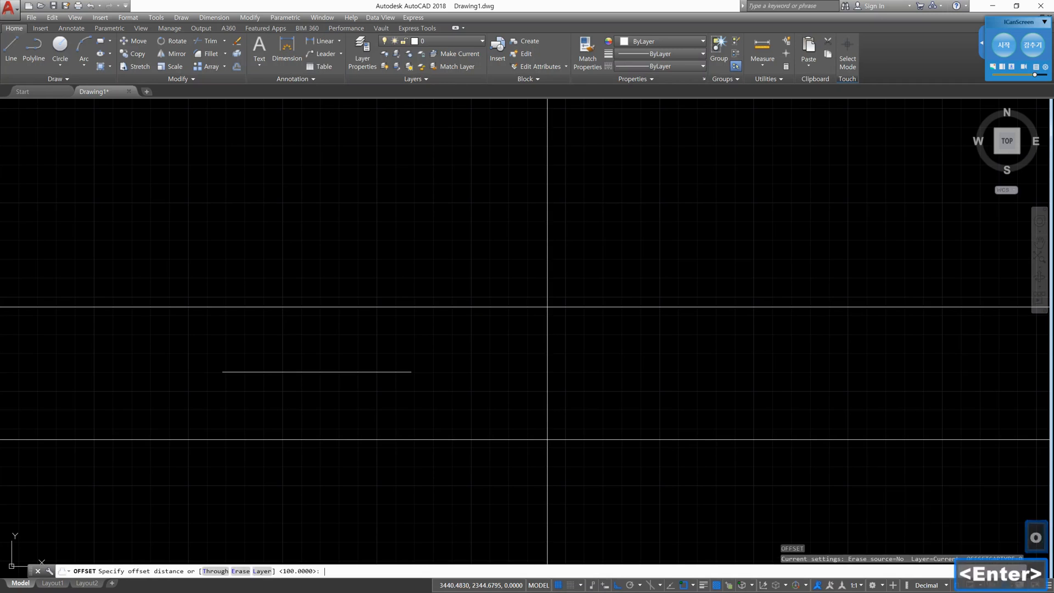
pyautogui.write('10')
pyautogui.press('Return')
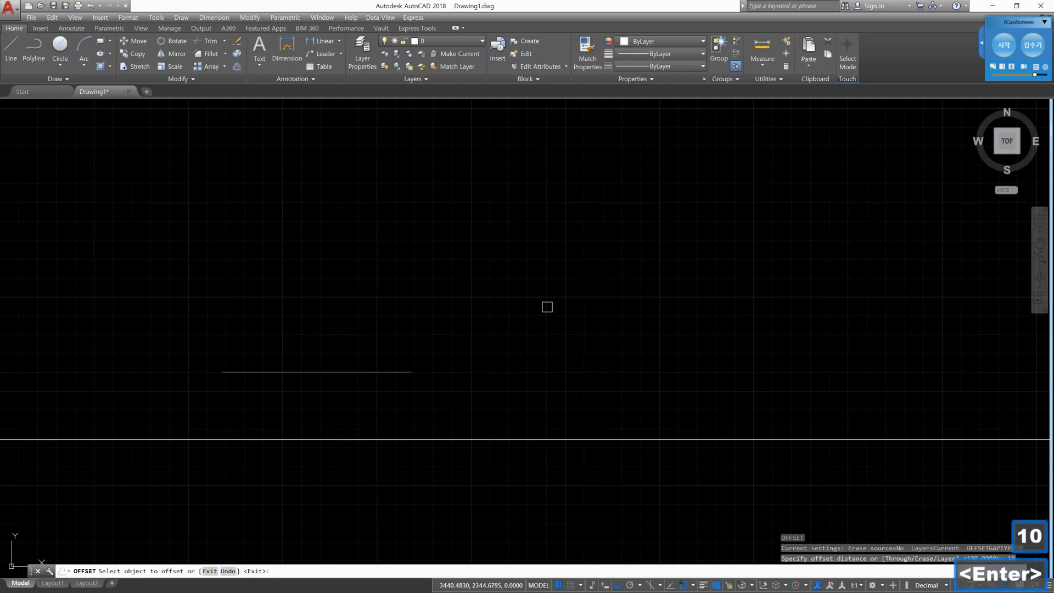
pyautogui.click(404, 373)
pyautogui.click(396, 323)
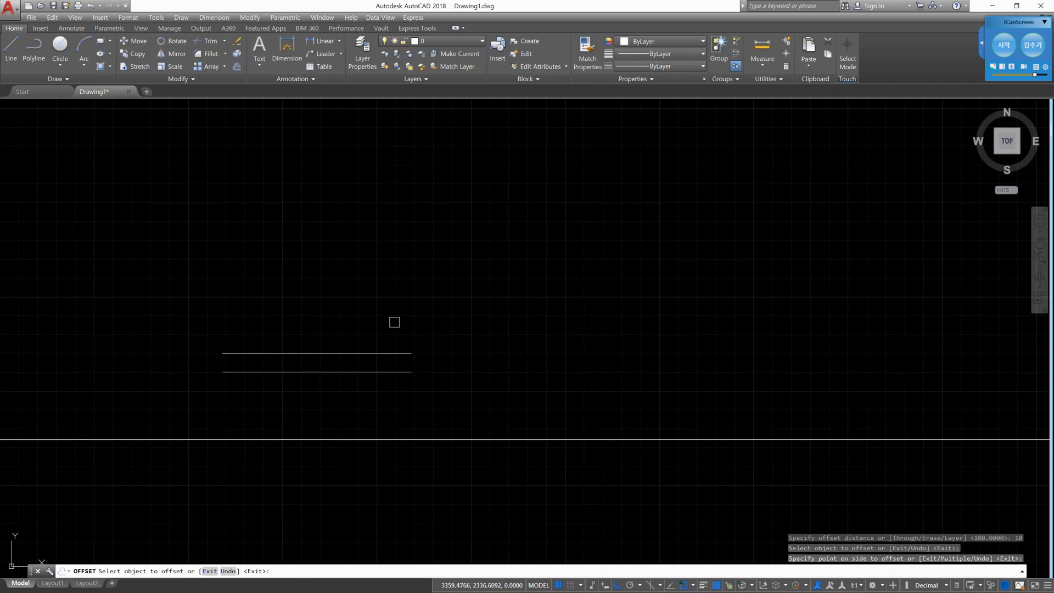
# - Offset the topmost short horizontal line upward by 10, repeating on each new copy to add four more lines
pyautogui.click(395, 354)
pyautogui.click(388, 287)
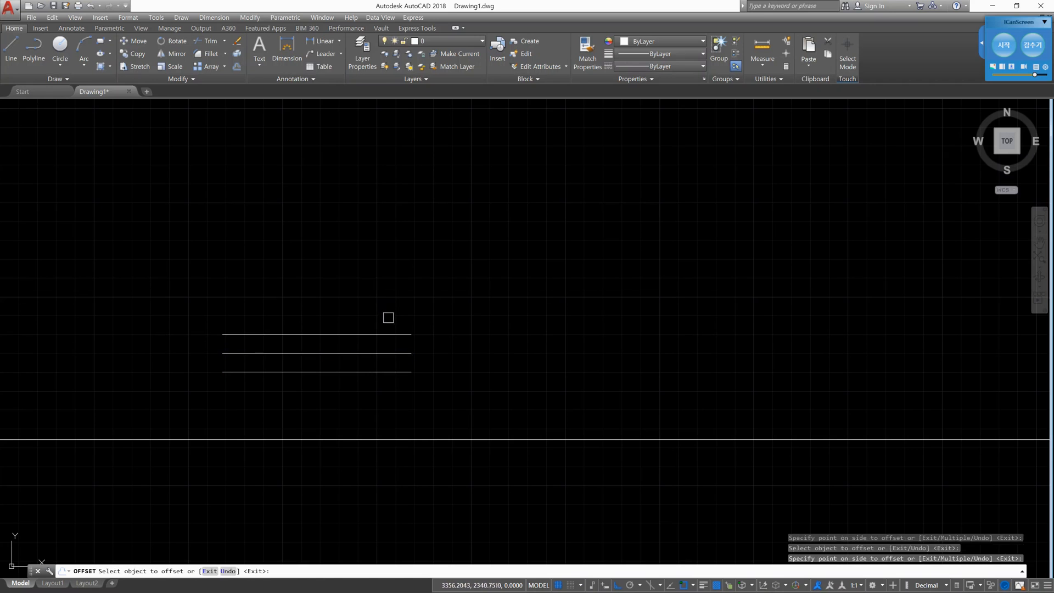
pyautogui.click(388, 334)
pyautogui.click(391, 280)
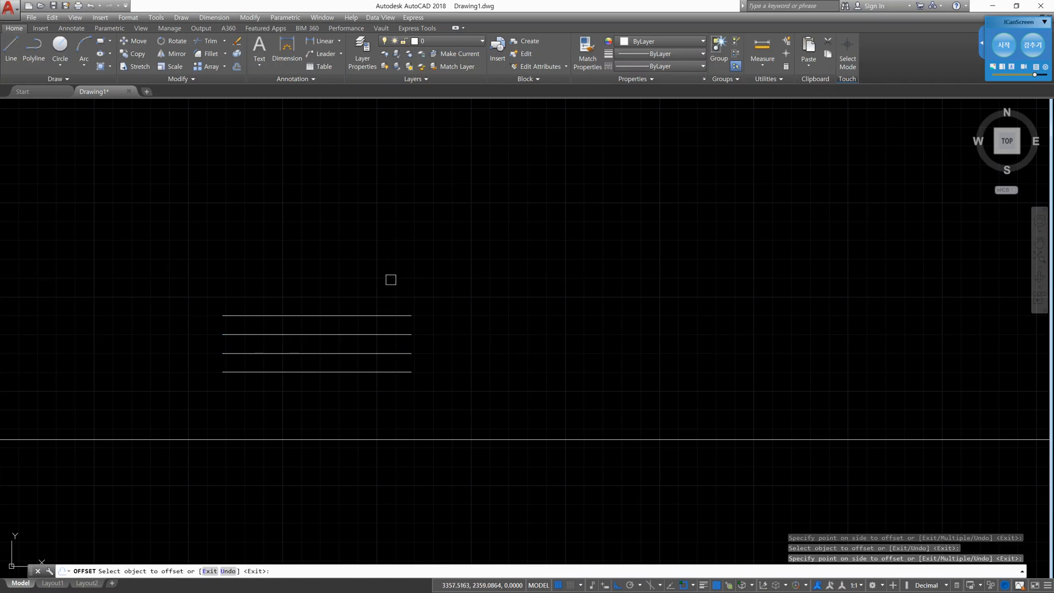
pyautogui.click(393, 316)
pyautogui.click(391, 253)
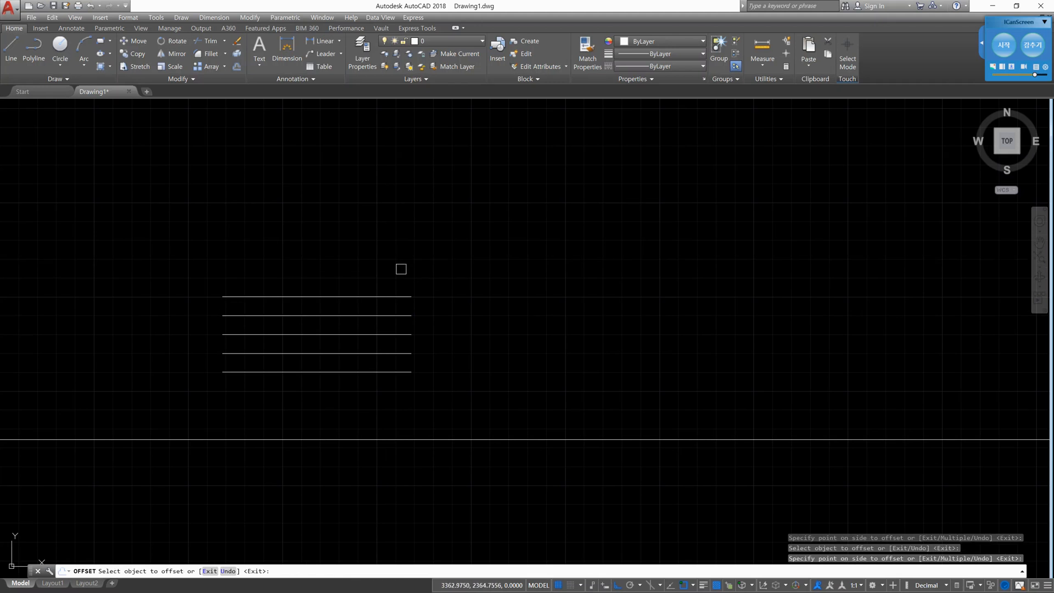
pyautogui.click(384, 297)
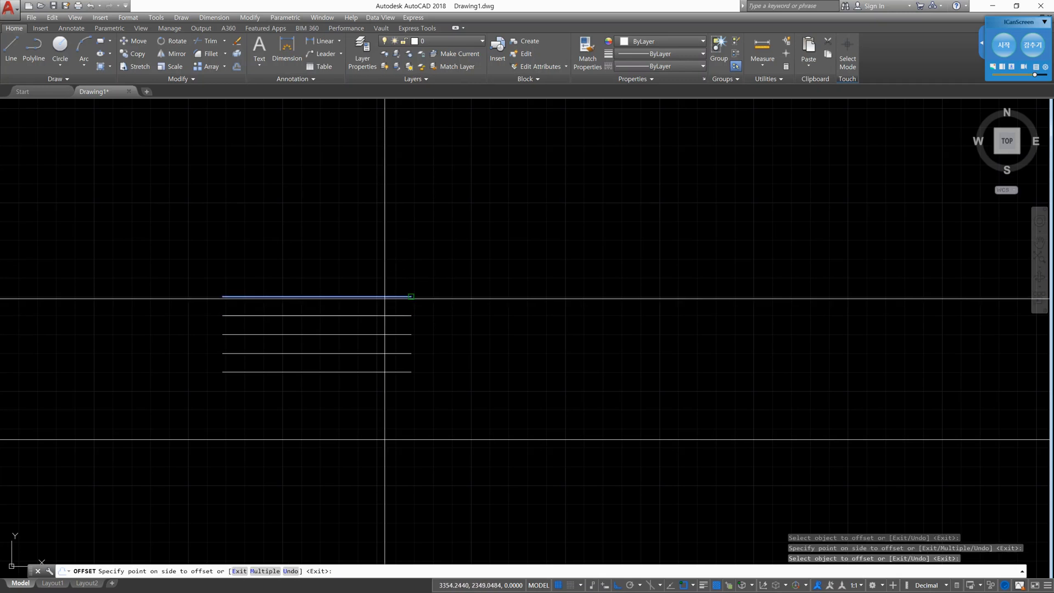
pyautogui.click(375, 253)
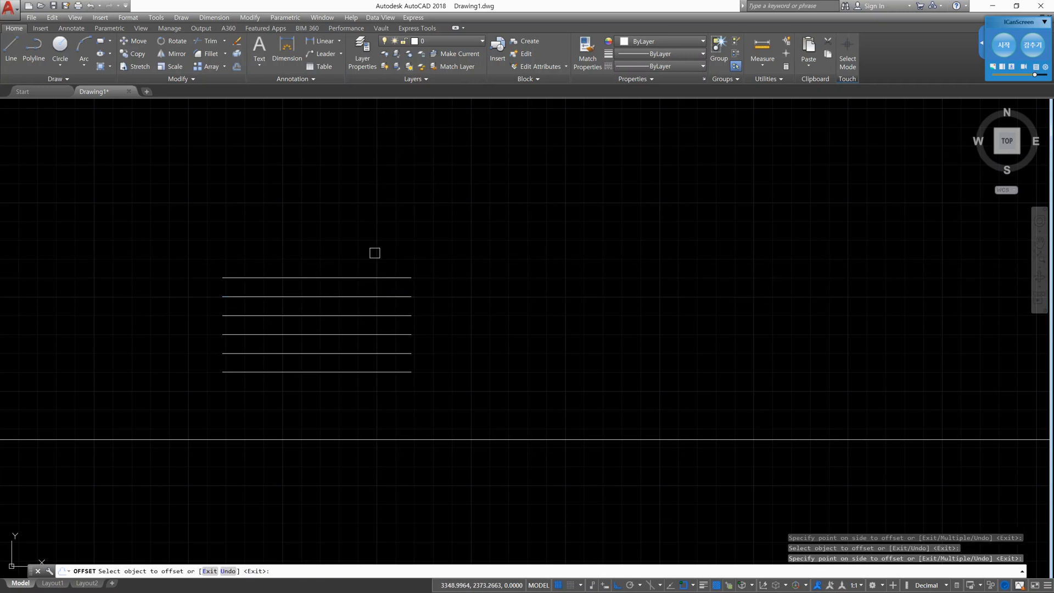
pyautogui.press('Escape')
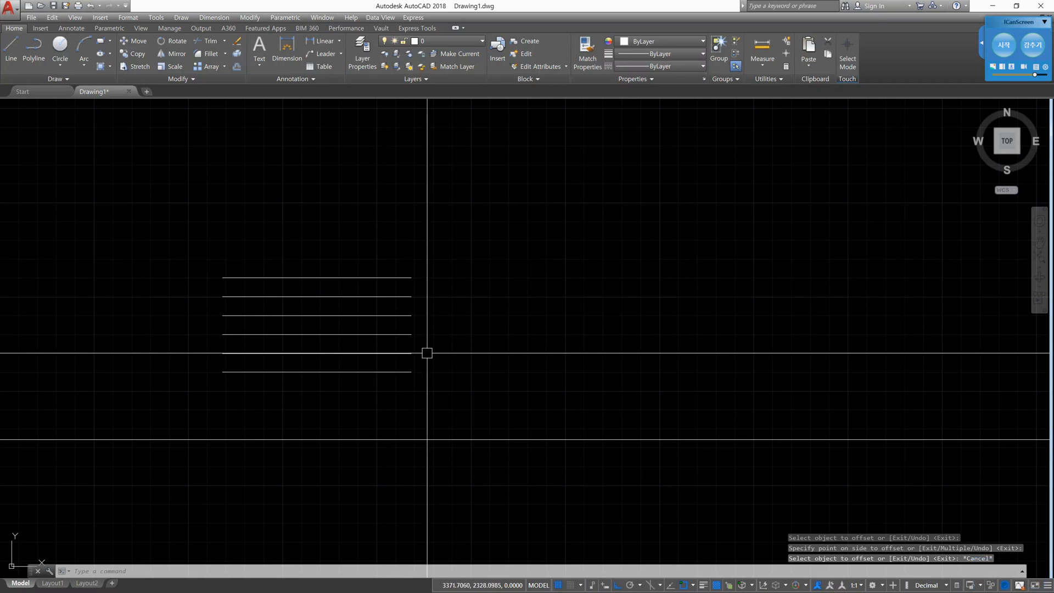
# - Delete the five offset copies above the original short horizontal line
pyautogui.click(438, 366)
pyautogui.click(379, 267)
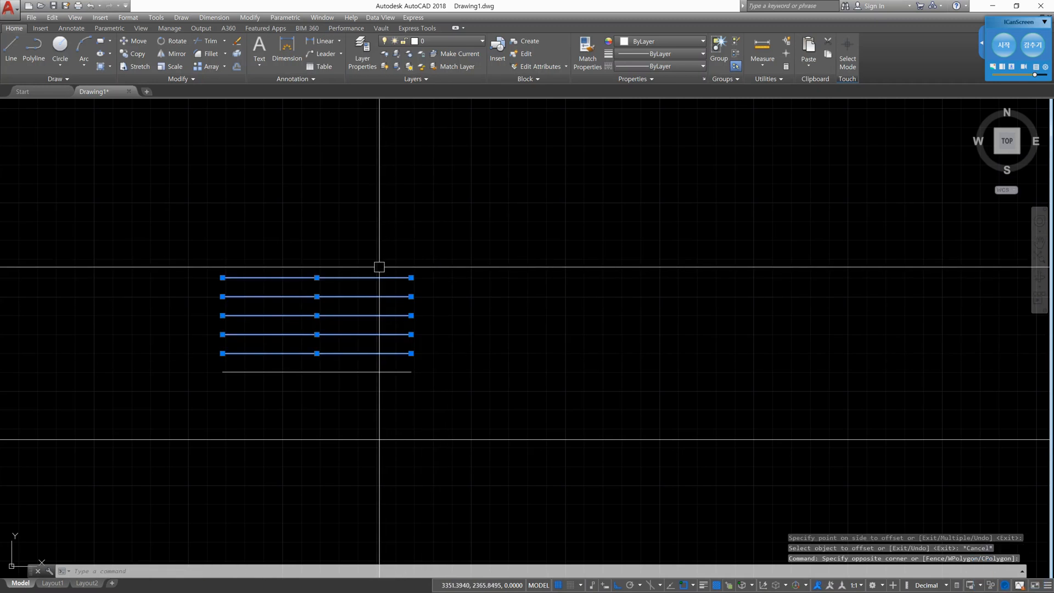
pyautogui.press('Delete')
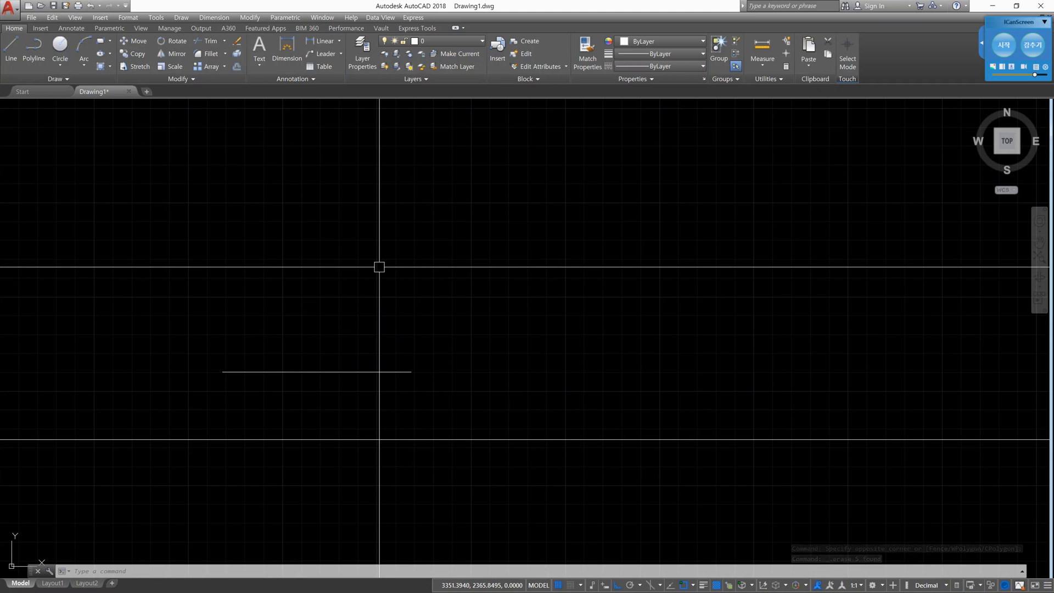
# - Offset the short horizontal line upward by 10 using the Multiple option, making ten copies
pyautogui.write('o')
pyautogui.press('Return')
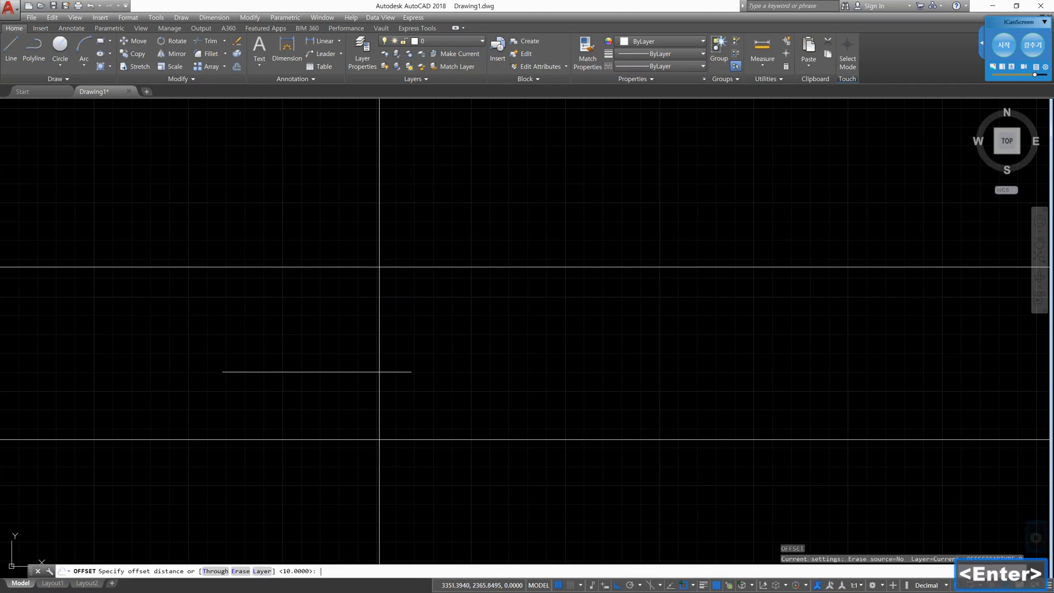
pyautogui.write('10')
pyautogui.press('Return')
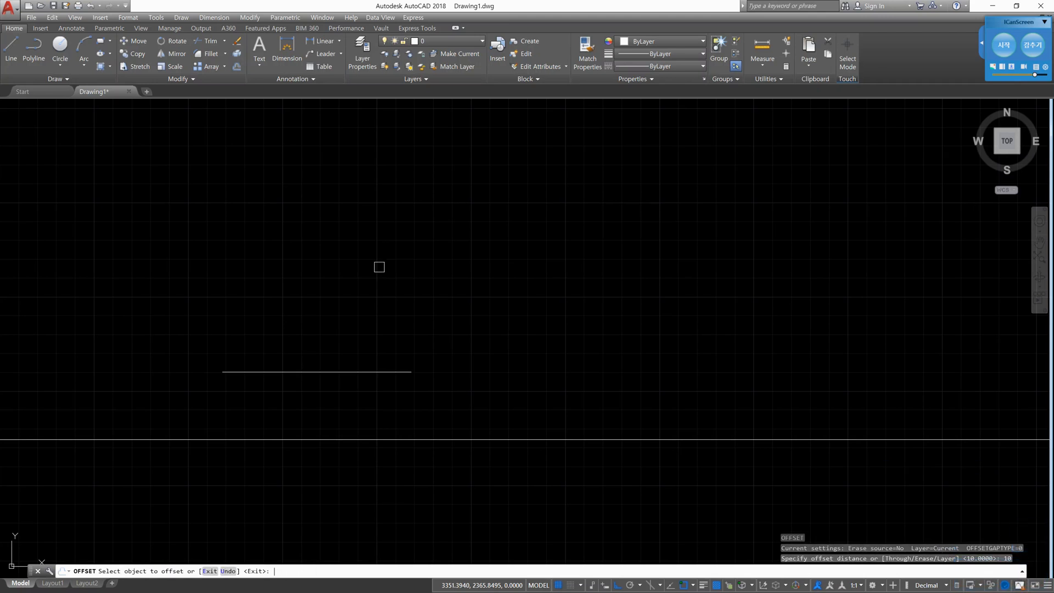
pyautogui.click(352, 372)
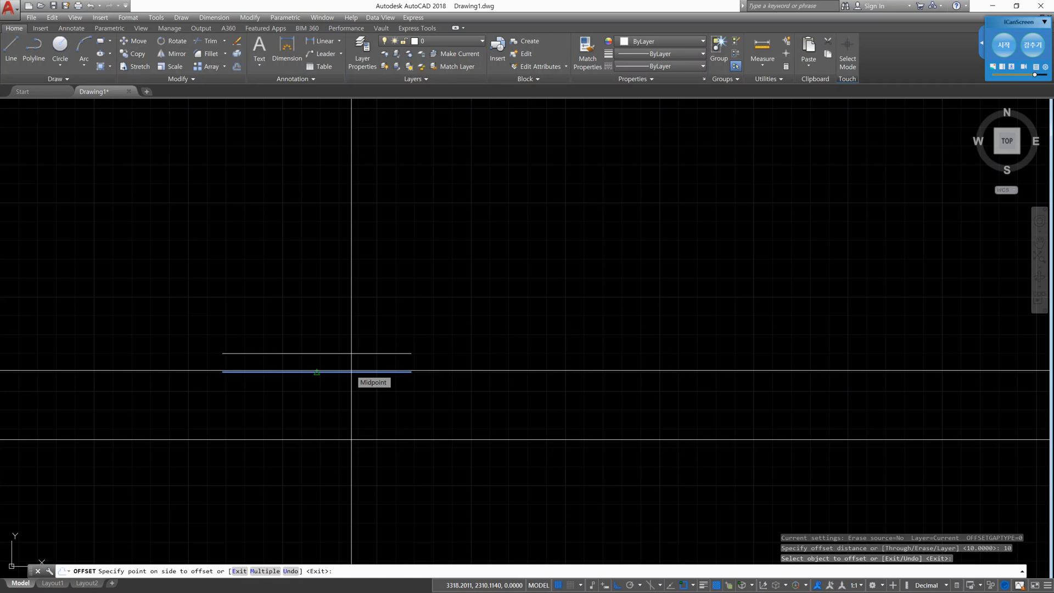
pyautogui.write('m')
pyautogui.press('Return')
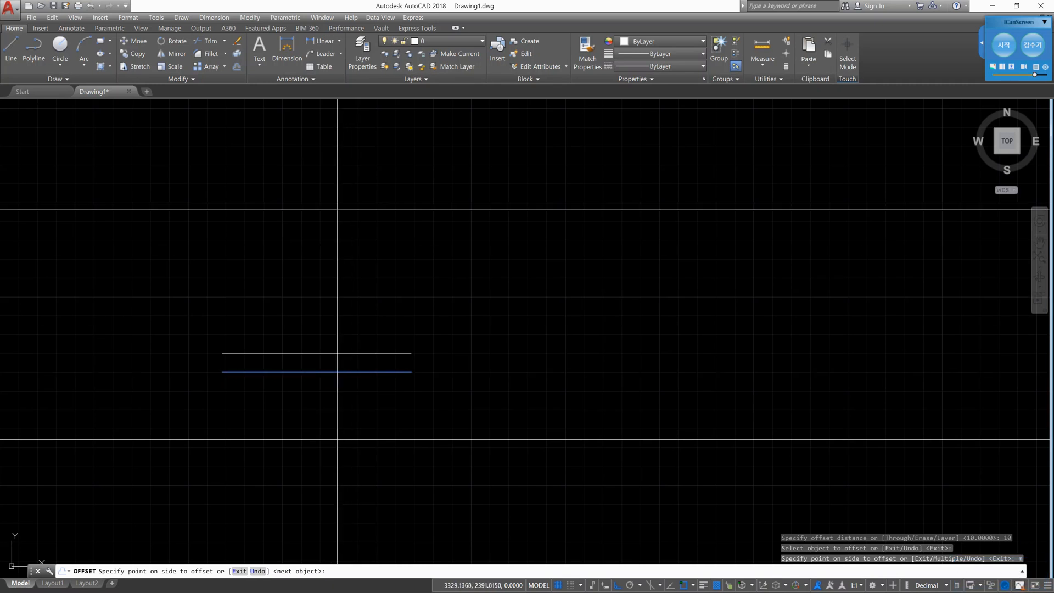
pyautogui.click(329, 121)
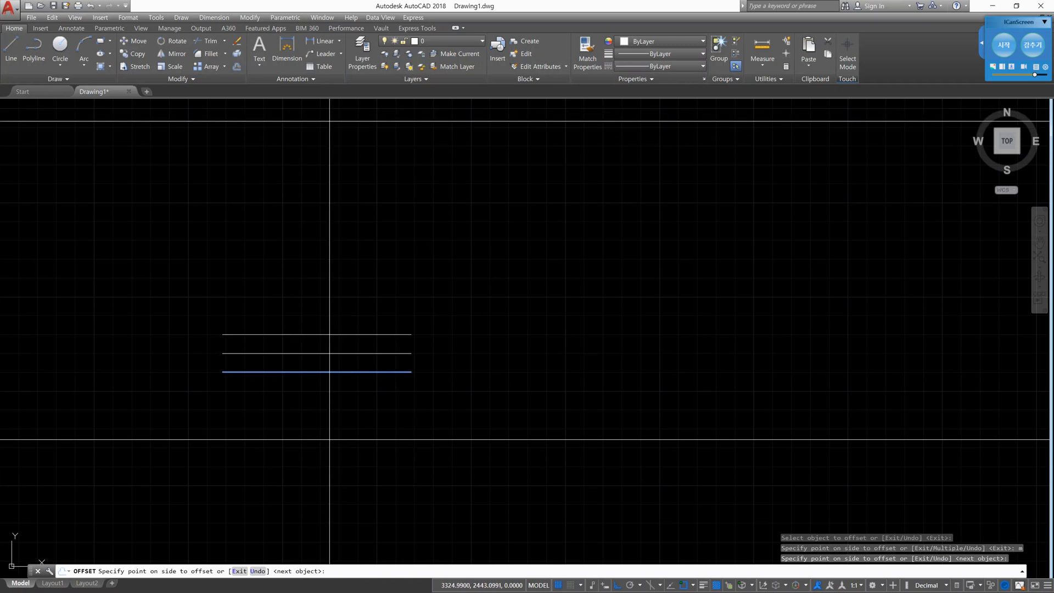
pyautogui.click(330, 121)
pyautogui.click(330, 121)
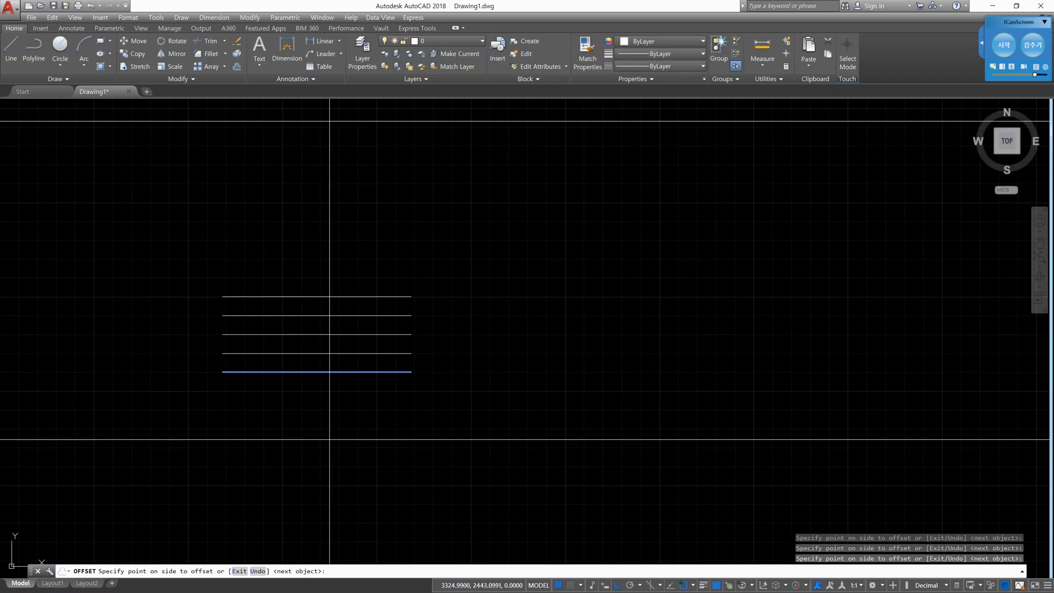
pyautogui.click(330, 121)
pyautogui.click(329, 121)
pyautogui.click(330, 121)
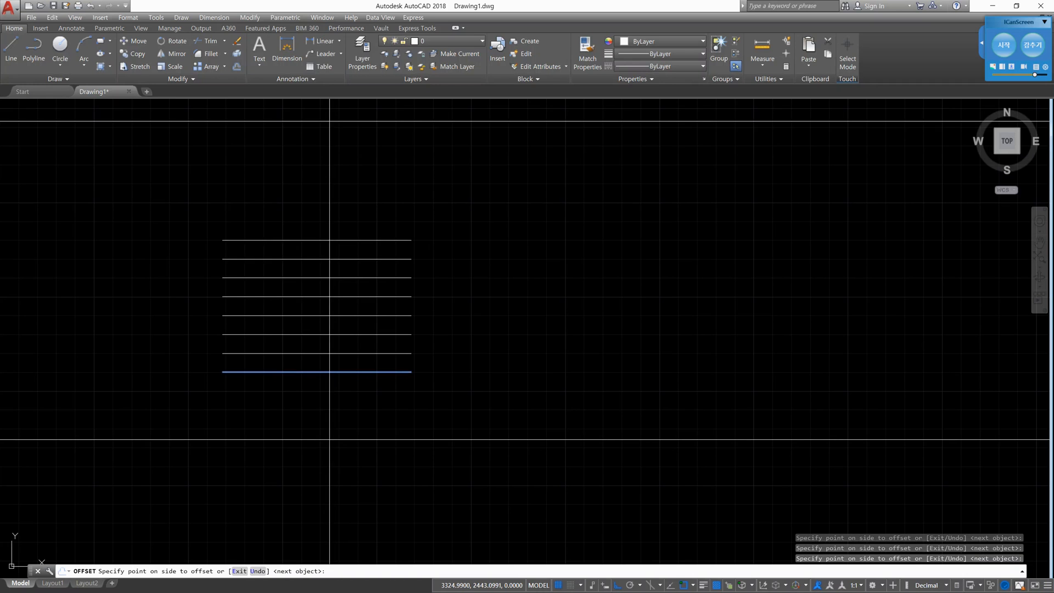
pyautogui.click(329, 121)
pyautogui.click(330, 121)
pyautogui.click(329, 121)
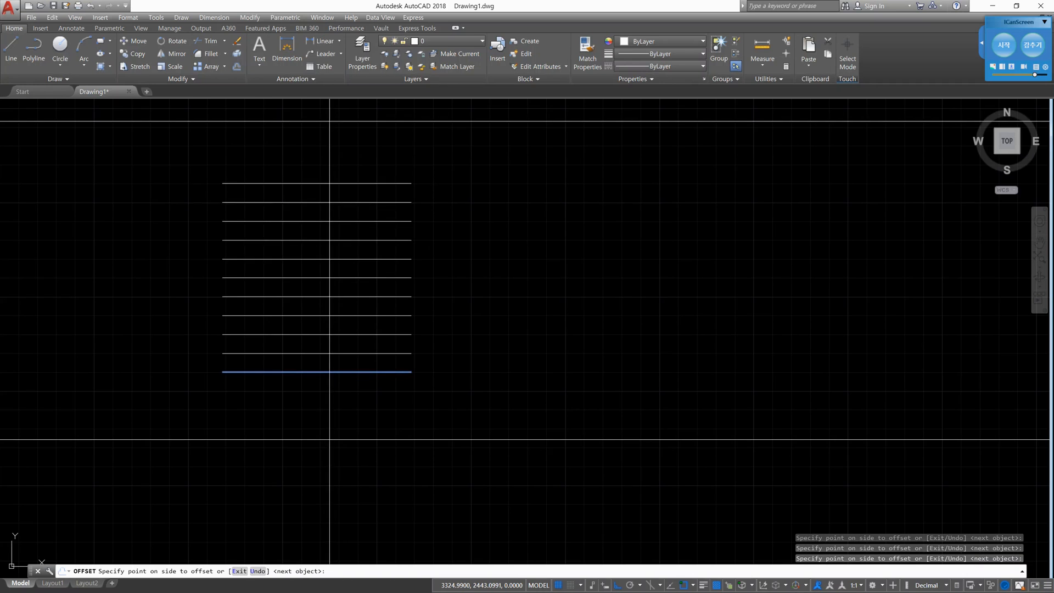
pyautogui.click(329, 120)
pyautogui.press('Return')
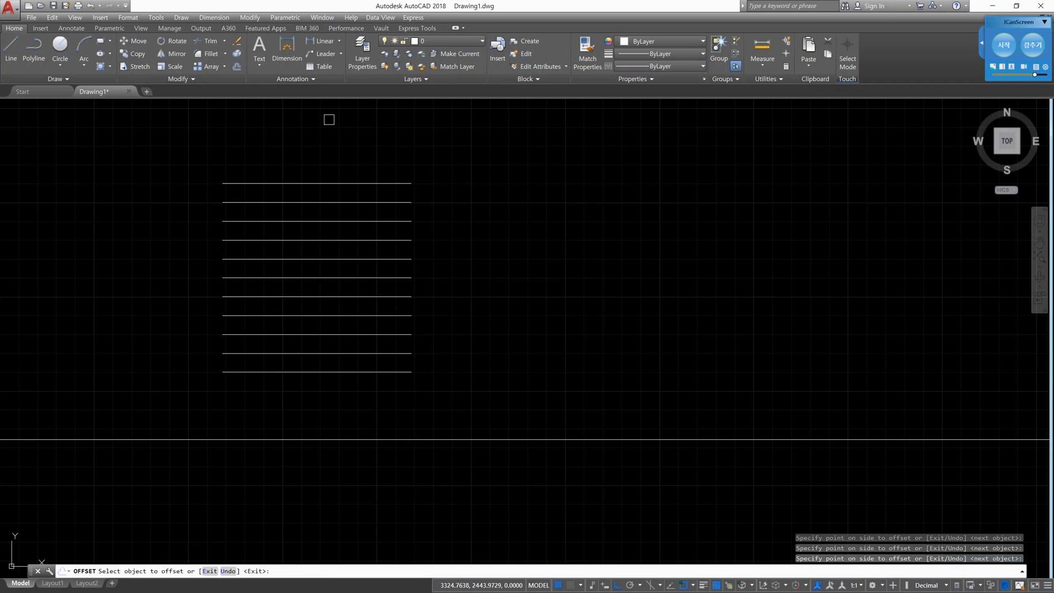
pyautogui.press('Return')
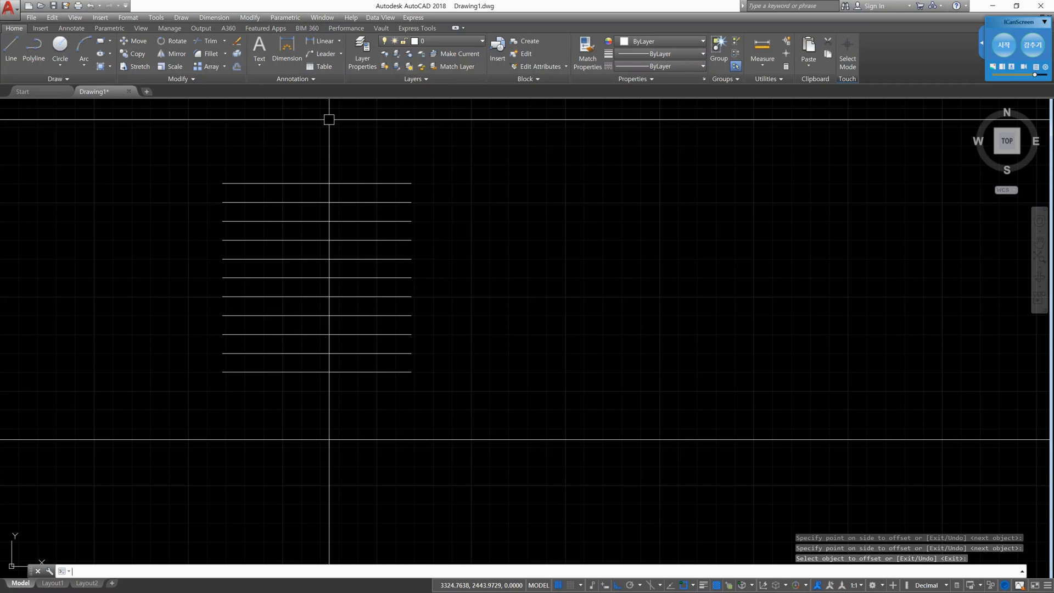
pyautogui.click(456, 388)
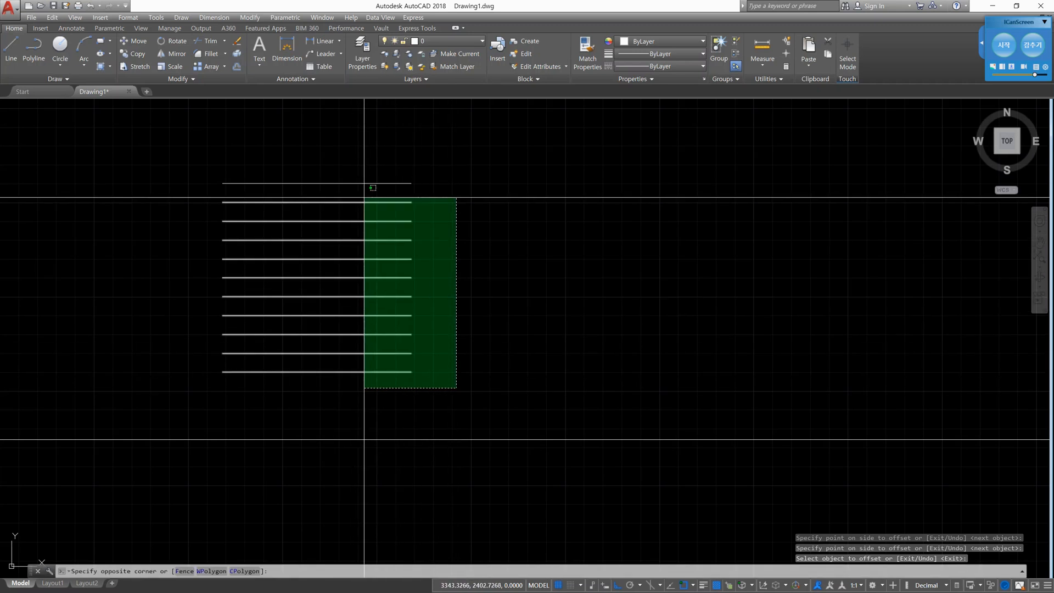
pyautogui.click(362, 169)
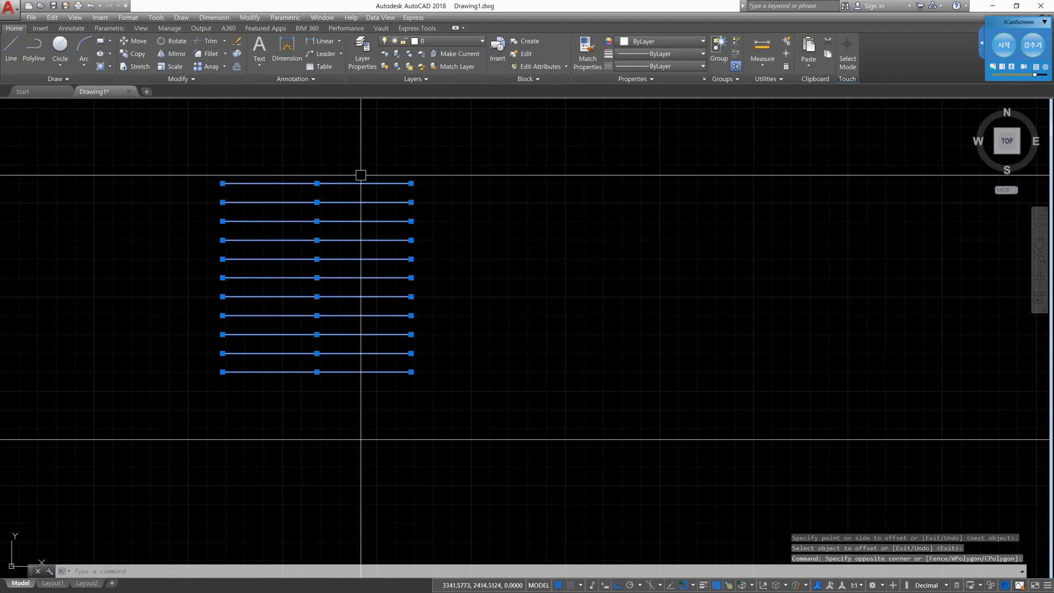
pyautogui.press('Escape')
pyautogui.press('Escape')
# - Delete the ten offset copies, keeping only the original short horizontal line at the base
pyautogui.click(421, 360)
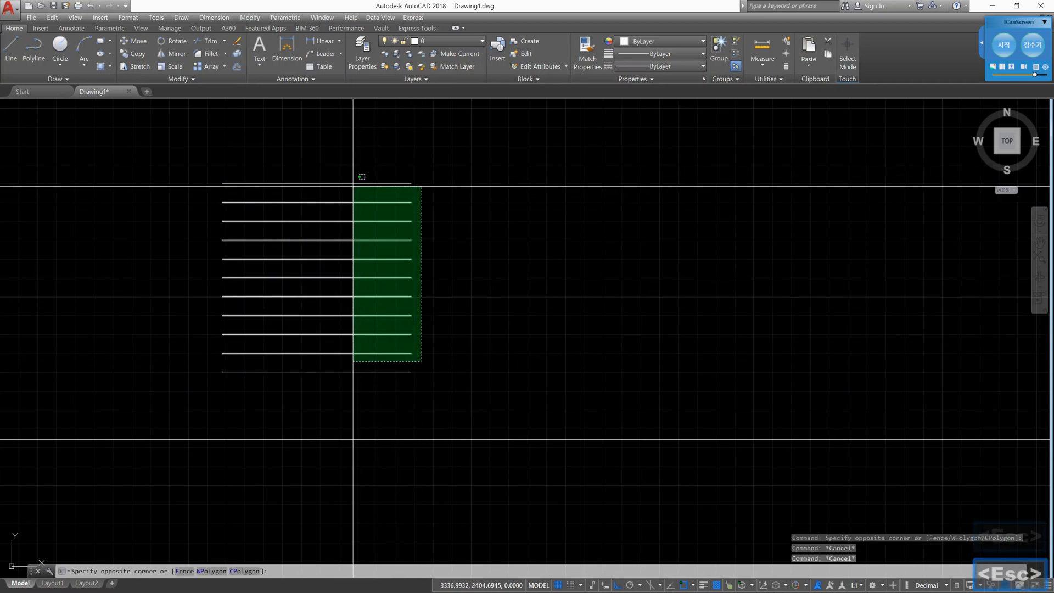
pyautogui.click(356, 174)
pyautogui.press('Delete')
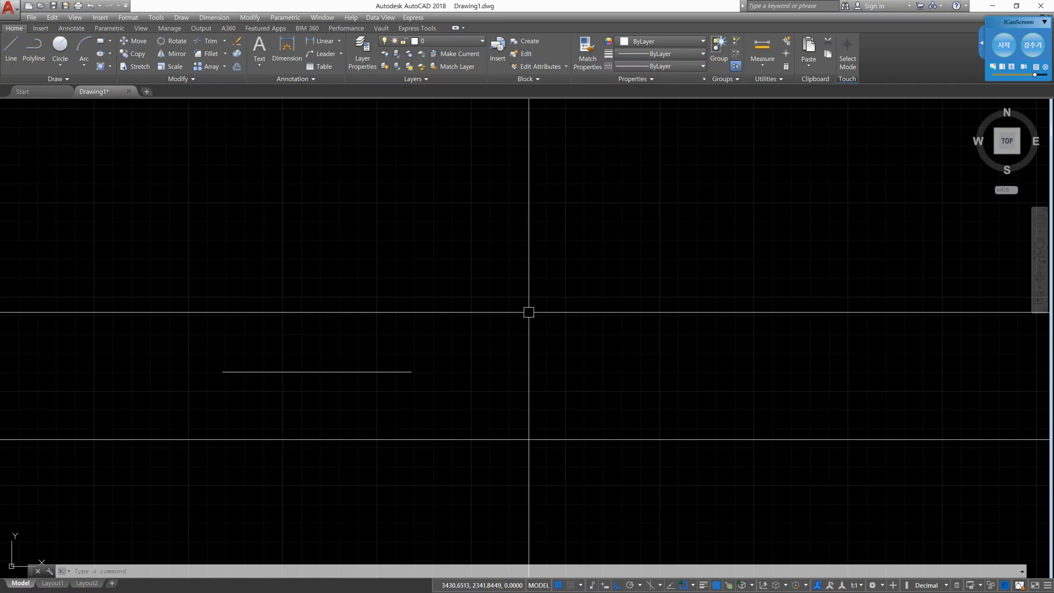
# - Offset the short horizontal line with the Through option, placing the copy about 33 units above it
pyautogui.write('o')
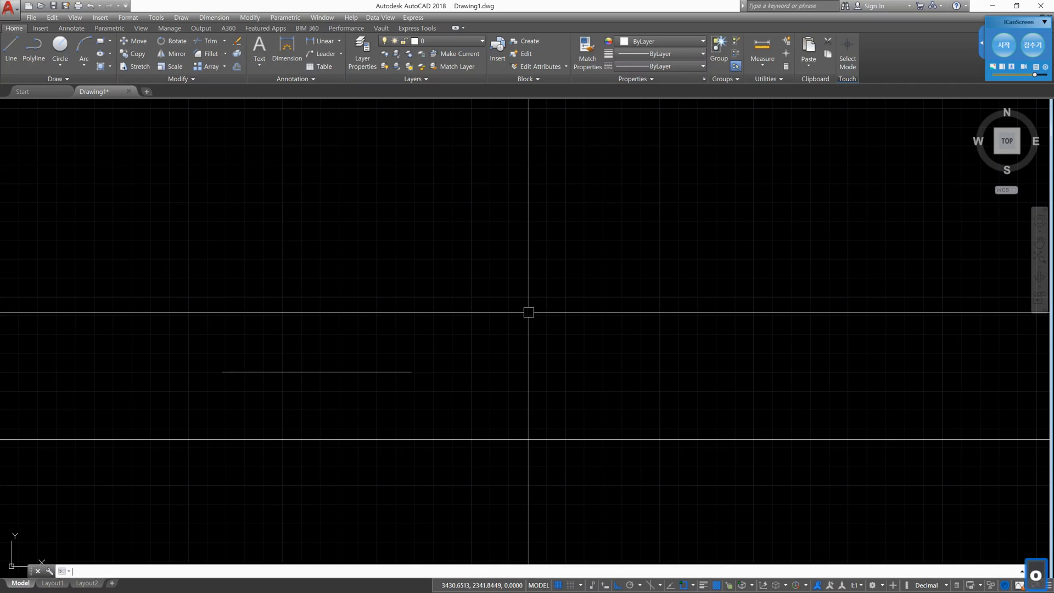
pyautogui.press('Return')
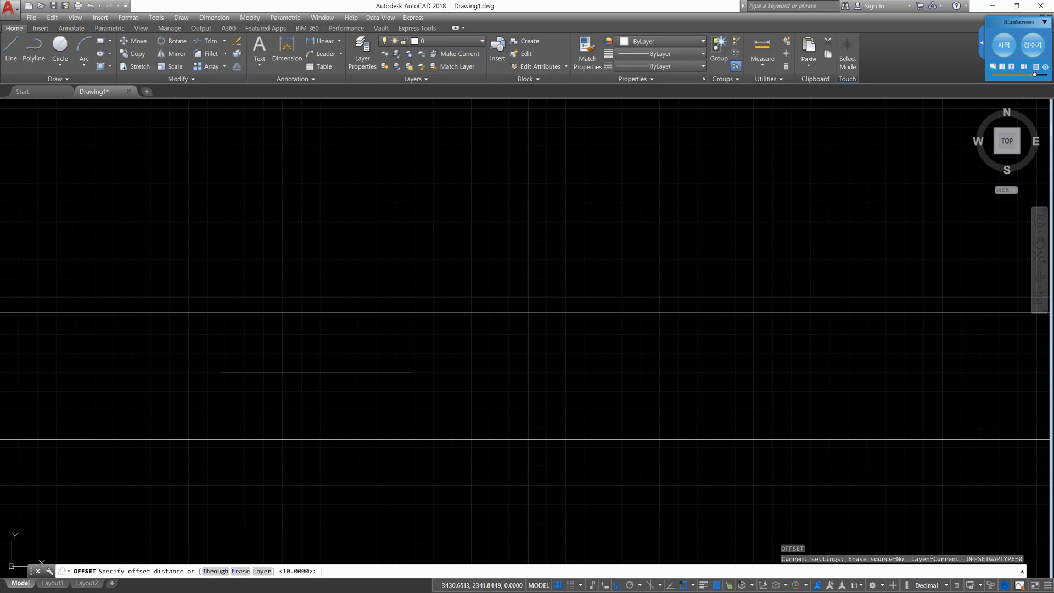
pyautogui.write('t')
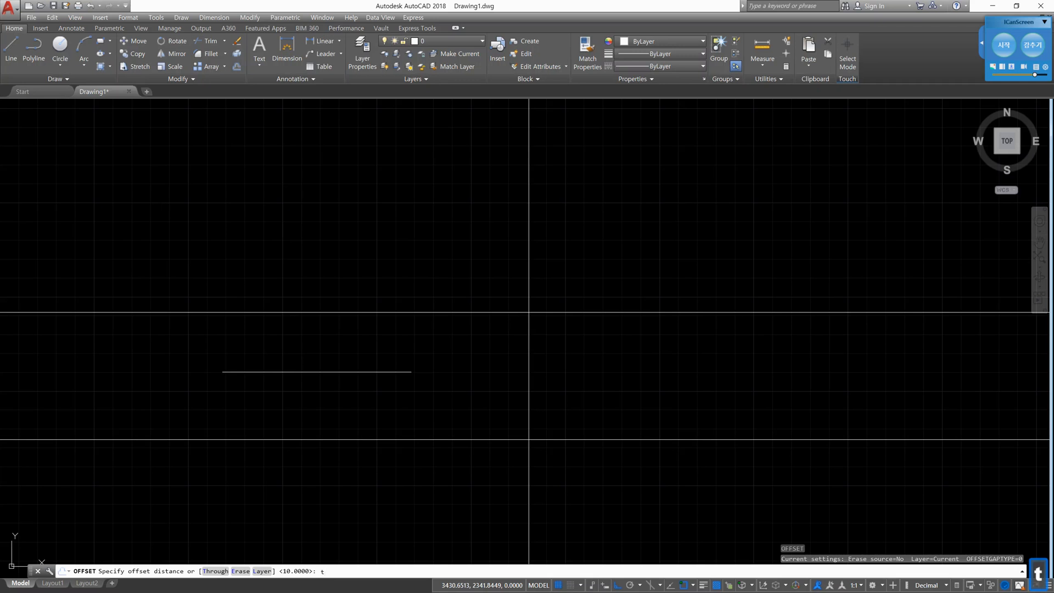
pyautogui.press('Return')
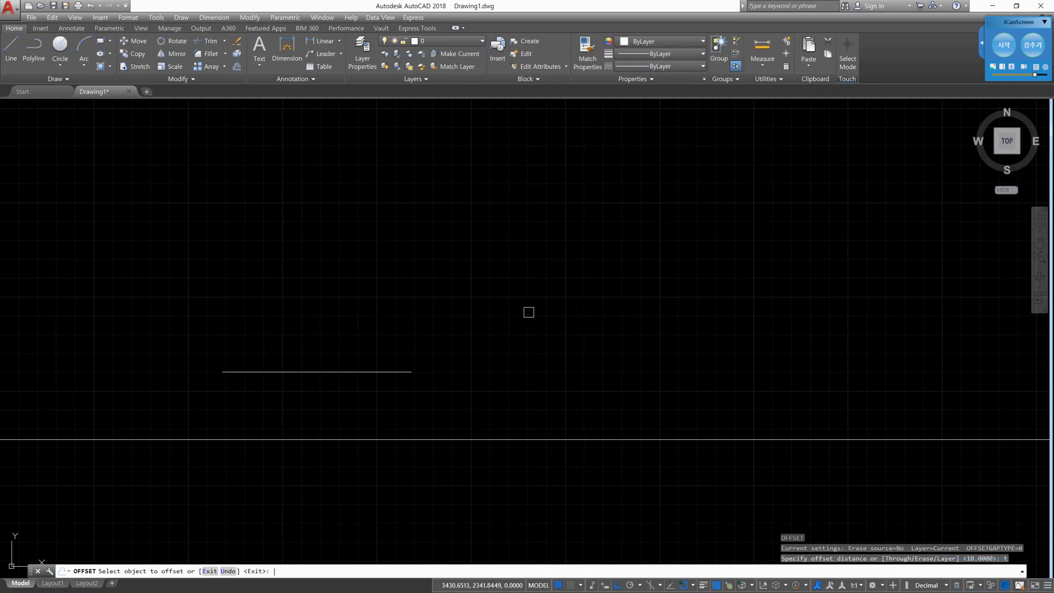
pyautogui.click(360, 372)
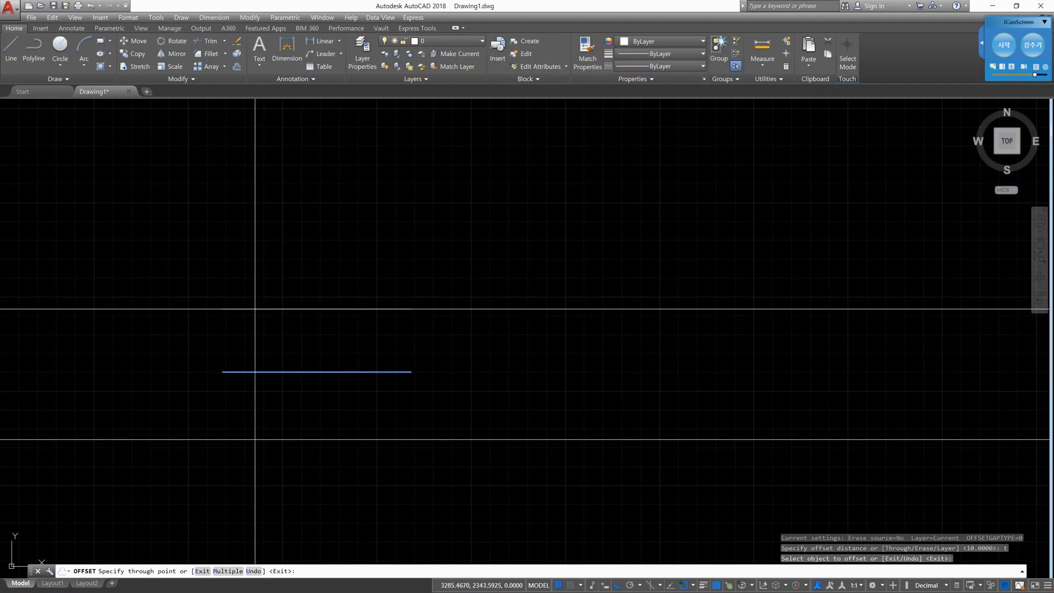
pyautogui.click(254, 309)
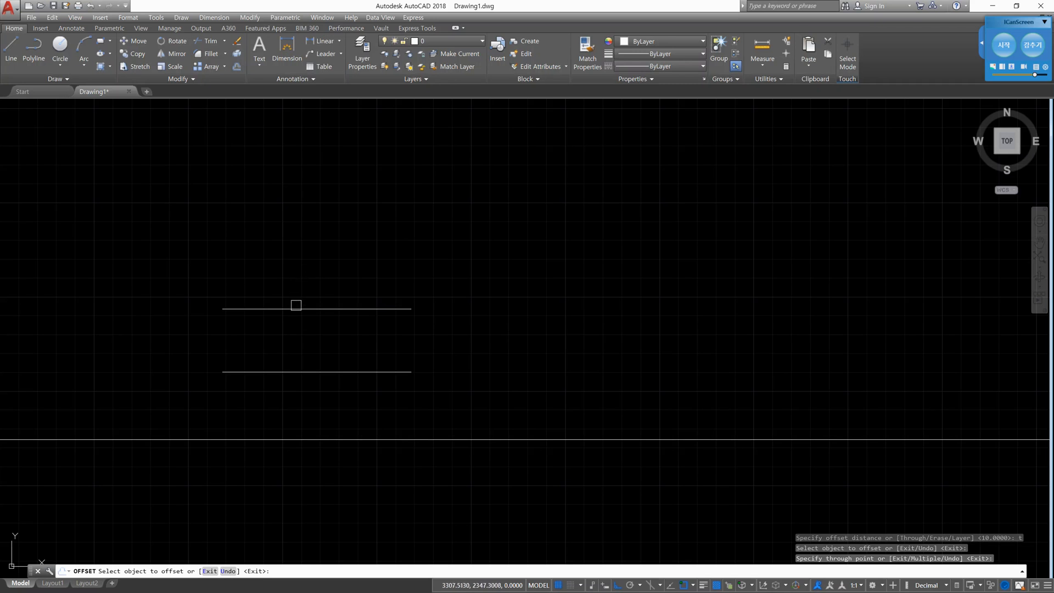
# - Offset the new upper line through a point about 21 units above it, and end the Offset command
pyautogui.click(295, 309)
pyautogui.click(292, 268)
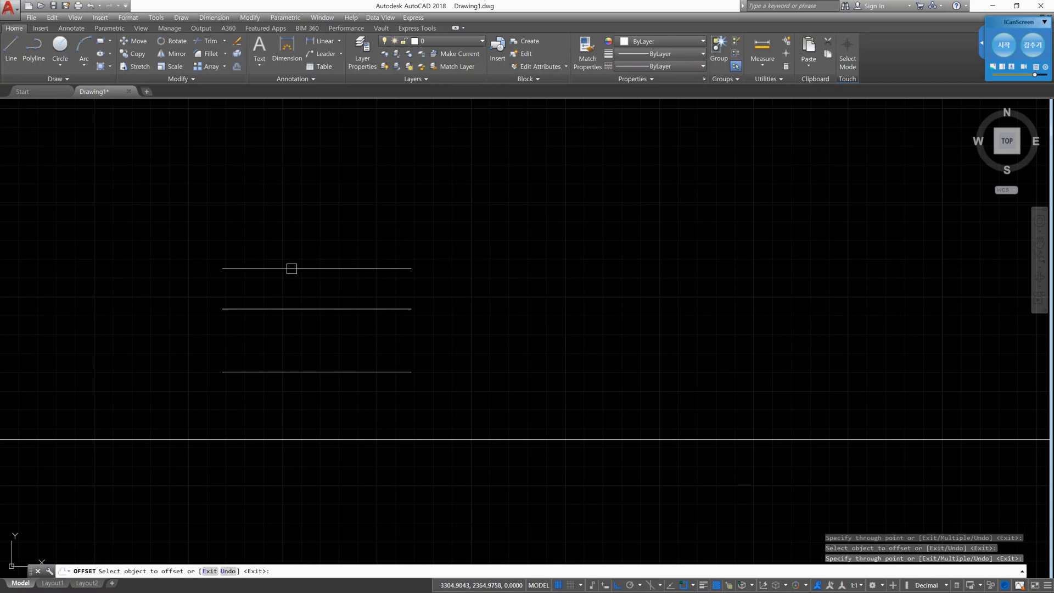
pyautogui.press('Escape')
pyautogui.press('Escape')
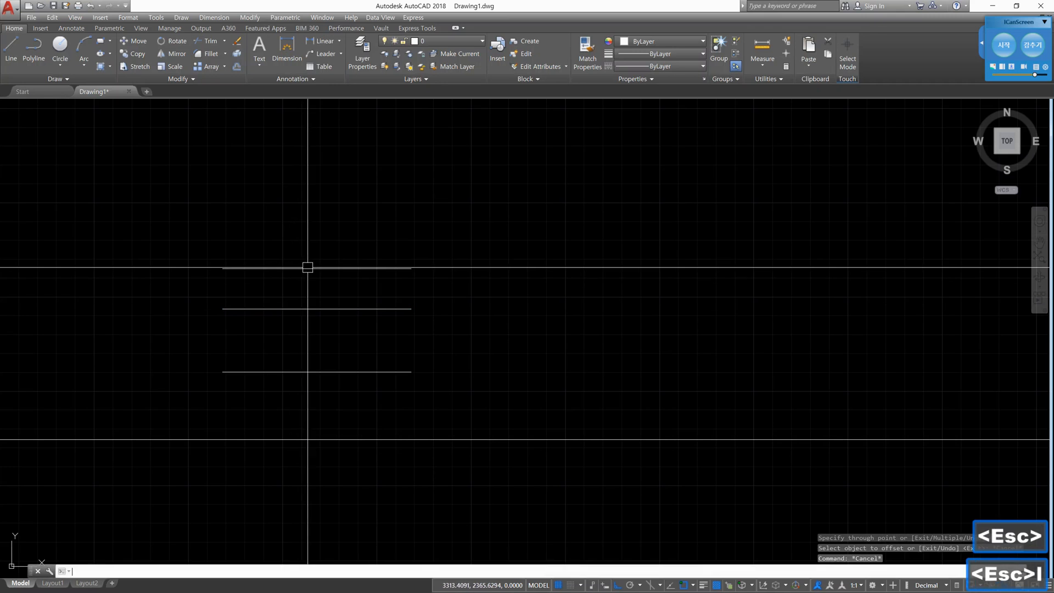
# - Draw a vertical line about 28 units upward from the left end of the topmost horizontal line
pyautogui.press('l')
pyautogui.press('space')
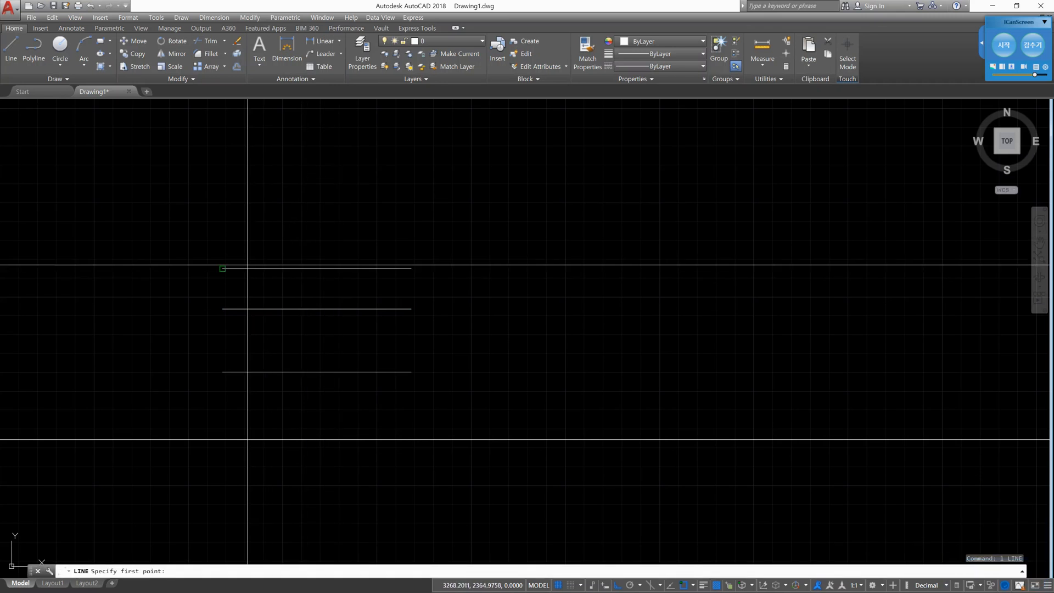
pyautogui.click(222, 269)
pyautogui.click(229, 216)
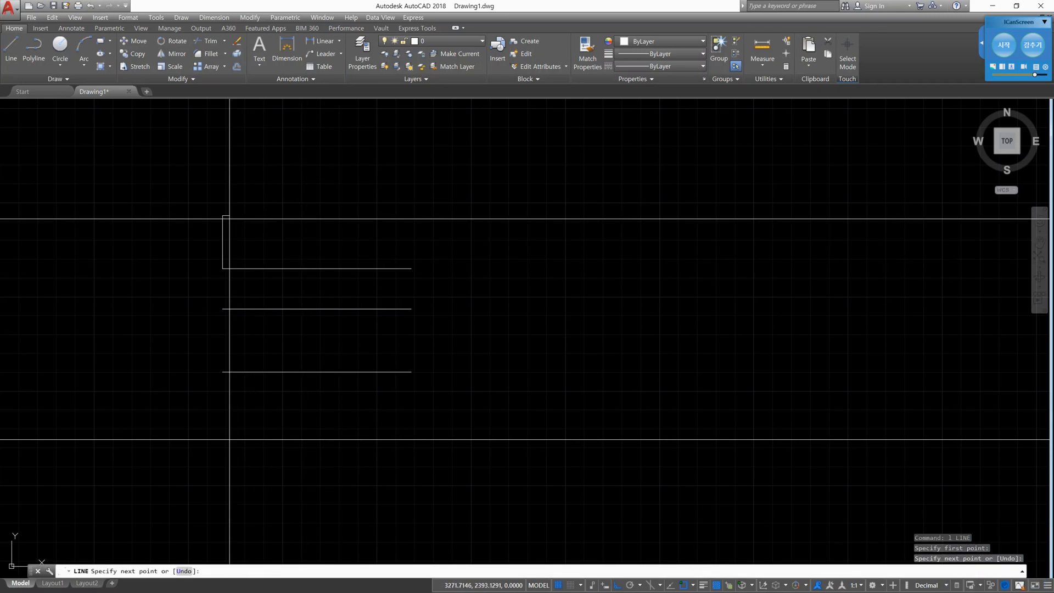
pyautogui.press('Escape')
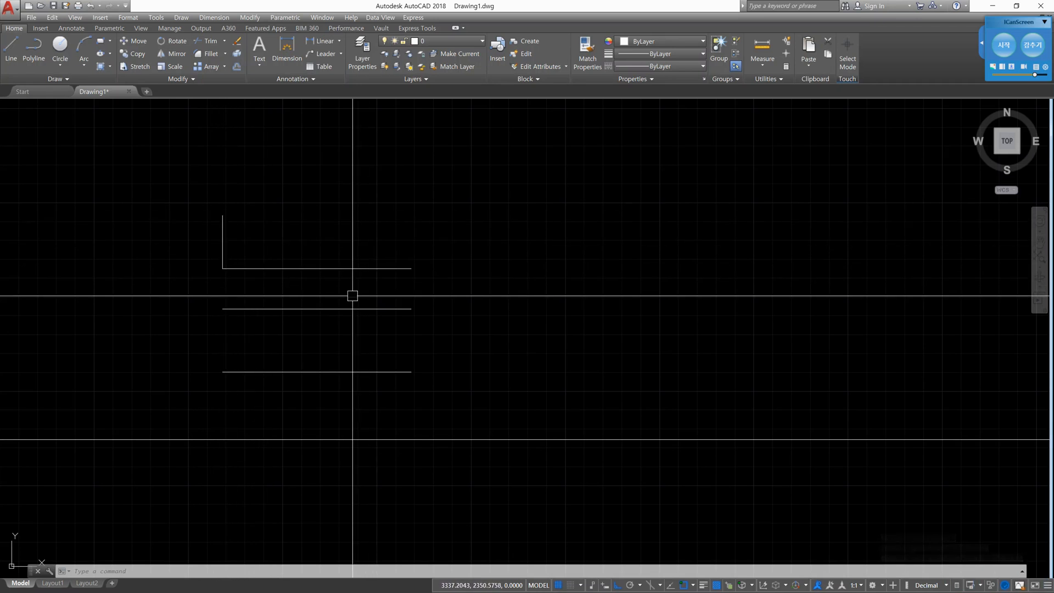
# - Offset the horizontal line at the vertical line's base with the Through option, passing through the vertical line's upper endpoint
pyautogui.write('o')
pyautogui.press('Return')
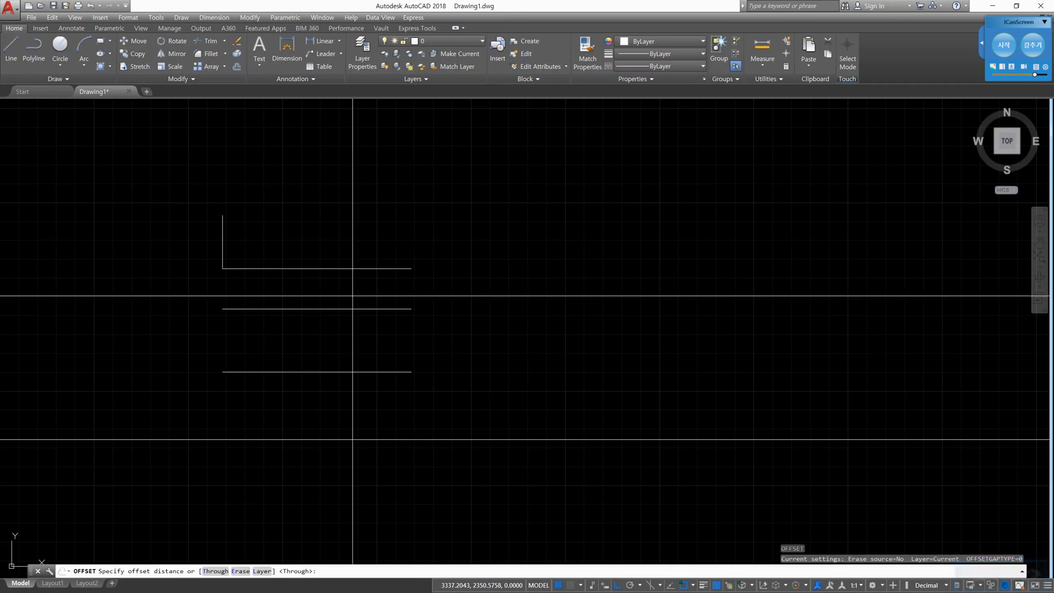
pyautogui.write('t')
pyautogui.press('Return')
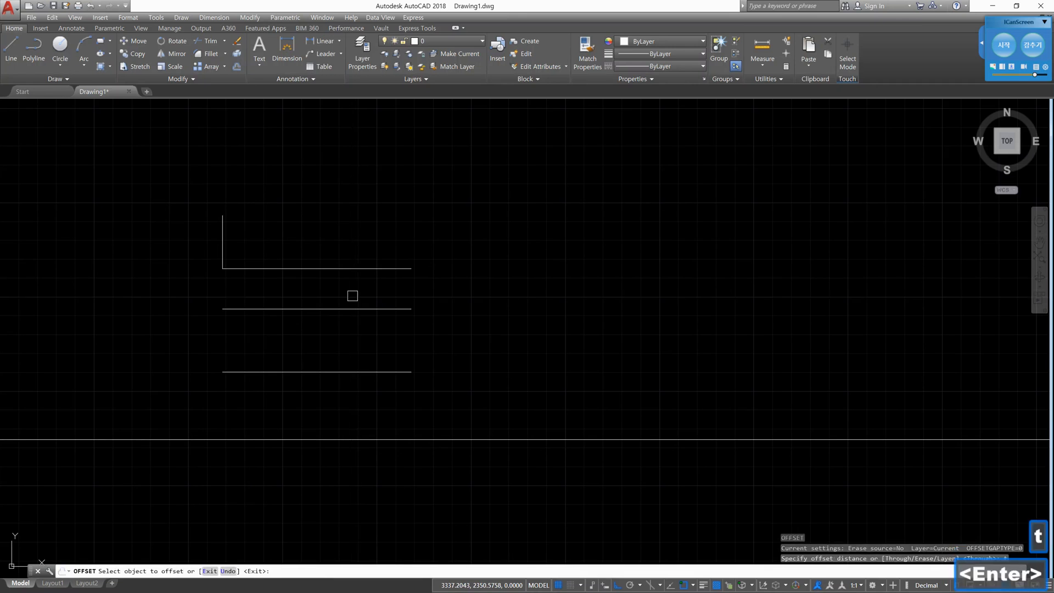
pyautogui.click(334, 268)
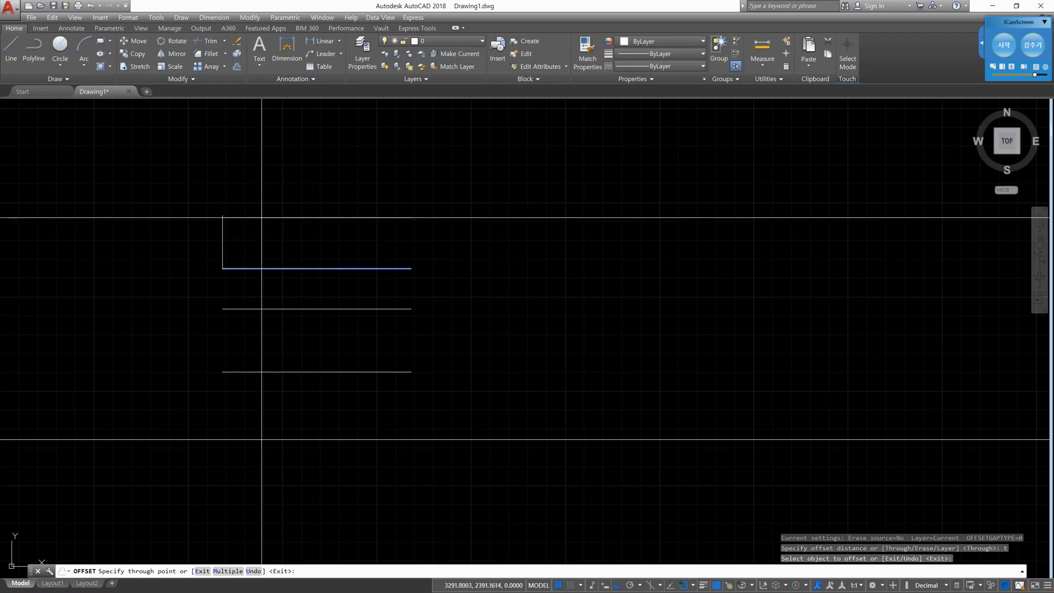
pyautogui.click(222, 215)
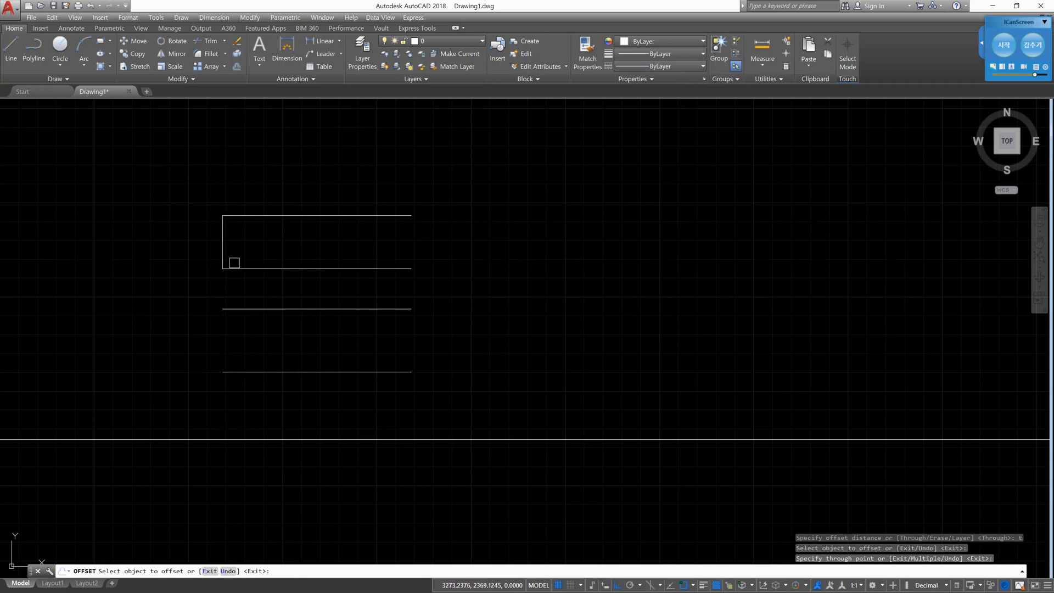
# - Offset the same base line through the midpoint of the vertical line, and end the Offset command
pyautogui.click(238, 268)
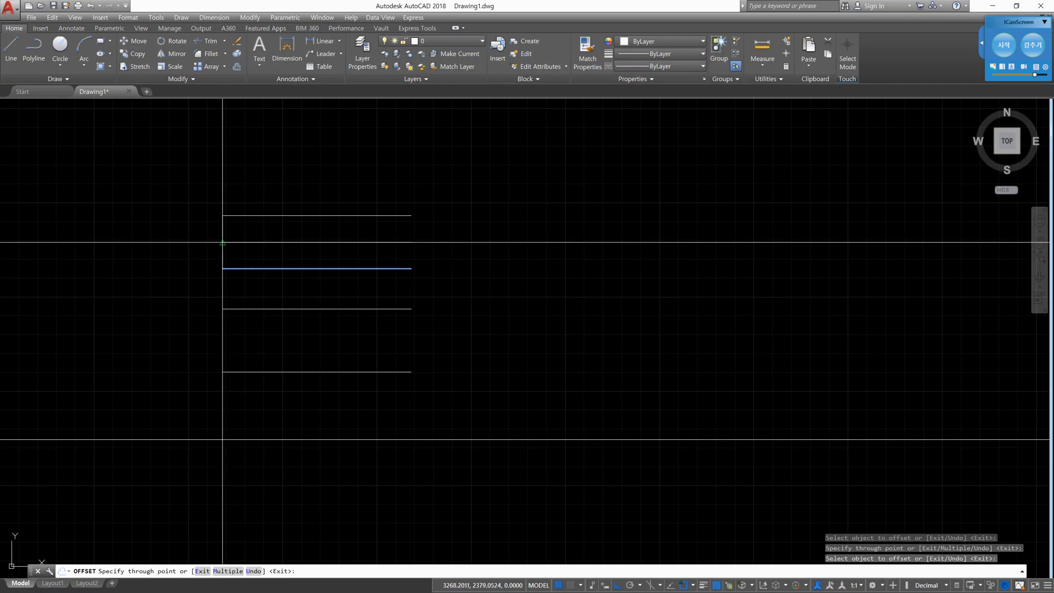
pyautogui.click(222, 242)
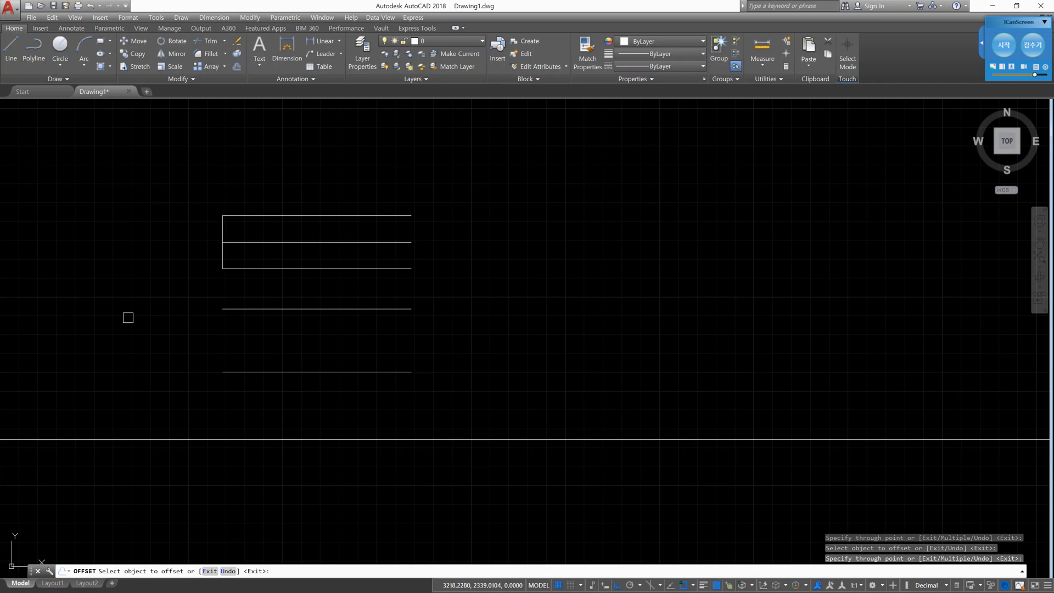
pyautogui.press('Escape')
pyautogui.press('Escape')
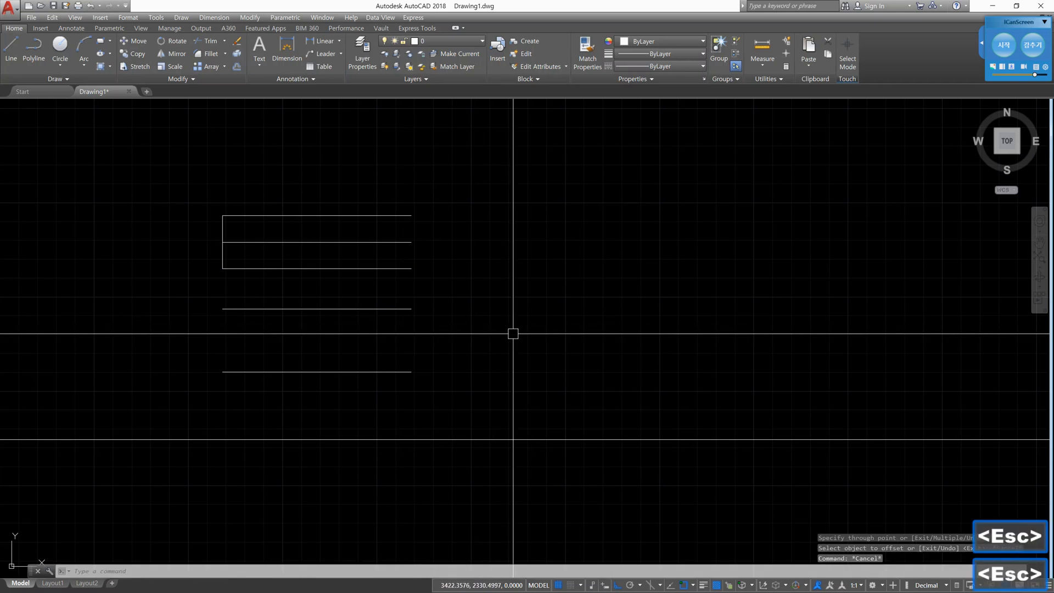
# - Offset the topmost horizontal line 10 units upward with the Erase source option set to Yes
pyautogui.press('Return')
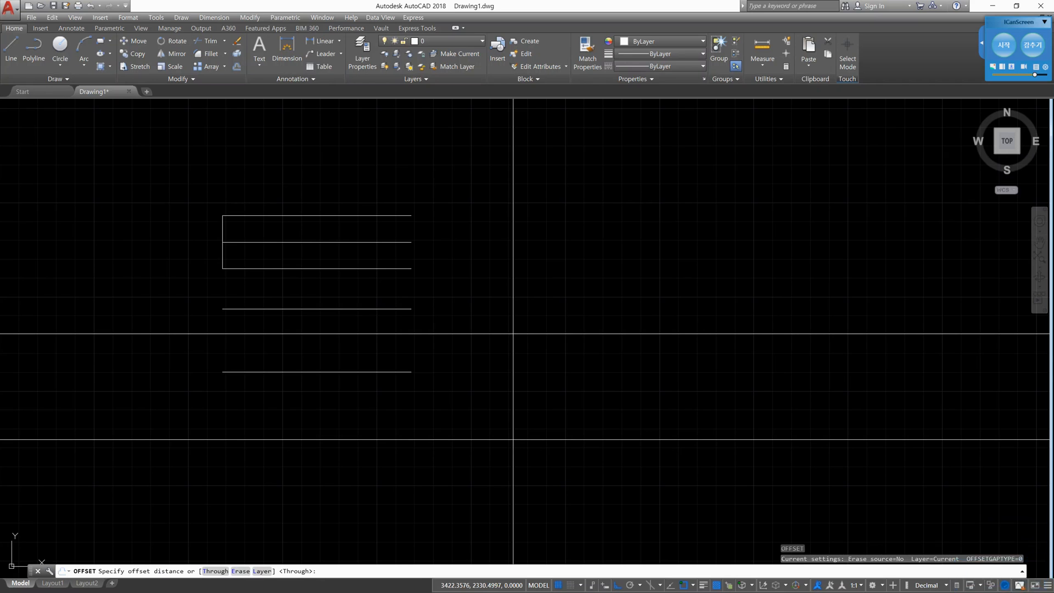
pyautogui.write('e')
pyautogui.press('Return')
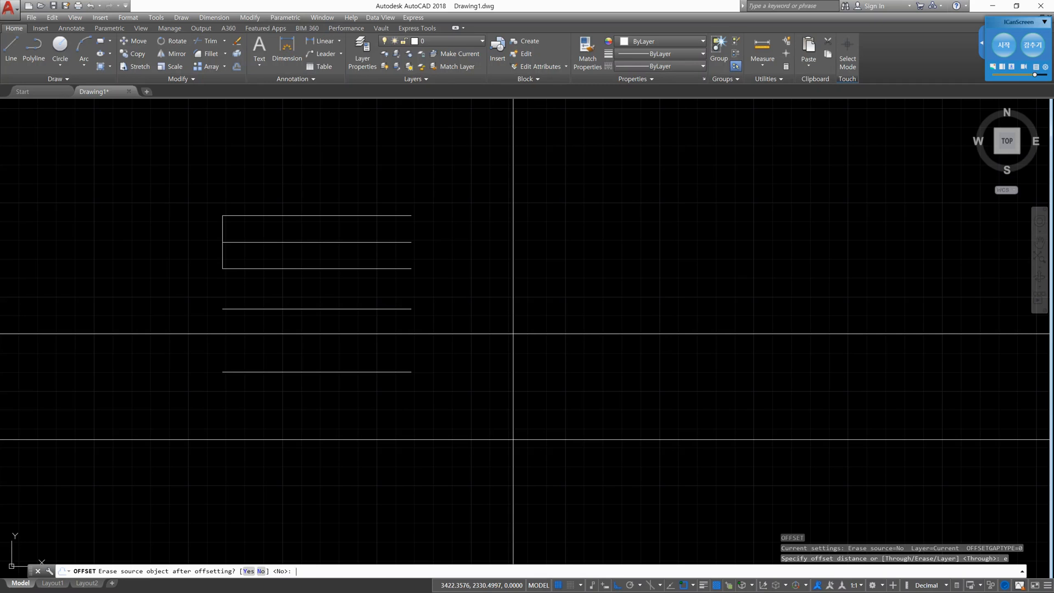
pyautogui.write('y')
pyautogui.press('Return')
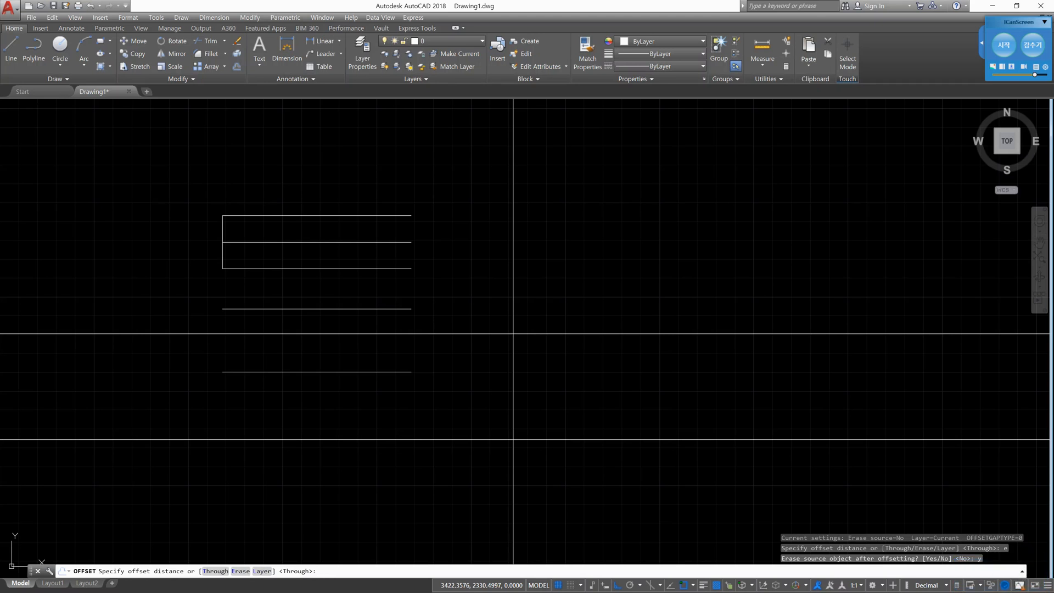
pyautogui.write('10')
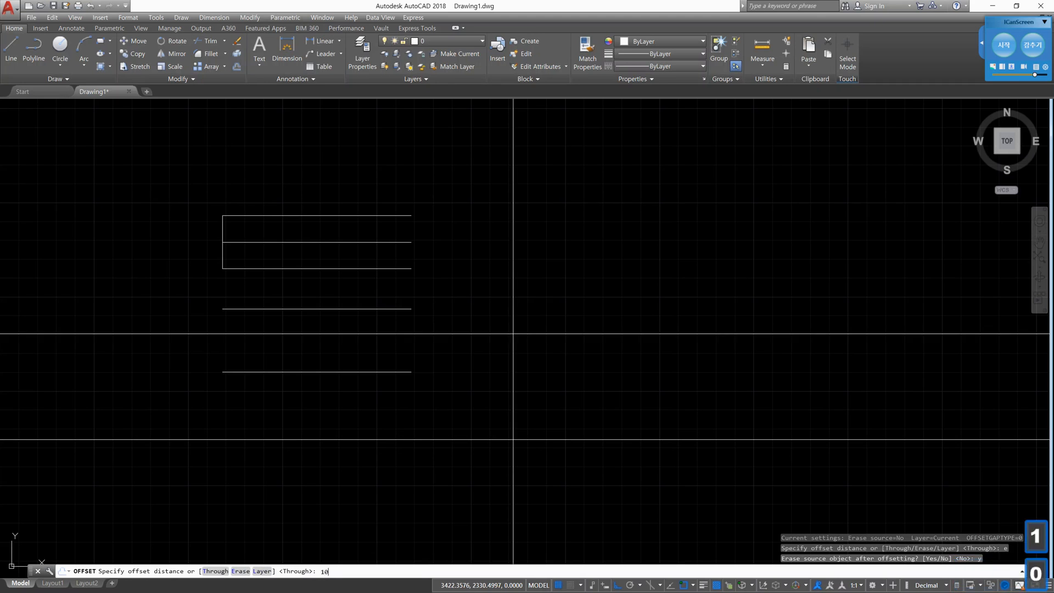
pyautogui.press('Return')
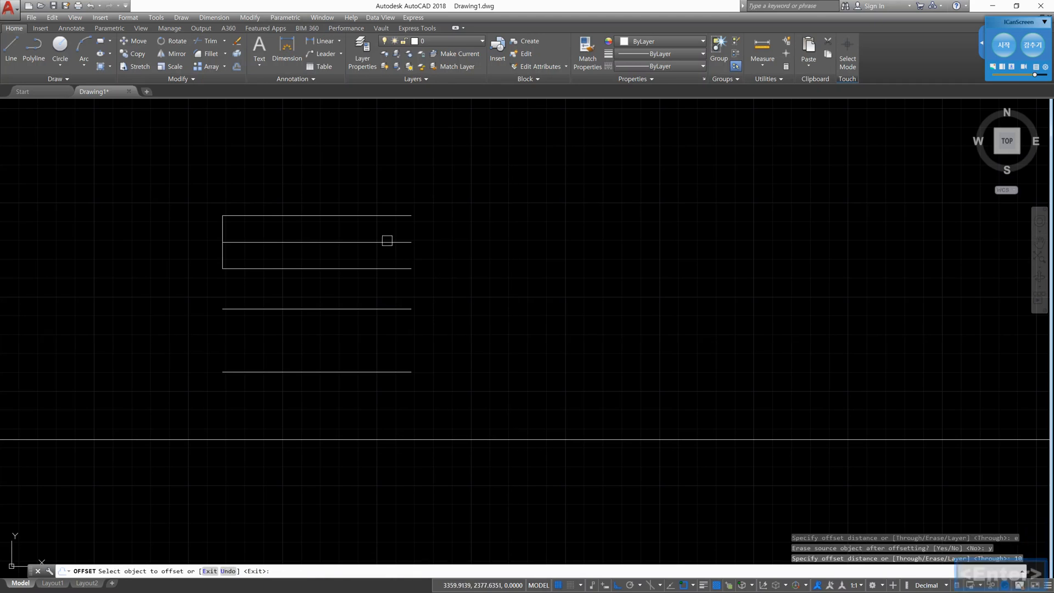
pyautogui.click(375, 215)
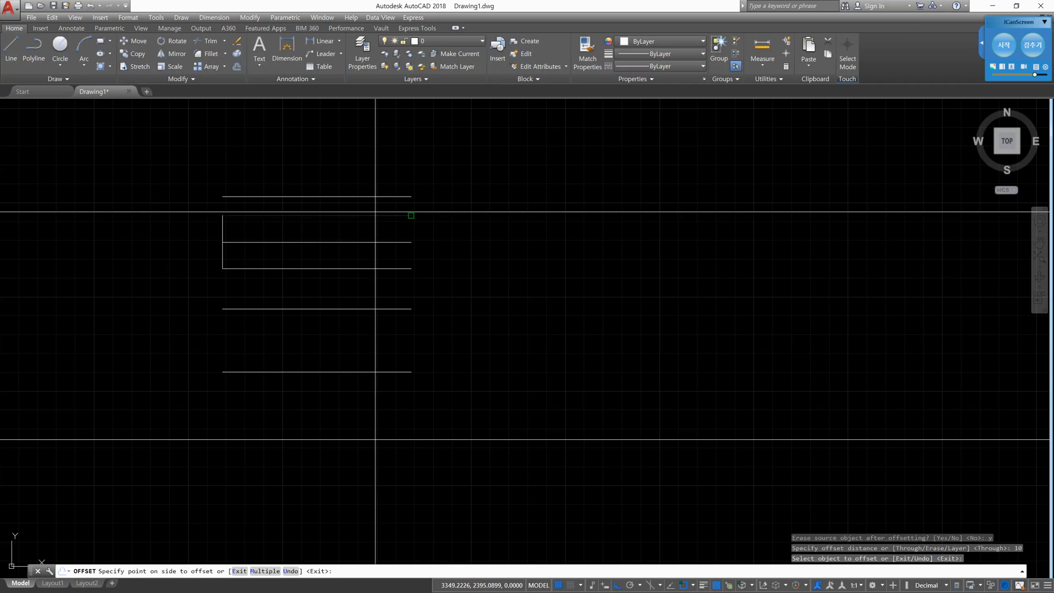
pyautogui.click(371, 177)
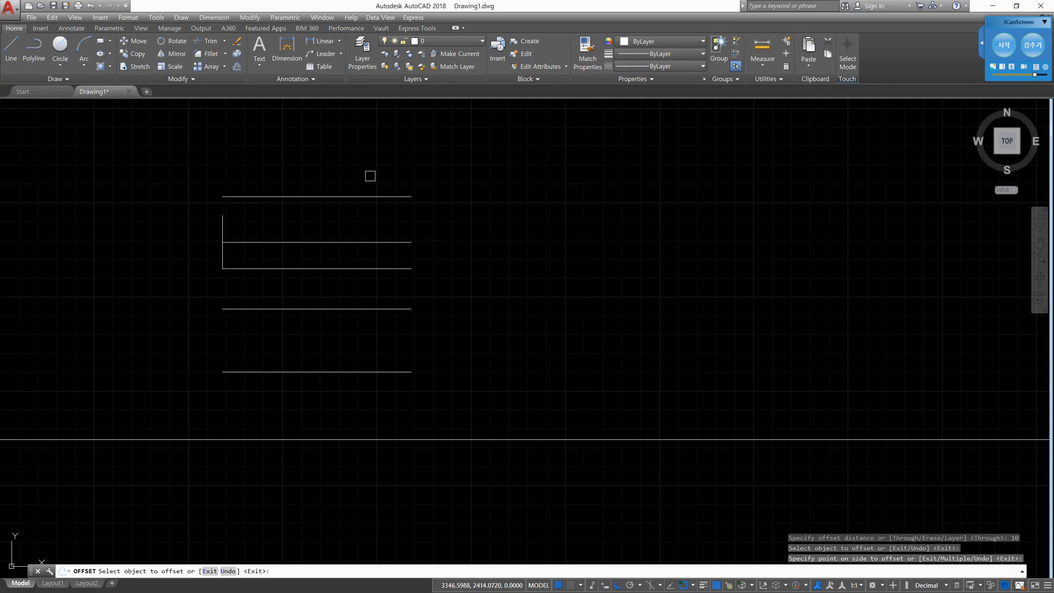
pyautogui.press('Return')
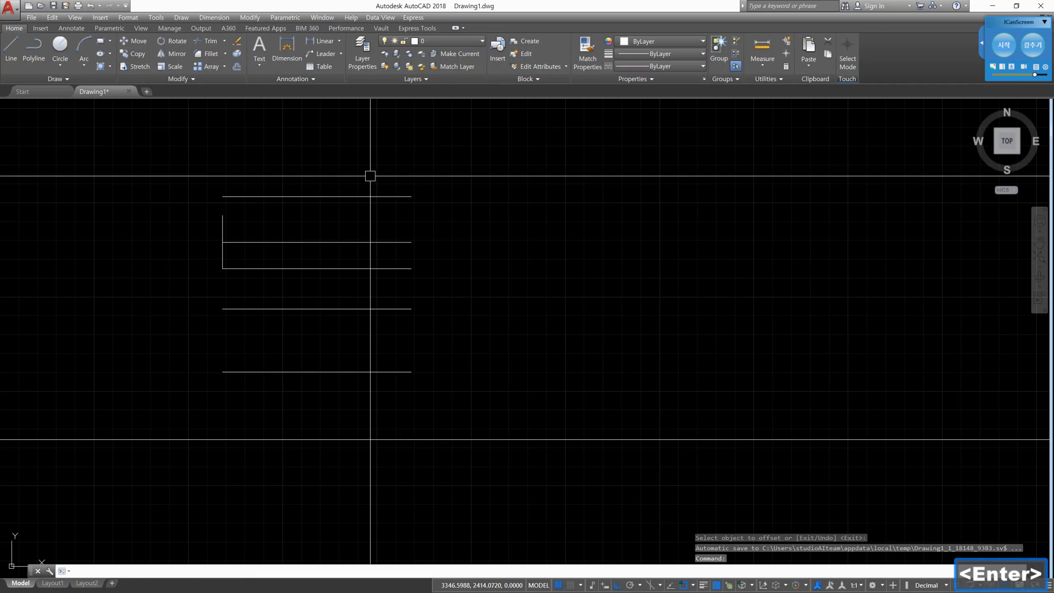
# - Offset the topmost horizontal line 10 units downward with Erase source set to No, and end the Offset command
pyautogui.press('Return')
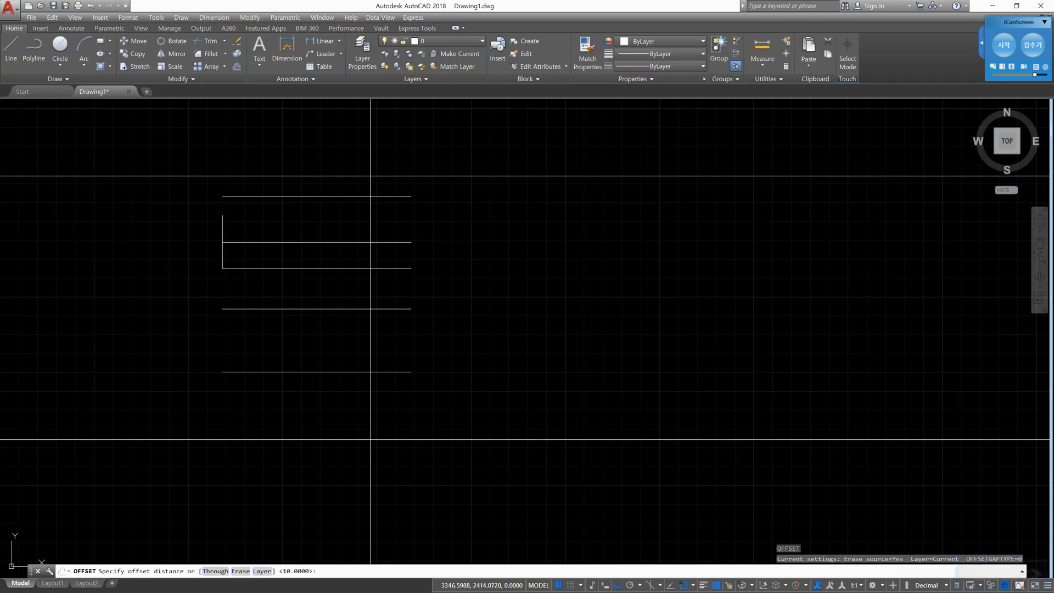
pyautogui.write('e')
pyautogui.press('Return')
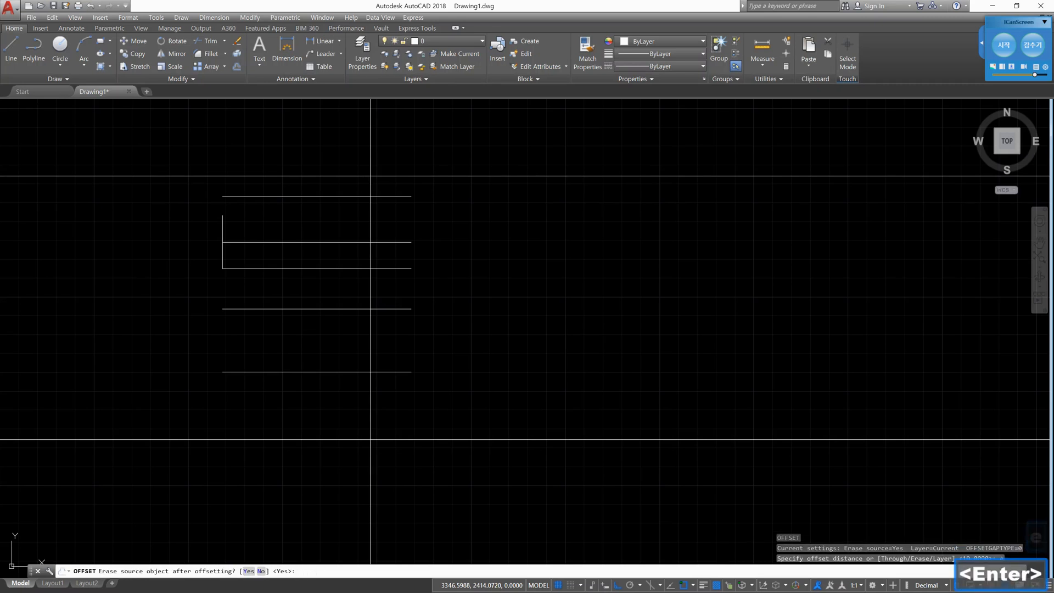
pyautogui.write('n')
pyautogui.press('Return')
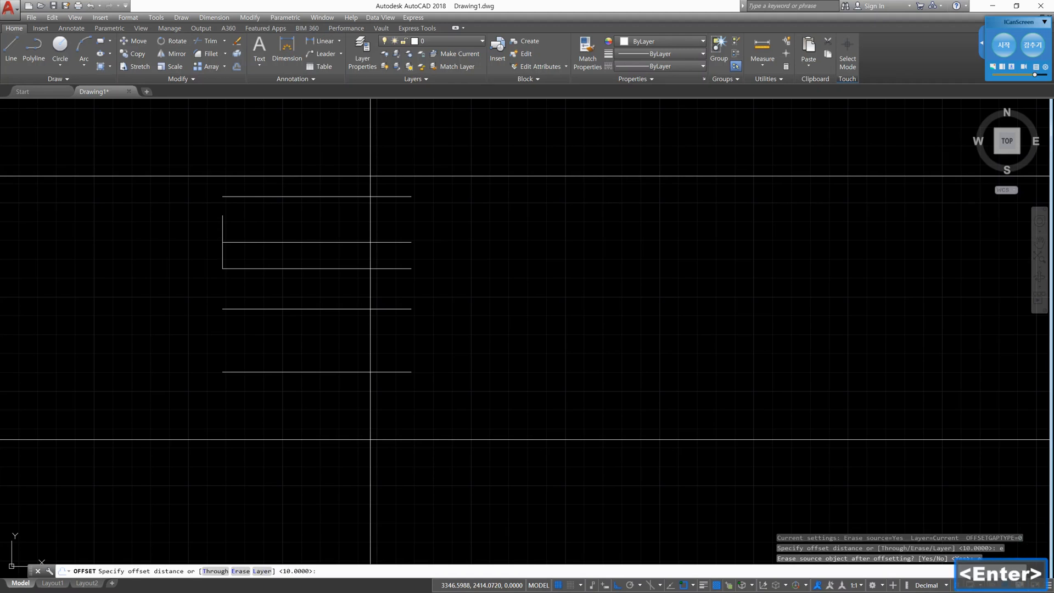
pyautogui.write('10')
pyautogui.press('Return')
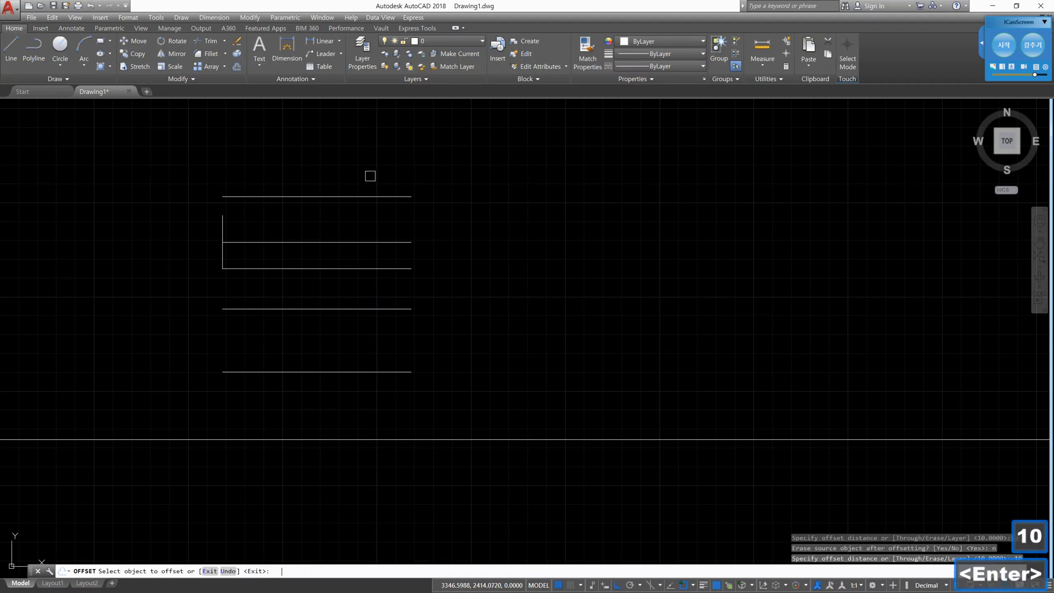
pyautogui.click(369, 197)
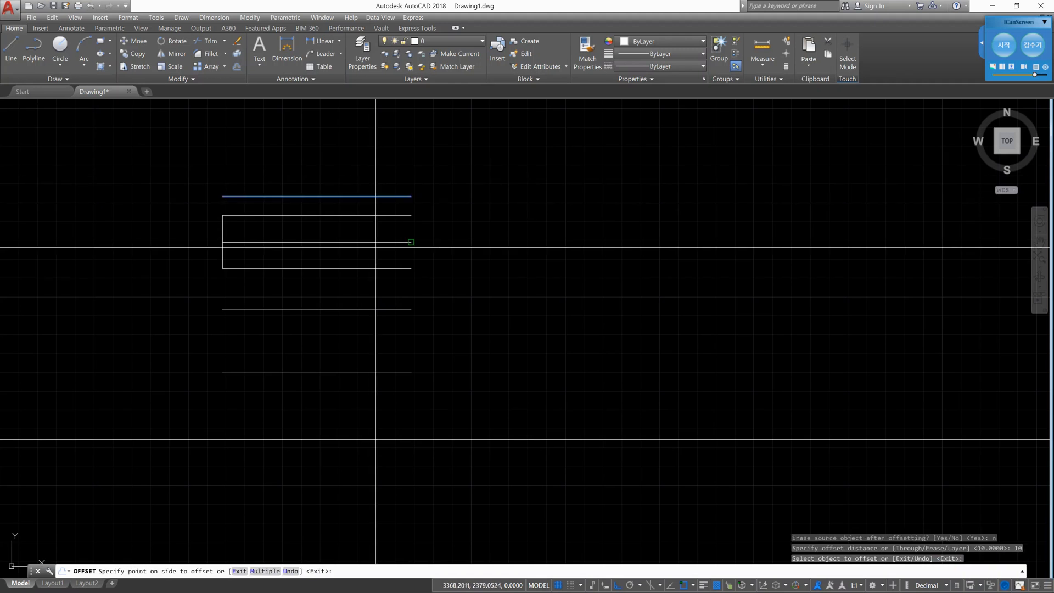
pyautogui.click(368, 297)
pyautogui.press('Escape')
pyautogui.press('Escape')
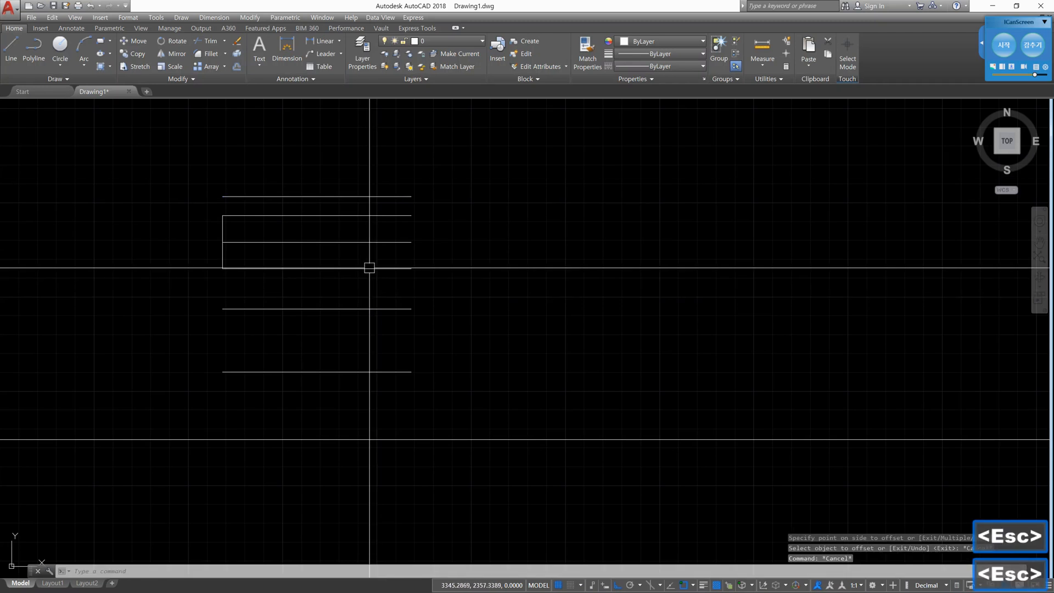
# - Delete the topmost horizontal line, above the upper end of the vertical line
pyautogui.click(366, 197)
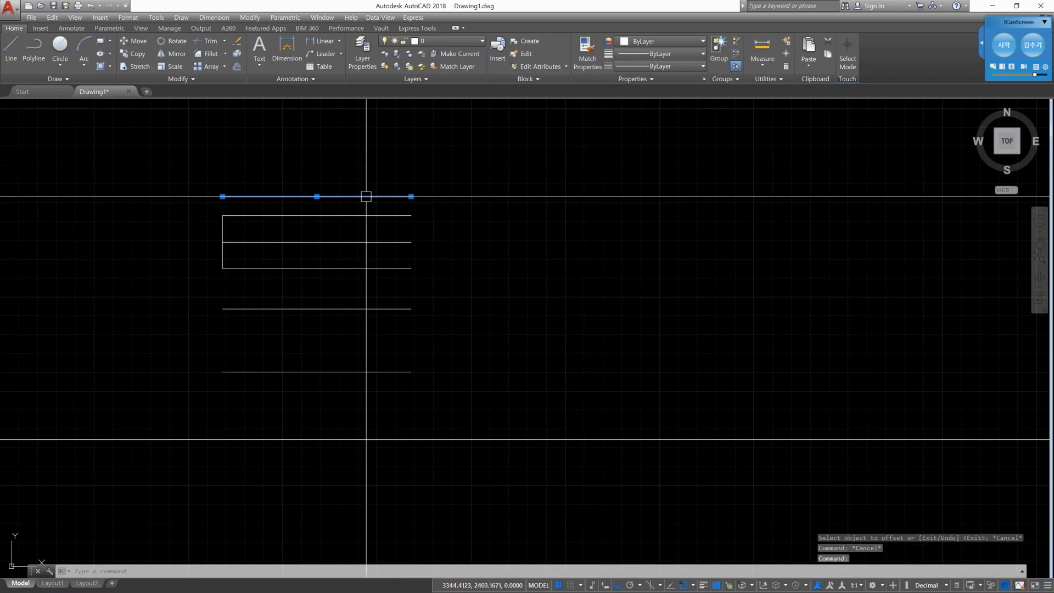
pyautogui.press('Delete')
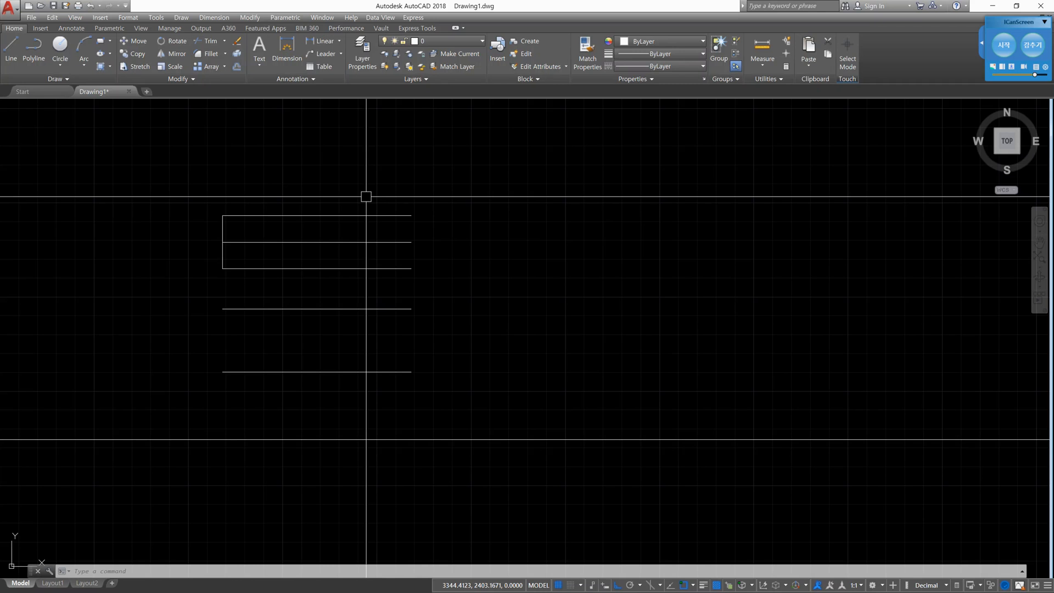
pyautogui.write('o')
pyautogui.press('Return')
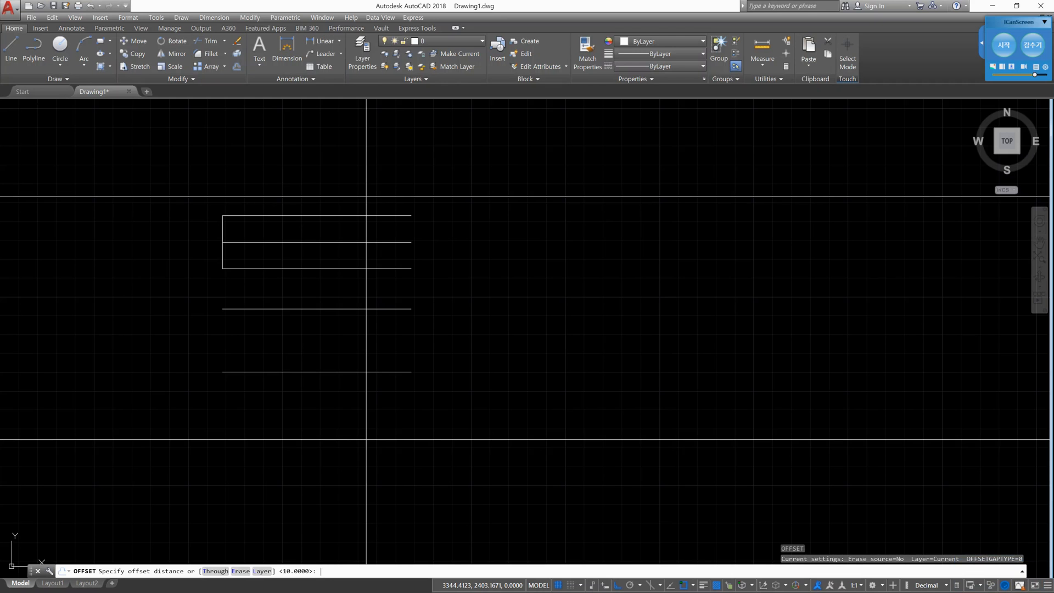
pyautogui.press('Escape')
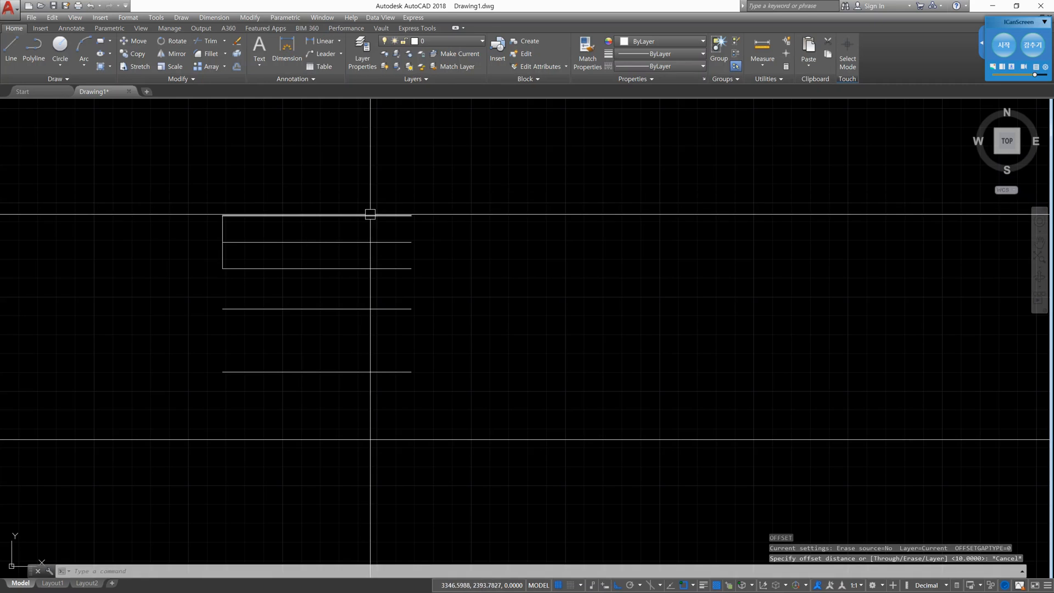
# - Move the horizontal line at the vertical line's upper end to Layer1, and clear the selection
pyautogui.click(371, 215)
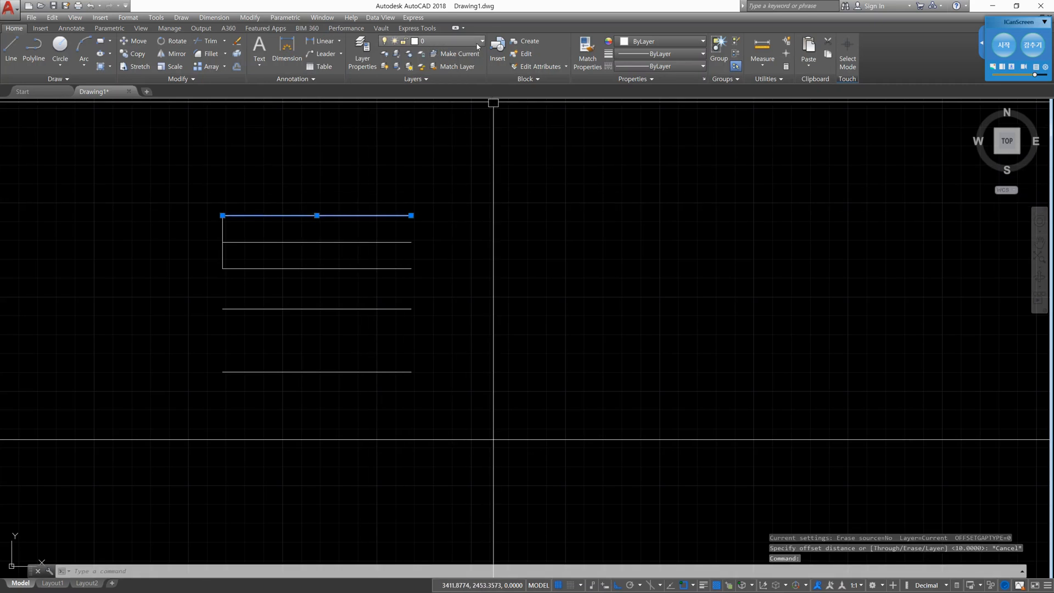
pyautogui.click(451, 41)
pyautogui.click(459, 76)
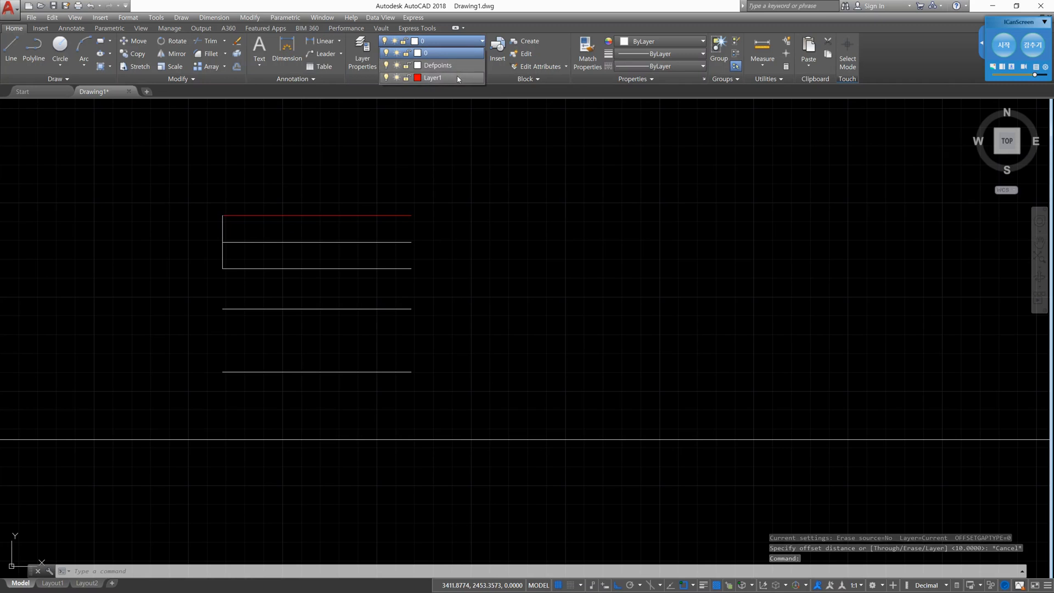
pyautogui.press('Escape')
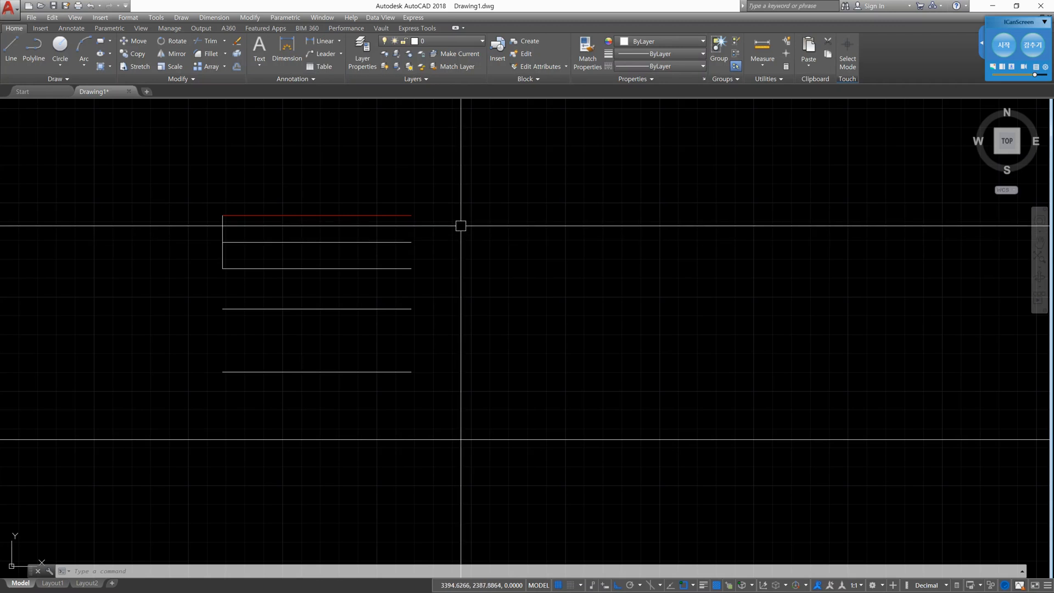
# - Offset the red Layer1 line 10 units upward, keeping the current layer setting, and end the Offset command
pyautogui.write('o')
pyautogui.press('Return')
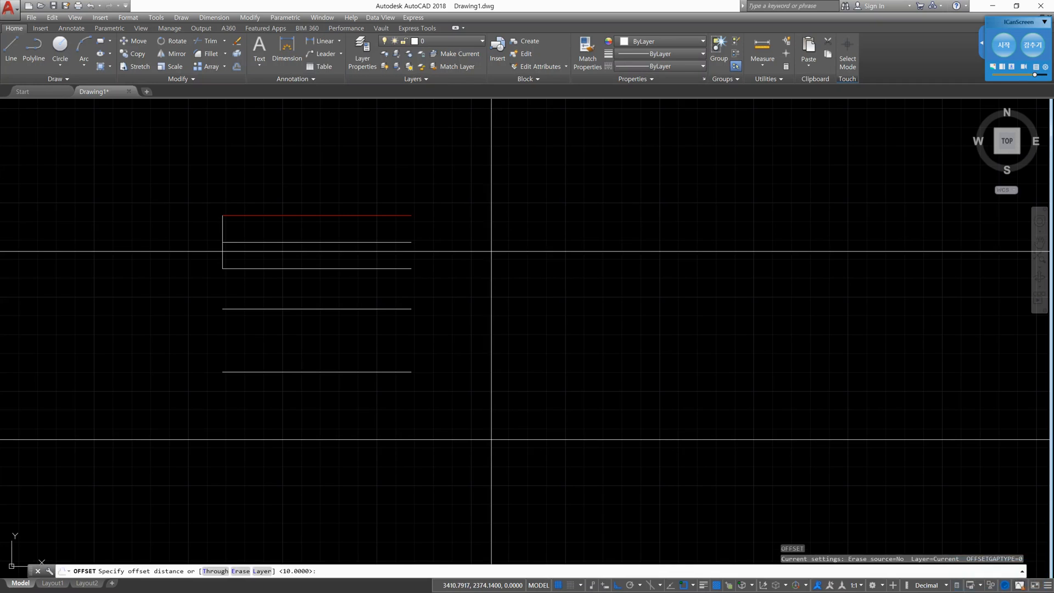
pyautogui.press('Return')
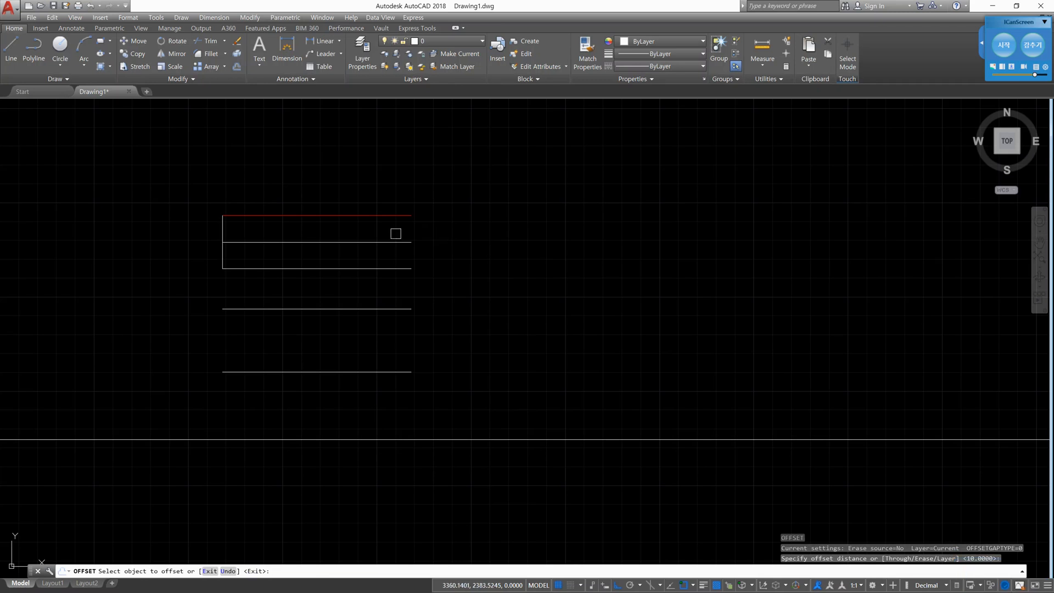
pyautogui.click(391, 216)
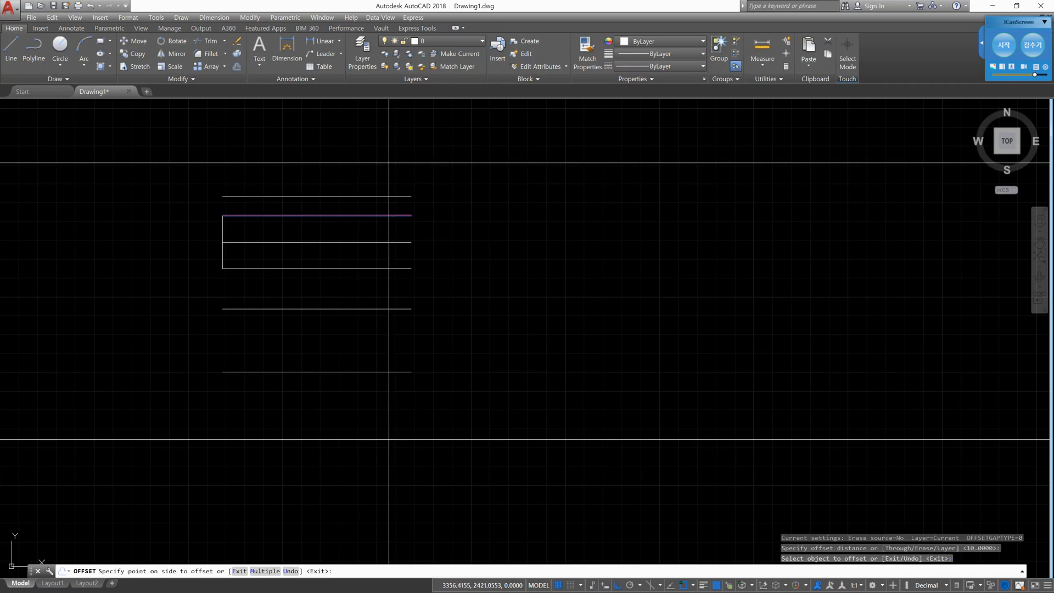
pyautogui.click(389, 163)
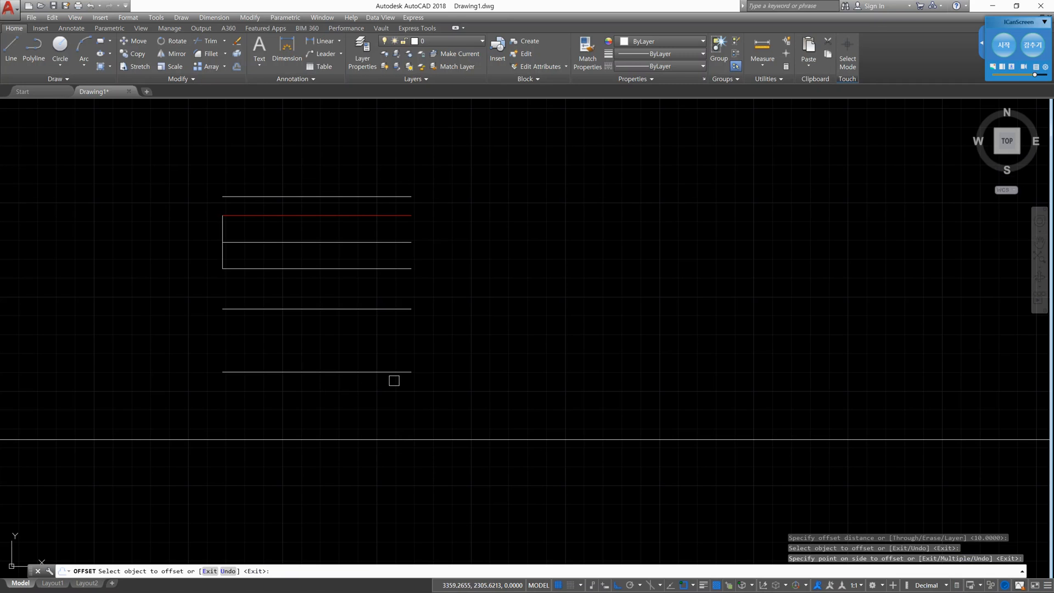
pyautogui.press('Escape')
pyautogui.press('Escape')
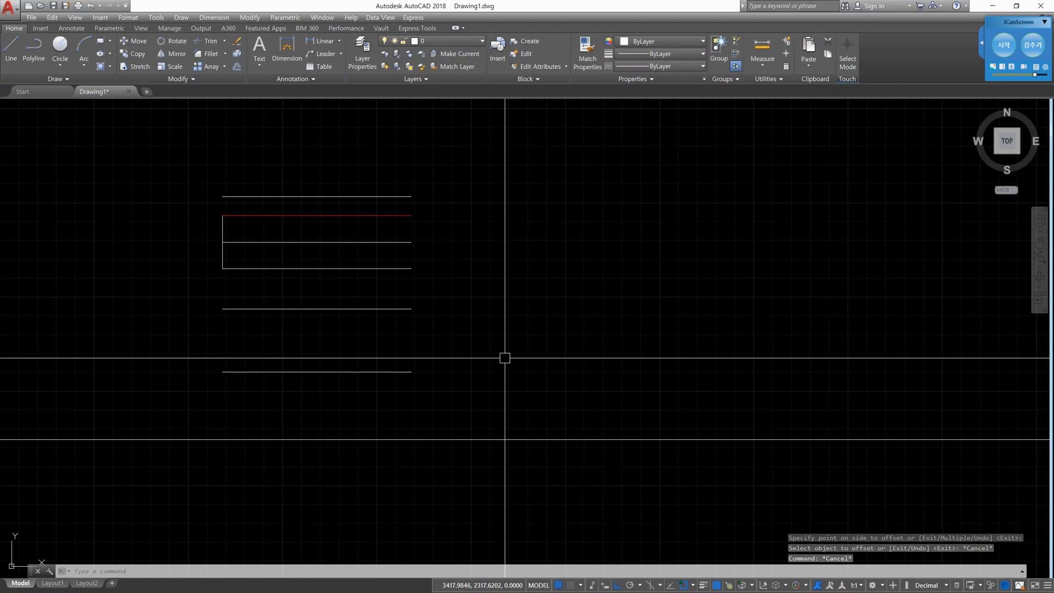
# - Offset the lower red Layer1 line 20 units upward with the Layer option set to Source, and end the Offset command
pyautogui.write('o')
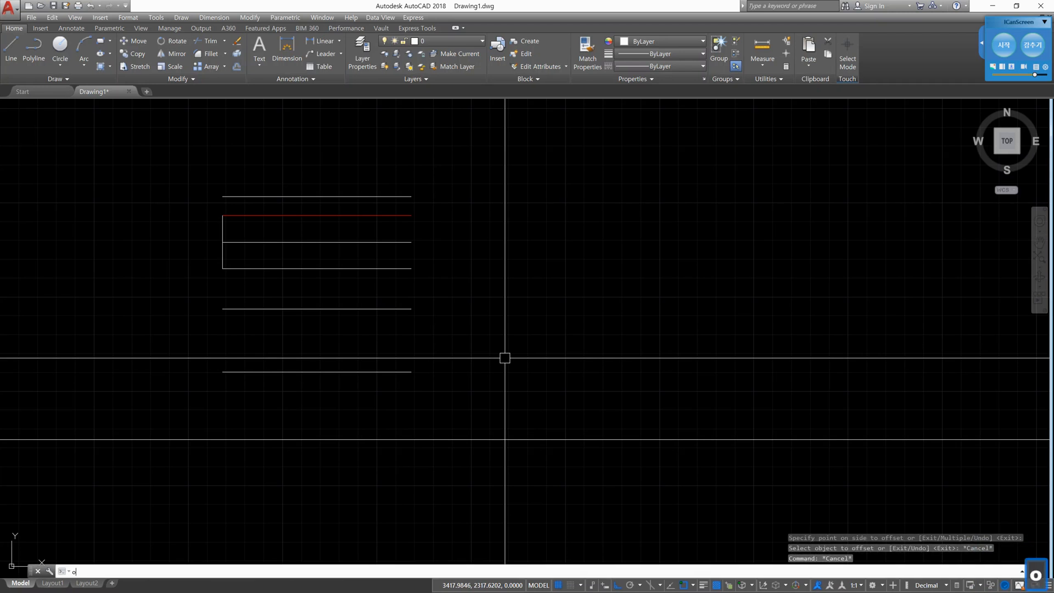
pyautogui.press('Return')
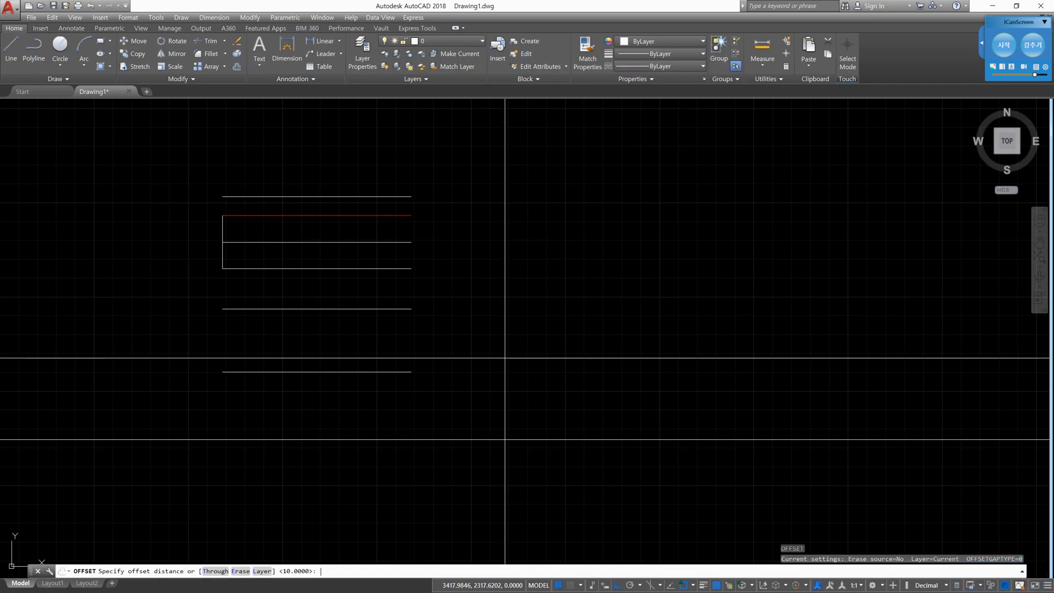
pyautogui.write('l')
pyautogui.press('Return')
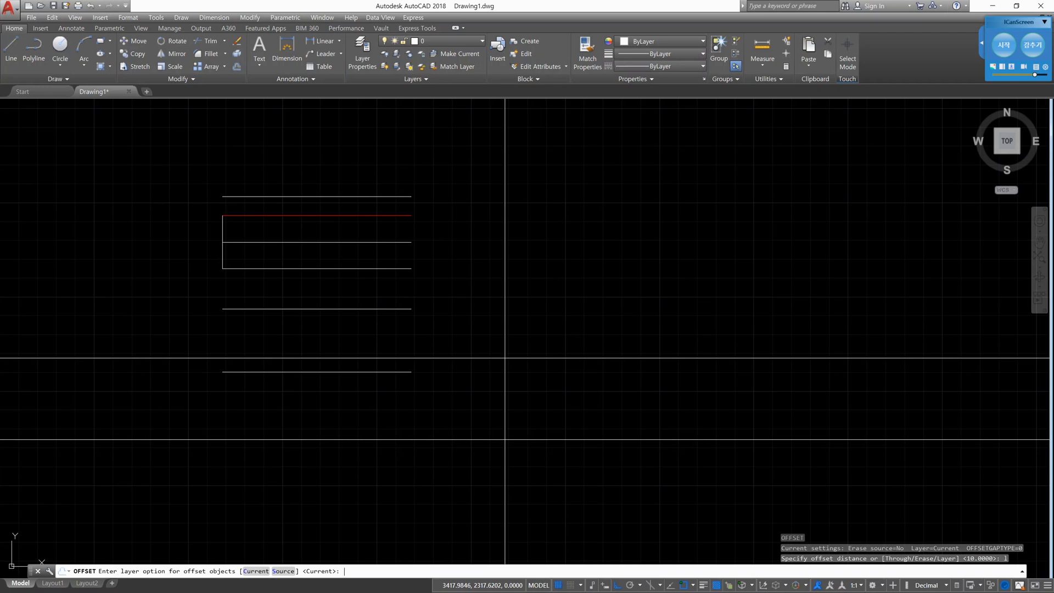
pyautogui.write('s')
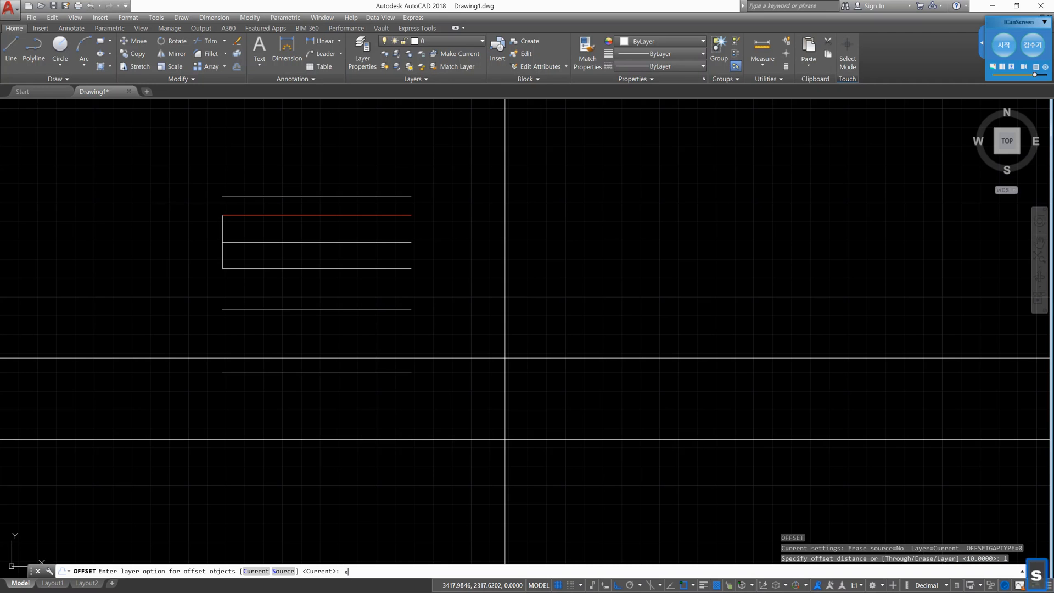
pyautogui.press('Return')
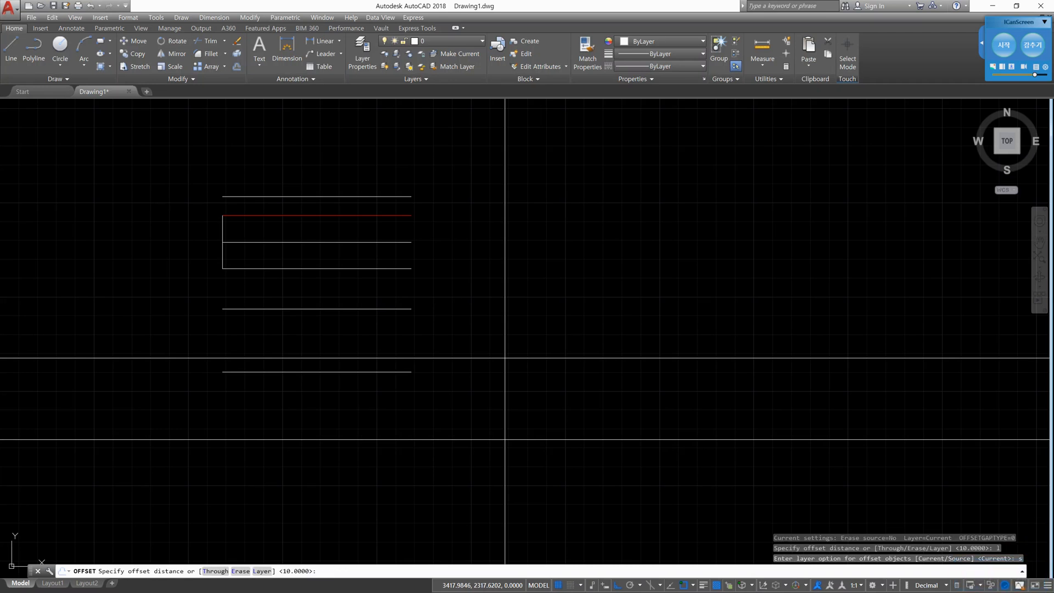
pyautogui.write('20')
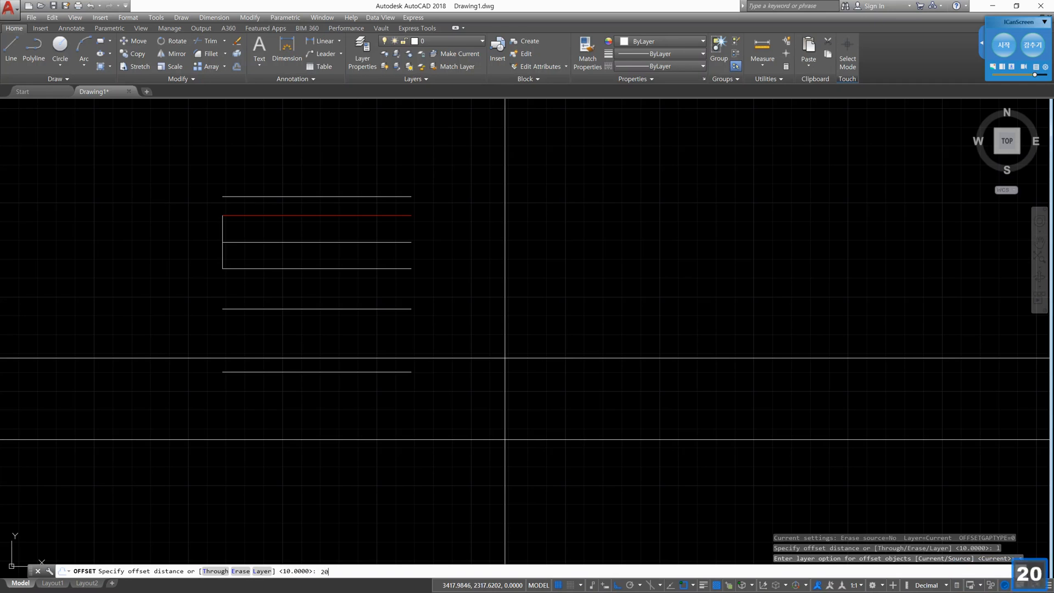
pyautogui.press('Return')
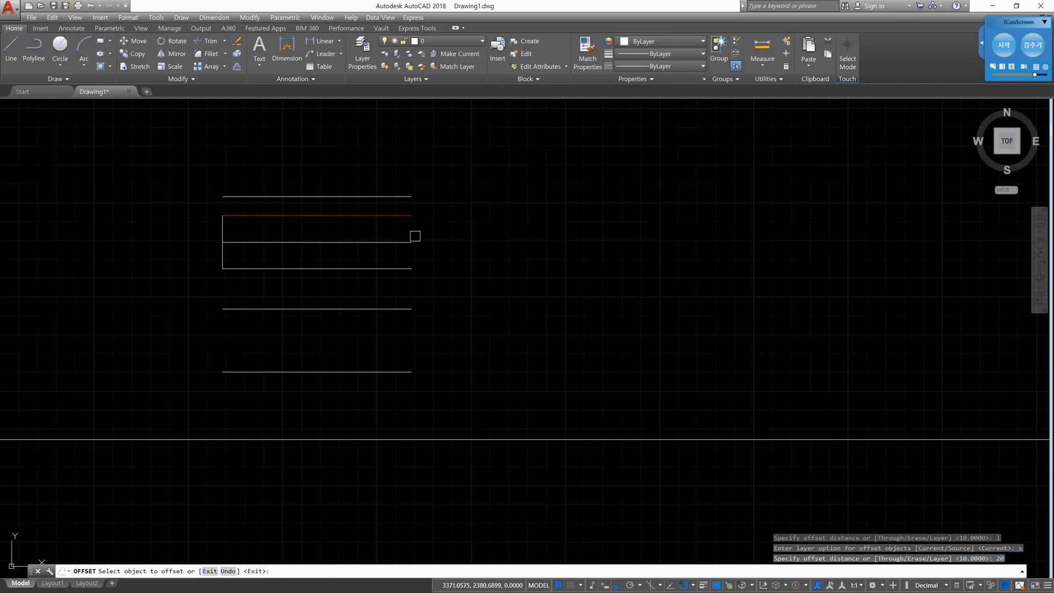
pyautogui.click(406, 216)
pyautogui.click(416, 164)
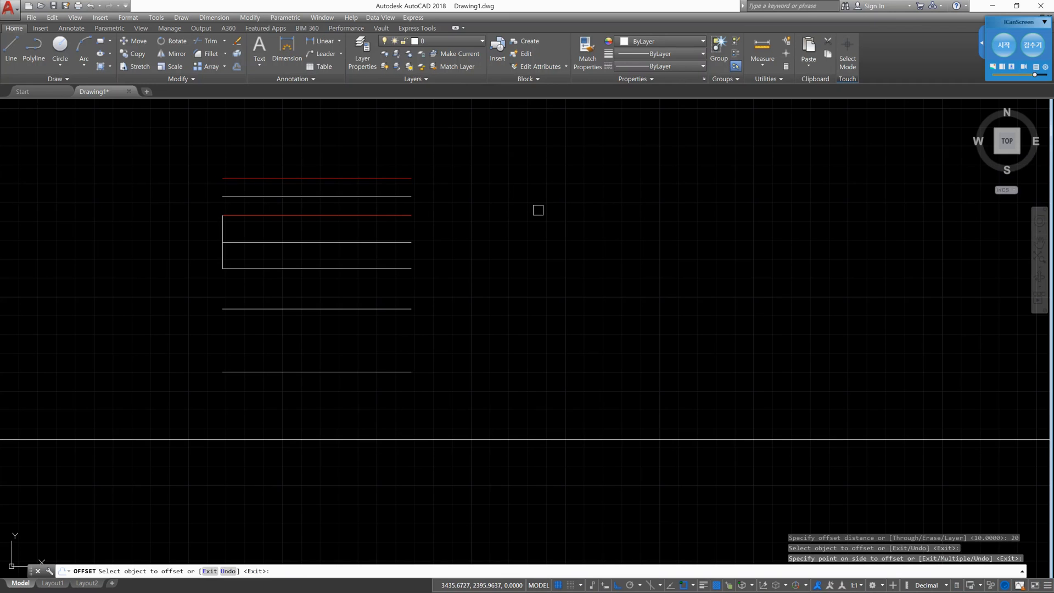
pyautogui.press('Escape')
pyautogui.press('Escape')
pyautogui.press('Return')
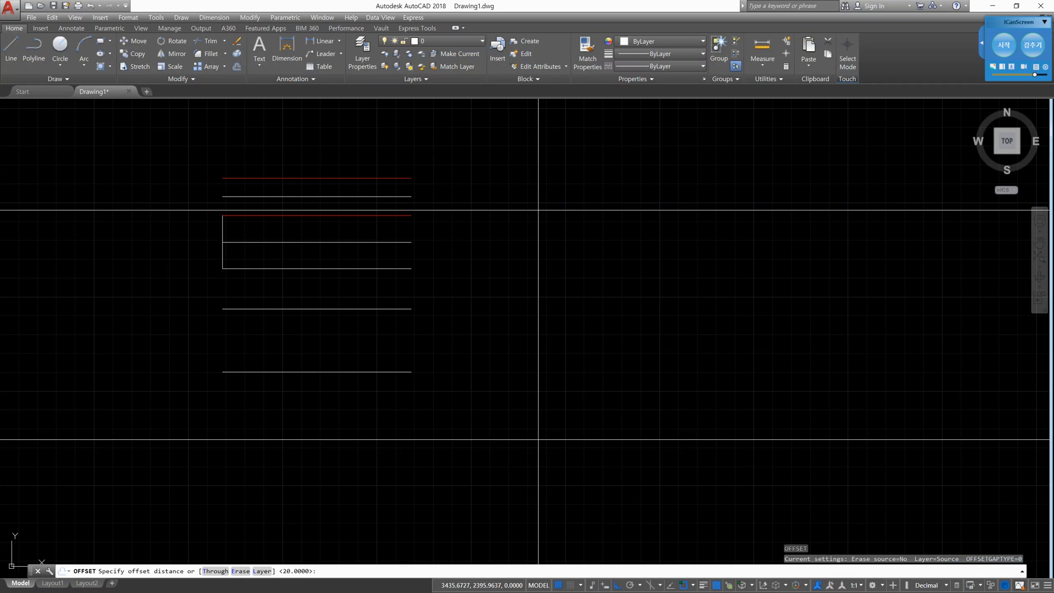
pyautogui.write('l')
pyautogui.press('Return')
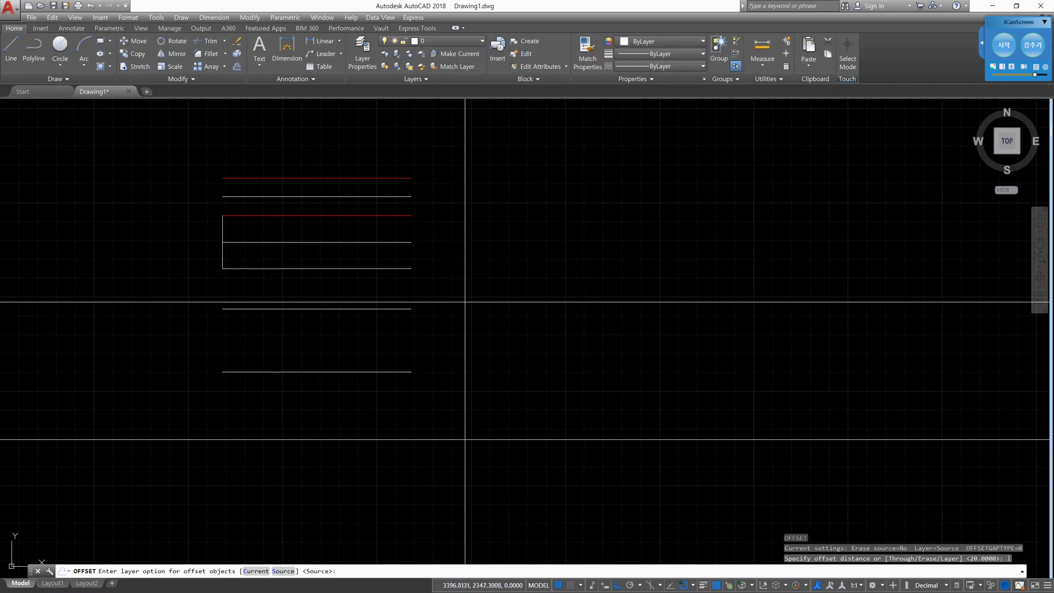
pyautogui.press('Escape')
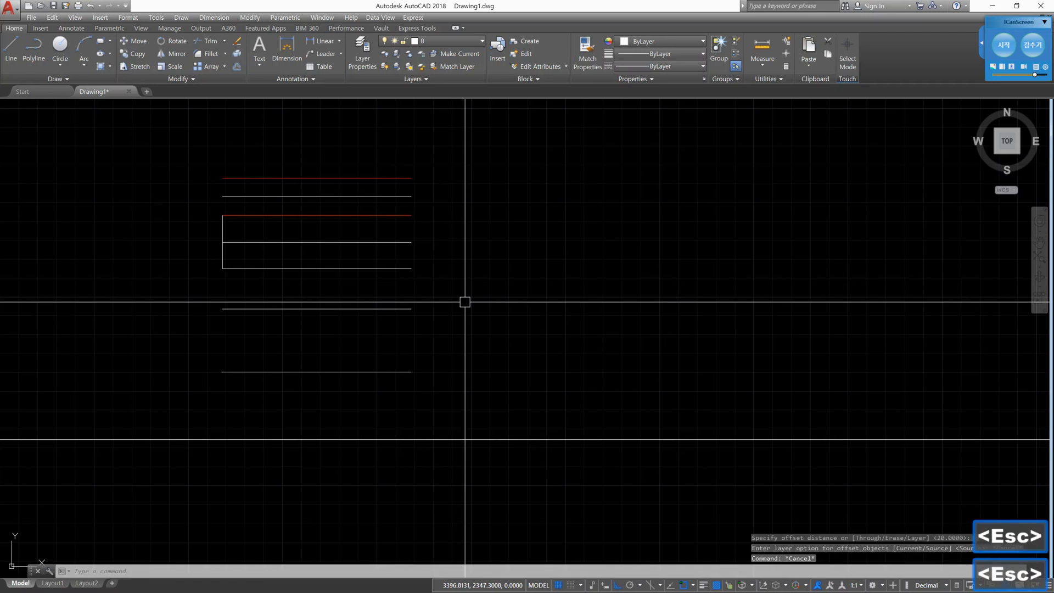
# - Set the Offset command to Through mode and exit it without selecting an object
pyautogui.write('o')
pyautogui.press('Return')
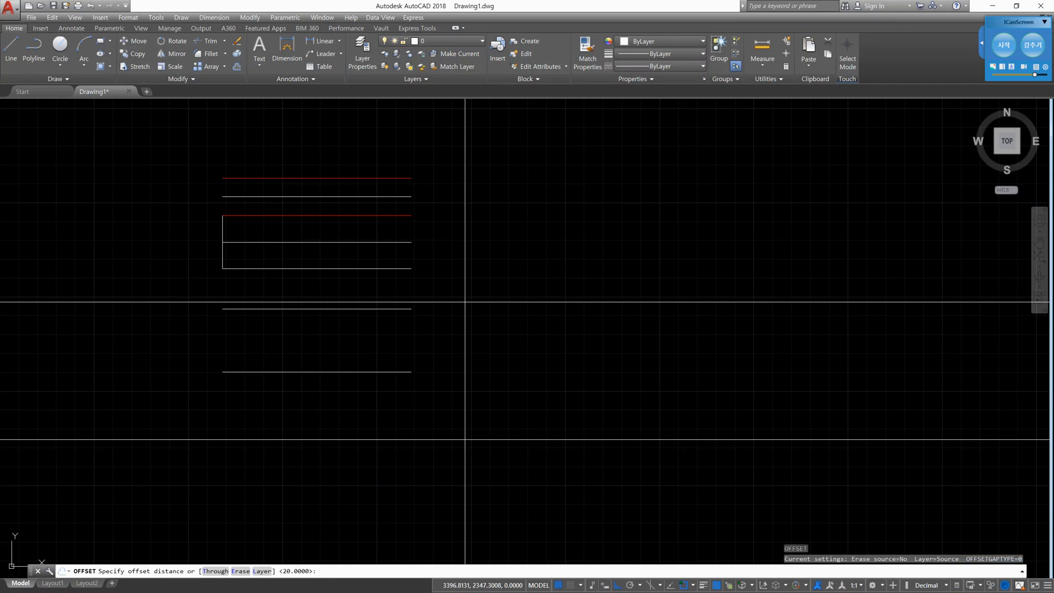
pyautogui.write('t')
pyautogui.press('Return')
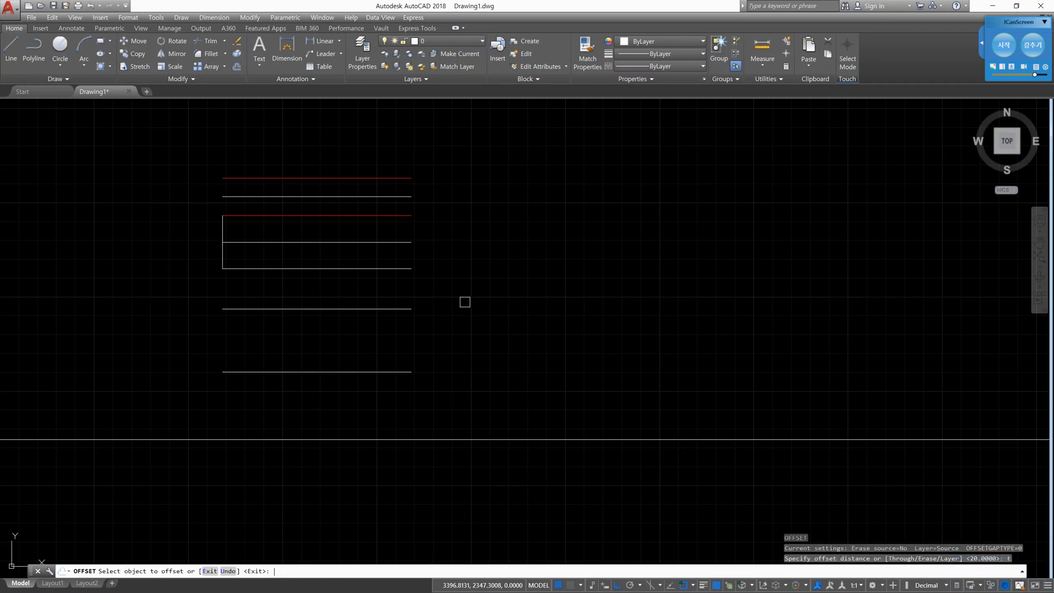
pyautogui.press('Return')
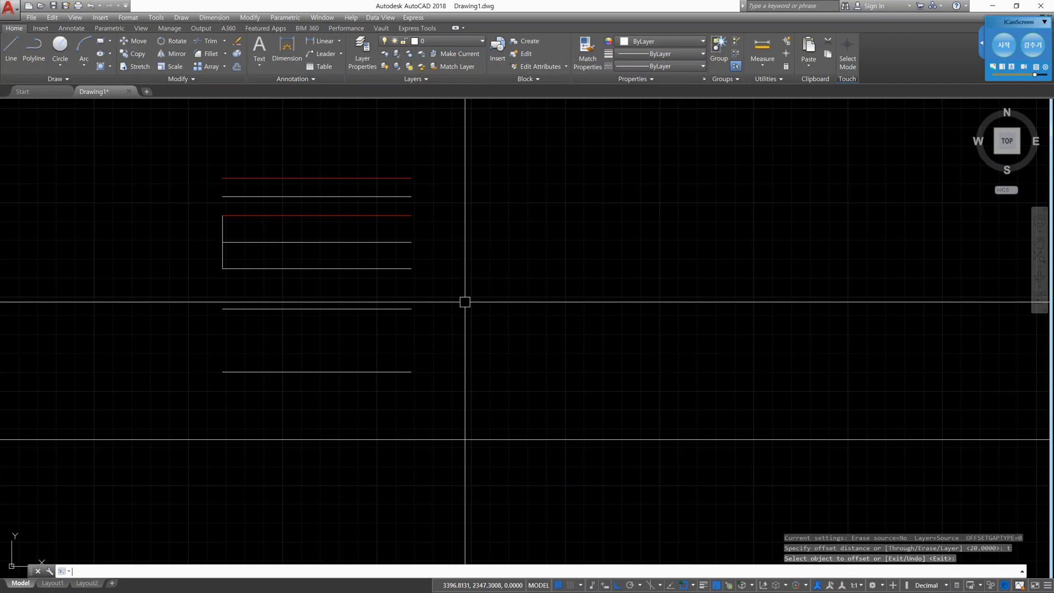
pyautogui.write('o')
pyautogui.press('Return')
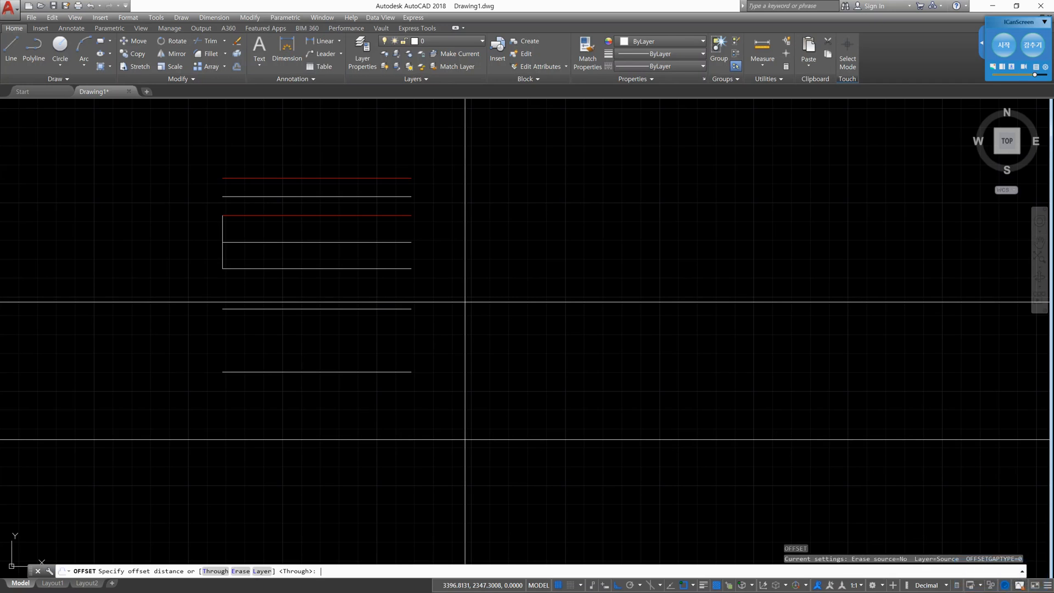
pyautogui.write('100')
pyautogui.press('Return')
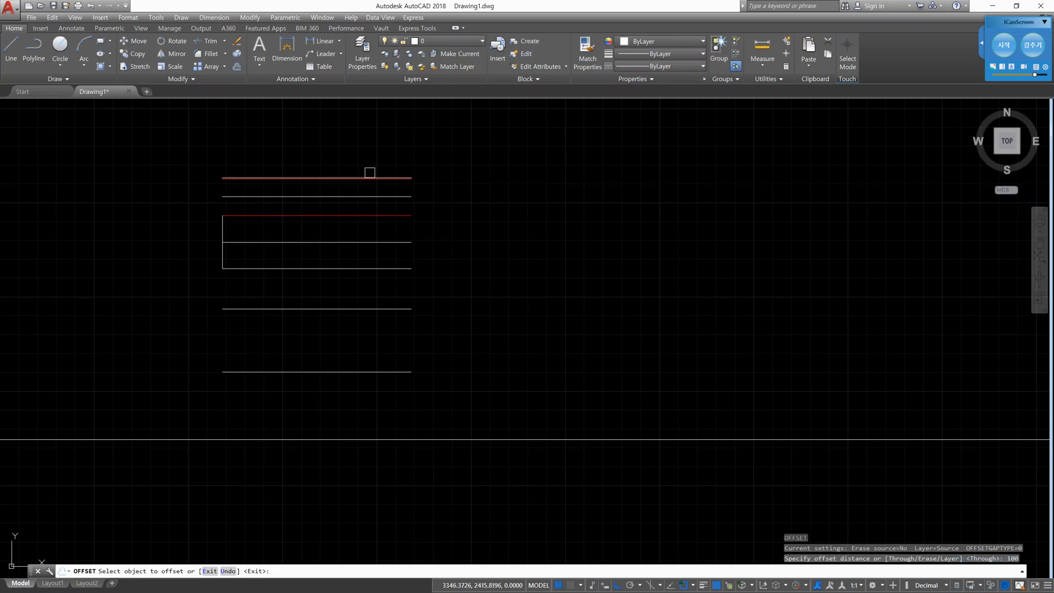
pyautogui.click(370, 176)
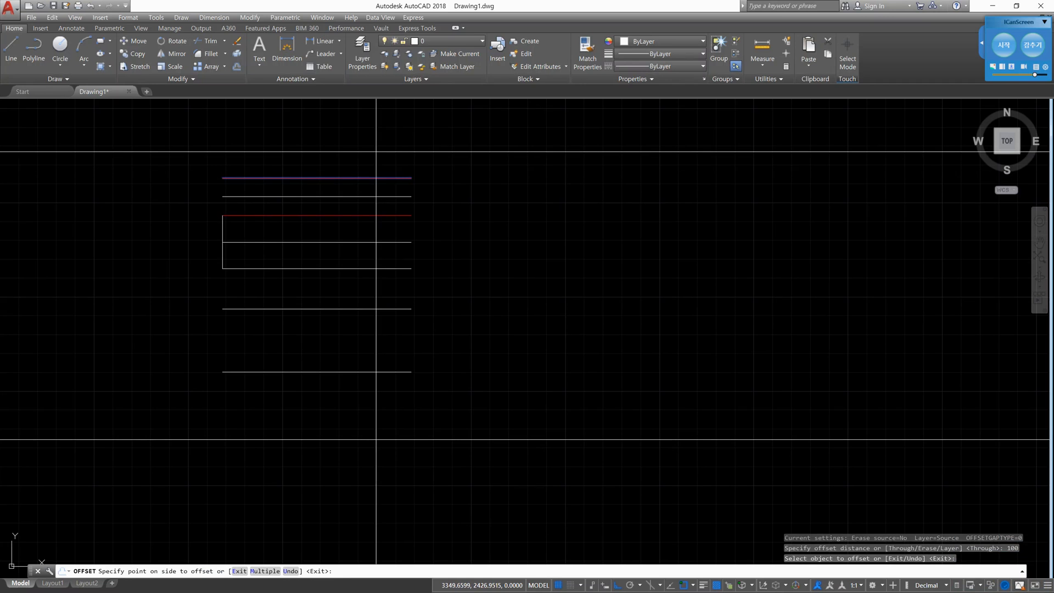
pyautogui.press('Escape')
pyautogui.press('Escape')
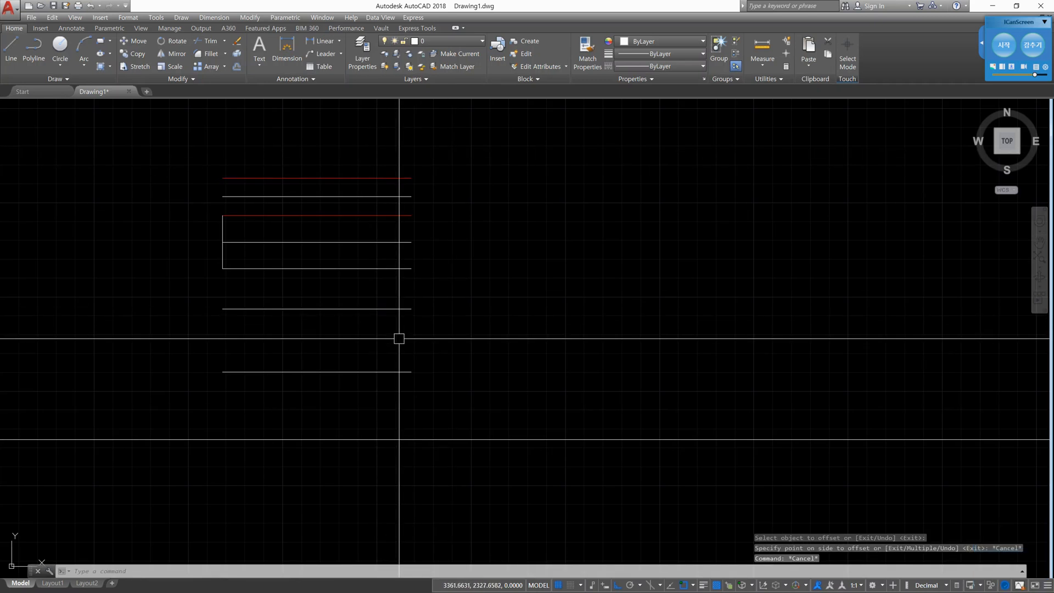
# - Delete the stack of red and white horizontal lines together with the short vertical line, keeping the construction lines
pyautogui.scroll(-2, 392, 337)
pyautogui.moveTo(377, 336); pyautogui.dragTo(505, 306, button='middle')
pyautogui.click(577, 348)
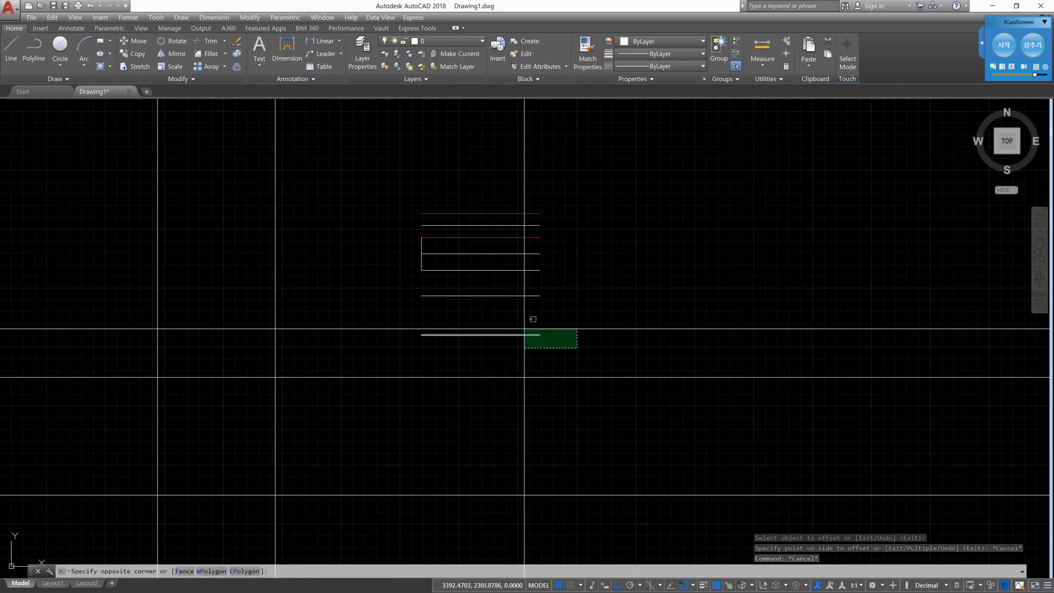
pyautogui.click(394, 190)
pyautogui.press('Delete')
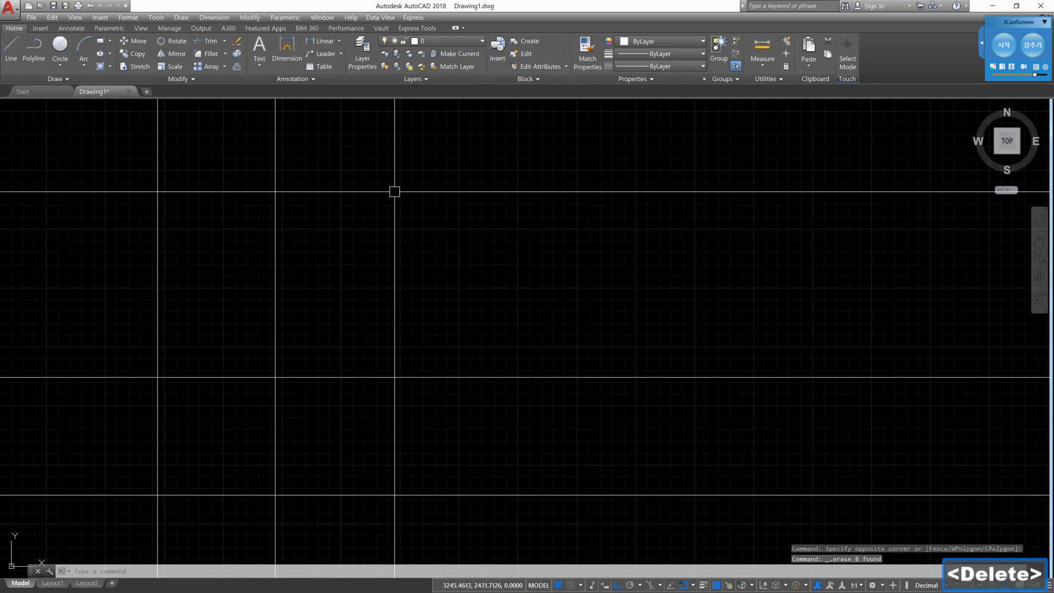
pyautogui.moveTo(301, 407); pyautogui.dragTo(364, 380, button='middle')
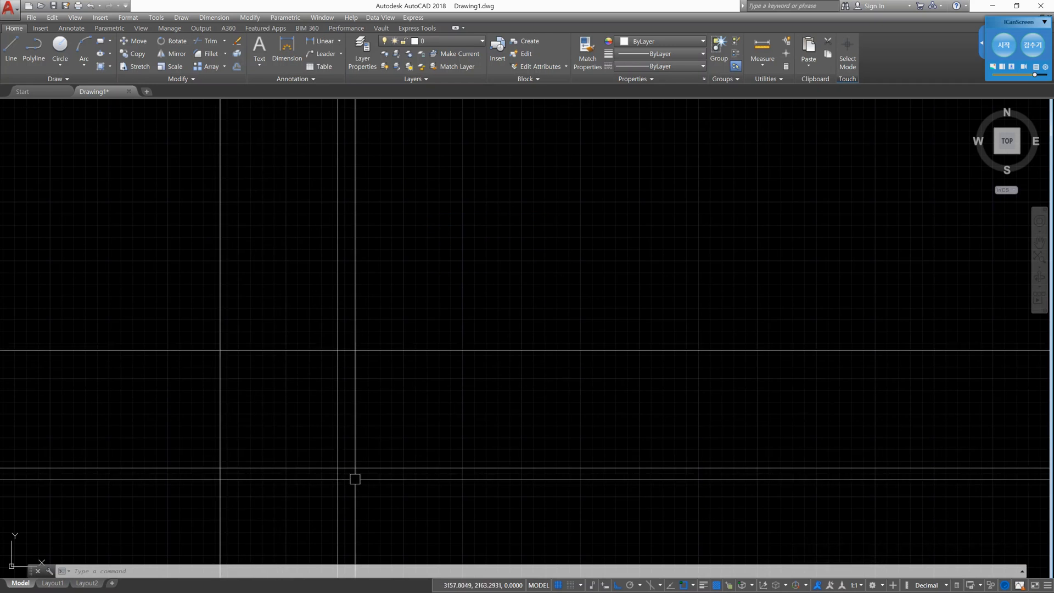
pyautogui.scroll(2, 249, 405)
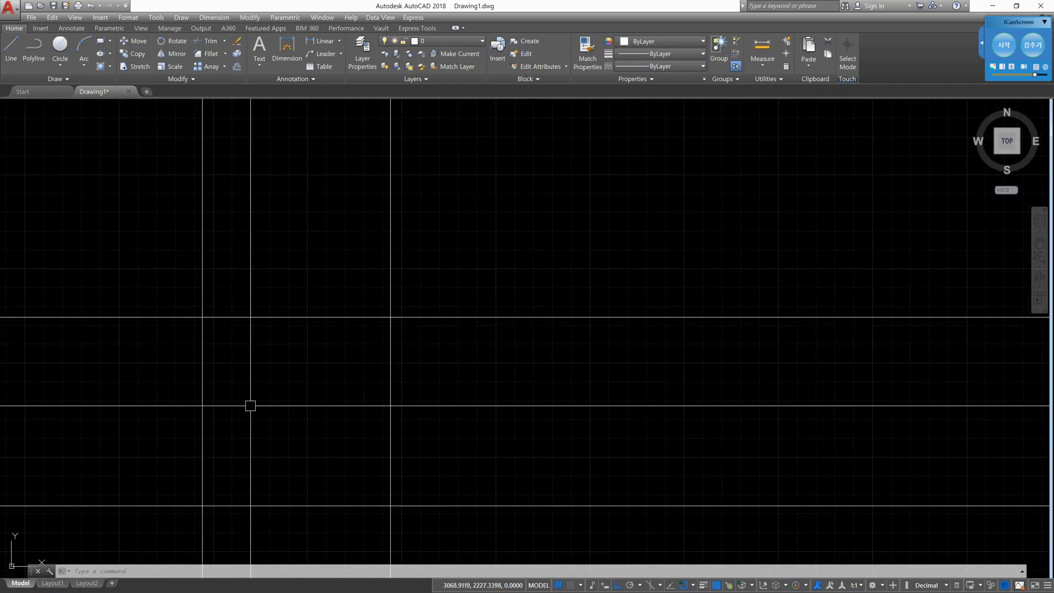
pyautogui.moveTo(257, 405); pyautogui.dragTo(322, 331, button='middle')
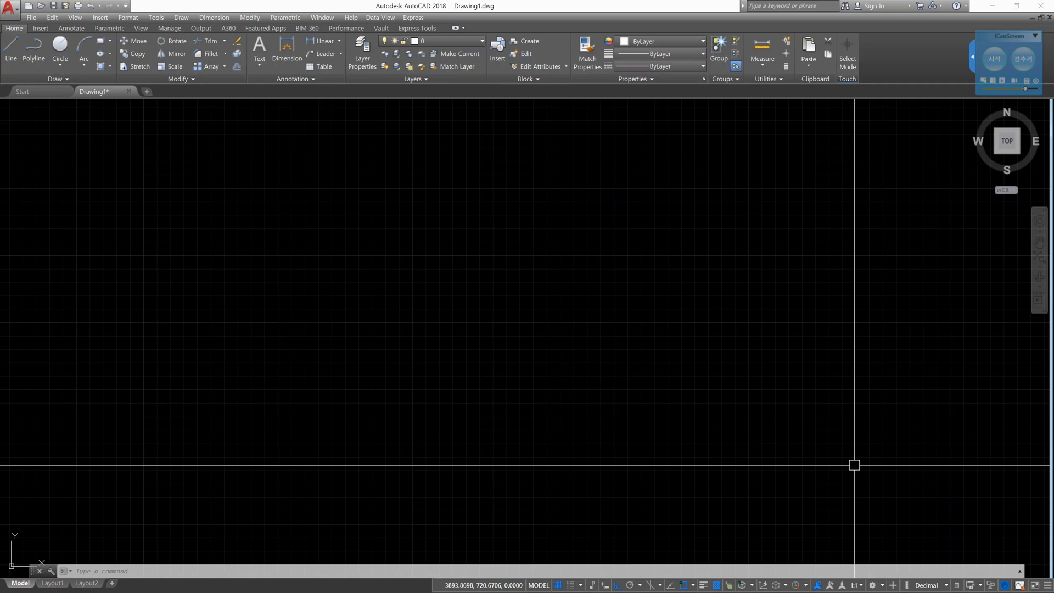
# - Draw a horizontal and a vertical construction line through one common point with Ortho on, and end the XLINE command
pyautogui.write('xl')
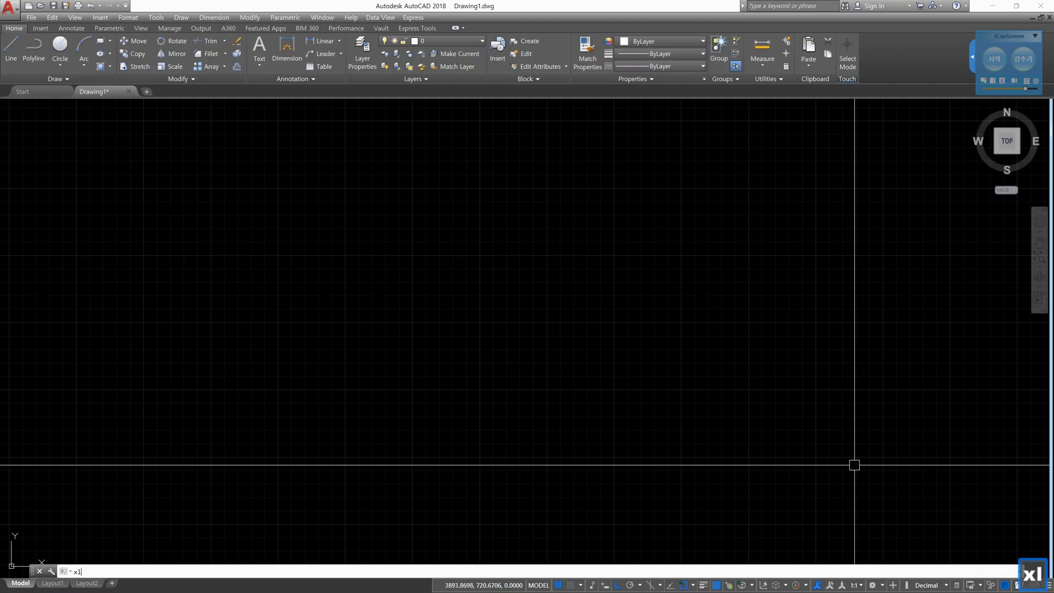
pyautogui.press('Return')
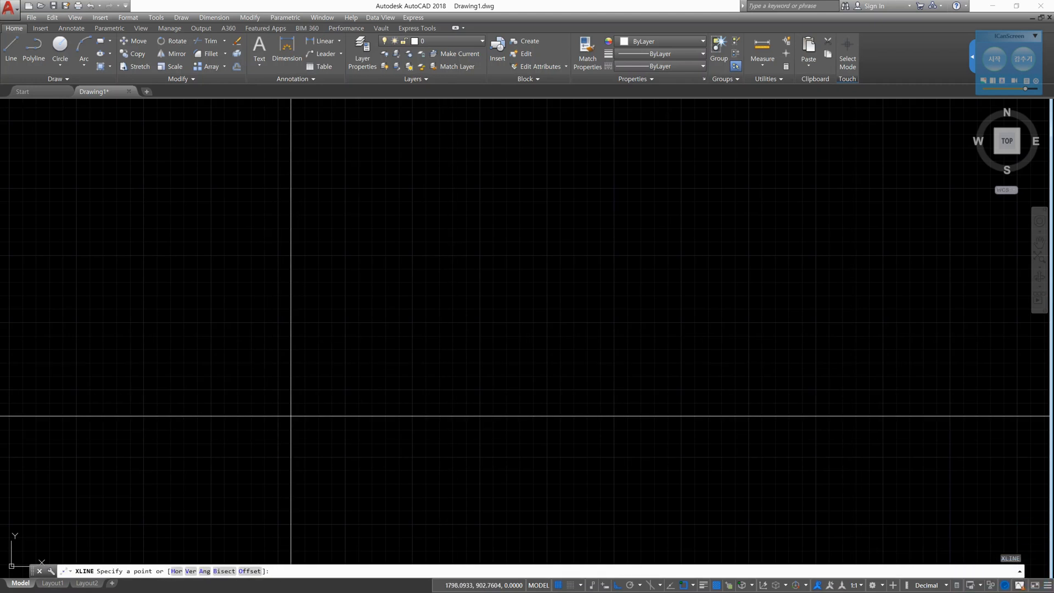
pyautogui.click(289, 416)
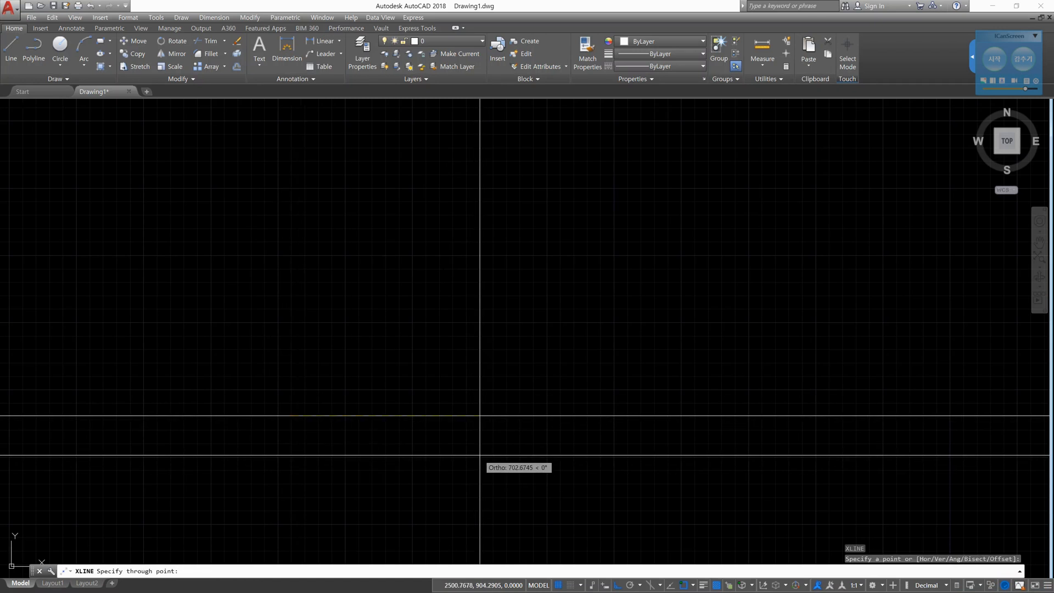
pyautogui.press('F8')
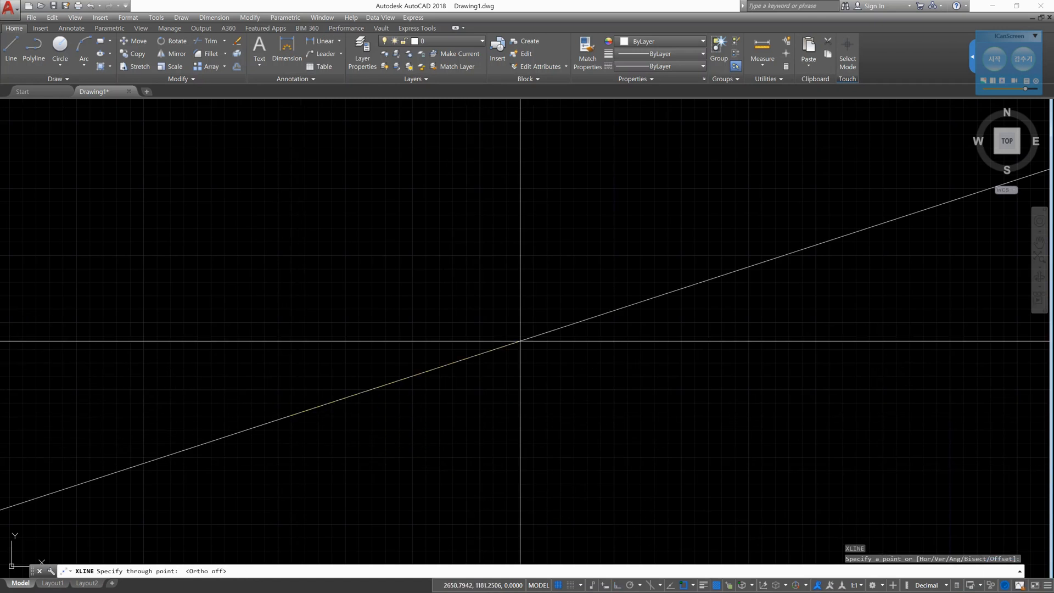
pyautogui.press('F8')
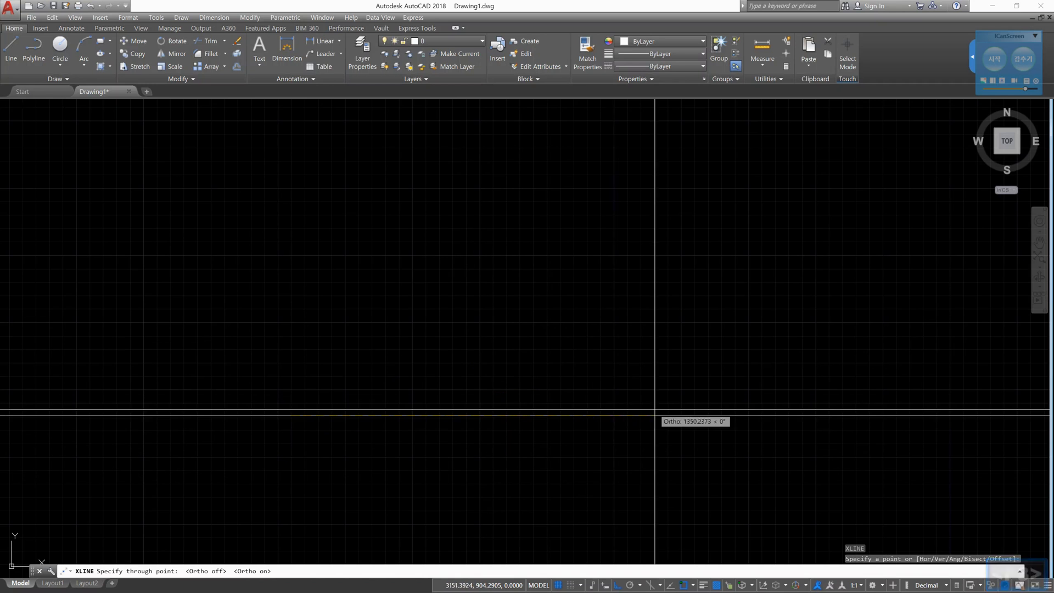
pyautogui.click(619, 416)
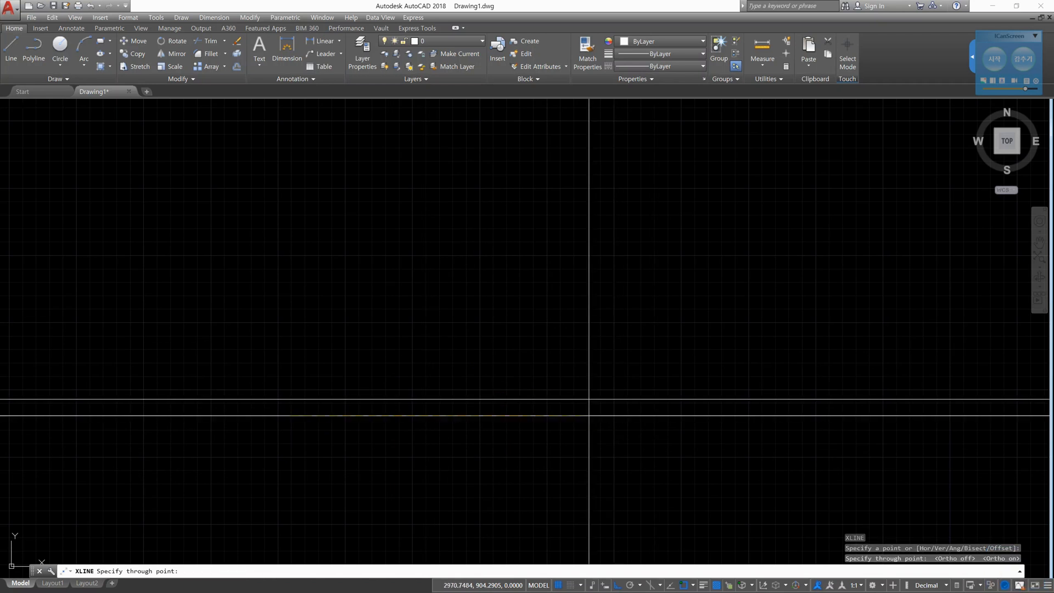
pyautogui.click(290, 232)
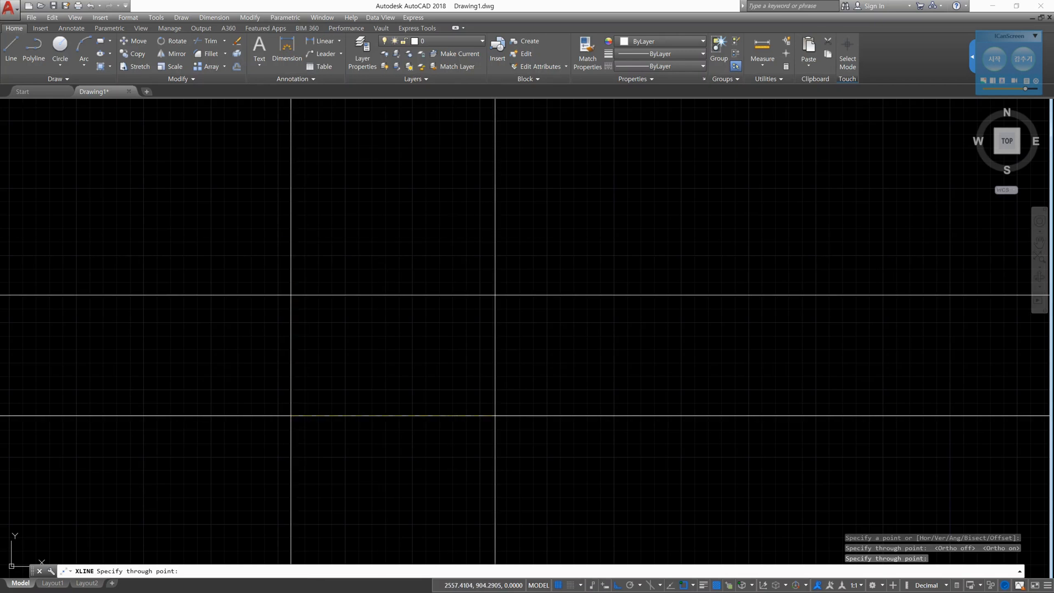
pyautogui.press('Escape')
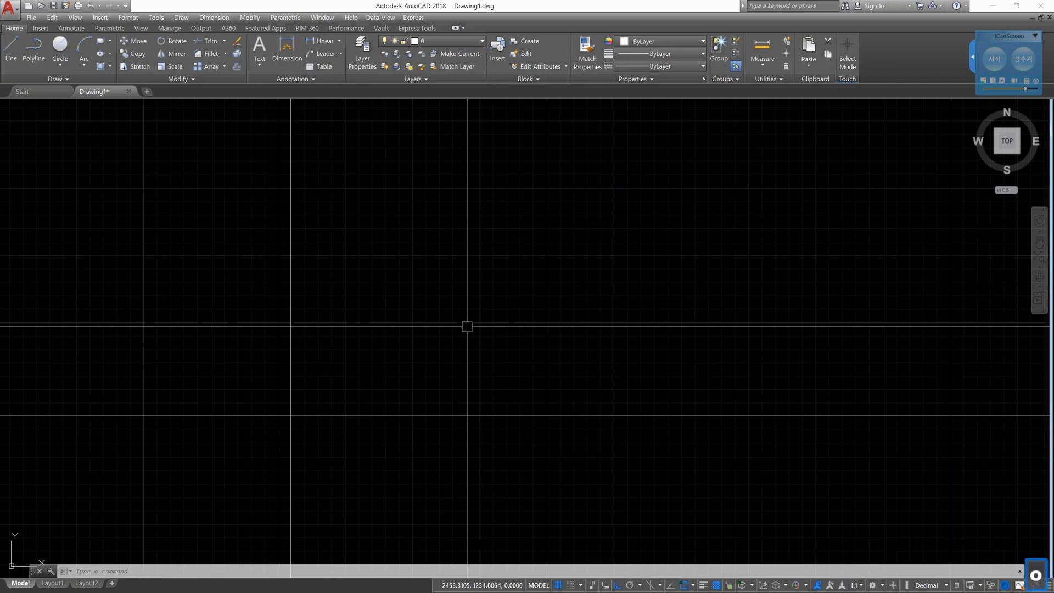
# - Offset the vertical construction line 100 units to the right and the horizontal one 100 units upward, and end the Offset command
pyautogui.write('o')
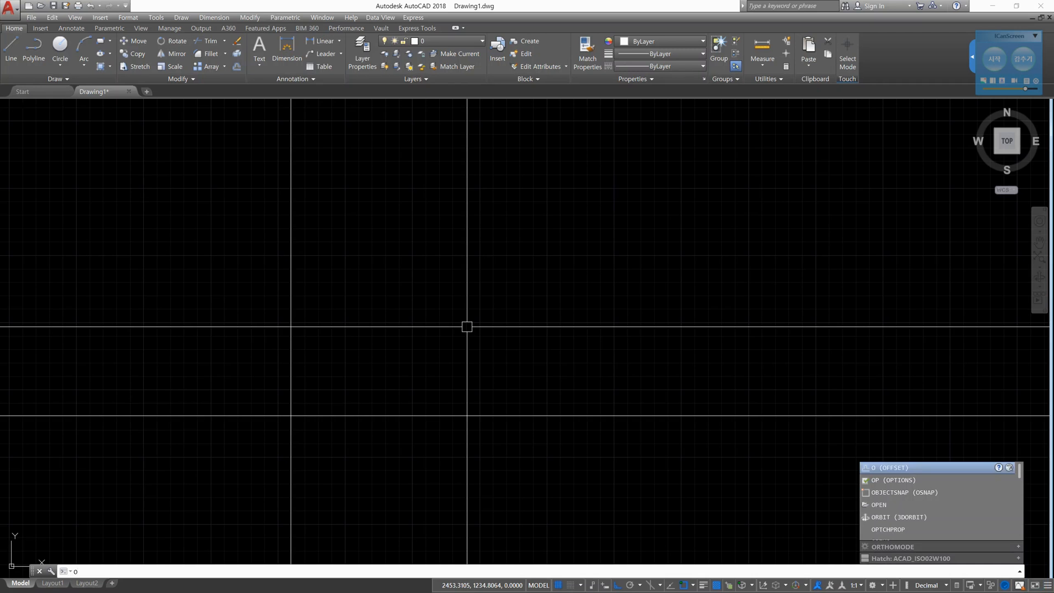
pyautogui.press('Return')
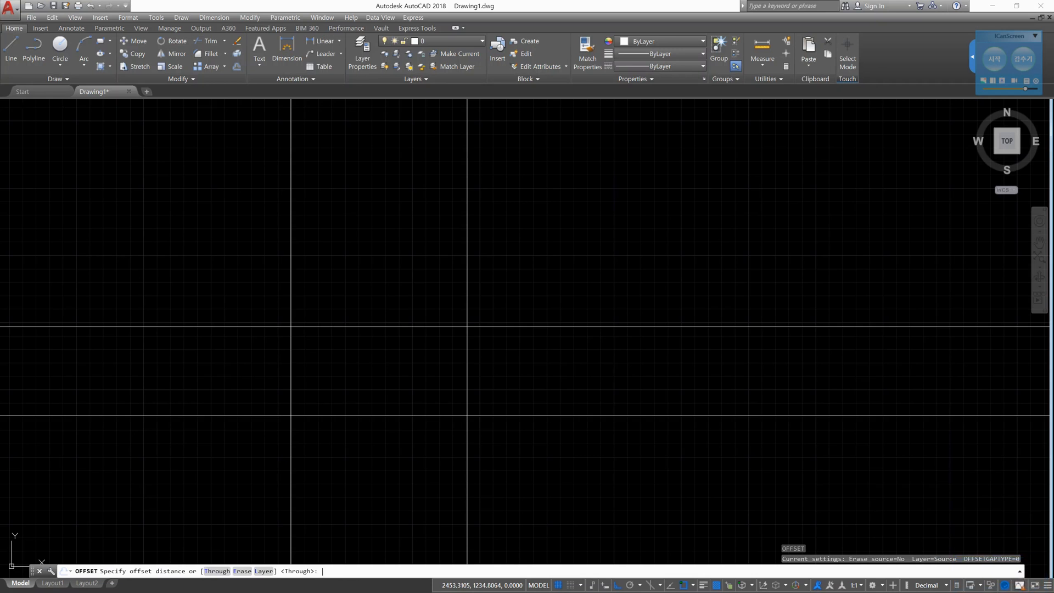
pyautogui.write('100')
pyautogui.press('Return')
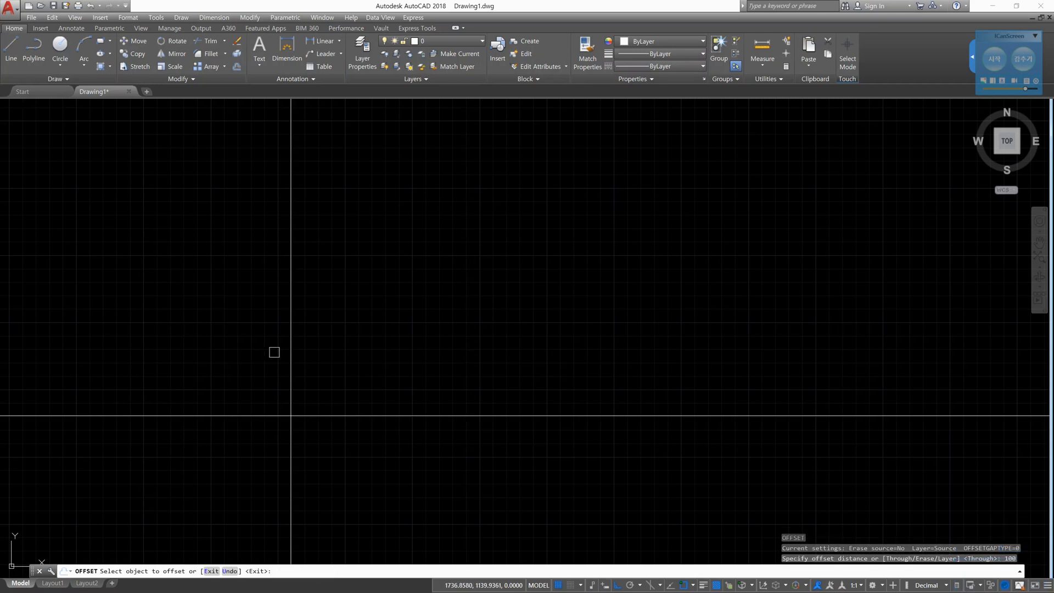
pyautogui.click(289, 353)
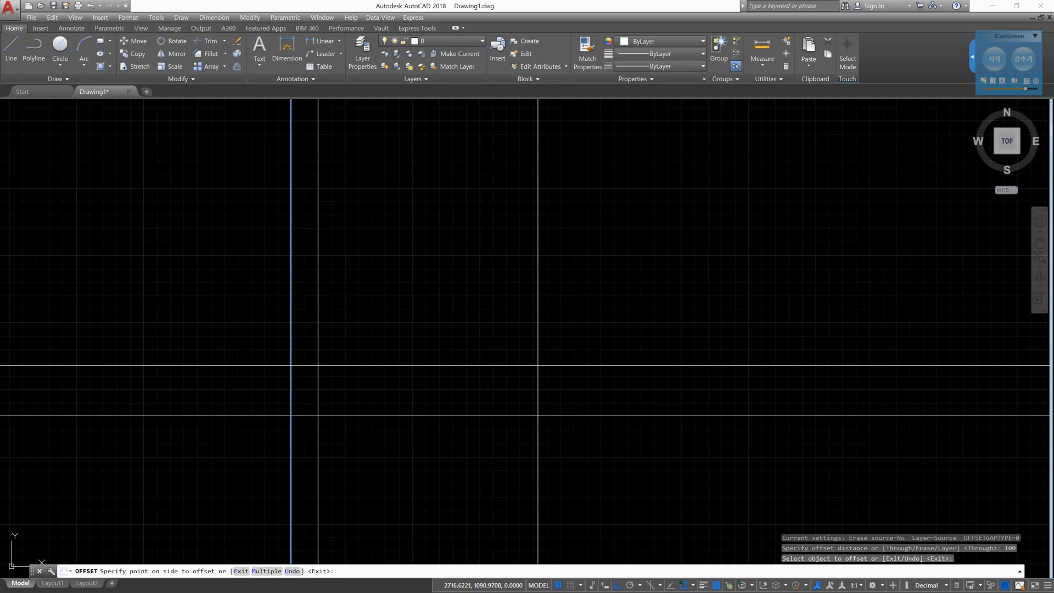
pyautogui.click(538, 365)
pyautogui.click(443, 415)
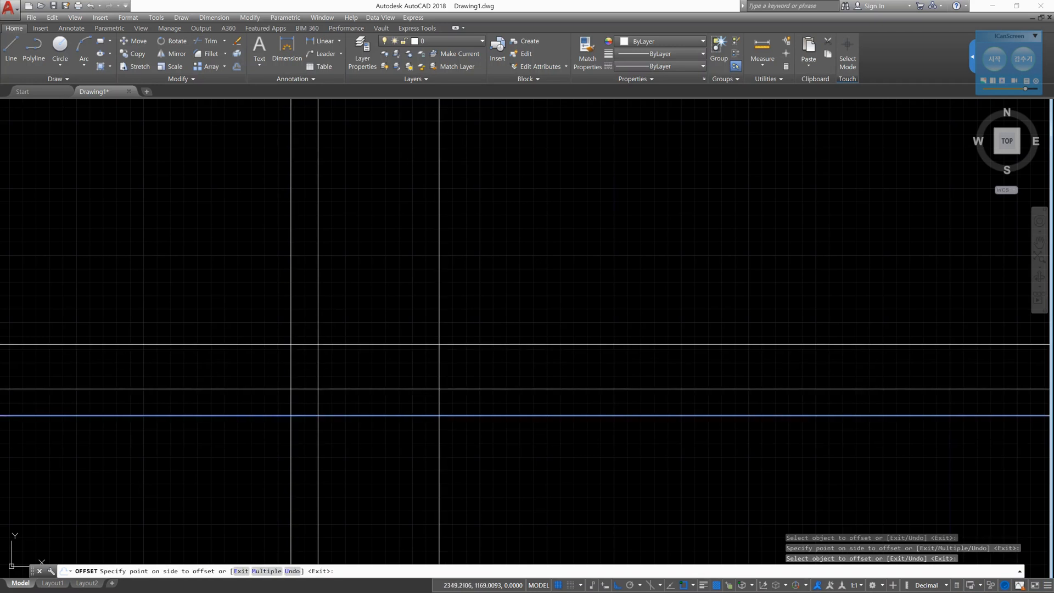
pyautogui.click(439, 345)
pyautogui.press('Escape')
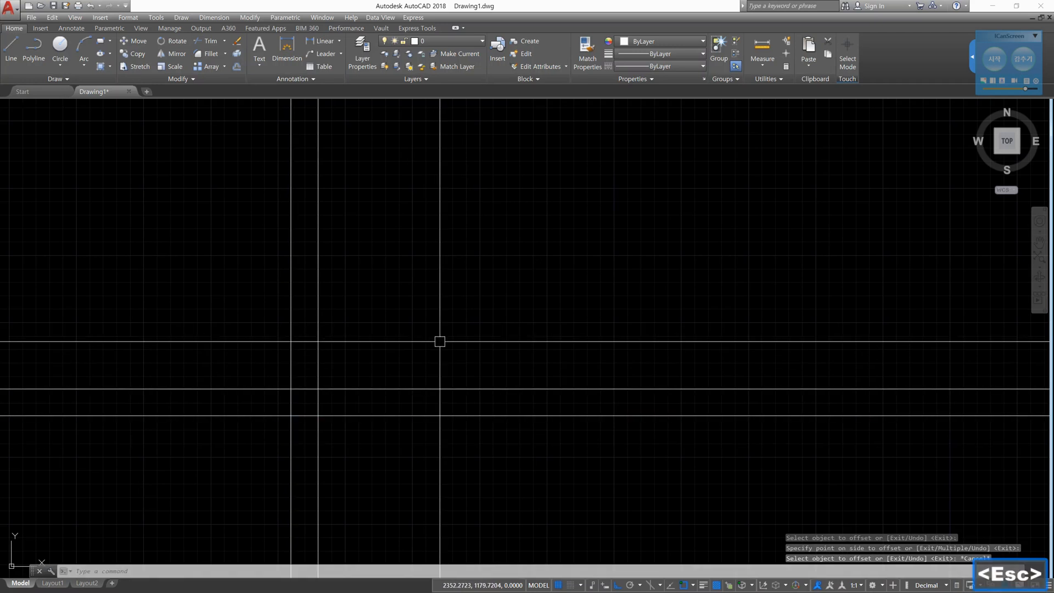
# - With the ICanScreen pen, outline the square between the four construction lines in red and circle the eight line ends extending beyond it
pyautogui.scroll(8, 292, 400)
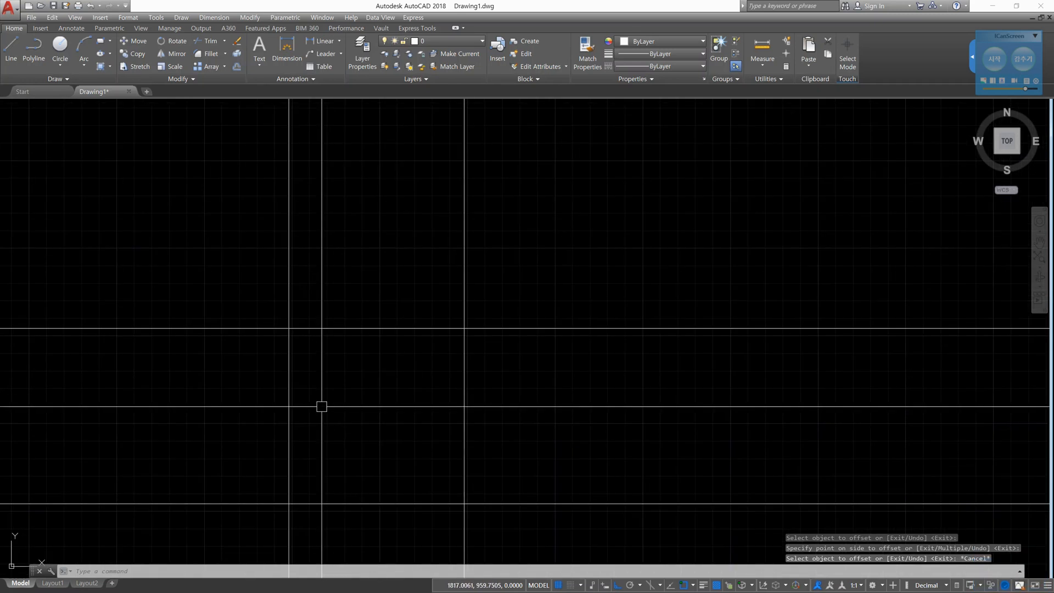
pyautogui.moveTo(329, 414); pyautogui.dragTo(414, 313, button='middle')
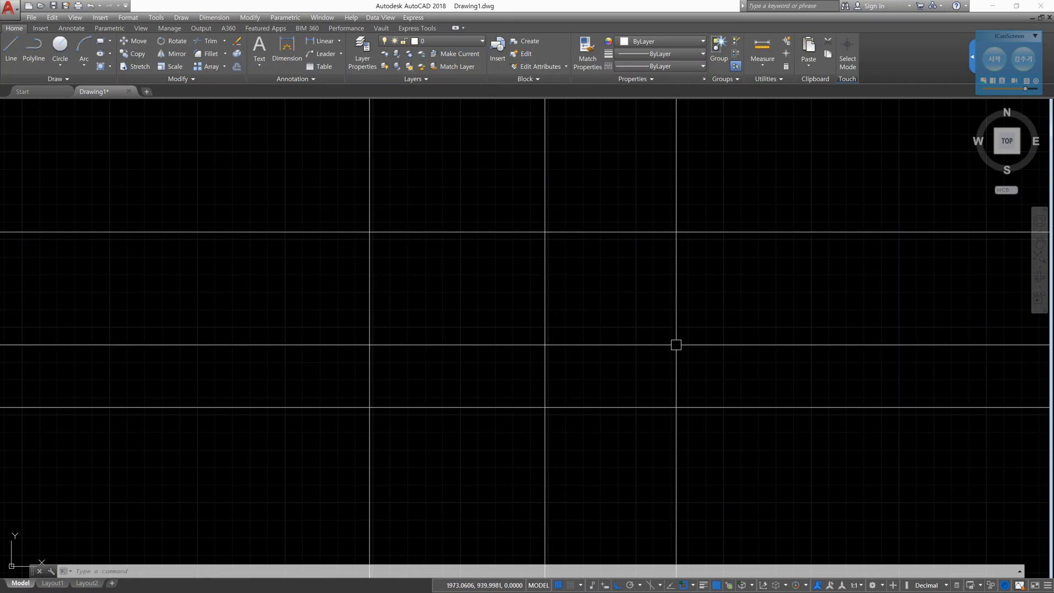
pyautogui.click(995, 59)
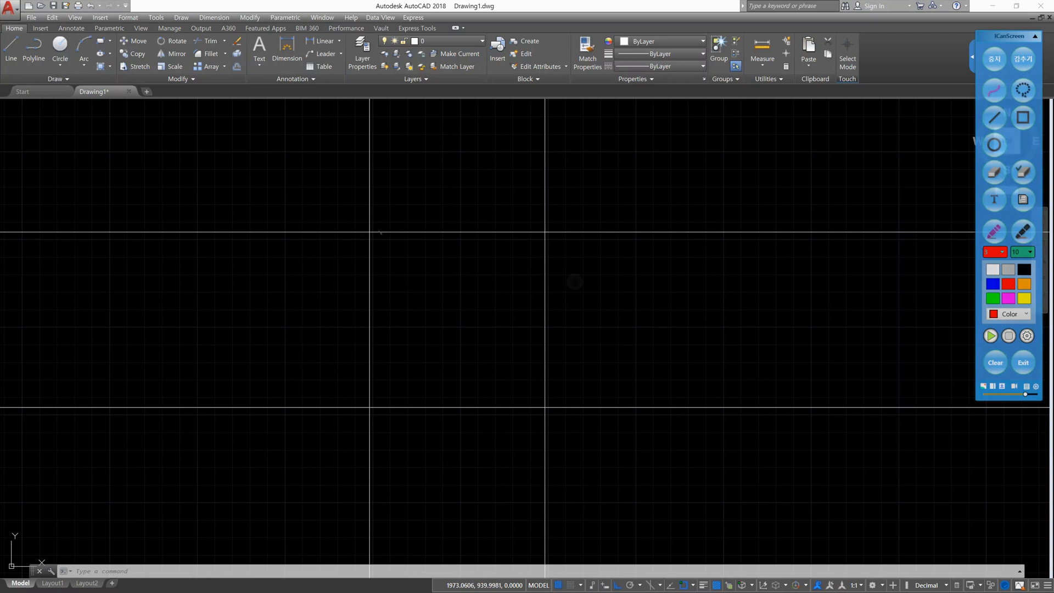
pyautogui.moveTo(373, 249)
pyautogui.mouseDown()
pyautogui.moveTo(374, 407)
pyautogui.moveTo(545, 407)
pyautogui.moveTo(547, 234)
pyautogui.moveTo(367, 229)
pyautogui.mouseUp()
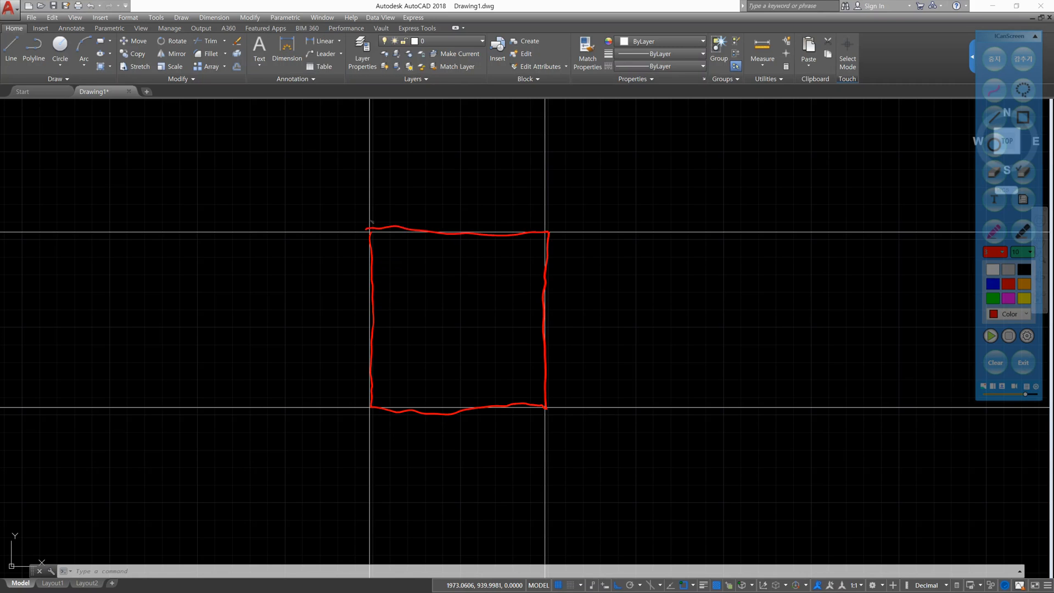
pyautogui.moveTo(273, 229)
pyautogui.mouseDown()
pyautogui.moveTo(262, 216)
pyautogui.moveTo(284, 233)
pyautogui.mouseUp()
pyautogui.moveTo(276, 412); pyautogui.dragTo(284, 422)
pyautogui.moveTo(361, 486); pyautogui.dragTo(386, 497)
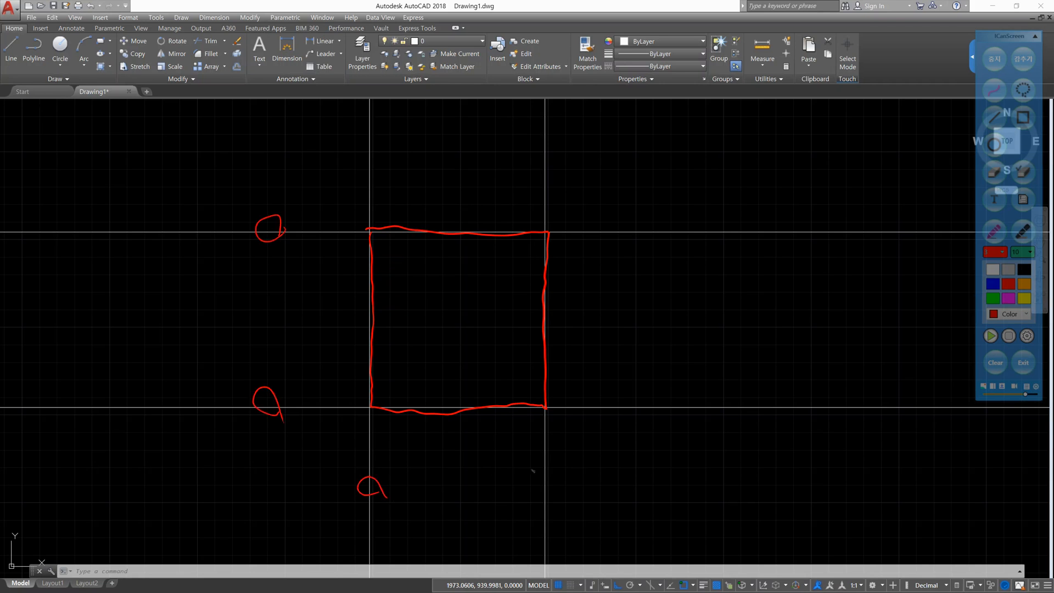
pyautogui.moveTo(550, 478)
pyautogui.mouseDown()
pyautogui.moveTo(554, 472)
pyautogui.moveTo(560, 490)
pyautogui.mouseUp()
pyautogui.moveTo(618, 422); pyautogui.dragTo(619, 427)
pyautogui.moveTo(597, 235); pyautogui.dragTo(626, 239)
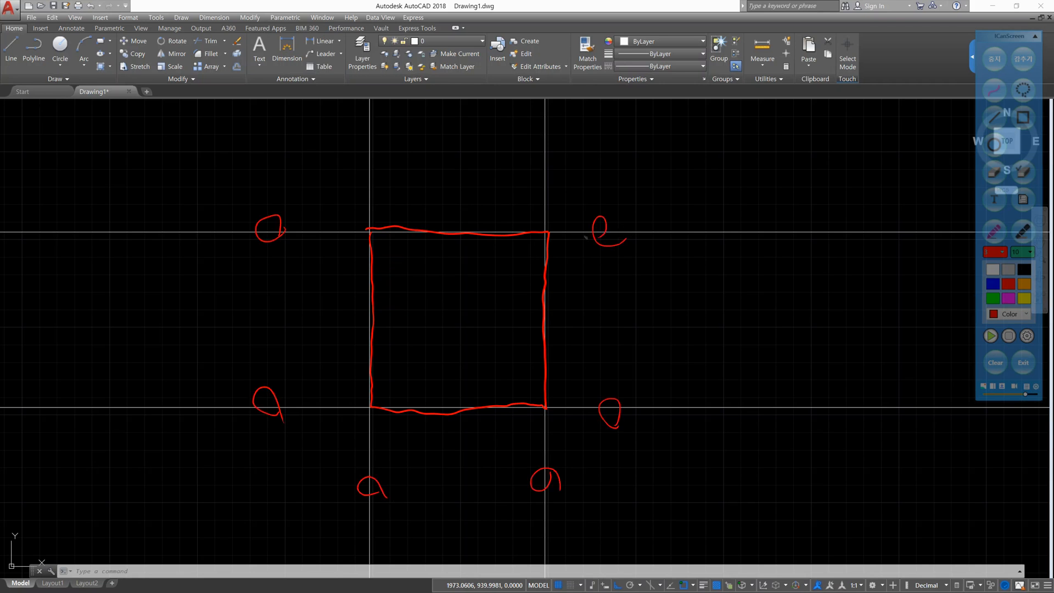
pyautogui.moveTo(539, 171)
pyautogui.mouseDown()
pyautogui.moveTo(546, 151)
pyautogui.moveTo(555, 177)
pyautogui.mouseUp()
pyautogui.moveTo(367, 165); pyautogui.dragTo(383, 187)
pyautogui.click(994, 59)
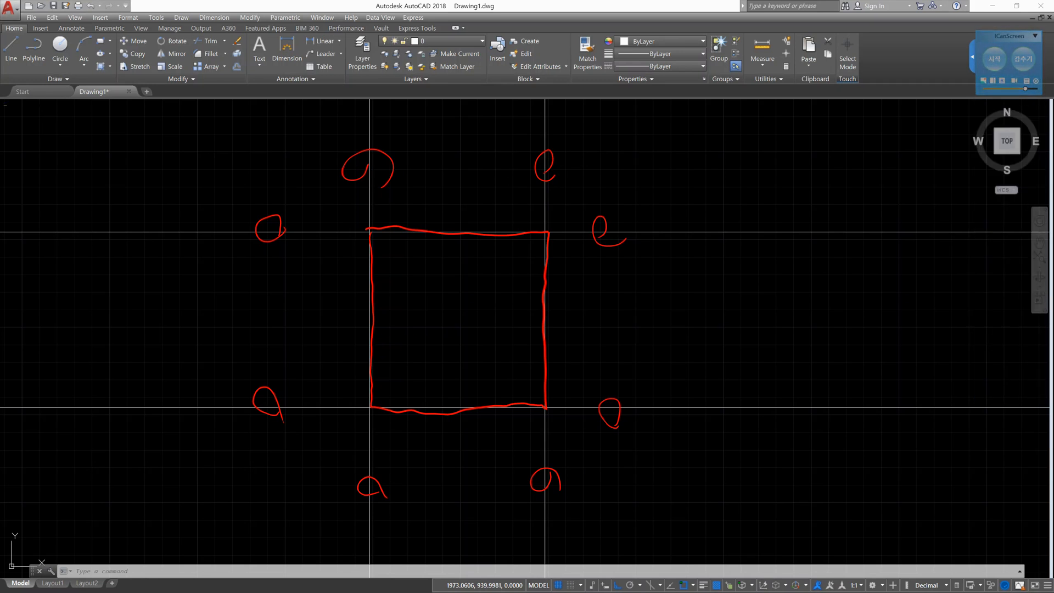
# - Delete the upper horizontal construction line and undo the deletion
pyautogui.click(181, 233)
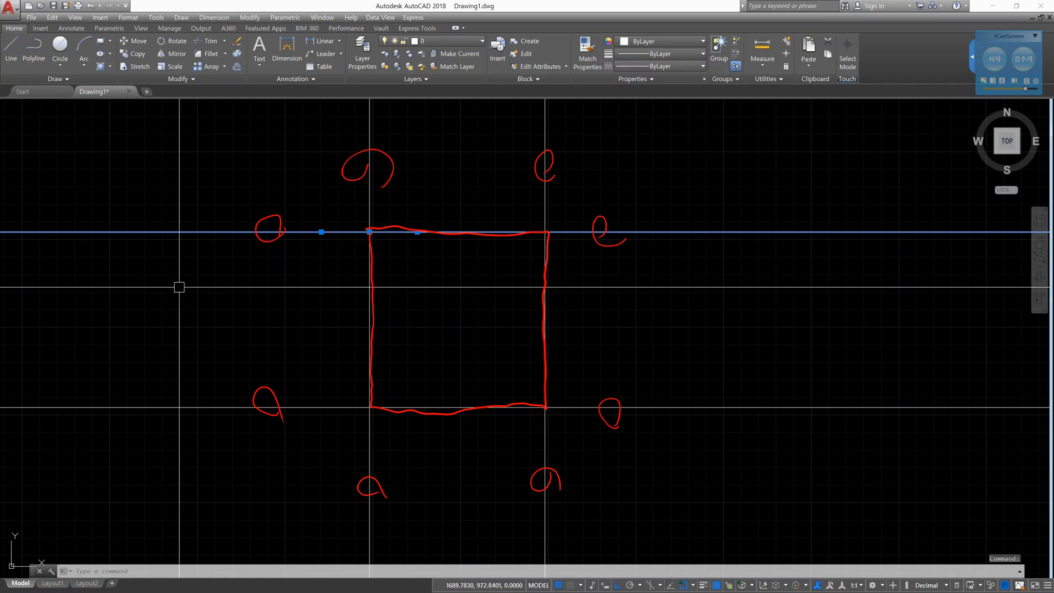
pyautogui.press('Delete')
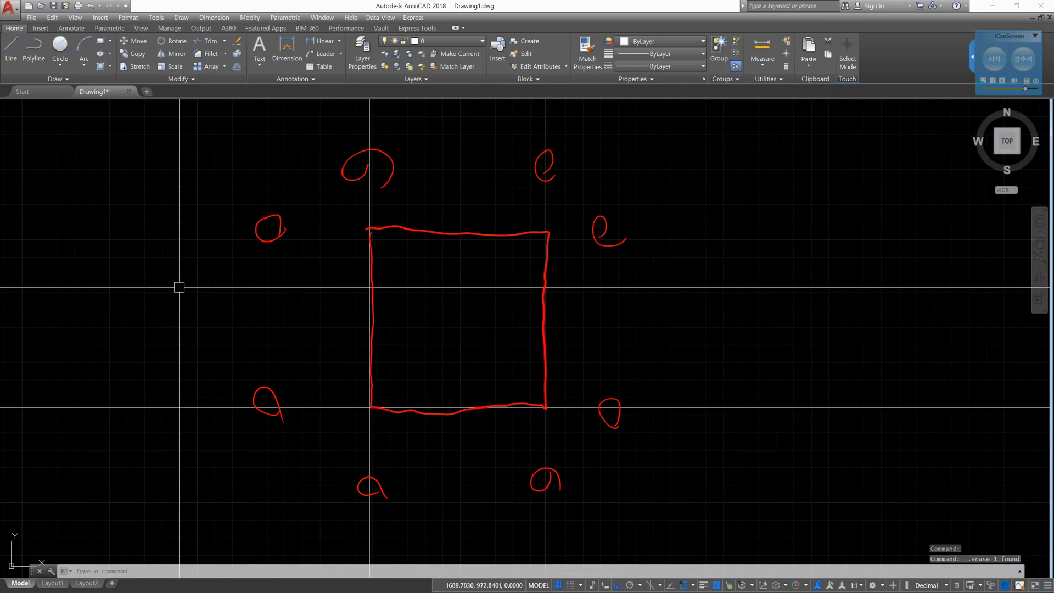
pyautogui.write('u')
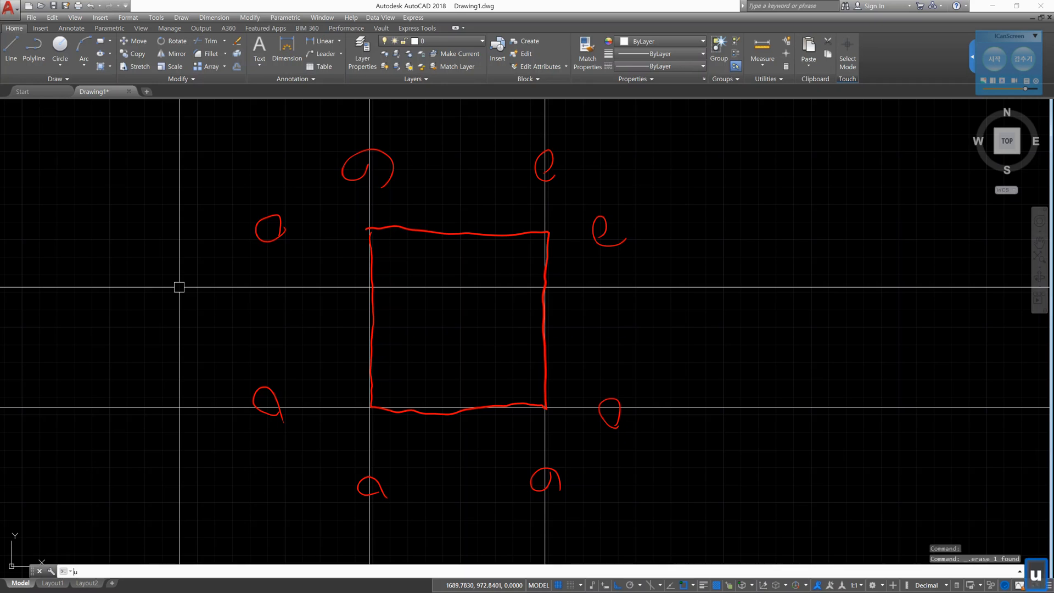
pyautogui.press('Return')
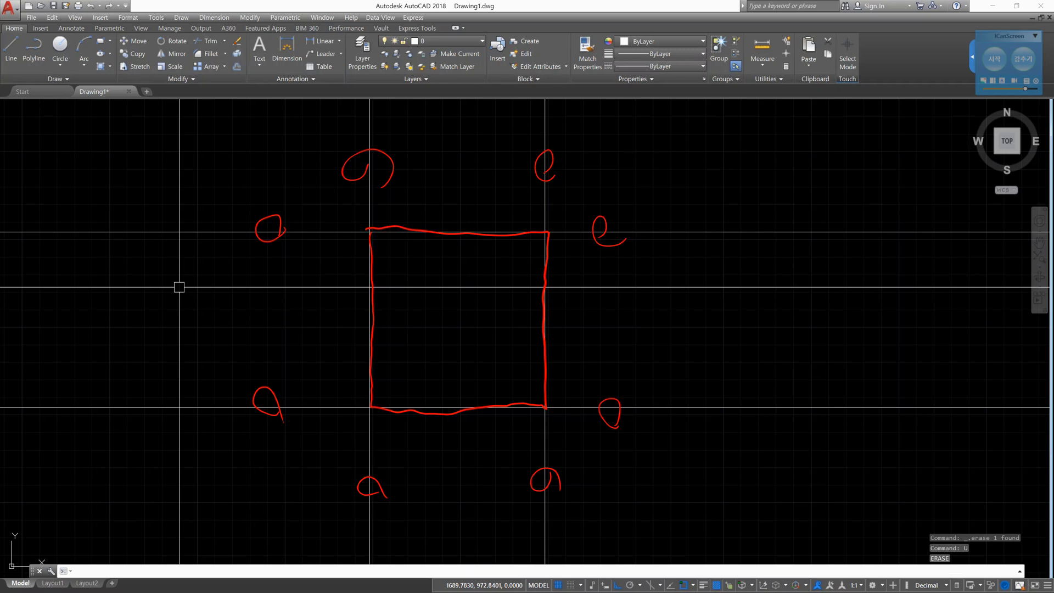
pyautogui.write('trim')
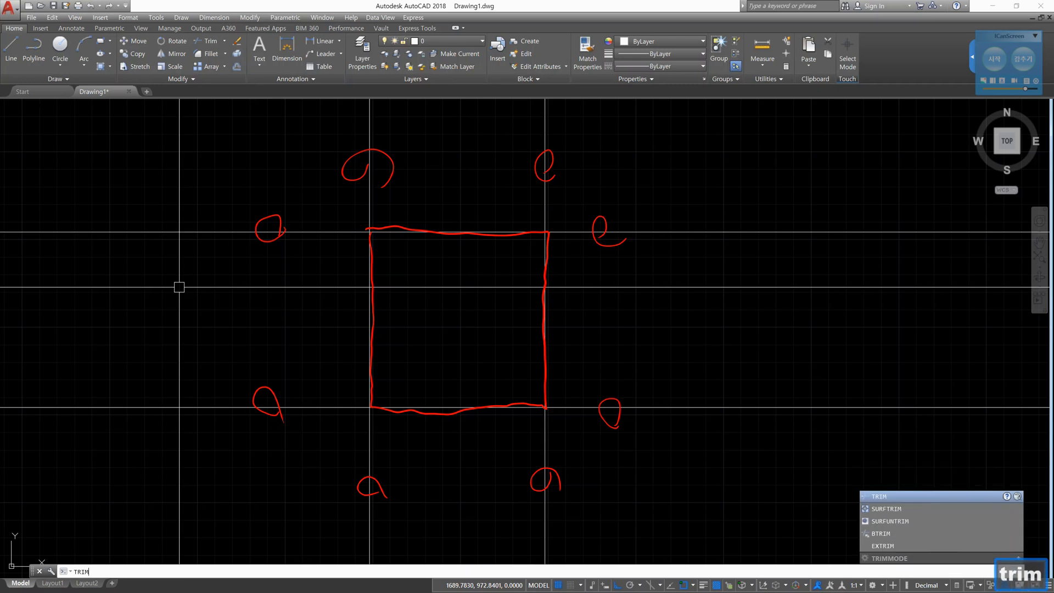
pyautogui.press('Return')
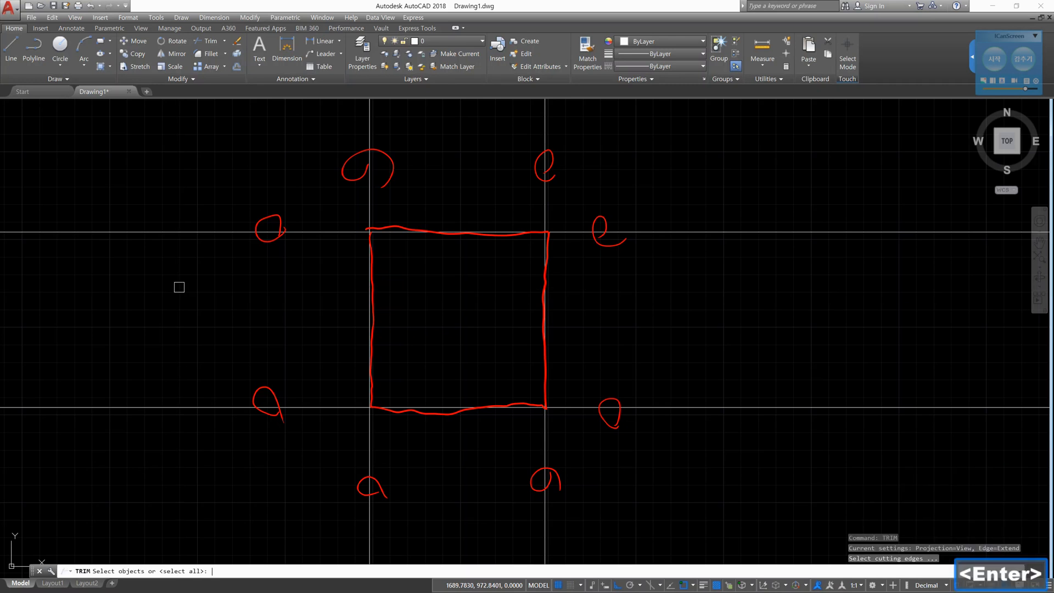
pyautogui.press('Escape')
pyautogui.press('Escape')
pyautogui.press('Escape')
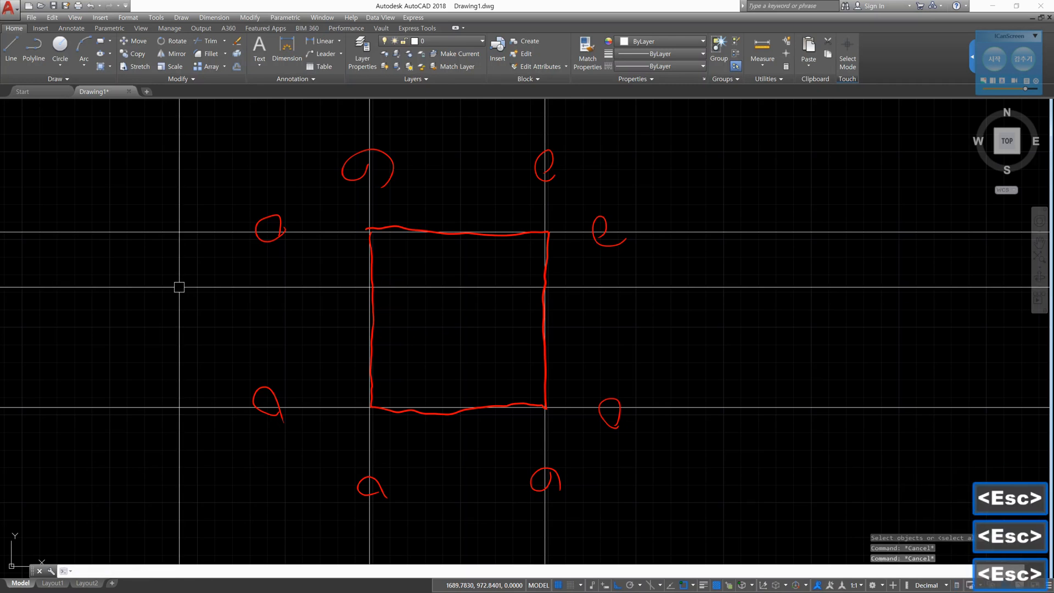
# - Start the Trim command with the left vertical construction line as the only cutting edge
pyautogui.write('tr')
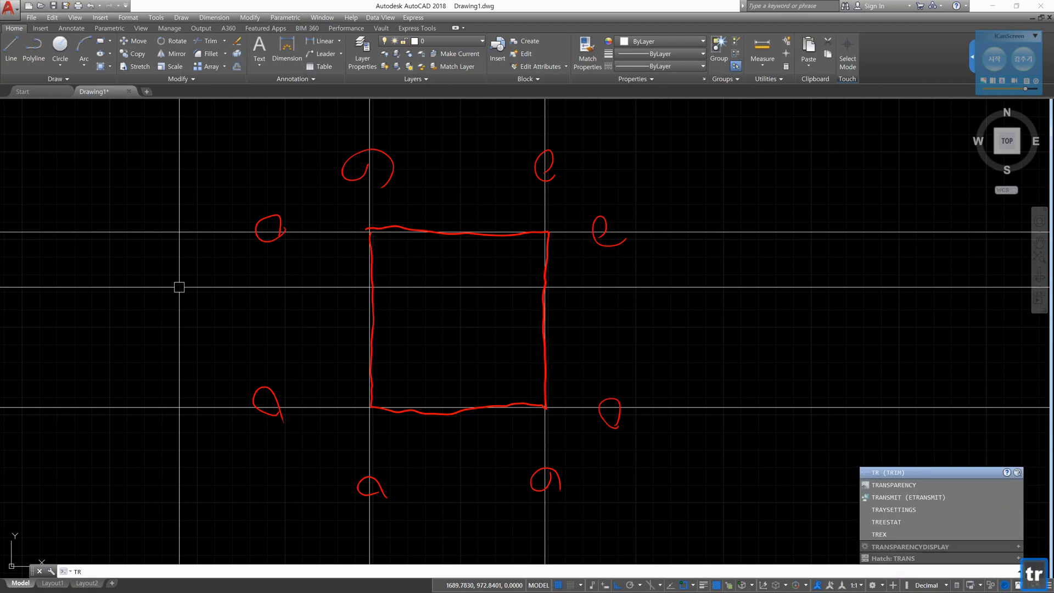
pyautogui.press('Return')
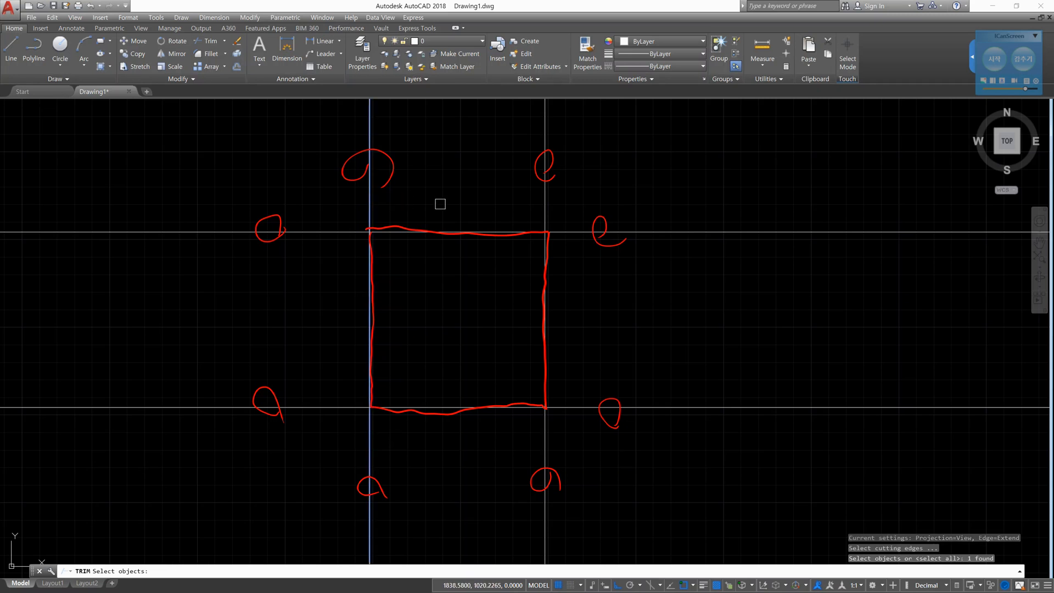
pyautogui.press('Return')
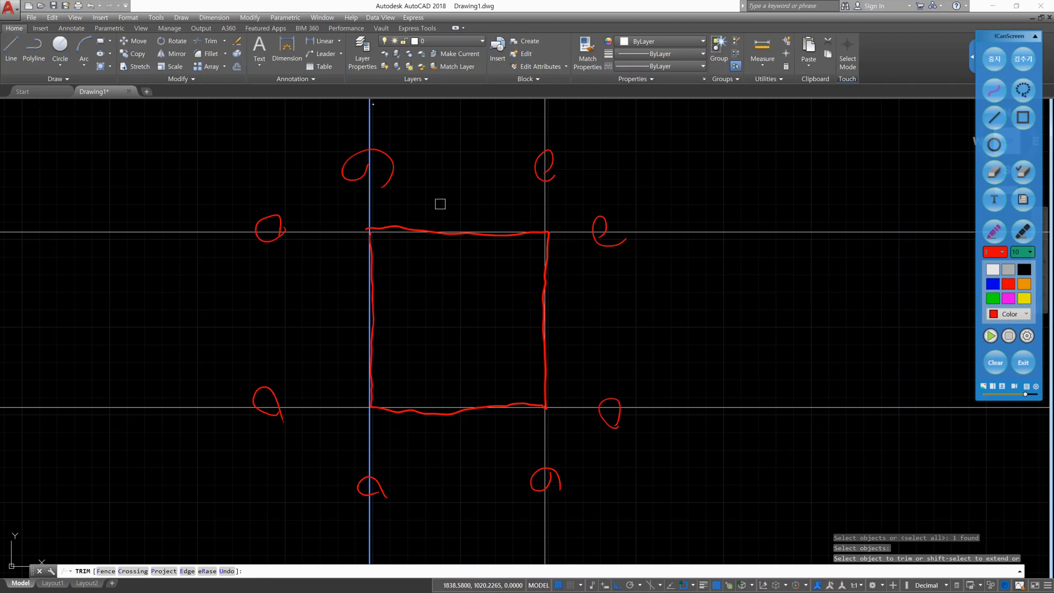
# - With the ICanScreen pen, trace the vertical cutting edge in red and circle both horizontal lines on either side of it
pyautogui.moveTo(373, 104); pyautogui.dragTo(374, 561)
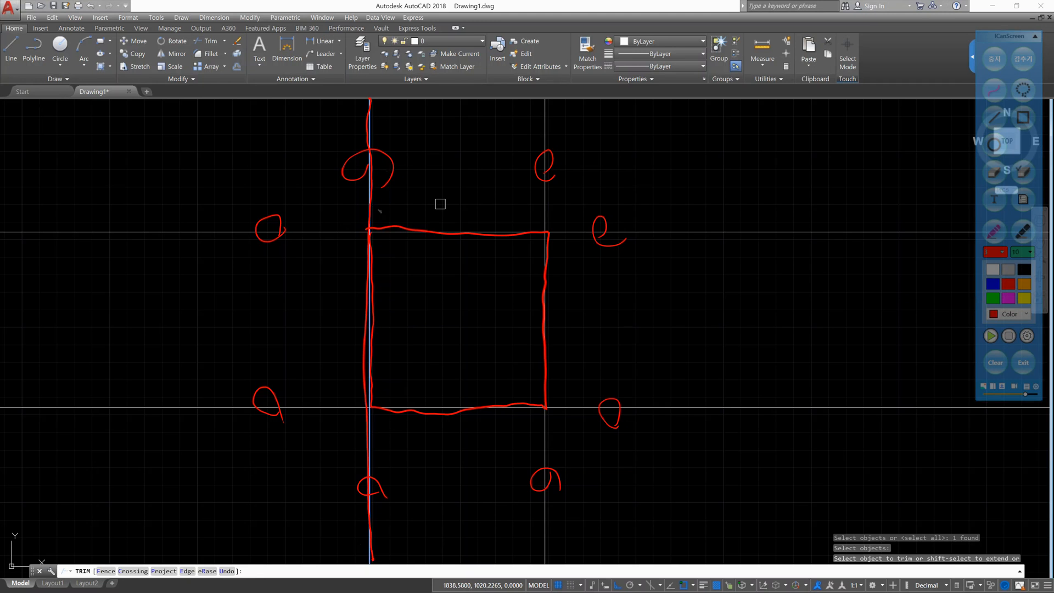
pyautogui.moveTo(344, 226)
pyautogui.mouseDown()
pyautogui.moveTo(334, 241)
pyautogui.moveTo(346, 244)
pyautogui.mouseUp()
pyautogui.moveTo(337, 399)
pyautogui.mouseDown()
pyautogui.moveTo(326, 413)
pyautogui.moveTo(343, 417)
pyautogui.mouseUp()
pyautogui.click(370, 231)
pyautogui.moveTo(354, 412)
pyautogui.mouseDown()
pyautogui.moveTo(339, 414)
pyautogui.moveTo(351, 400)
pyautogui.mouseUp()
pyautogui.moveTo(439, 400); pyautogui.dragTo(451, 410)
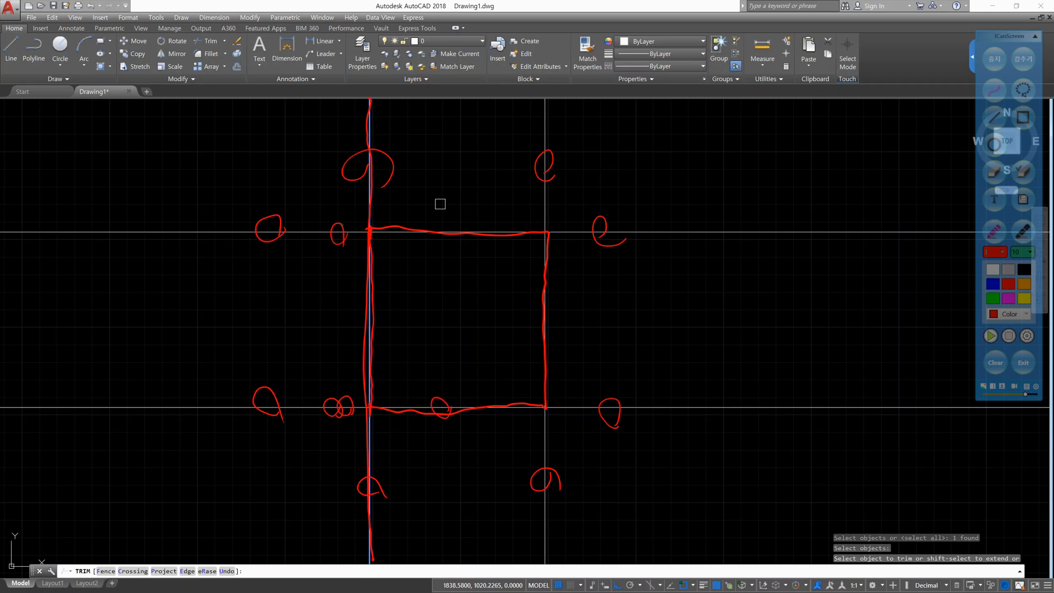
pyautogui.moveTo(341, 225); pyautogui.dragTo(337, 248)
pyautogui.moveTo(445, 231)
pyautogui.mouseDown()
pyautogui.moveTo(447, 244)
pyautogui.moveTo(432, 237)
pyautogui.mouseUp()
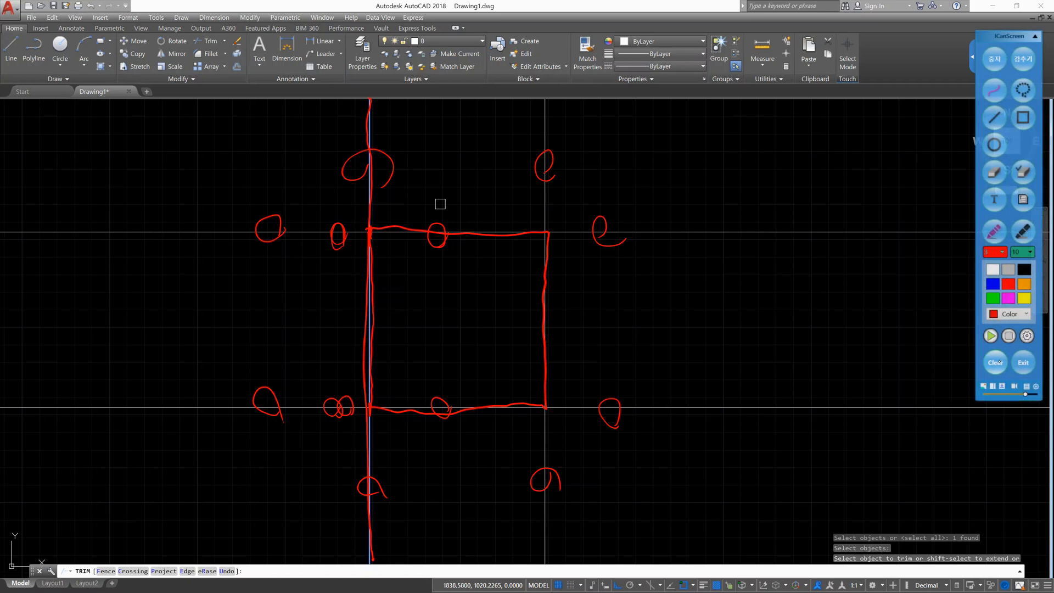
pyautogui.click(997, 58)
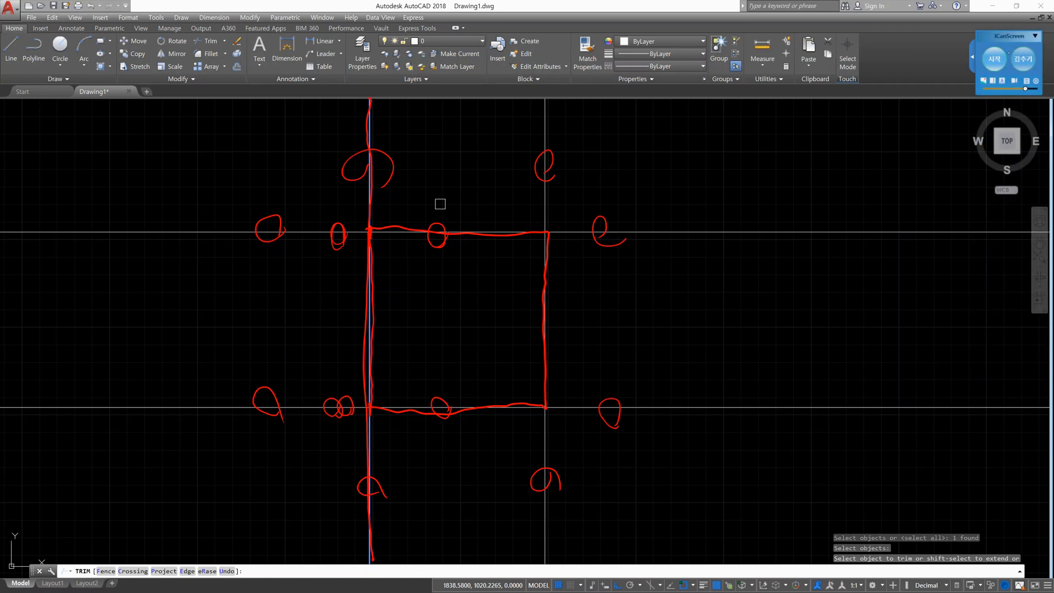
# - Trim both horizontal lines left of the cutting edge, and try to trim the cutting edge itself and the upper line's remaining part
pyautogui.click(307, 232)
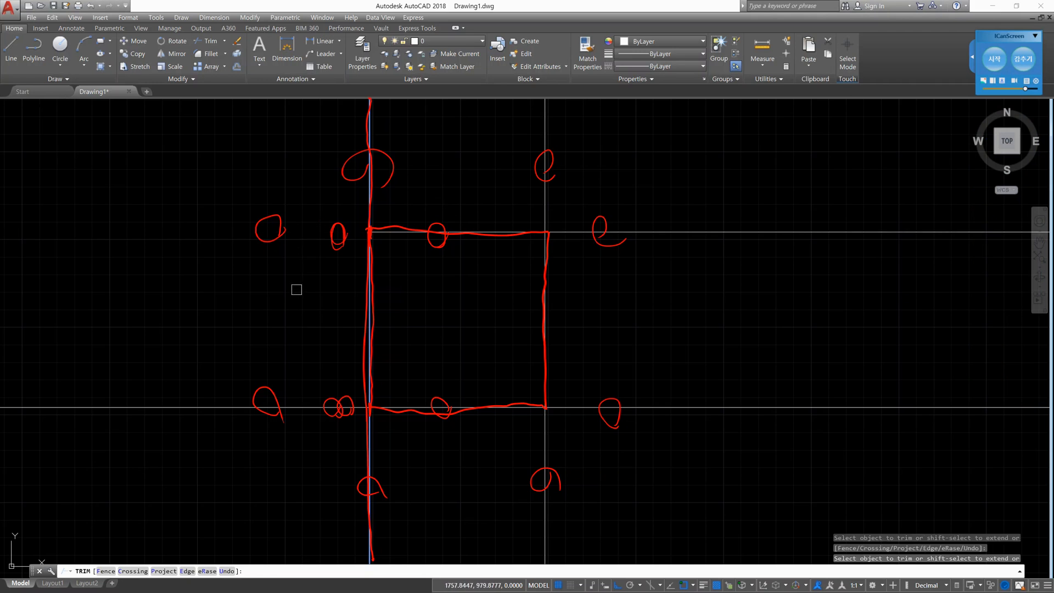
pyautogui.click(313, 408)
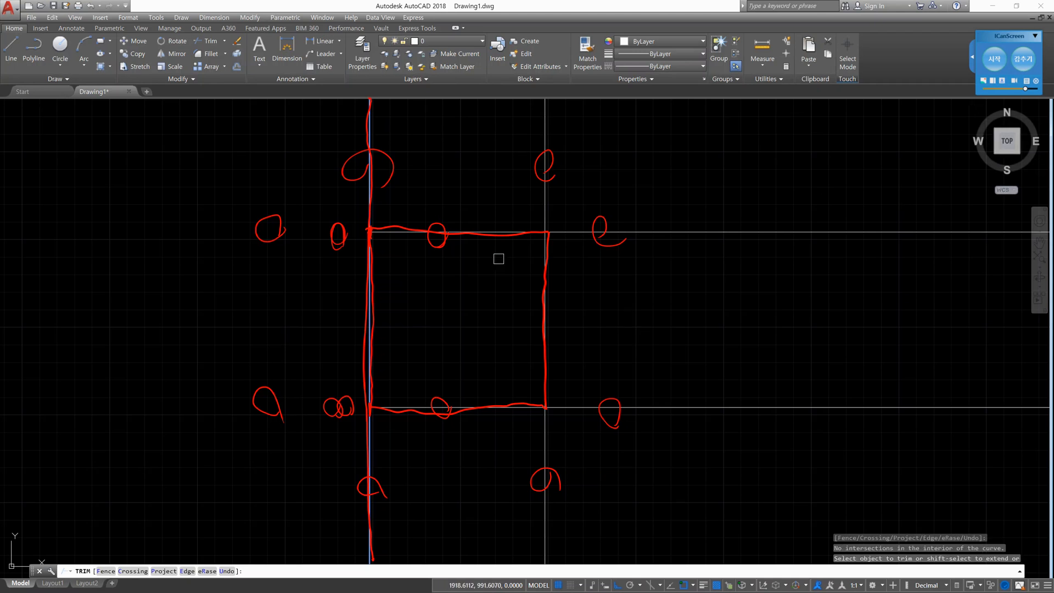
pyautogui.click(371, 137)
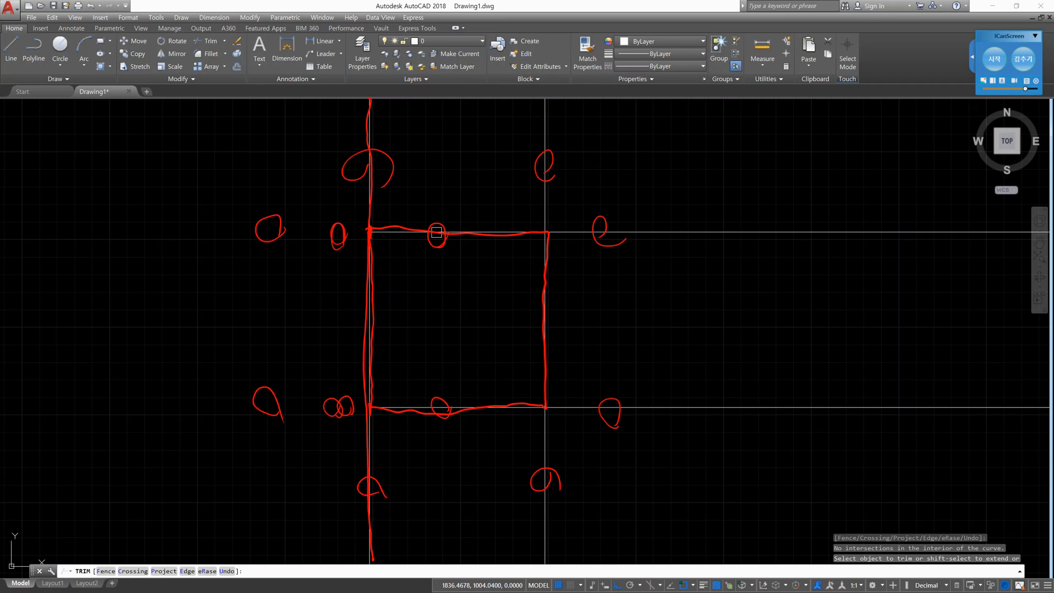
pyautogui.click(371, 126)
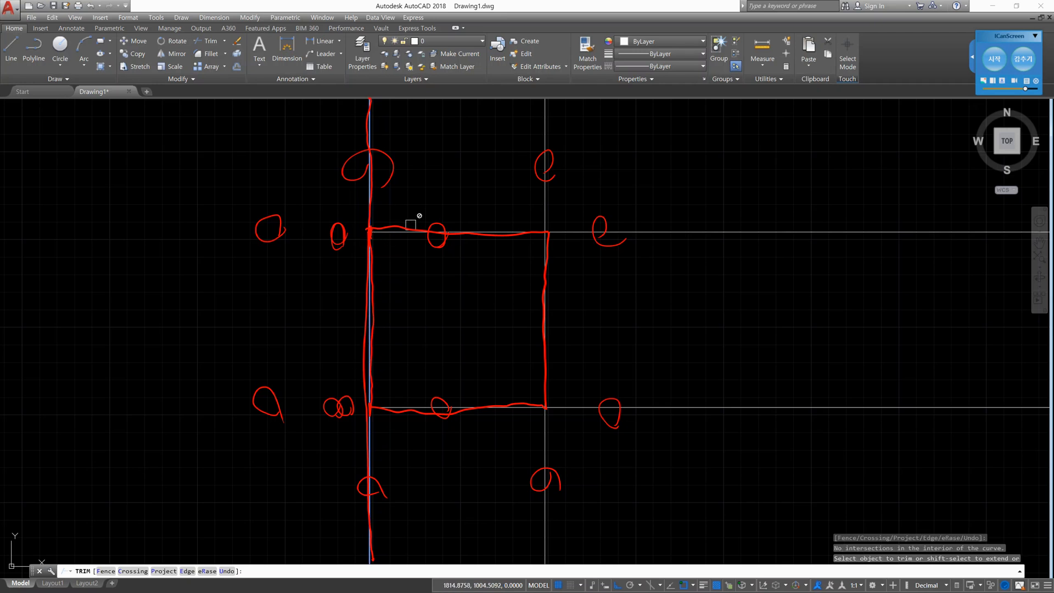
pyautogui.click(427, 233)
# - Clear all red pen markings from the screen, leave ICanScreen's drawing mode and confirm the end of the Trim selection in AutoCAD
pyautogui.click(995, 58)
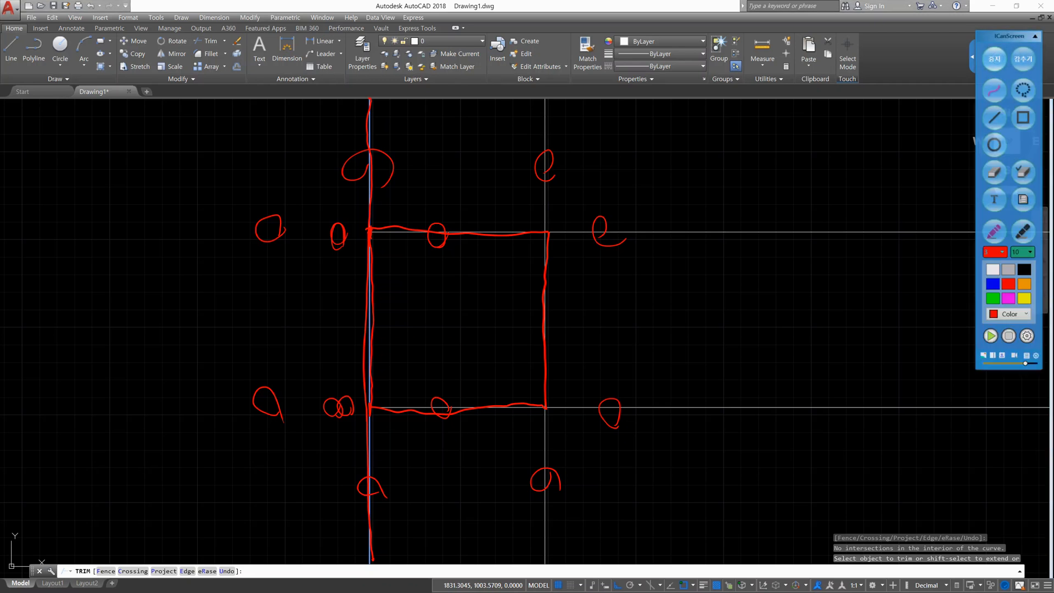
pyautogui.click(996, 363)
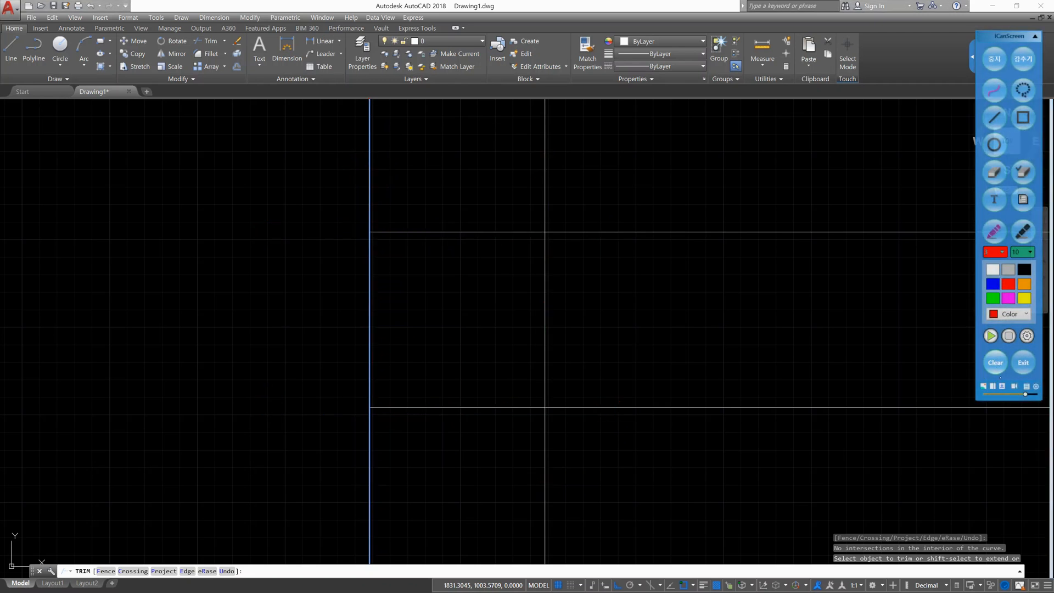
pyautogui.click(995, 59)
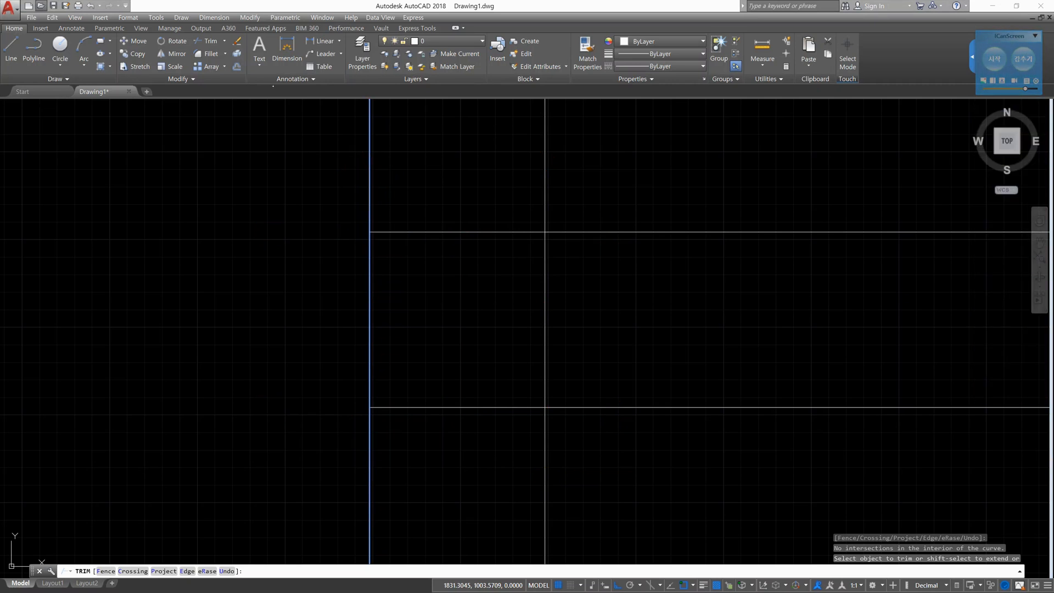
pyautogui.press('Return')
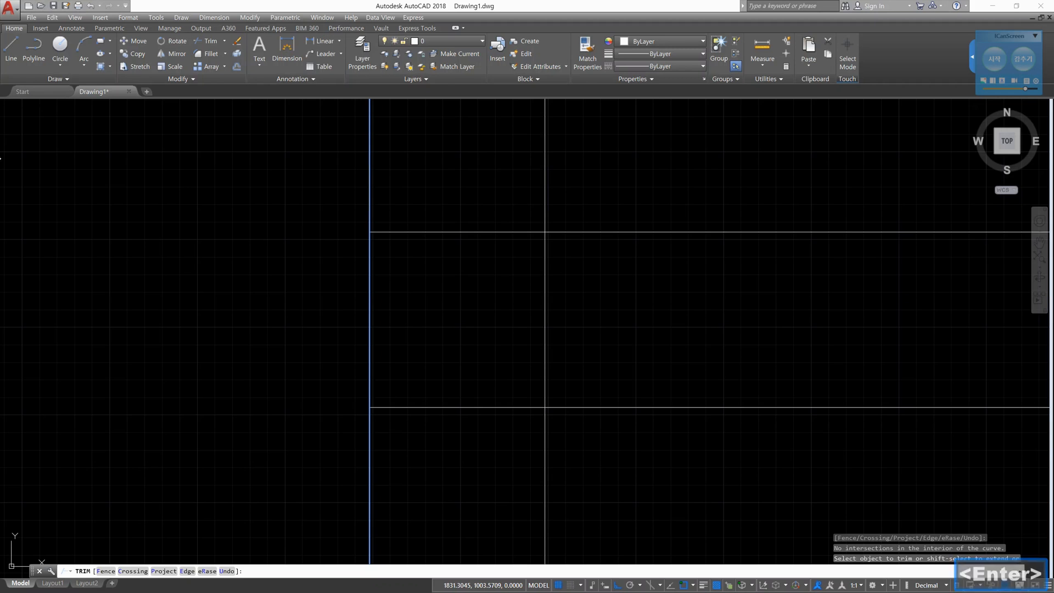
# - End the current trim and restart Trim with the right vertical line and both horizontal lines as cutting edges
pyautogui.press('Return')
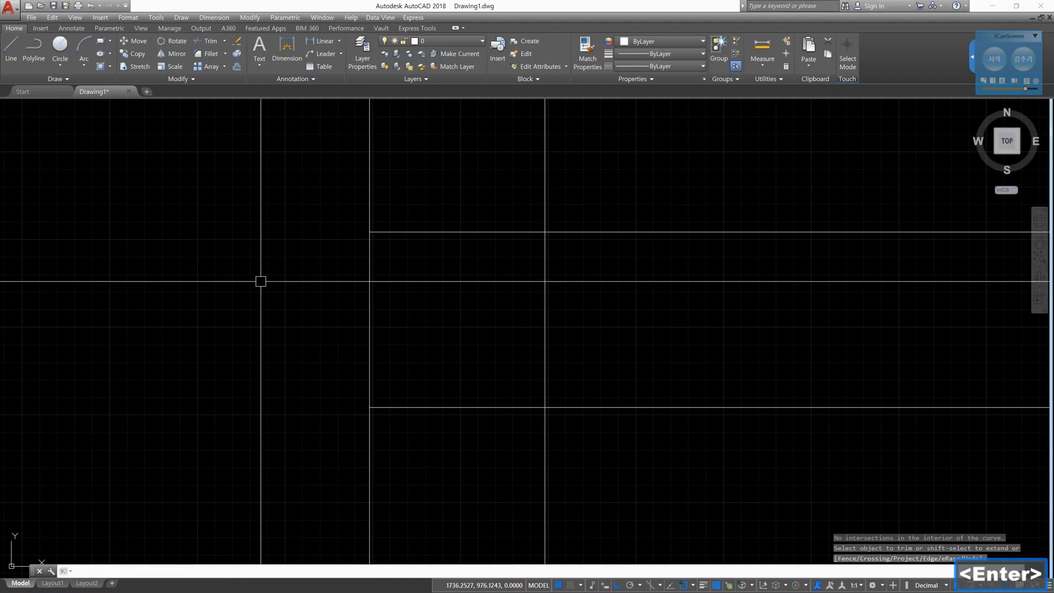
pyautogui.write('tr')
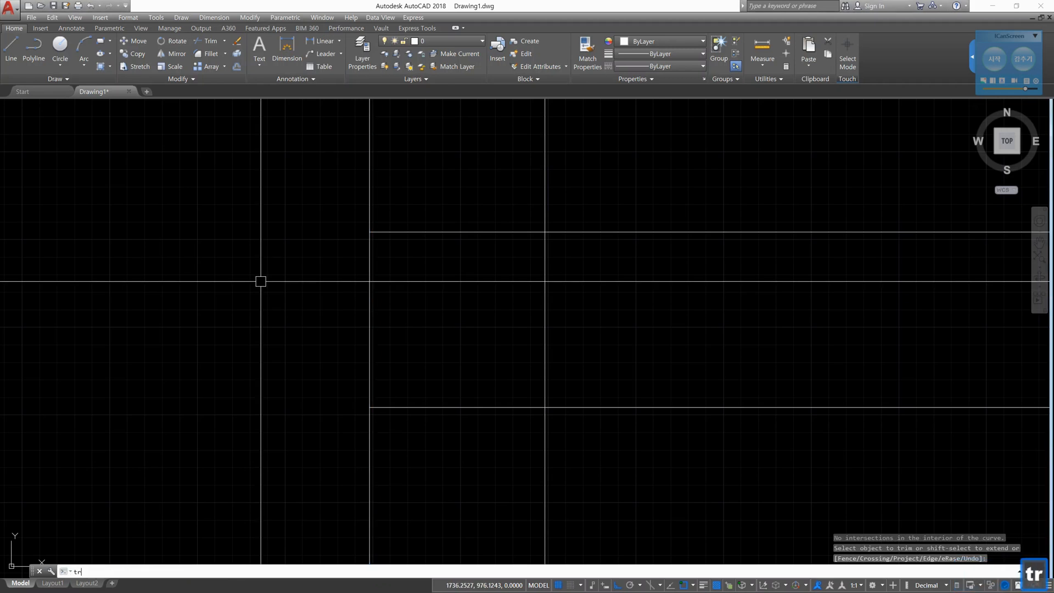
pyautogui.press('Return')
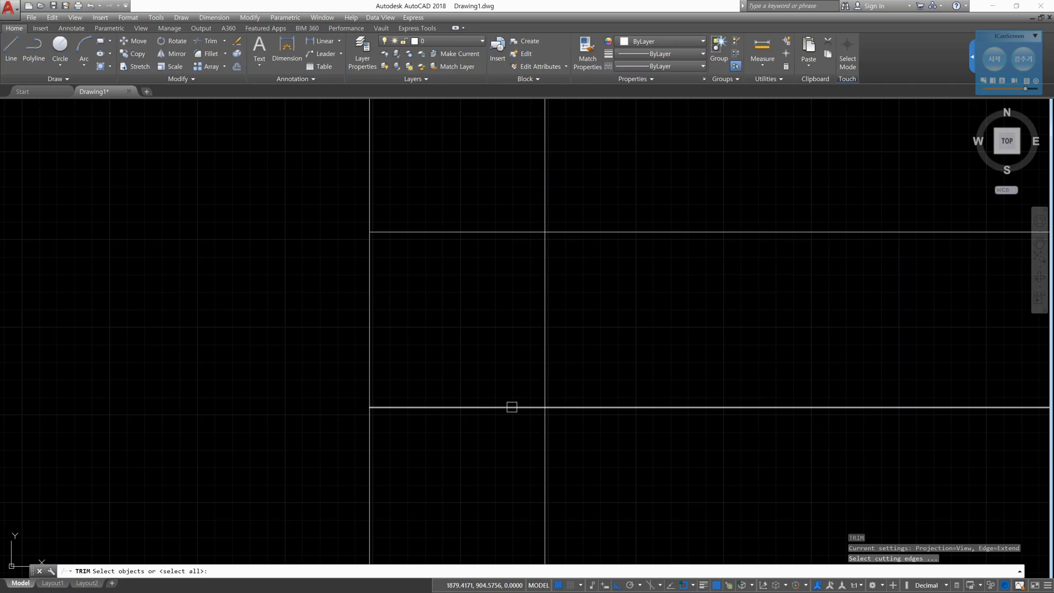
pyautogui.click(512, 407)
pyautogui.click(544, 372)
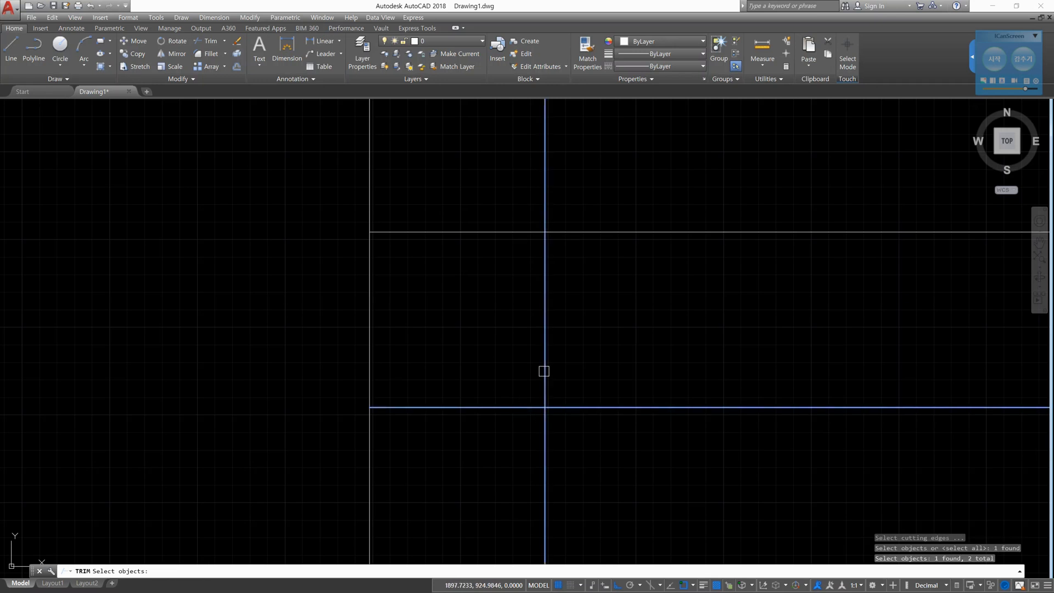
pyautogui.click(587, 231)
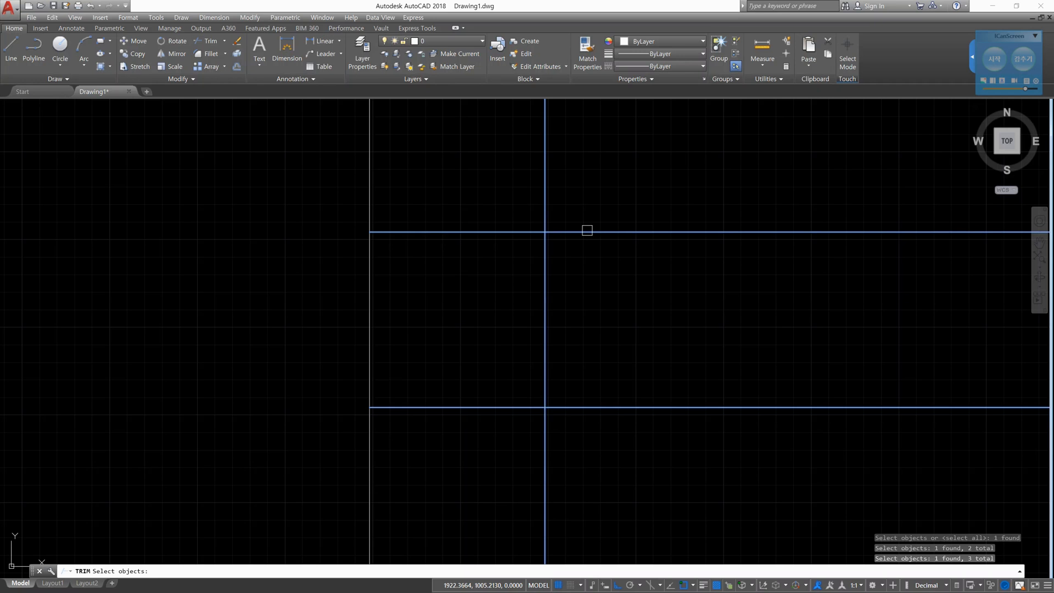
pyautogui.press('Return')
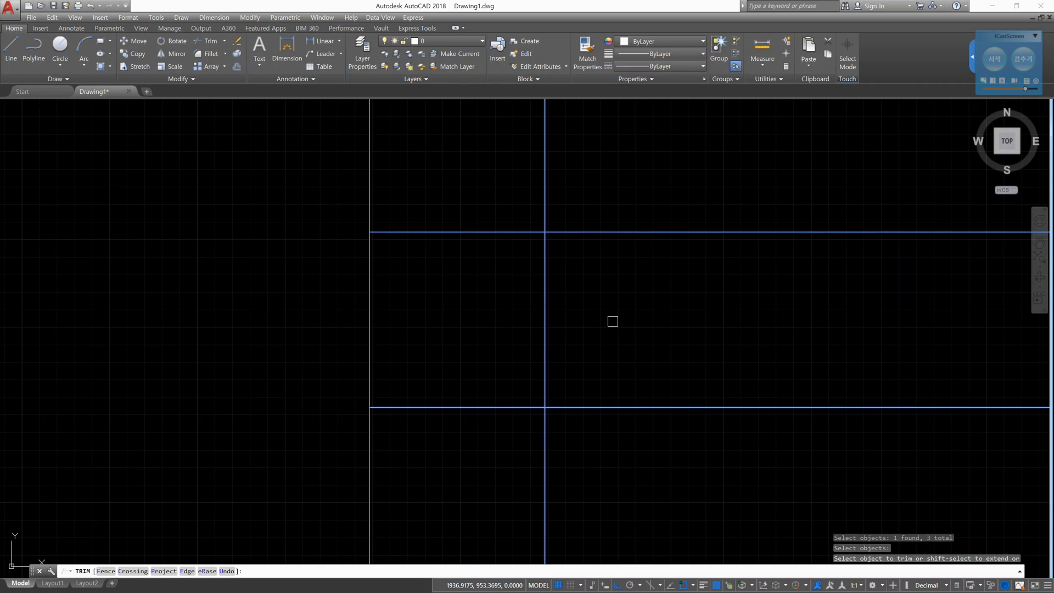
# - With the ICanScreen pen, trace the two horizontal cutting edges and the right vertical cutting edge in red
pyautogui.click(994, 59)
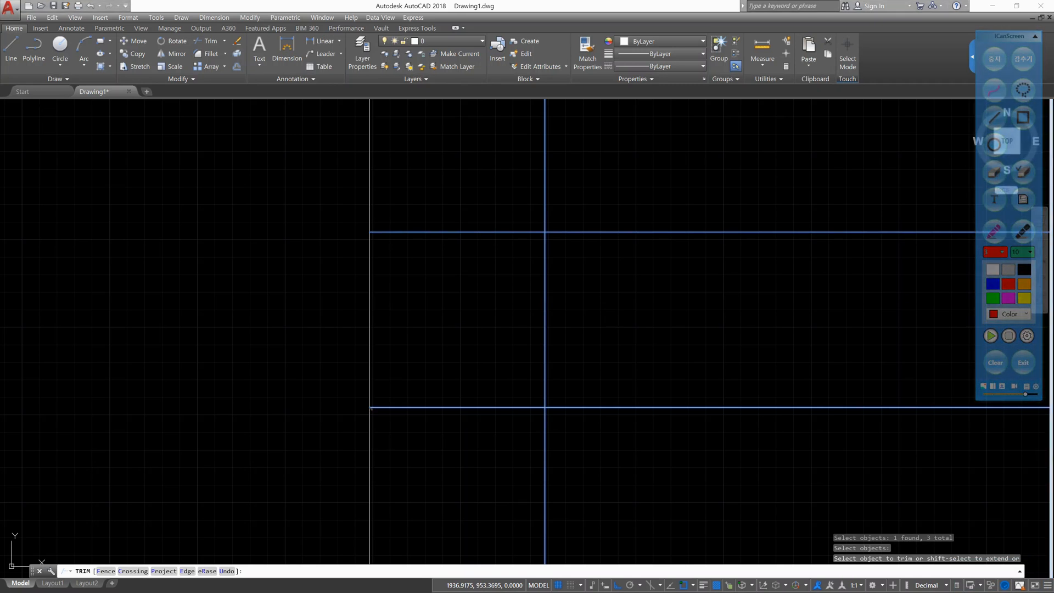
pyautogui.moveTo(372, 409)
pyautogui.mouseDown()
pyautogui.moveTo(853, 413)
pyautogui.moveTo(1051, 403)
pyautogui.mouseUp()
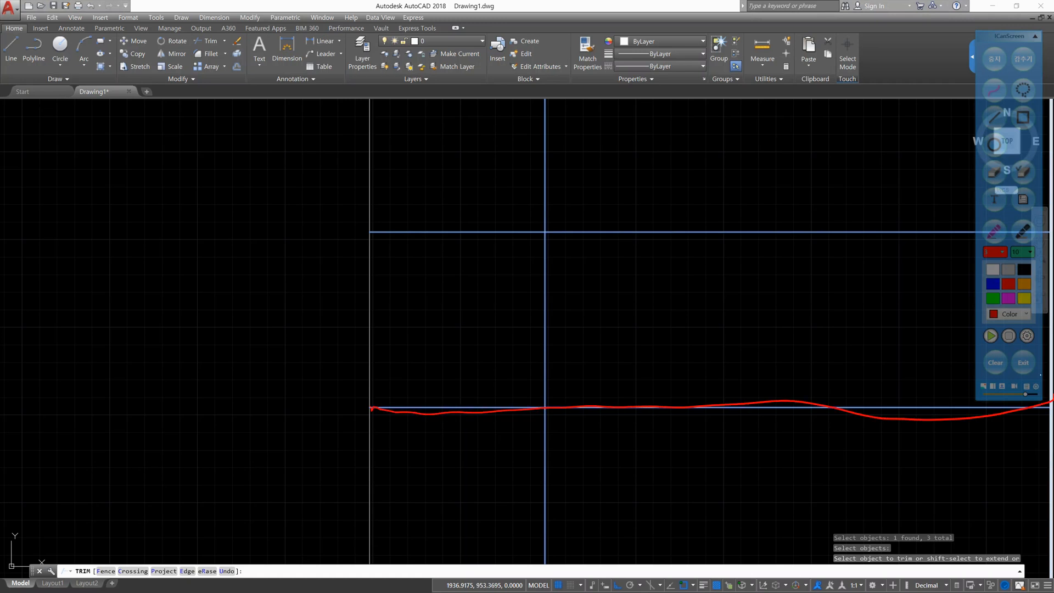
pyautogui.moveTo(371, 237); pyautogui.dragTo(973, 231)
pyautogui.moveTo(552, 100); pyautogui.dragTo(557, 557)
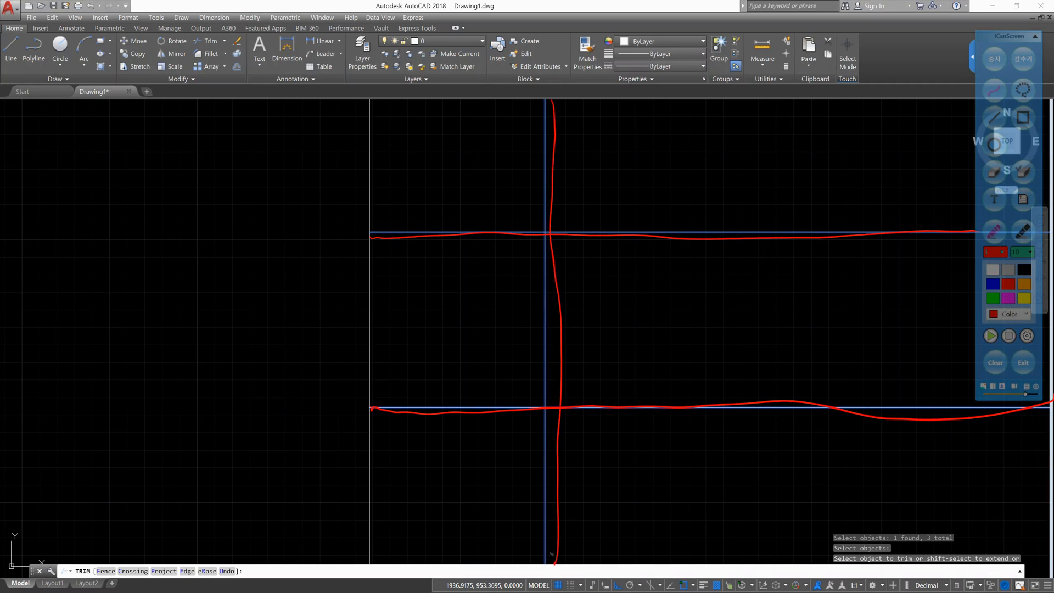
# - Mark the horizontal line segments and number the segments of both vertical lines 1, 2 and 3 with the red pen
pyautogui.moveTo(475, 407); pyautogui.dragTo(483, 405)
pyautogui.moveTo(637, 413)
pyautogui.mouseDown()
pyautogui.moveTo(640, 422)
pyautogui.moveTo(619, 397)
pyautogui.mouseUp()
pyautogui.moveTo(466, 218); pyautogui.dragTo(459, 255)
pyautogui.moveTo(616, 221)
pyautogui.mouseDown()
pyautogui.moveTo(628, 220)
pyautogui.moveTo(642, 248)
pyautogui.mouseUp()
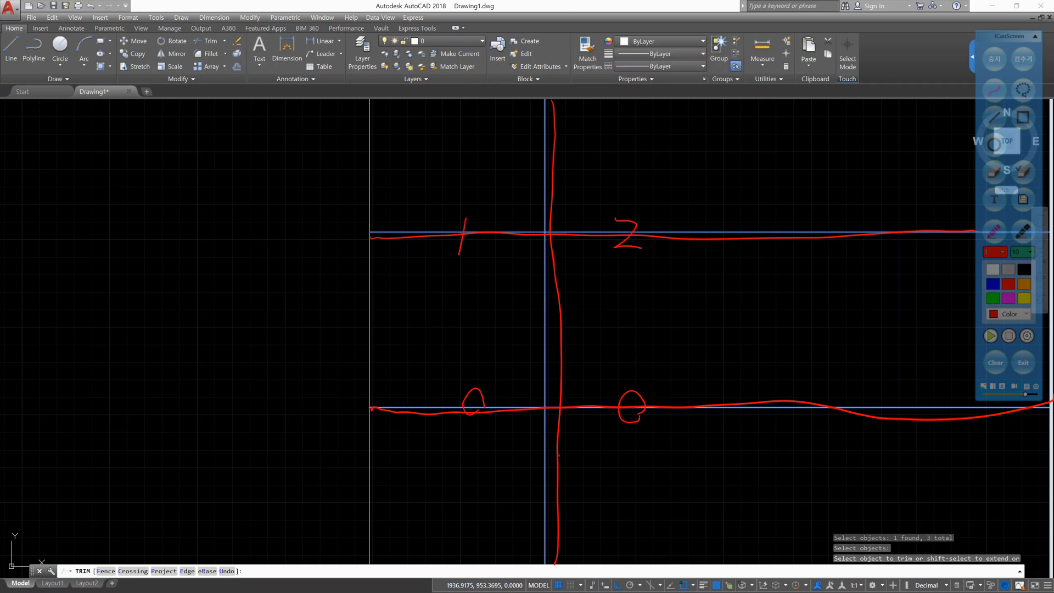
pyautogui.moveTo(534, 487); pyautogui.dragTo(553, 516)
pyautogui.moveTo(530, 301); pyautogui.dragTo(560, 315)
pyautogui.moveTo(535, 145); pyautogui.dragTo(543, 176)
pyautogui.moveTo(358, 492); pyautogui.dragTo(391, 514)
pyautogui.moveTo(363, 312); pyautogui.dragTo(383, 321)
pyautogui.moveTo(359, 152)
pyautogui.mouseDown()
pyautogui.moveTo(379, 168)
pyautogui.moveTo(371, 180)
pyautogui.mouseUp()
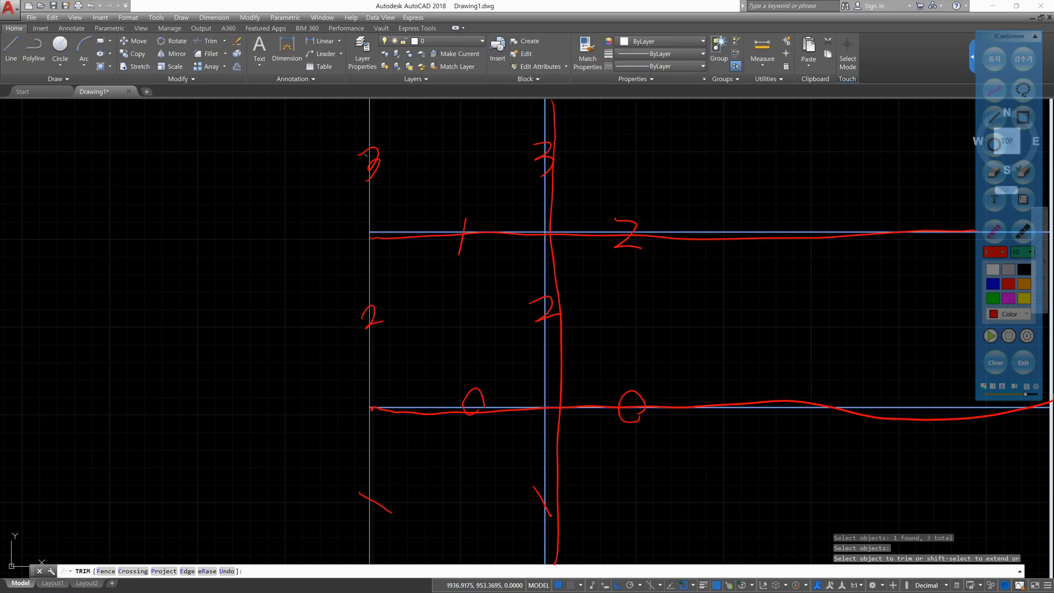
# - Circle in red the lower and upper outer segments of both vertical lines and the right outer segments of both horizontal lines
pyautogui.moveTo(380, 454)
pyautogui.mouseDown()
pyautogui.moveTo(367, 480)
pyautogui.moveTo(383, 457)
pyautogui.mouseUp()
pyautogui.moveTo(549, 450)
pyautogui.mouseDown()
pyautogui.moveTo(544, 472)
pyautogui.moveTo(556, 451)
pyautogui.mouseUp()
pyautogui.moveTo(662, 386); pyautogui.dragTo(675, 411)
pyautogui.moveTo(705, 252)
pyautogui.mouseDown()
pyautogui.moveTo(672, 241)
pyautogui.moveTo(695, 225)
pyautogui.mouseUp()
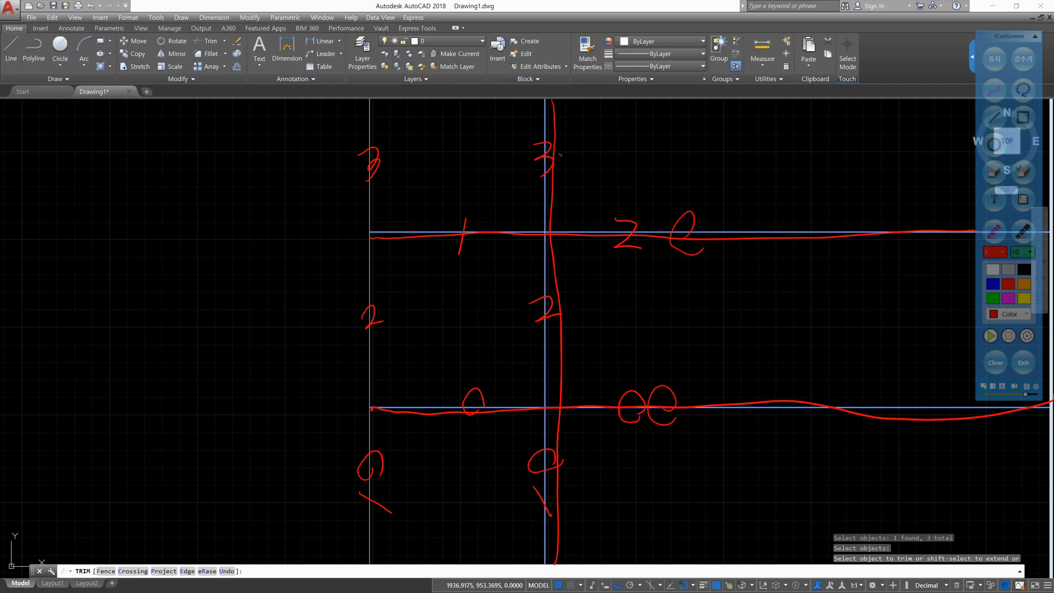
pyautogui.moveTo(563, 140); pyautogui.dragTo(565, 171)
pyautogui.moveTo(375, 191); pyautogui.dragTo(392, 188)
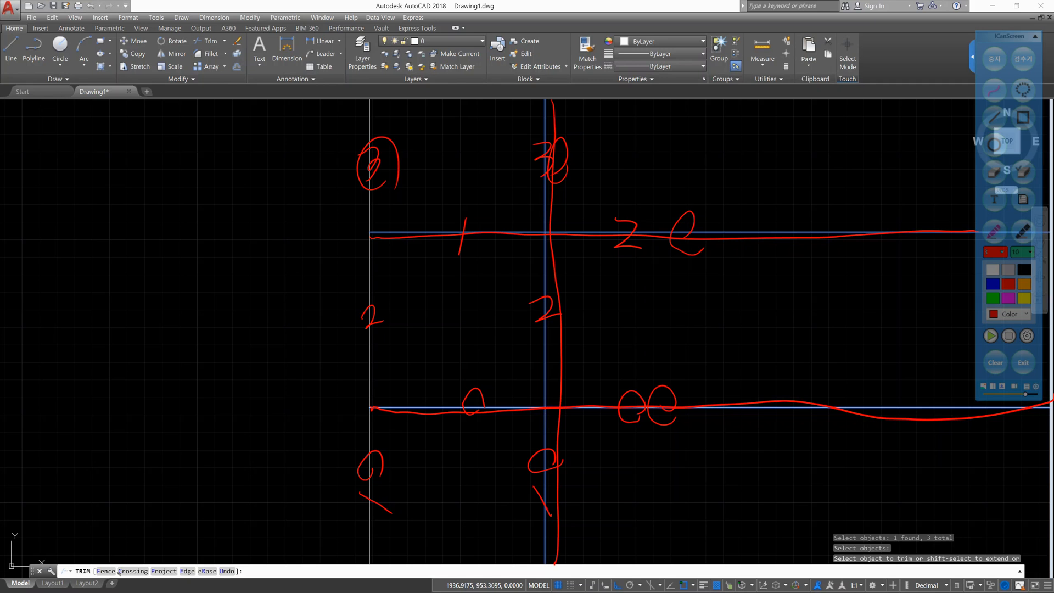
# - Mark Trim's Fence option in red, clear all pen markings and leave ICanScreen's drawing mode
pyautogui.moveTo(107, 556); pyautogui.dragTo(114, 565)
pyautogui.click(994, 361)
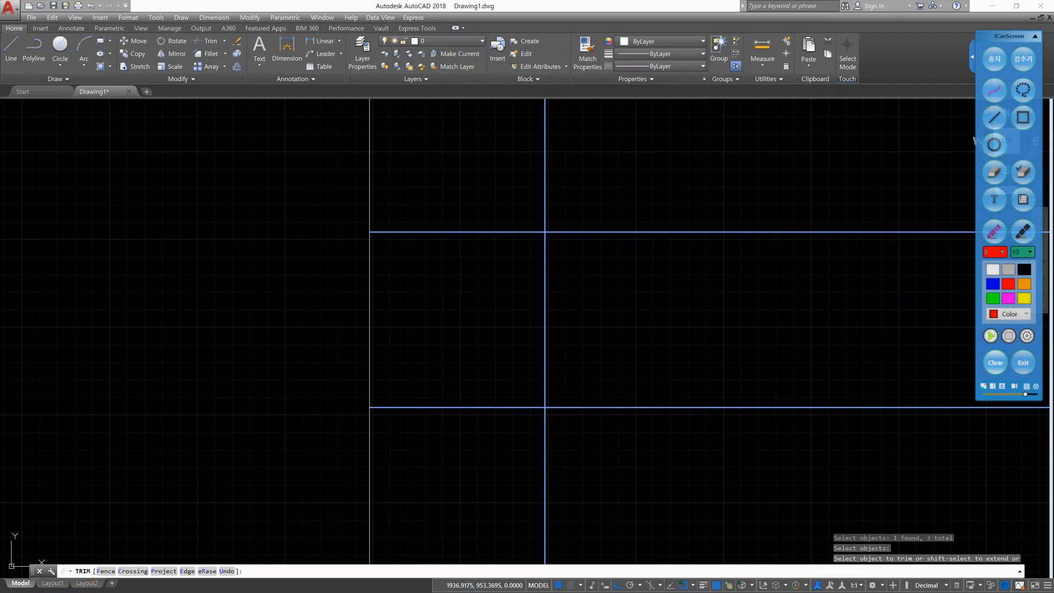
pyautogui.click(995, 59)
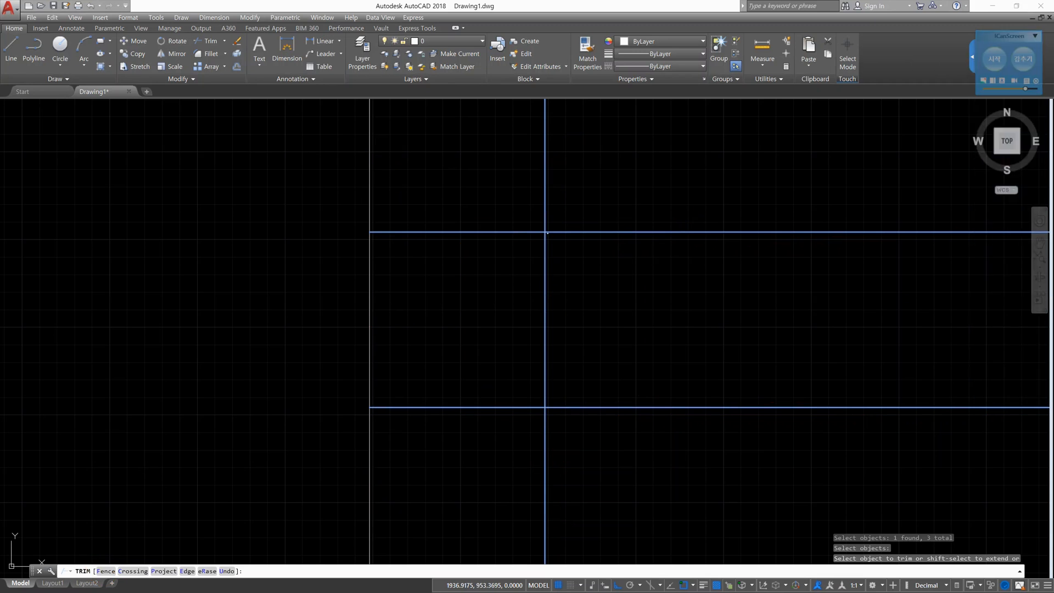
# - Trim all line ends outside the square using a Fence running below, right of and above it, and end Trim
pyautogui.write('f')
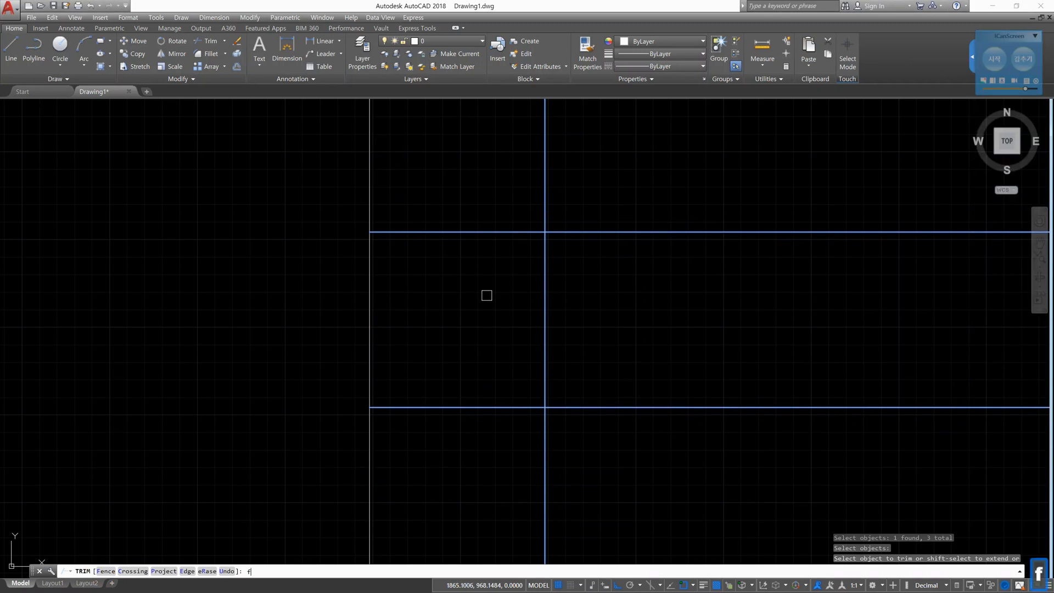
pyautogui.press('Return')
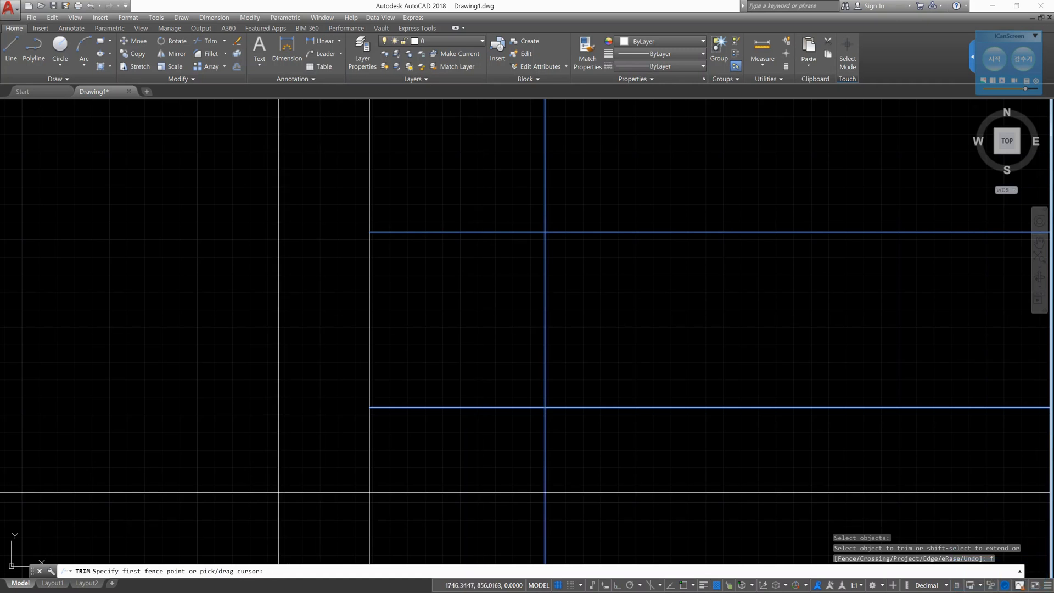
pyautogui.click(279, 491)
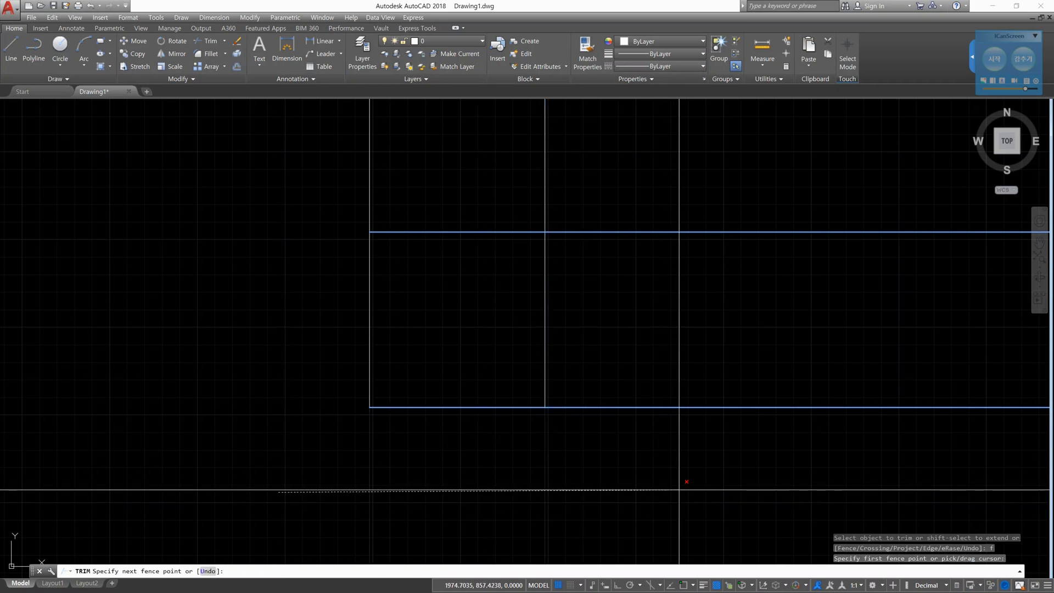
pyautogui.click(679, 488)
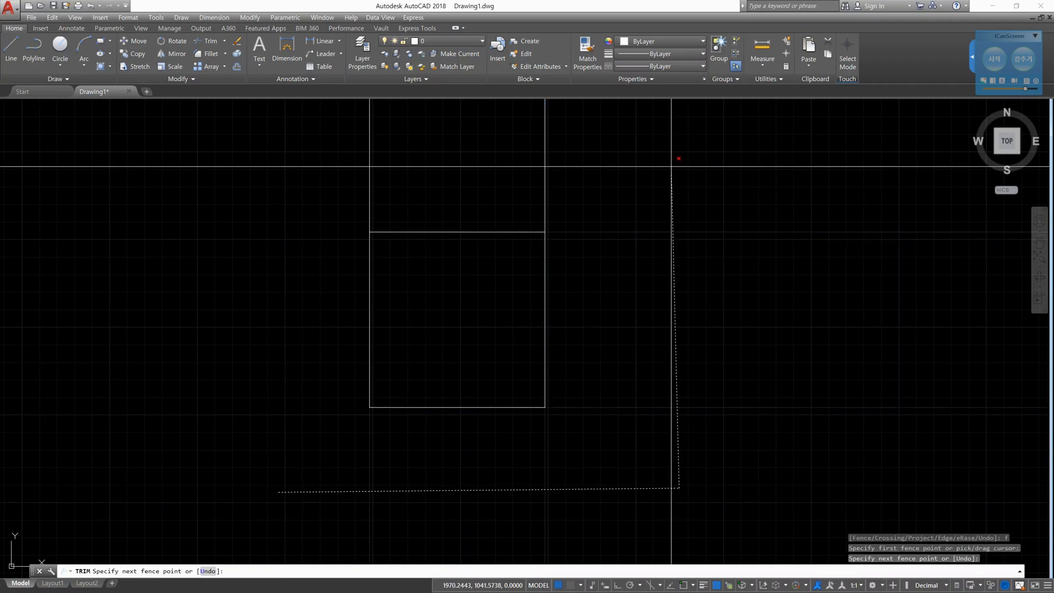
pyautogui.click(671, 167)
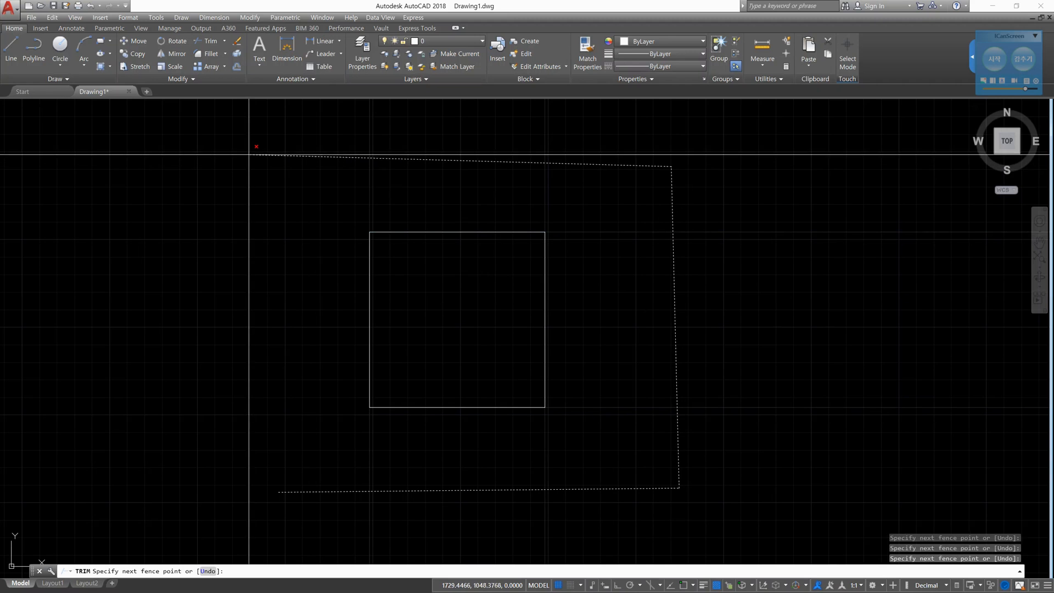
pyautogui.click(249, 154)
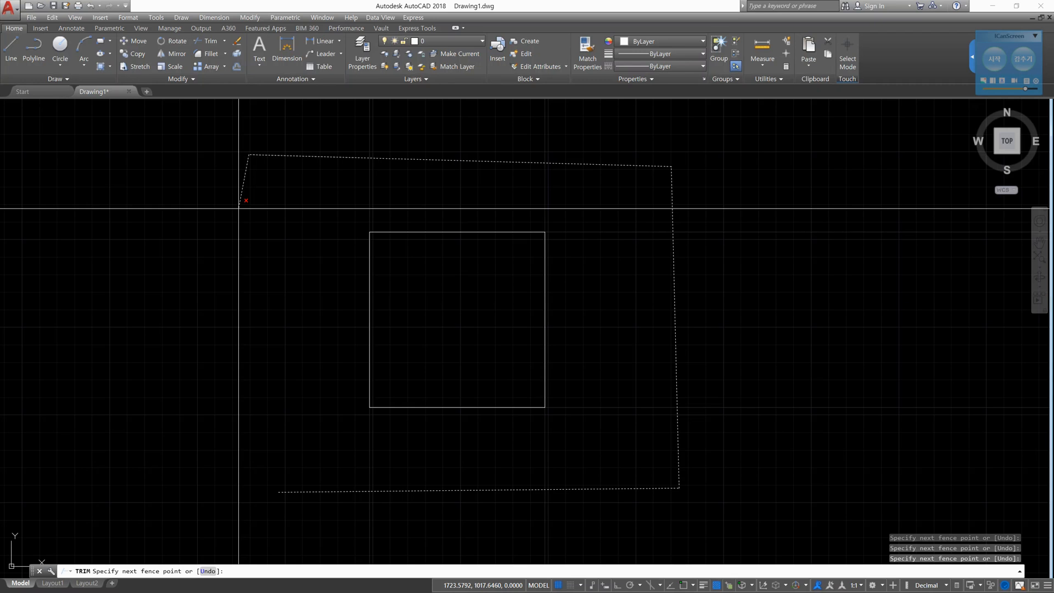
pyautogui.press('Return')
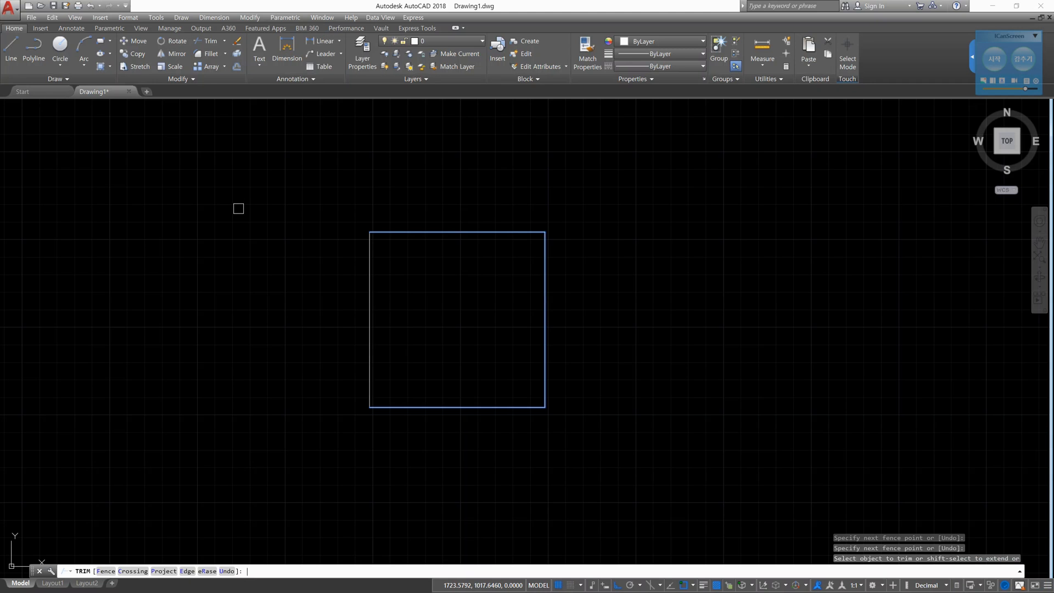
pyautogui.press('Return')
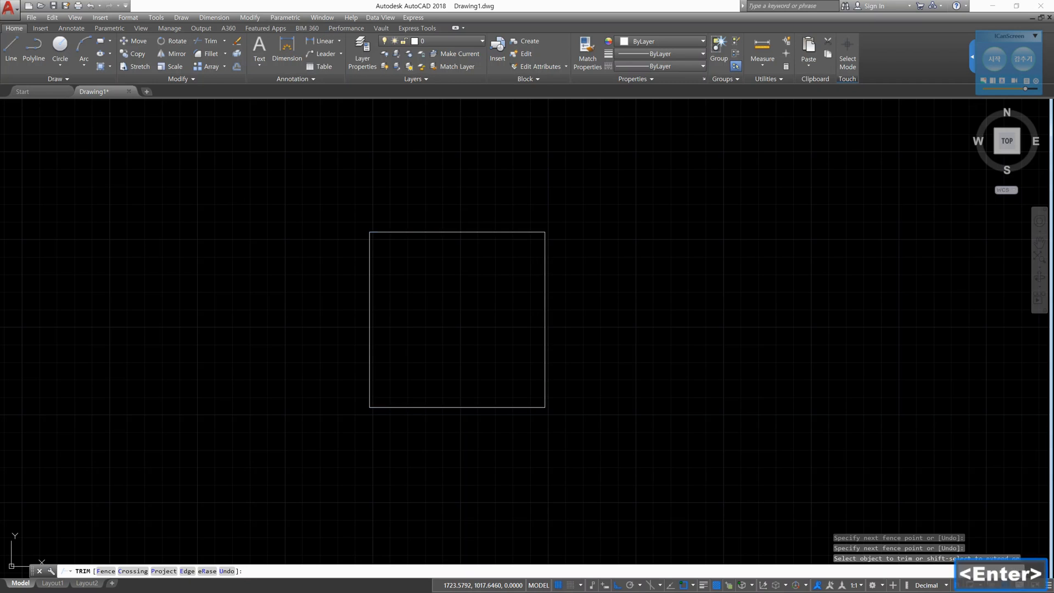
pyautogui.press('Return')
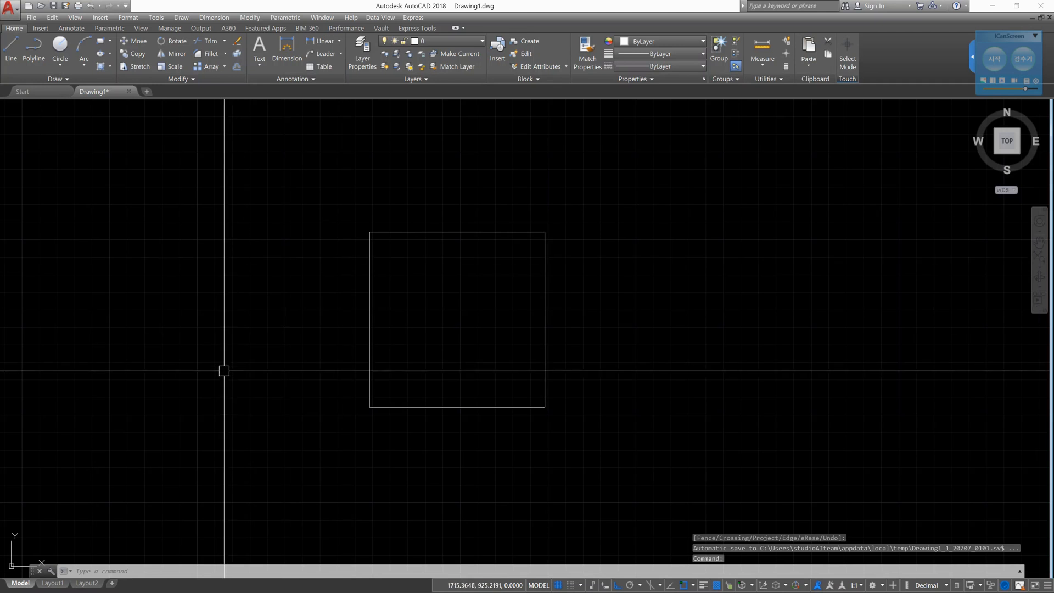
# - Offset the square's lower edge upward at a distance of 10 with the Multiple option, making twelve copies that extend past the upper edge
pyautogui.write('o')
pyautogui.press('Return')
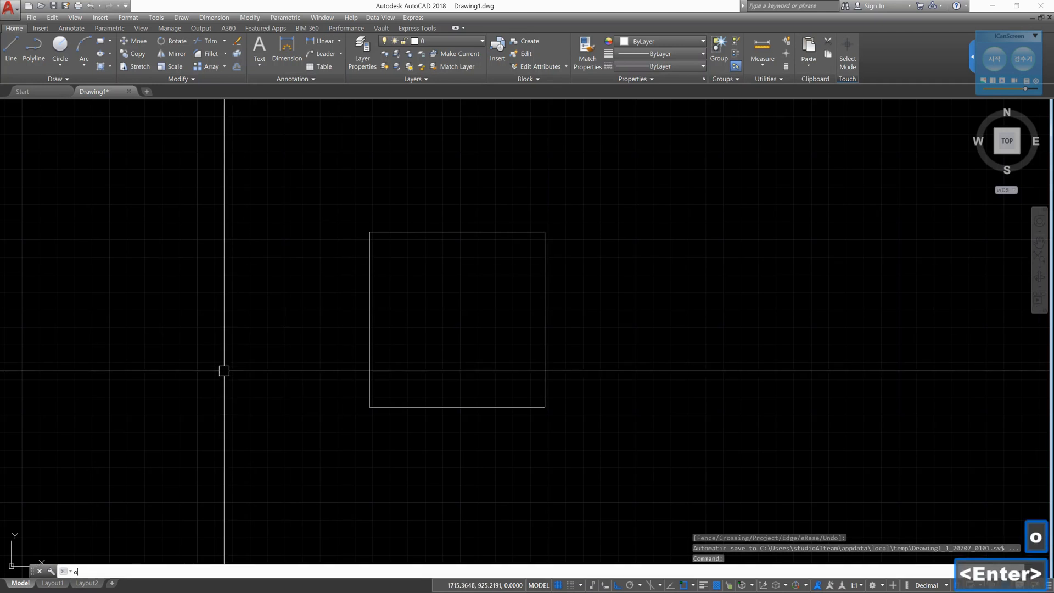
pyautogui.write('10')
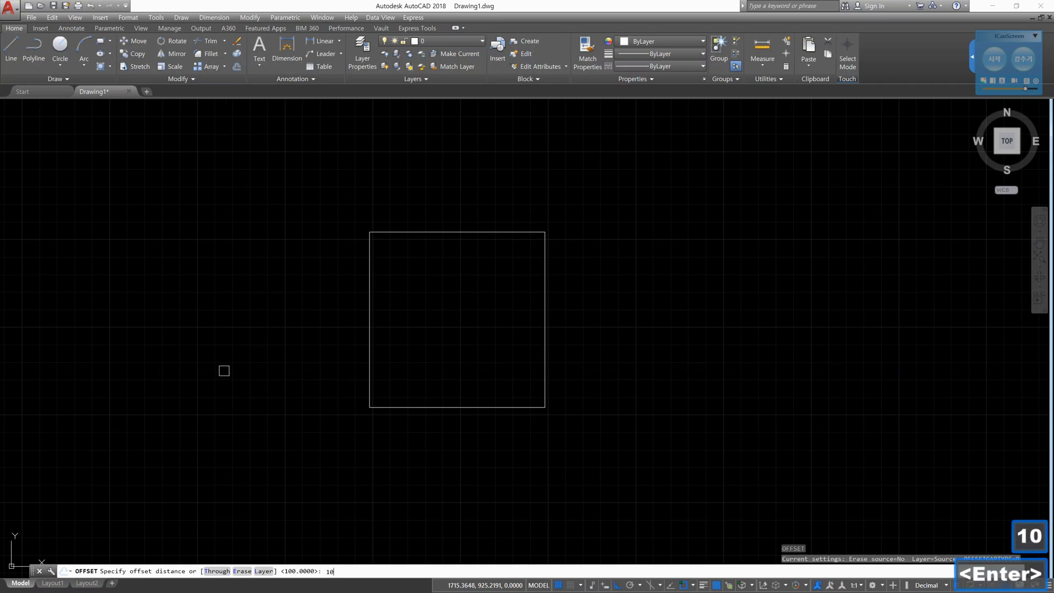
pyautogui.press('Return')
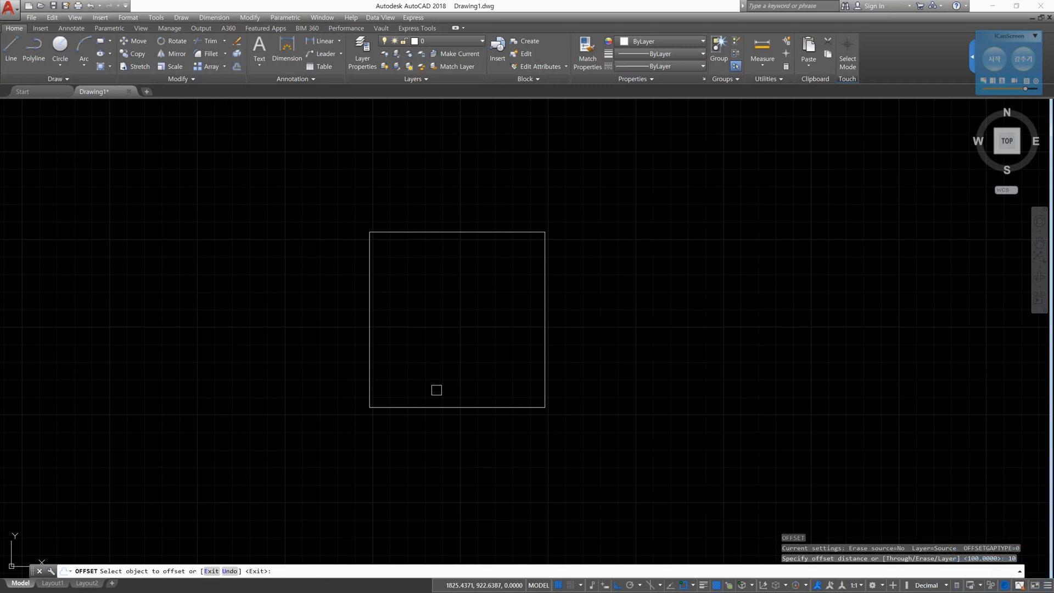
pyautogui.click(468, 408)
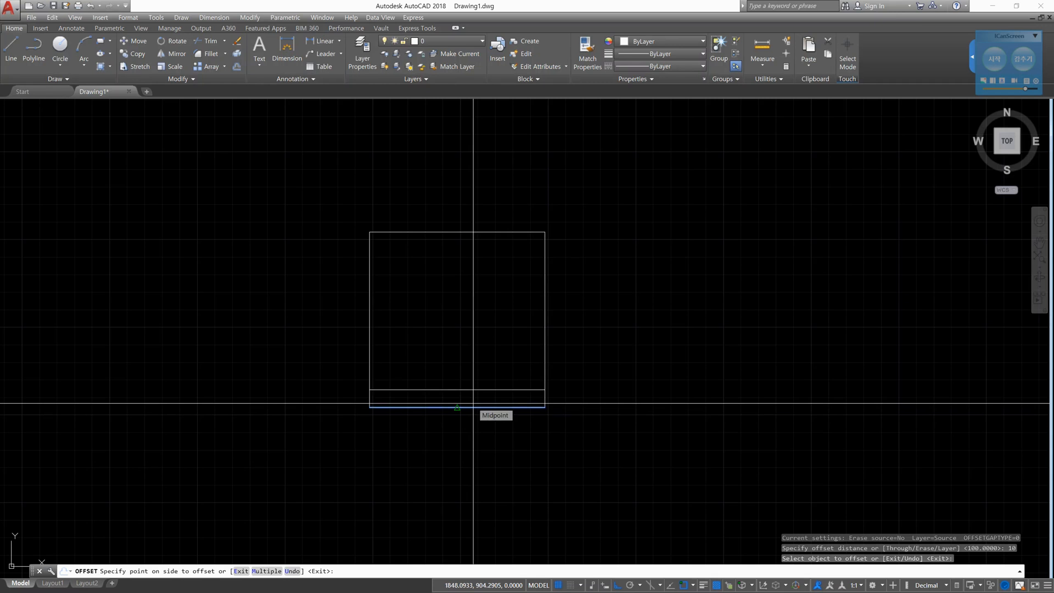
pyautogui.write('m')
pyautogui.press('Return')
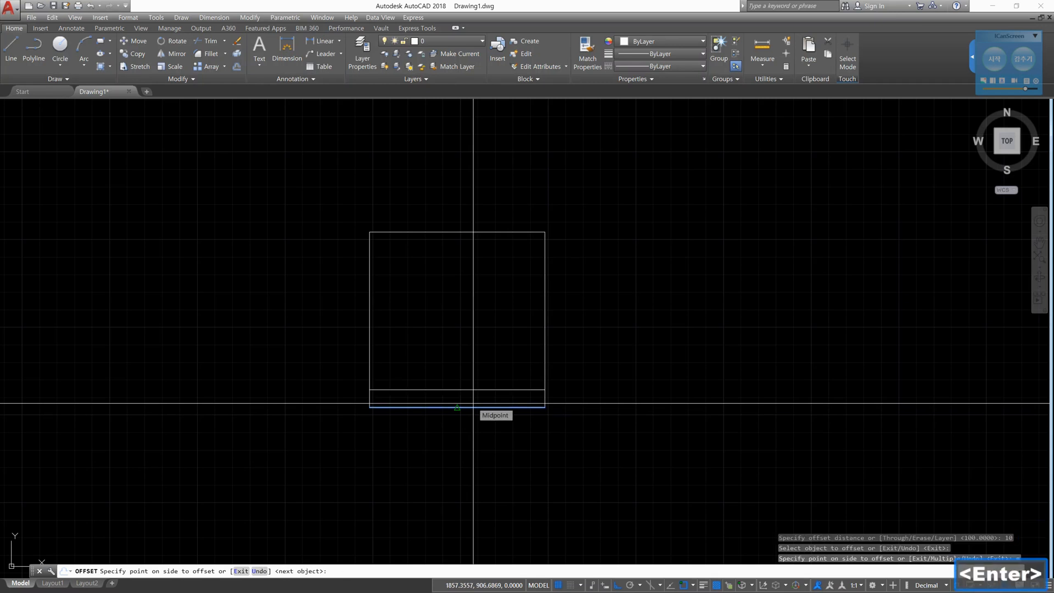
pyautogui.click(479, 116)
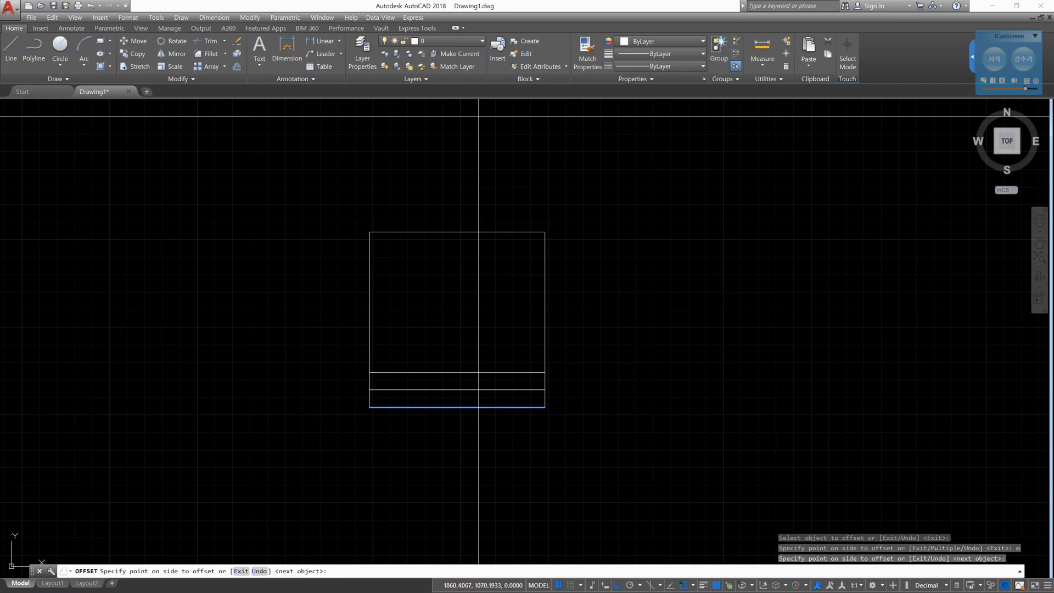
pyautogui.click(479, 115)
pyautogui.click(480, 116)
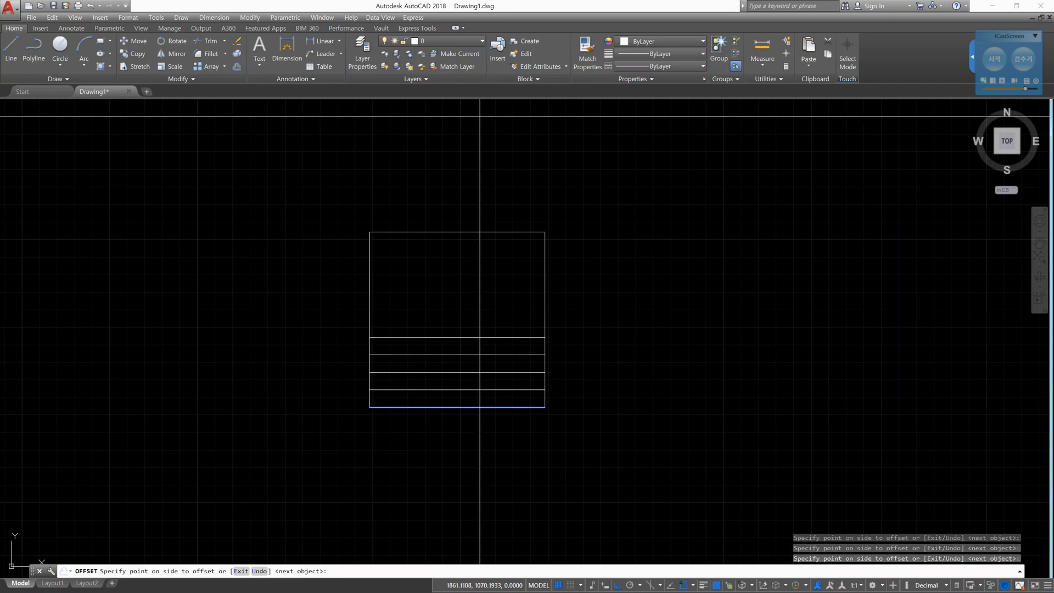
pyautogui.click(480, 115)
pyautogui.click(480, 116)
pyautogui.click(480, 115)
pyautogui.click(480, 116)
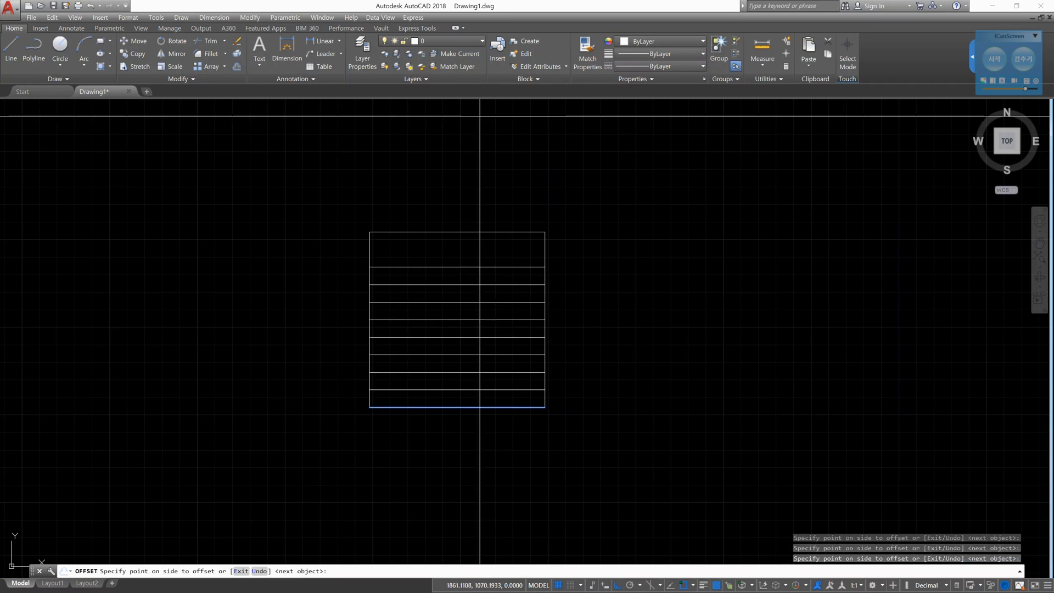
pyautogui.click(480, 116)
pyautogui.click(480, 115)
pyautogui.click(480, 113)
pyautogui.click(480, 113)
pyautogui.click(480, 113)
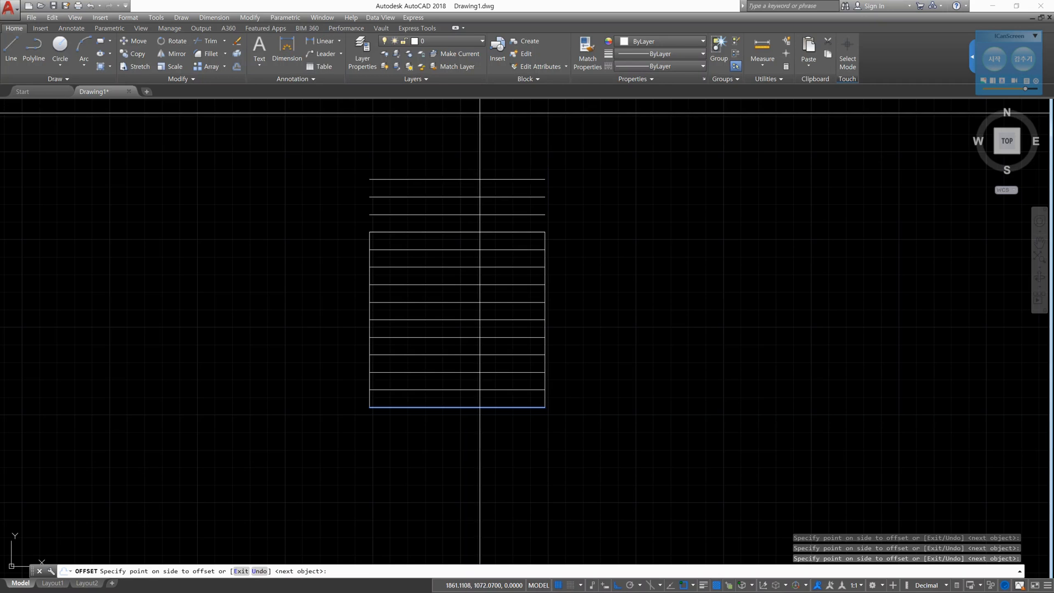
pyautogui.press('Escape')
pyautogui.press('Escape')
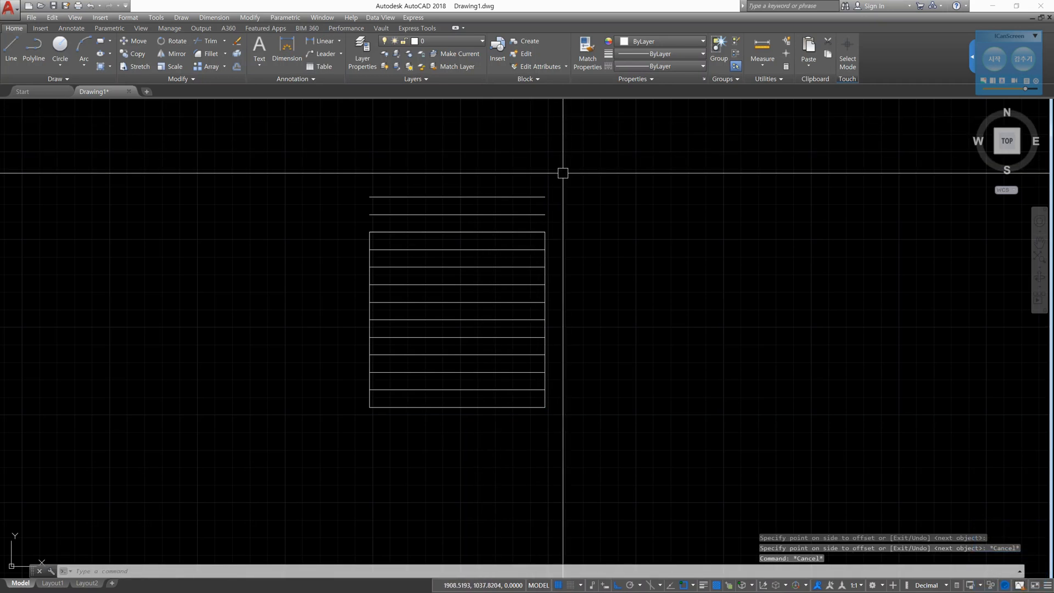
# - Offset the square's right edge leftward at a distance of 10 with the Multiple option, making thirteen copies that extend past the left edge
pyautogui.write('o')
pyautogui.press('Return')
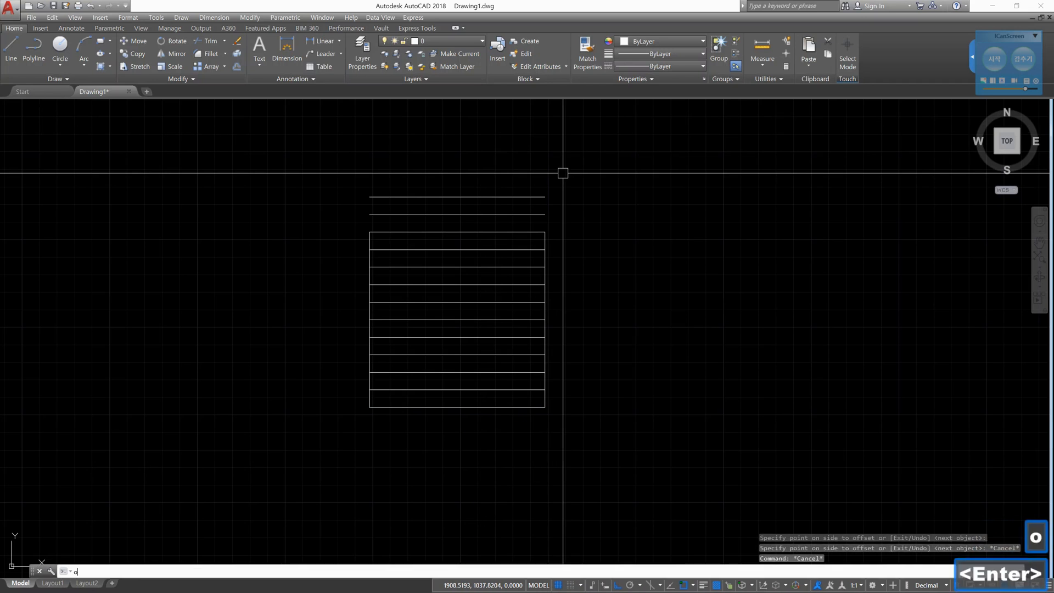
pyautogui.write('10')
pyautogui.press('Return')
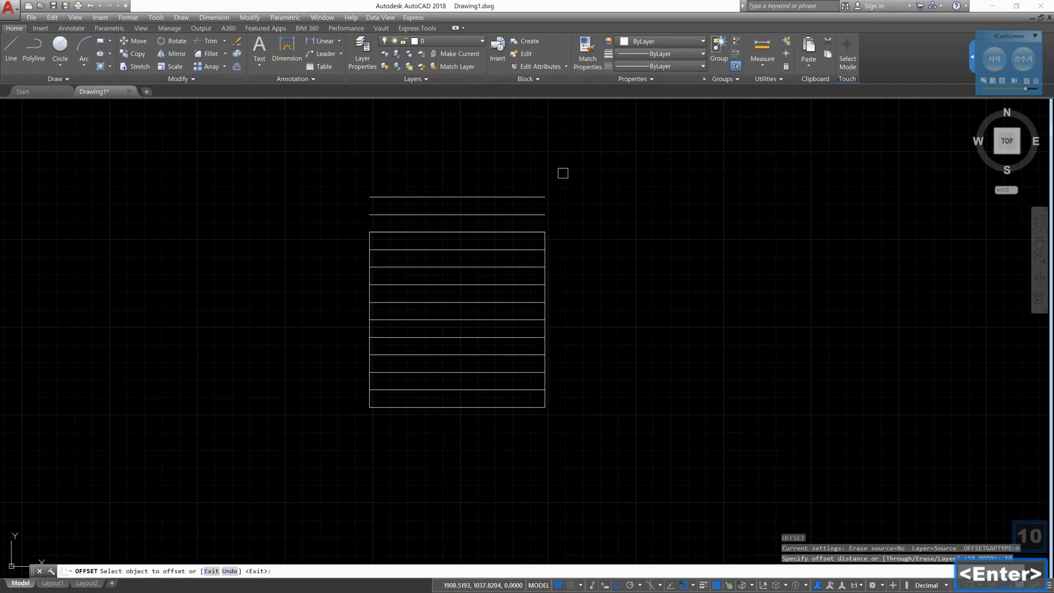
pyautogui.click(547, 275)
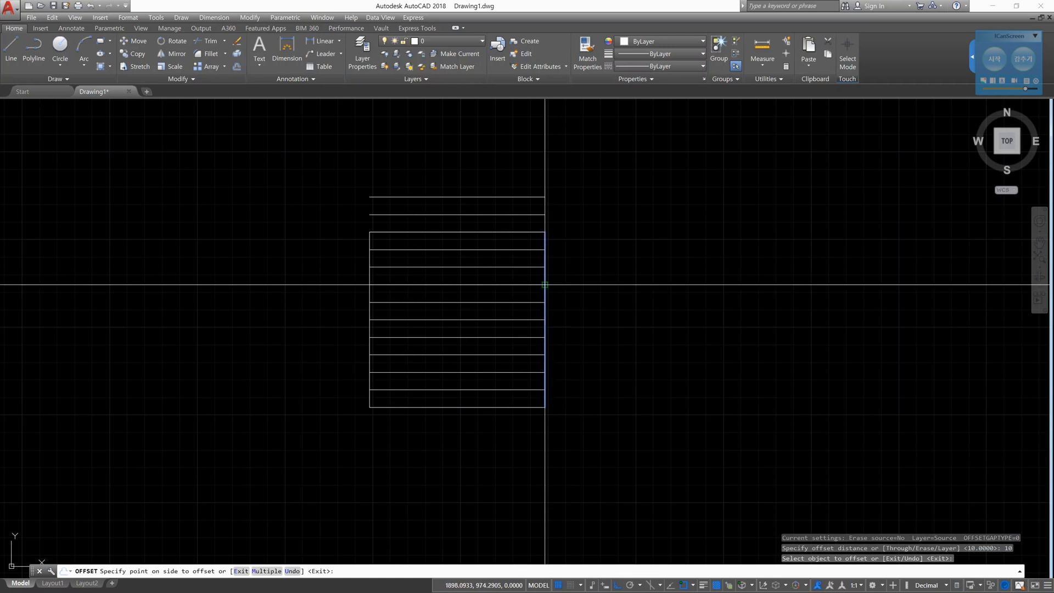
pyautogui.write('m')
pyautogui.press('Return')
pyautogui.click(220, 285)
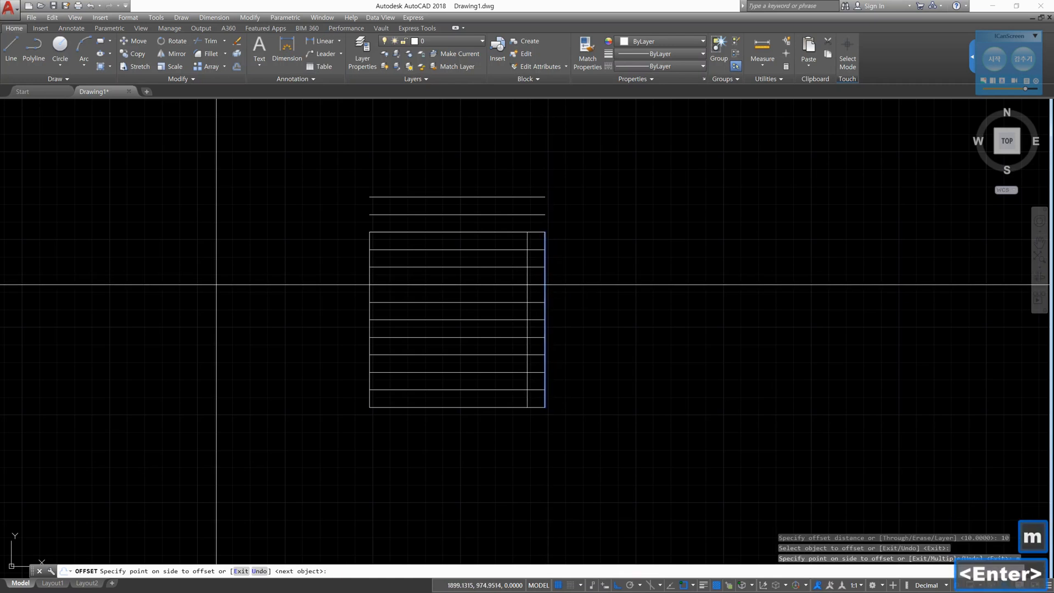
pyautogui.click(132, 306)
pyautogui.click(132, 305)
pyautogui.click(132, 304)
pyautogui.click(132, 303)
pyautogui.click(132, 303)
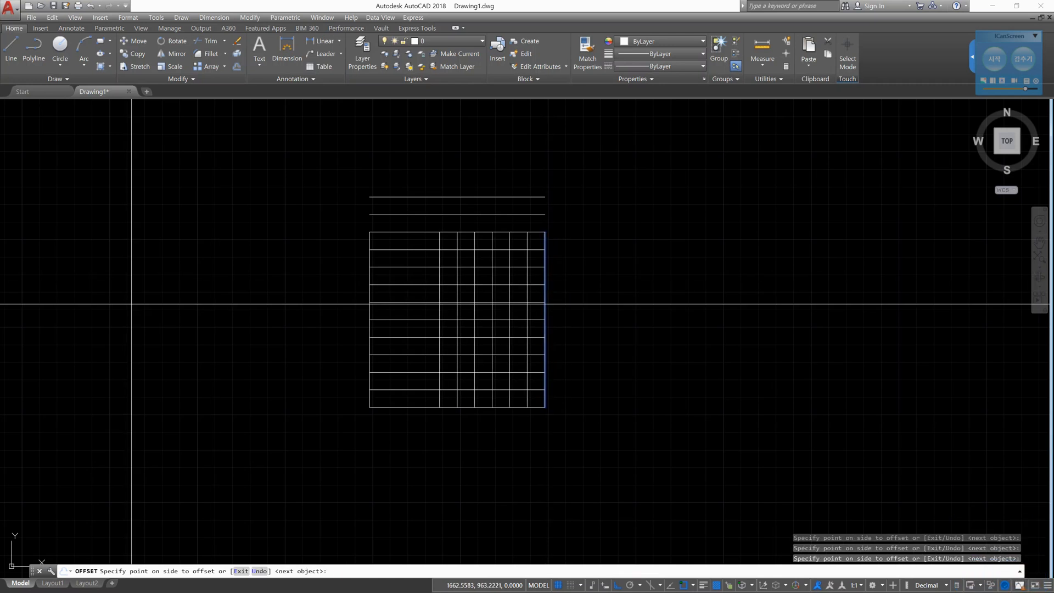
pyautogui.click(132, 303)
pyautogui.click(132, 304)
pyautogui.click(132, 303)
pyautogui.click(132, 304)
pyautogui.click(132, 304)
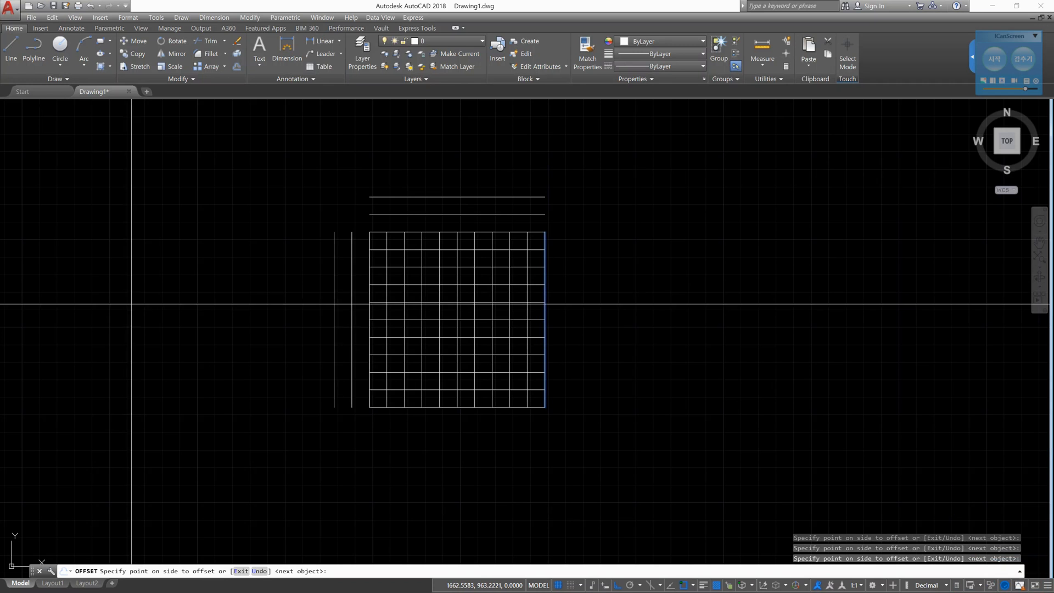
pyautogui.click(133, 304)
pyautogui.press('Escape')
pyautogui.press('Escape')
pyautogui.press('Escape')
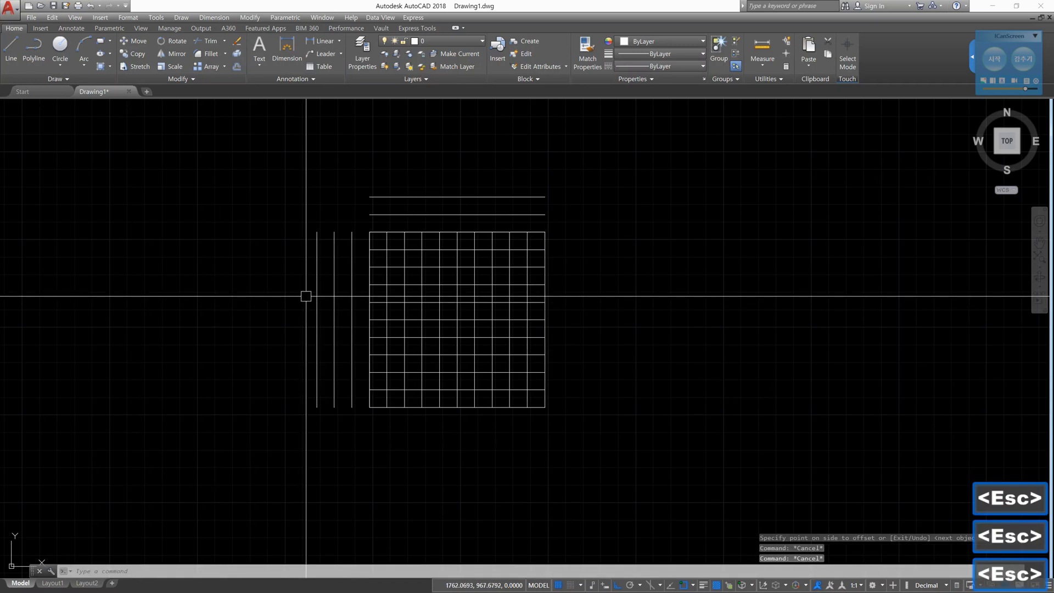
# - Delete the overlapping duplicate lines on the square's left and upper edges
pyautogui.click(370, 242)
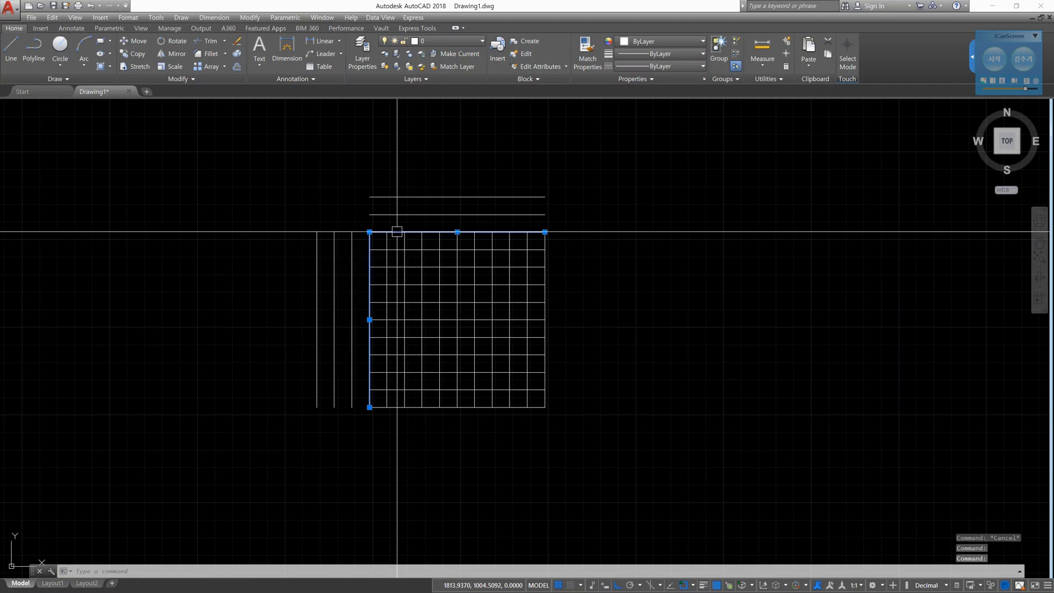
pyautogui.press('Delete')
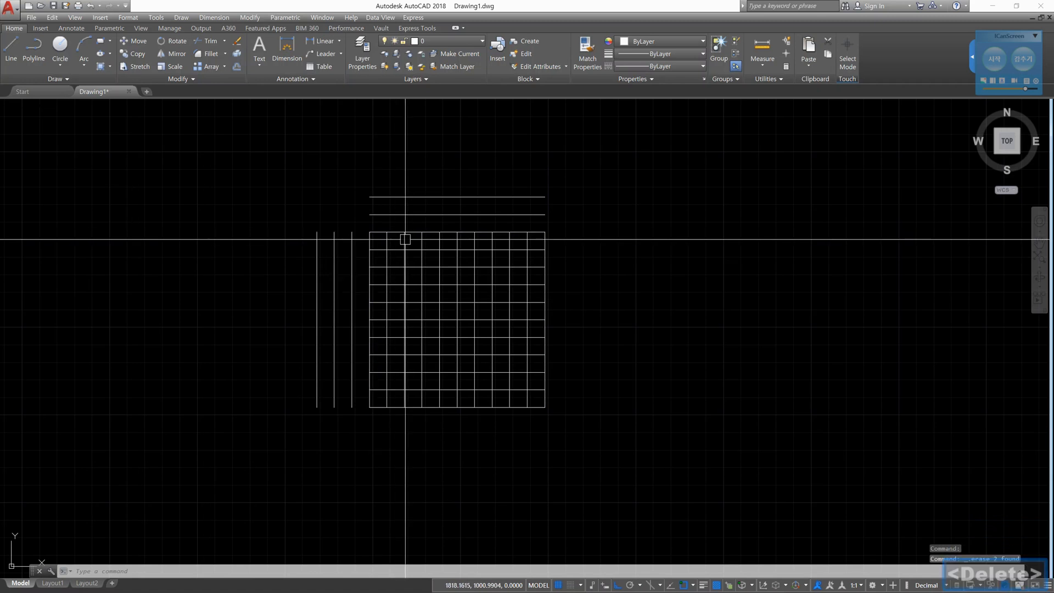
pyautogui.scroll(4, 406, 244)
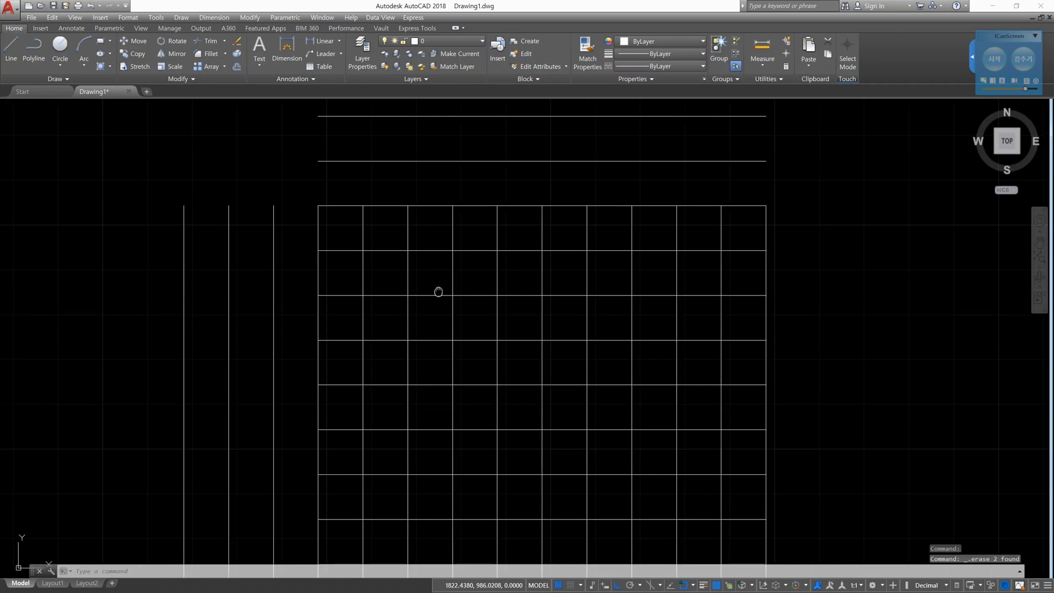
pyautogui.scroll(2, 523, 297)
pyautogui.press('Escape')
pyautogui.press('Escape')
pyautogui.press('Escape')
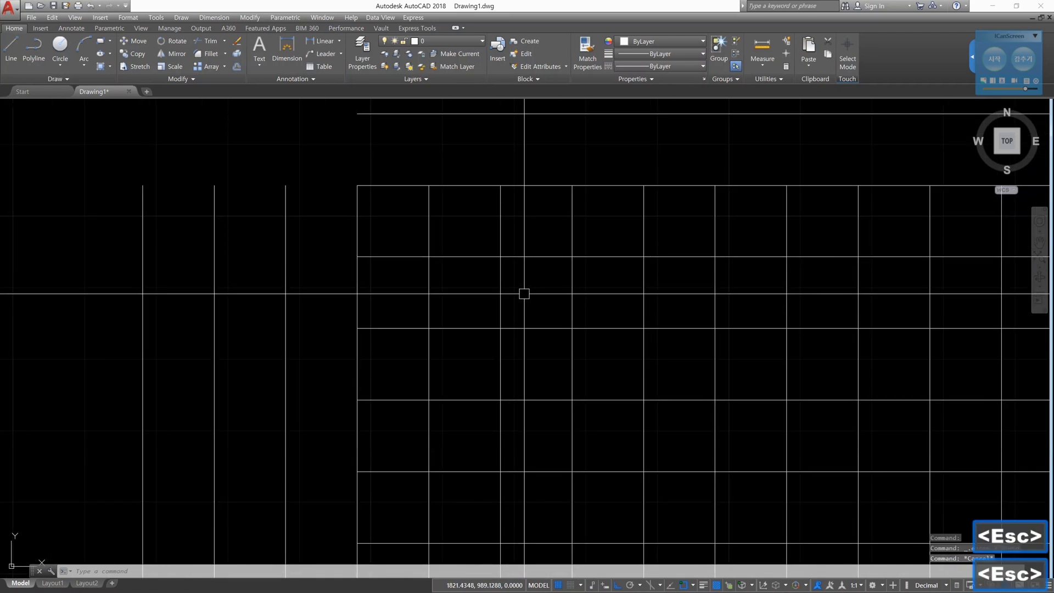
# - Start Trim with the first two interior vertical lines from the left as cutting edges and try to trim the second one
pyautogui.write('tr')
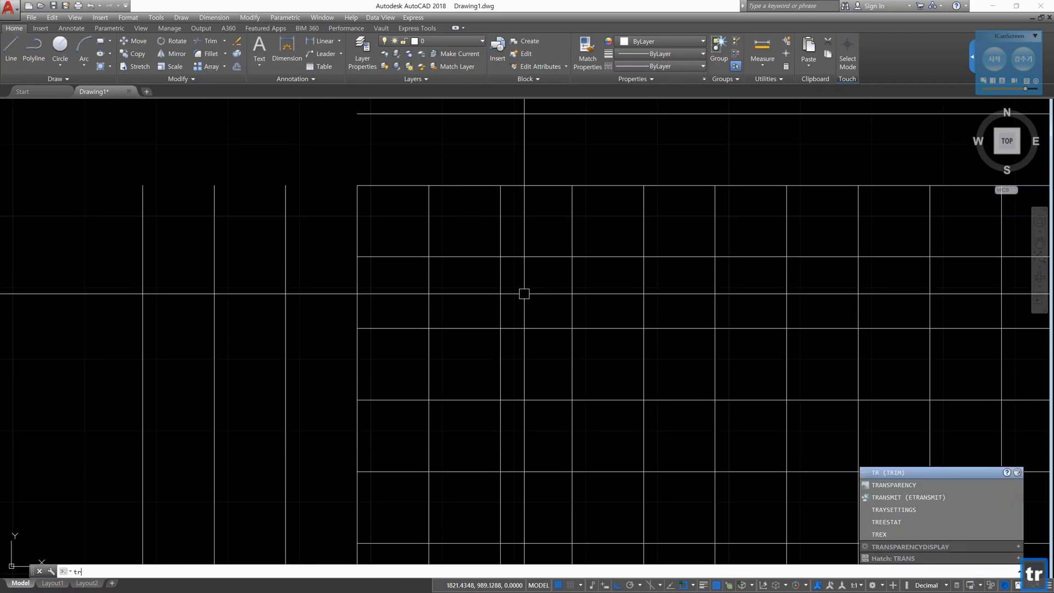
pyautogui.press('Return')
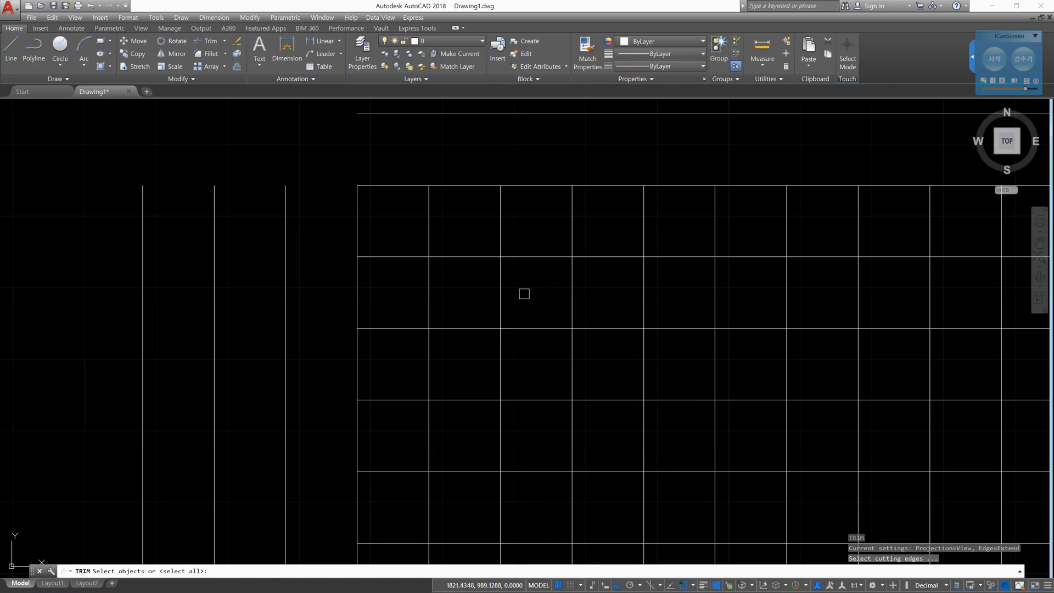
pyautogui.click(429, 235)
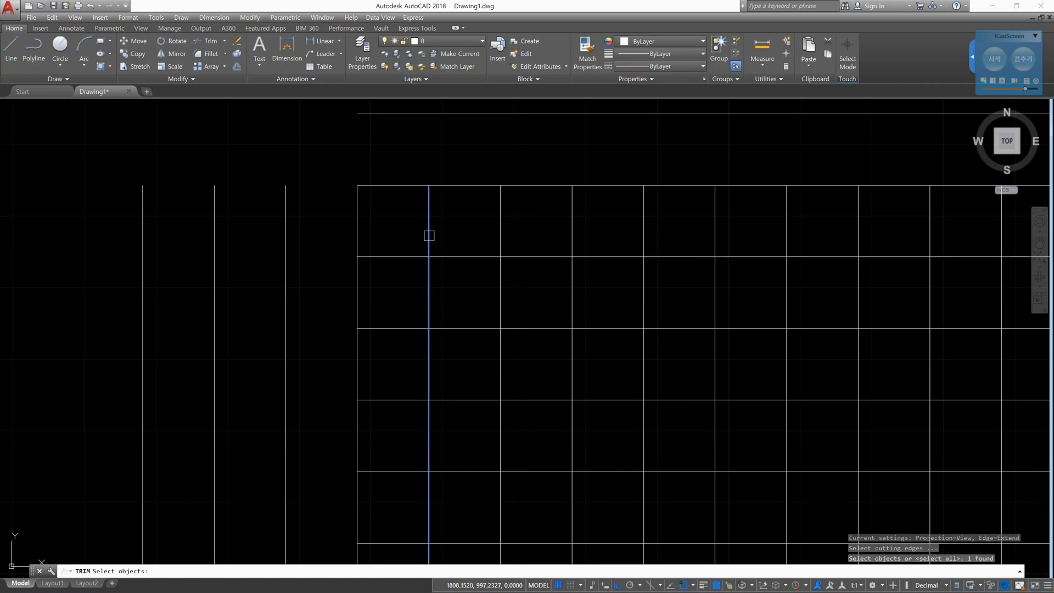
pyautogui.click(503, 234)
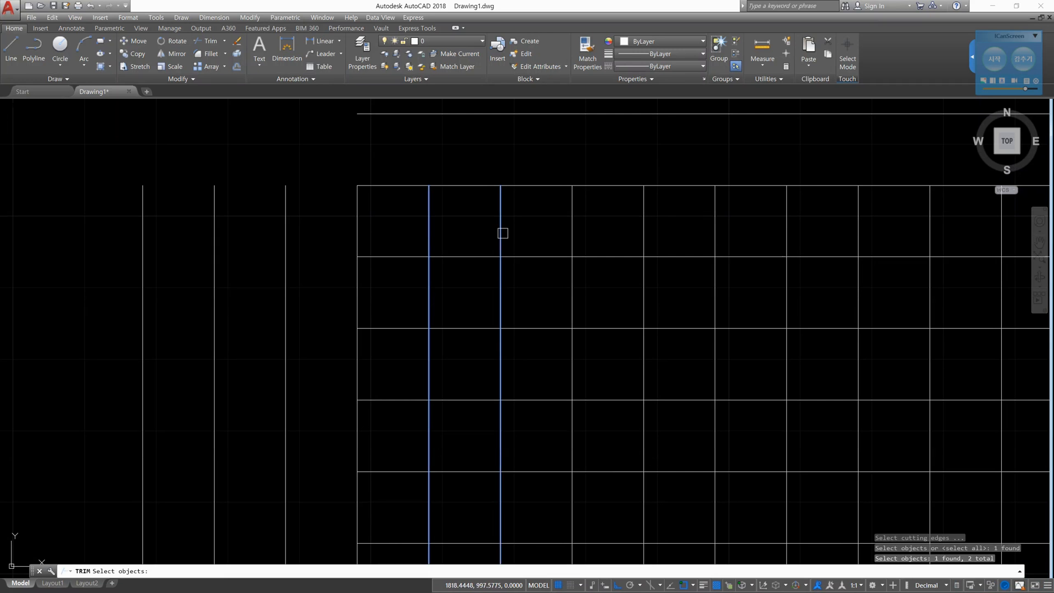
pyautogui.press('Return')
pyautogui.click(503, 233)
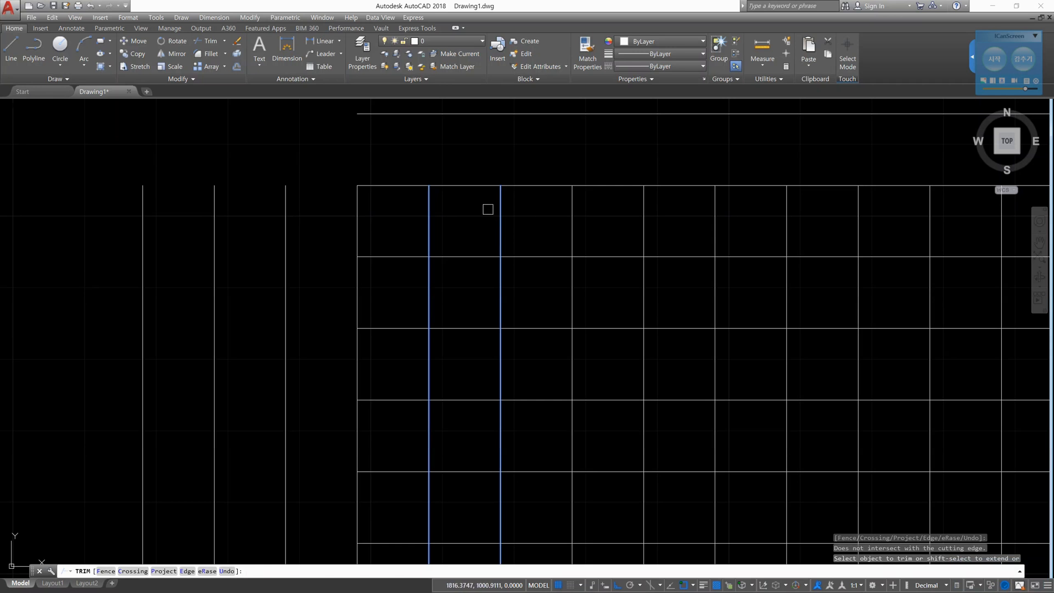
# - Mark the upper-edge segments around the two cutting lines in red, clear all pen markings and leave ICanScreen's drawing mode
pyautogui.click(1035, 35)
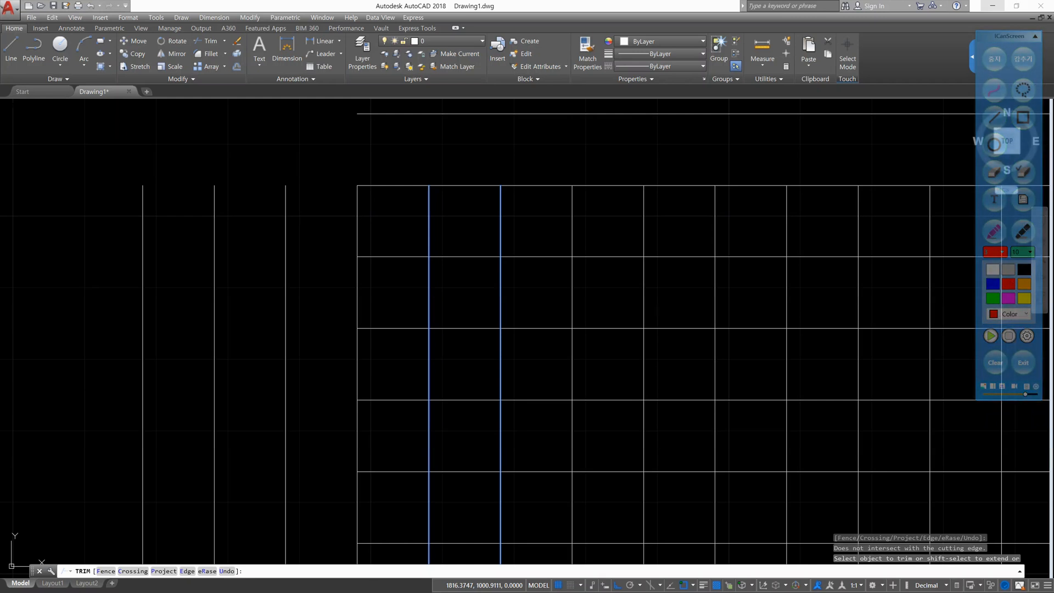
pyautogui.moveTo(399, 176); pyautogui.dragTo(394, 203)
pyautogui.moveTo(461, 175)
pyautogui.mouseDown()
pyautogui.moveTo(464, 191)
pyautogui.moveTo(542, 183)
pyautogui.moveTo(535, 195)
pyautogui.mouseUp()
pyautogui.click(995, 362)
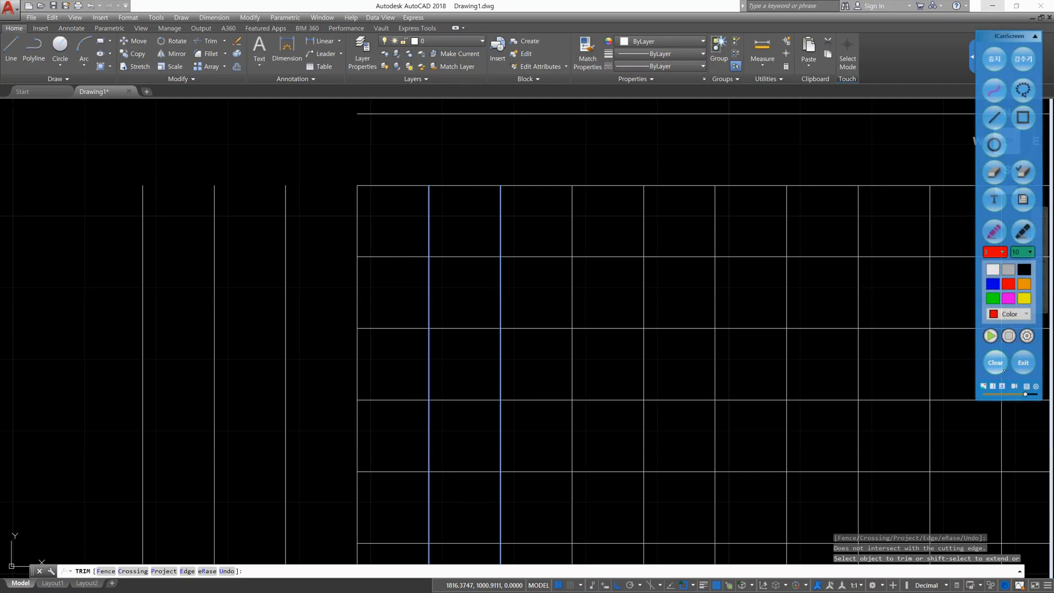
pyautogui.click(995, 59)
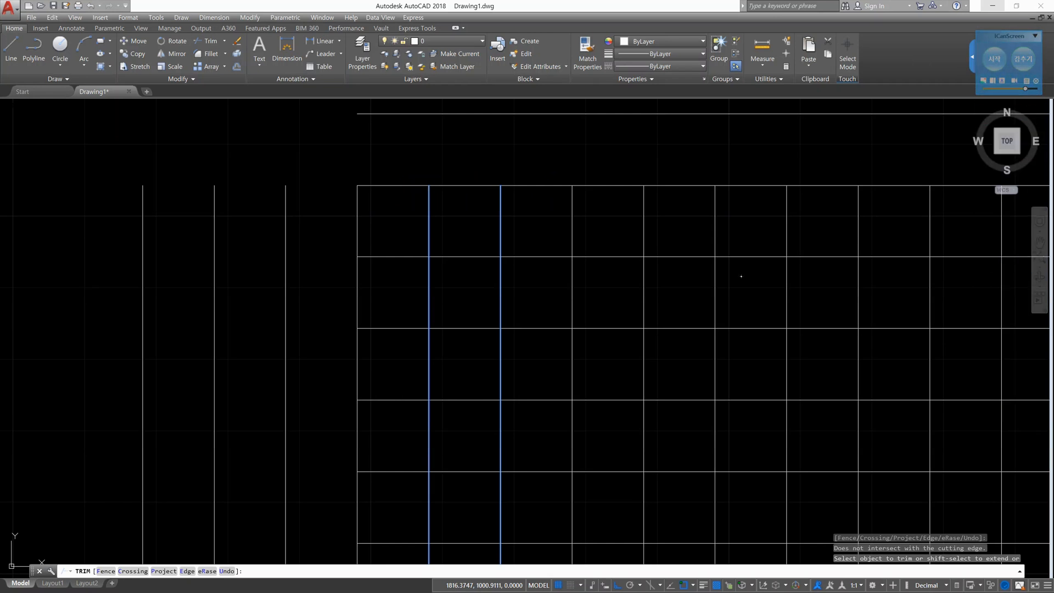
# - Trim the upper edge between the two cutting lines and the horizontal line below it left of the first cutting line
pyautogui.click(506, 207)
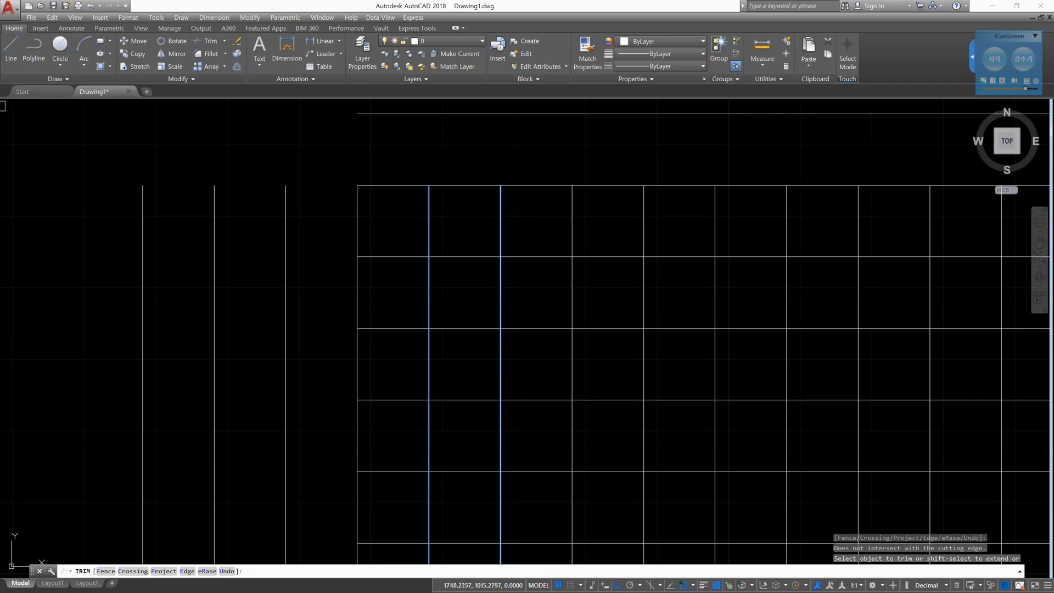
pyautogui.click(469, 186)
pyautogui.click(8, 6)
pyautogui.moveTo(33, 62)
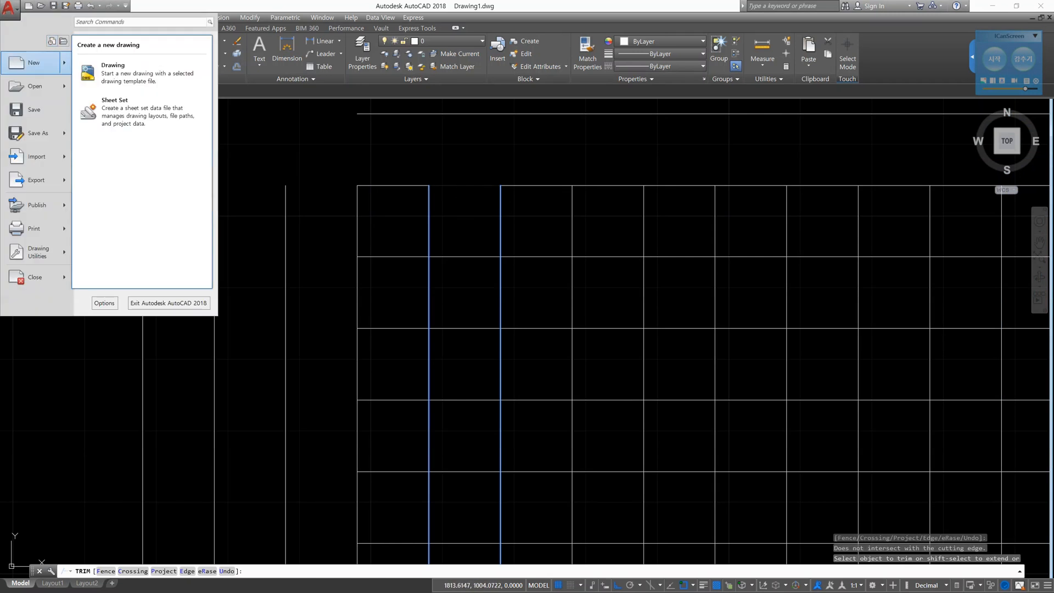
pyautogui.click(9, 8)
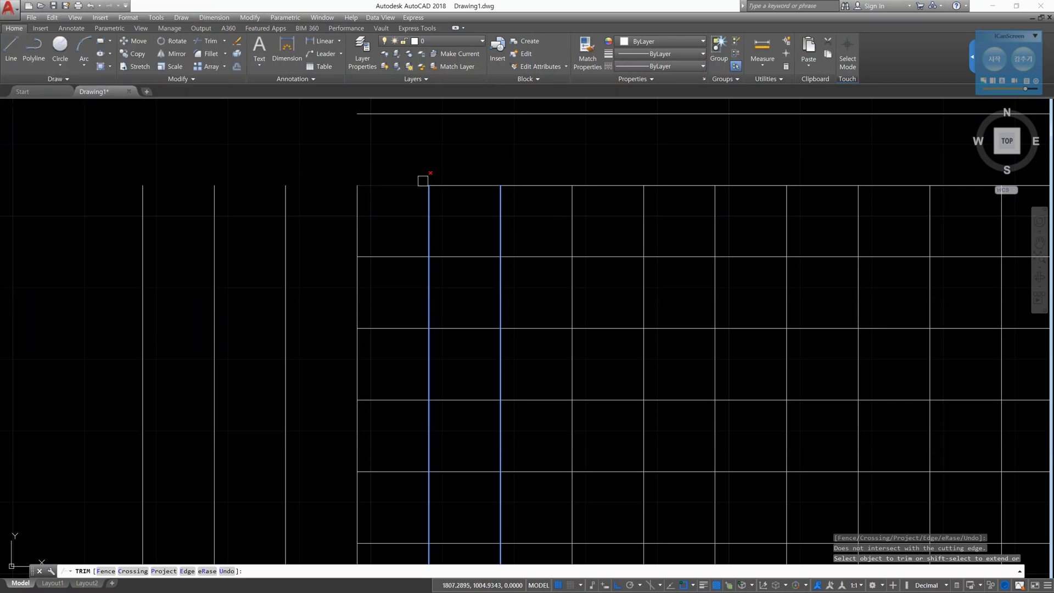
pyautogui.click(460, 181)
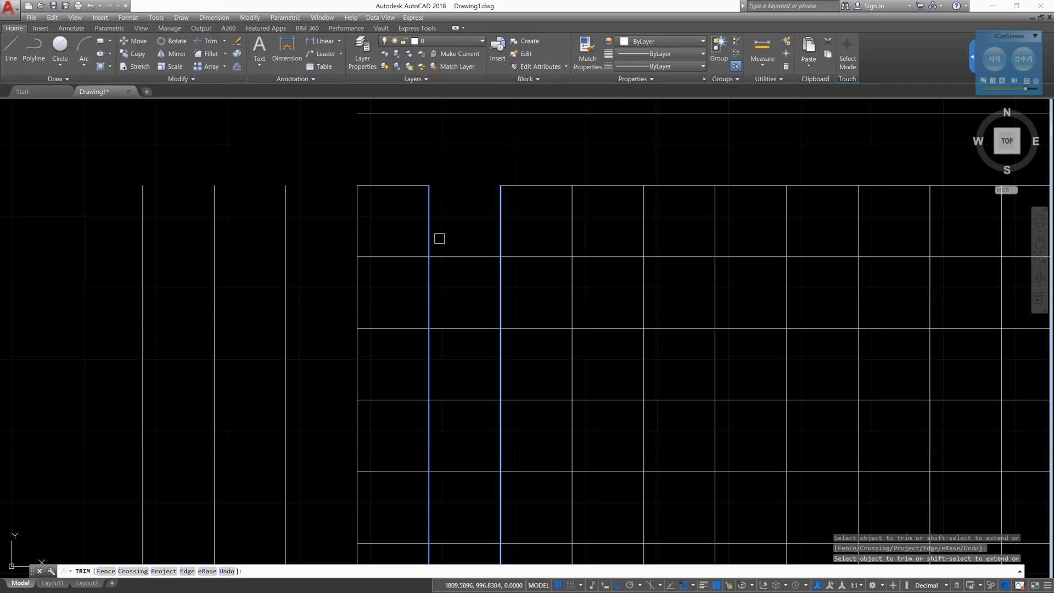
pyautogui.click(428, 209)
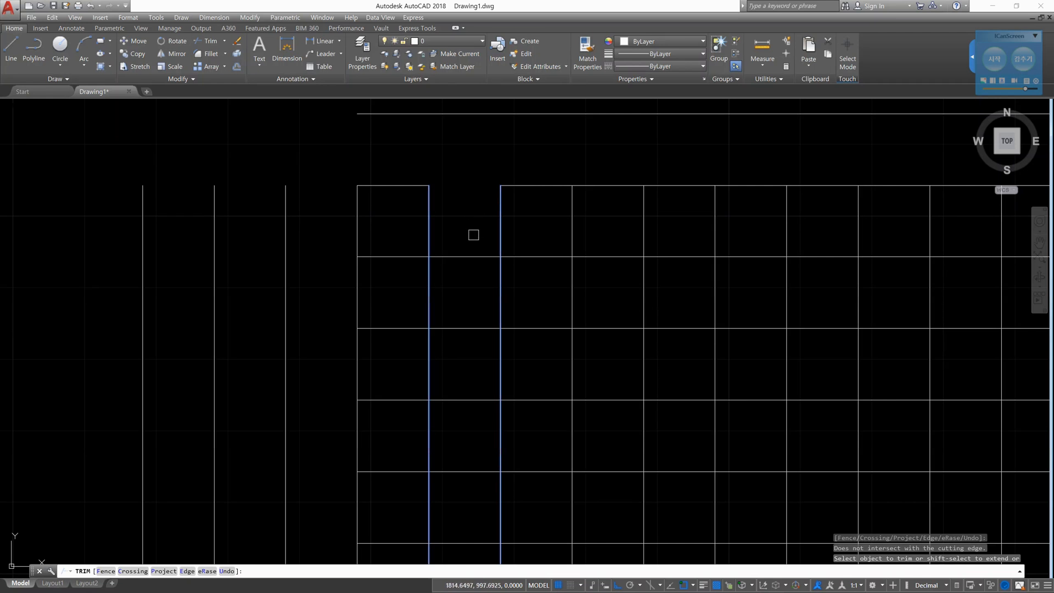
pyautogui.click(386, 254)
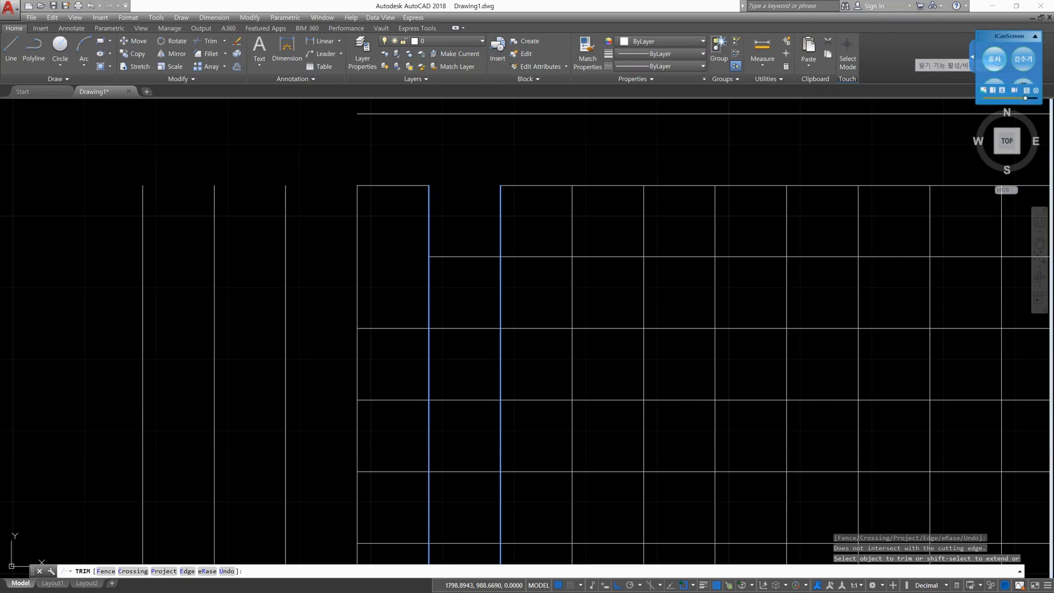
# - Trace the first cutting line in red and number its left side 1 and its right side 2, circling both numbers
pyautogui.click(994, 59)
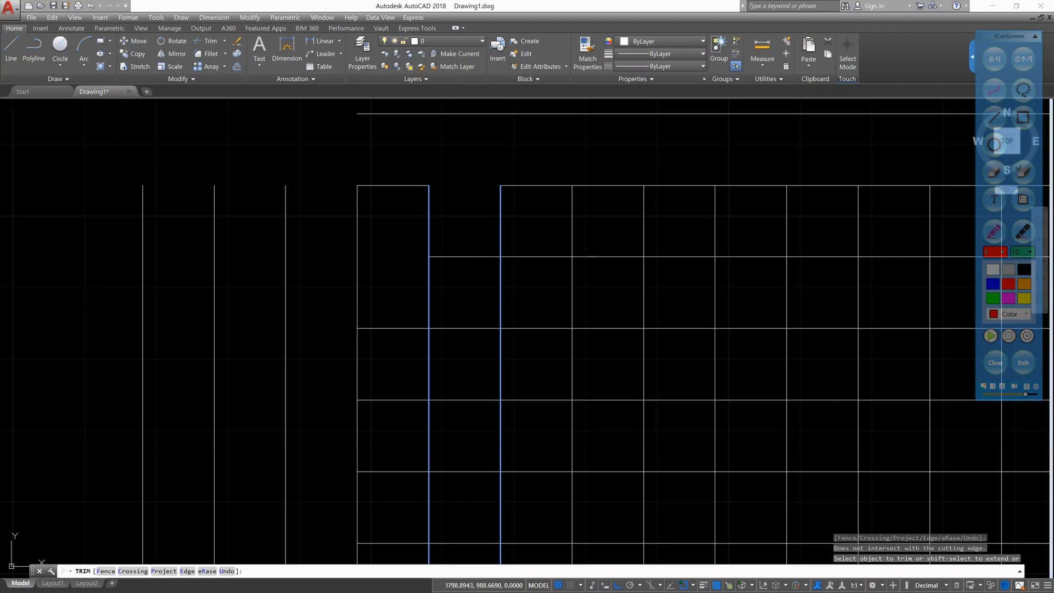
pyautogui.moveTo(470, 261); pyautogui.dragTo(471, 261)
pyautogui.moveTo(435, 221)
pyautogui.mouseDown()
pyautogui.moveTo(425, 217)
pyautogui.moveTo(433, 201)
pyautogui.moveTo(430, 370)
pyautogui.mouseUp()
pyautogui.moveTo(395, 263); pyautogui.dragTo(394, 286)
pyautogui.moveTo(458, 278); pyautogui.dragTo(478, 285)
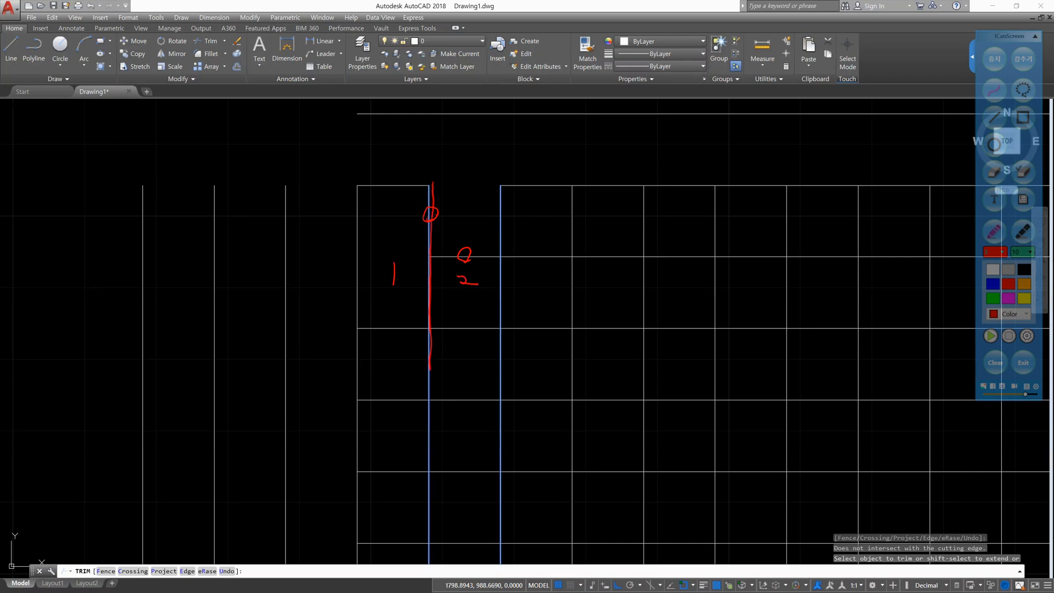
pyautogui.moveTo(405, 274); pyautogui.dragTo(404, 262)
pyautogui.moveTo(468, 268)
pyautogui.mouseDown()
pyautogui.moveTo(474, 293)
pyautogui.moveTo(486, 250)
pyautogui.moveTo(483, 258)
pyautogui.mouseUp()
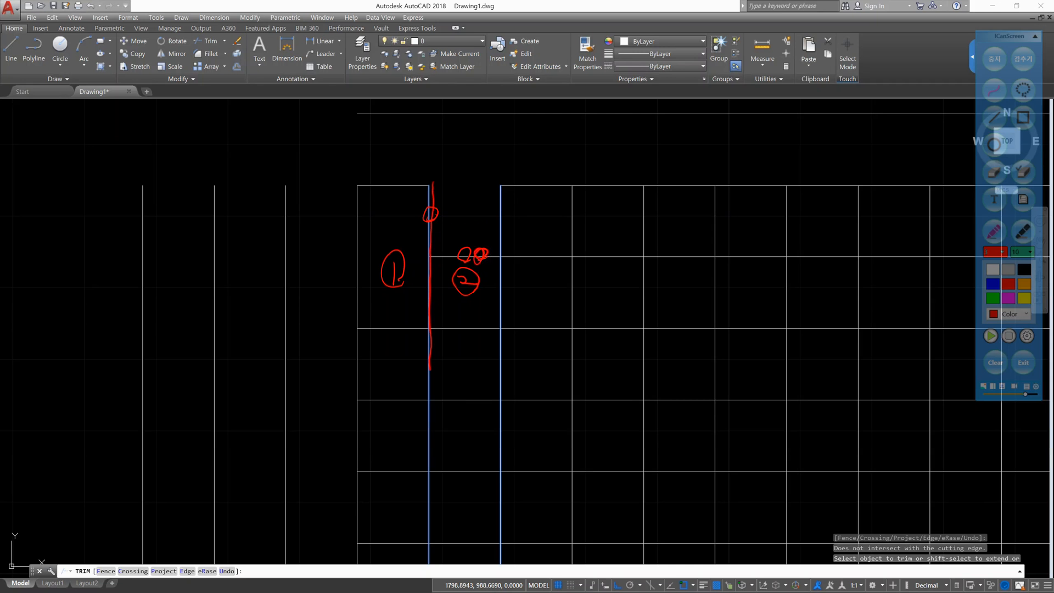
# - Trace the second cutting line in red, number its sides 1 and 2, clear all pen markings and leave drawing mode
pyautogui.moveTo(501, 185); pyautogui.dragTo(499, 378)
pyautogui.moveTo(501, 278); pyautogui.dragTo(497, 291)
pyautogui.moveTo(464, 216); pyautogui.dragTo(463, 235)
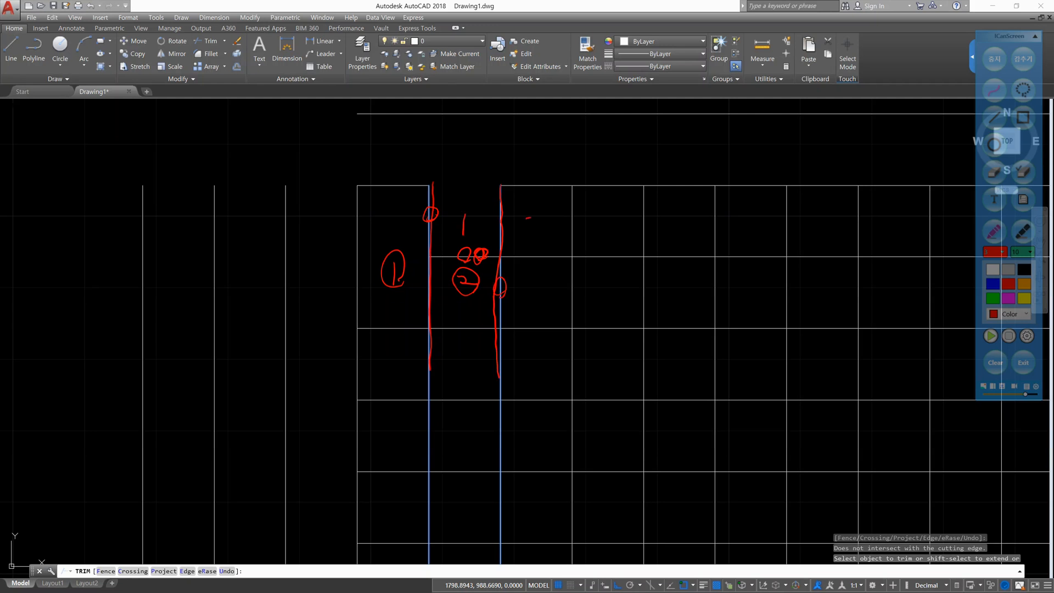
pyautogui.moveTo(527, 220); pyautogui.dragTo(552, 239)
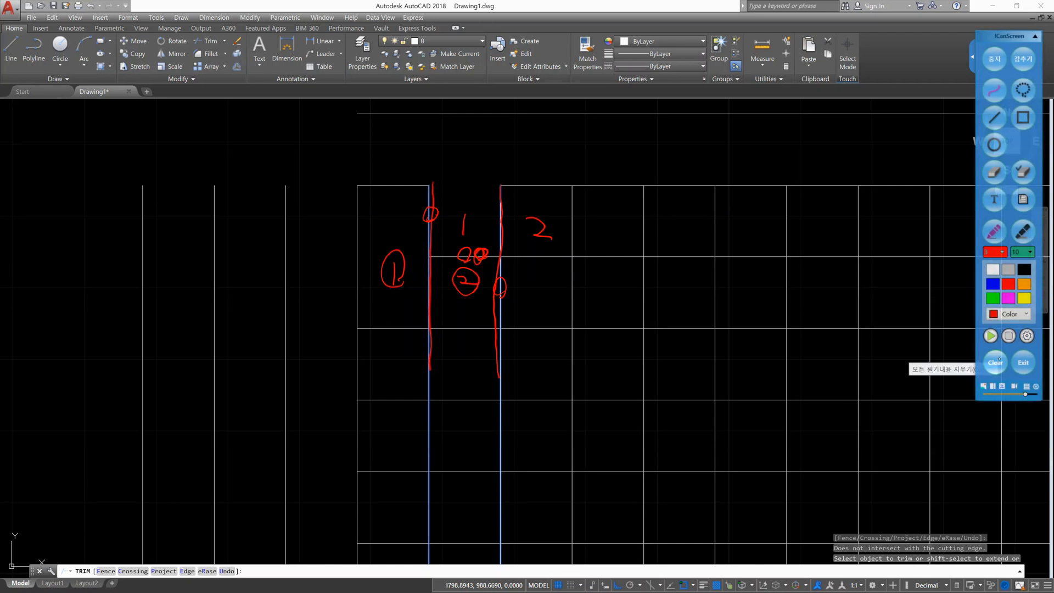
pyautogui.click(995, 363)
pyautogui.click(995, 58)
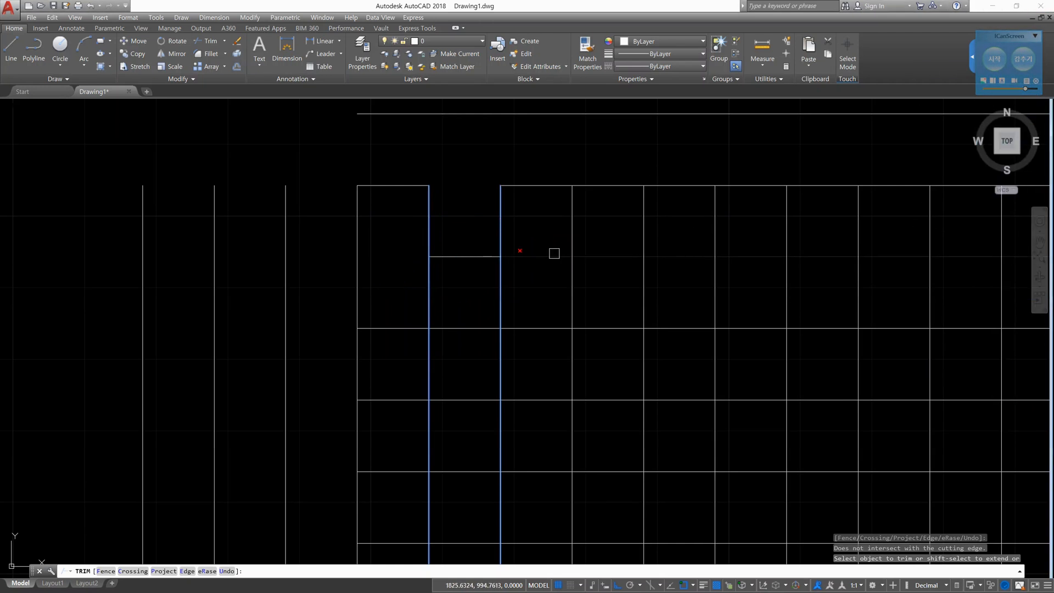
# - Trim the horizontal line just below the upper edge between the two cutting lines and end Trim
pyautogui.click(493, 257)
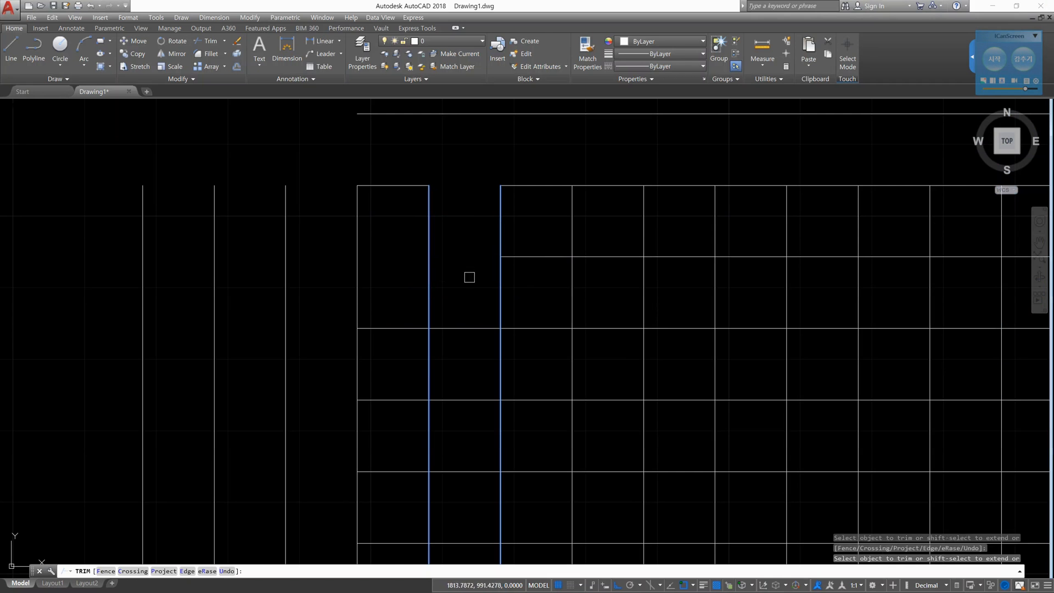
pyautogui.click(440, 272)
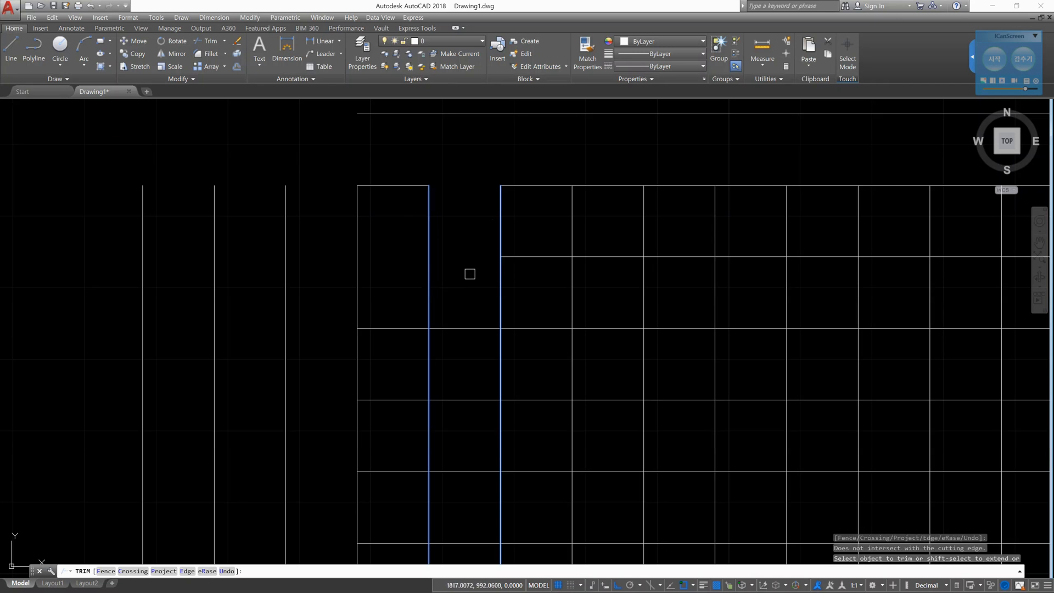
pyautogui.press('Escape')
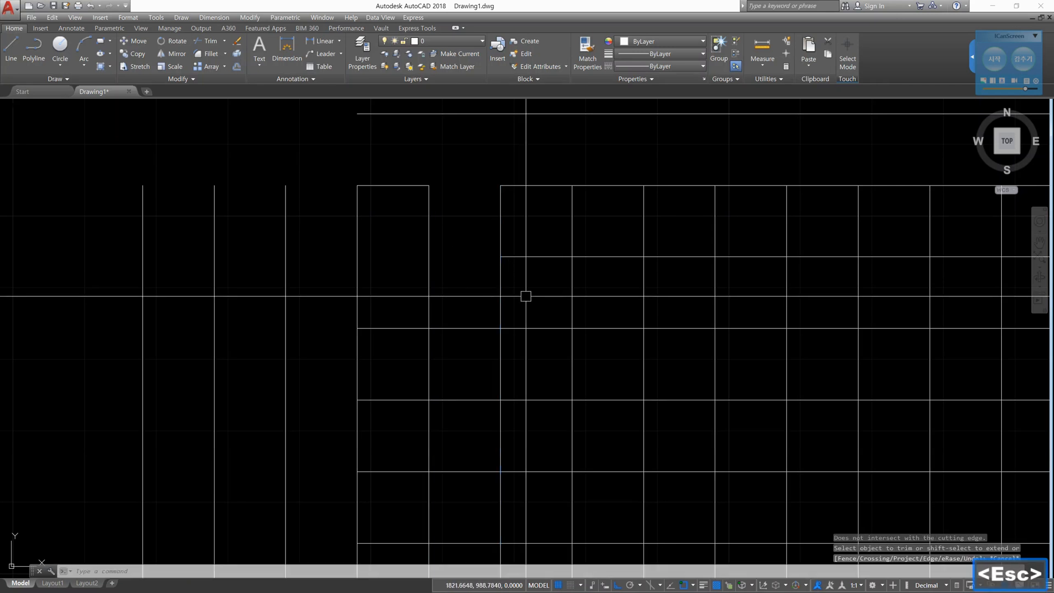
pyautogui.scroll(-2, 567, 261)
pyautogui.scroll(-2, 568, 261)
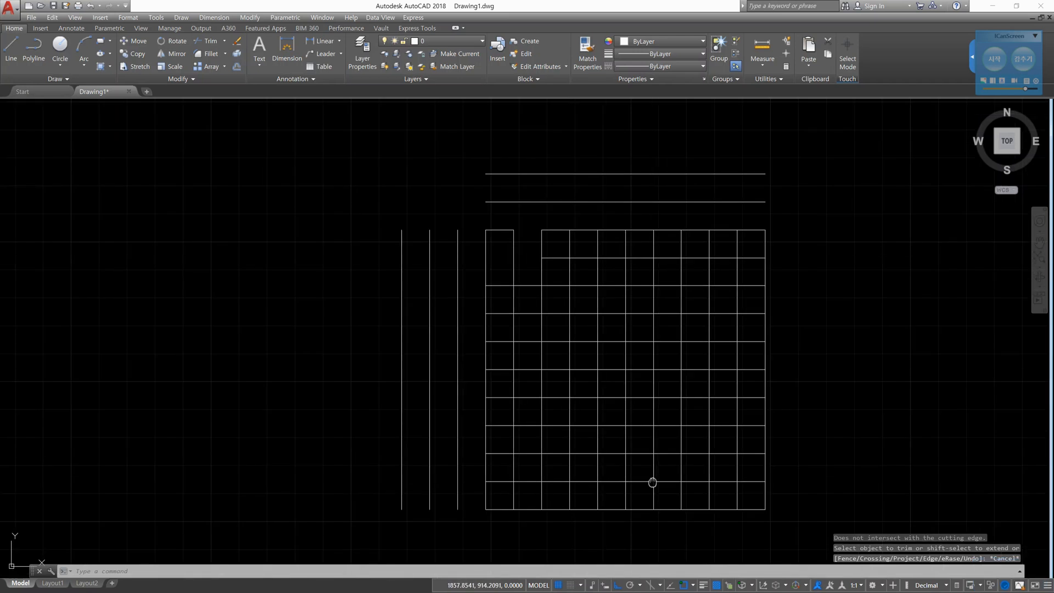
pyautogui.moveTo(652, 482); pyautogui.dragTo(639, 313, button='middle')
pyautogui.scroll(4, 607, 331)
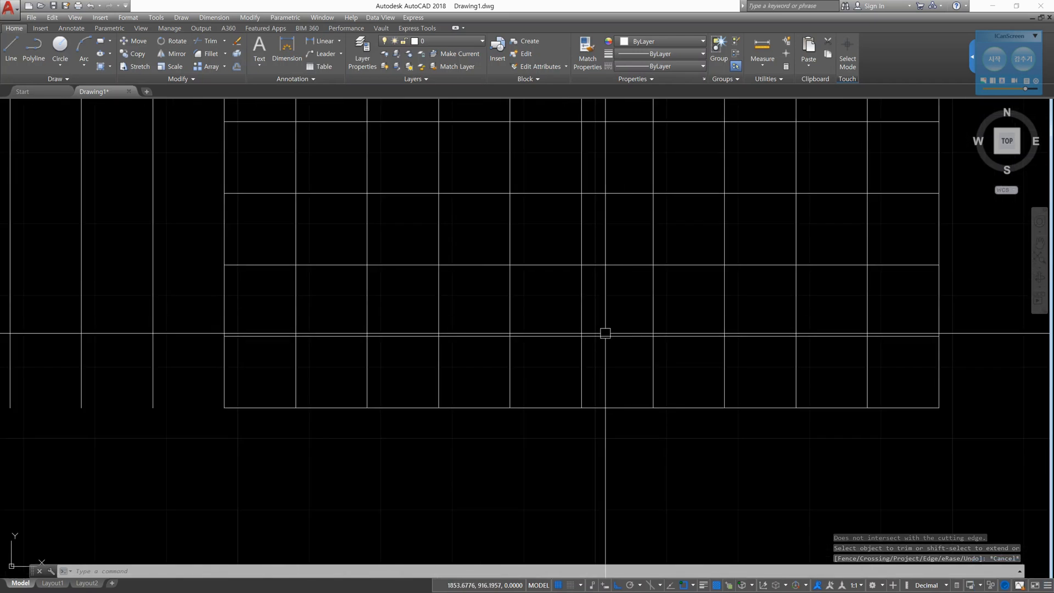
pyautogui.click(579, 367)
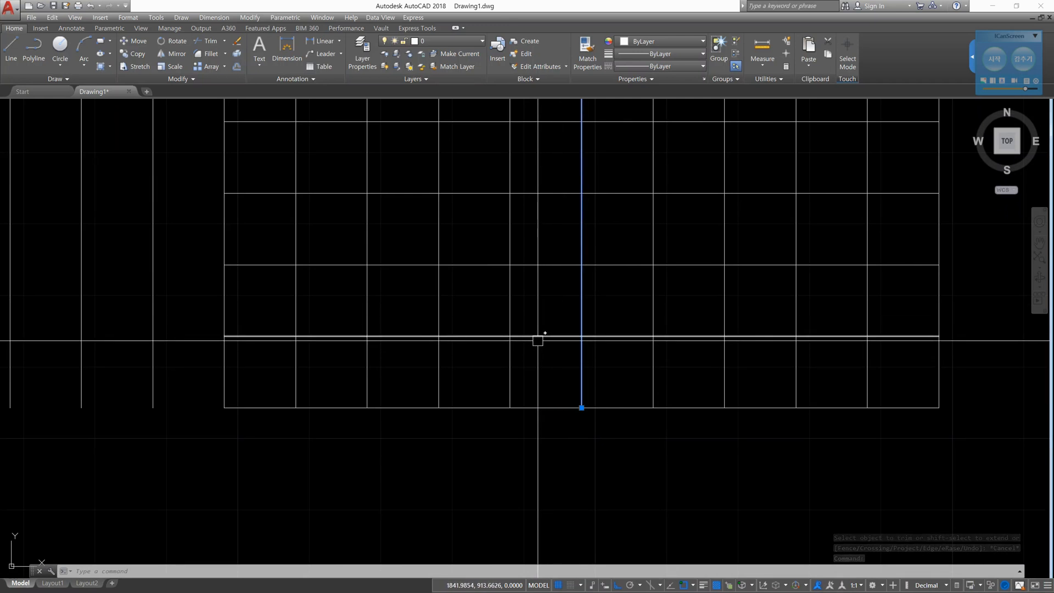
pyautogui.press('Escape')
pyautogui.press('Escape')
pyautogui.press('Escape')
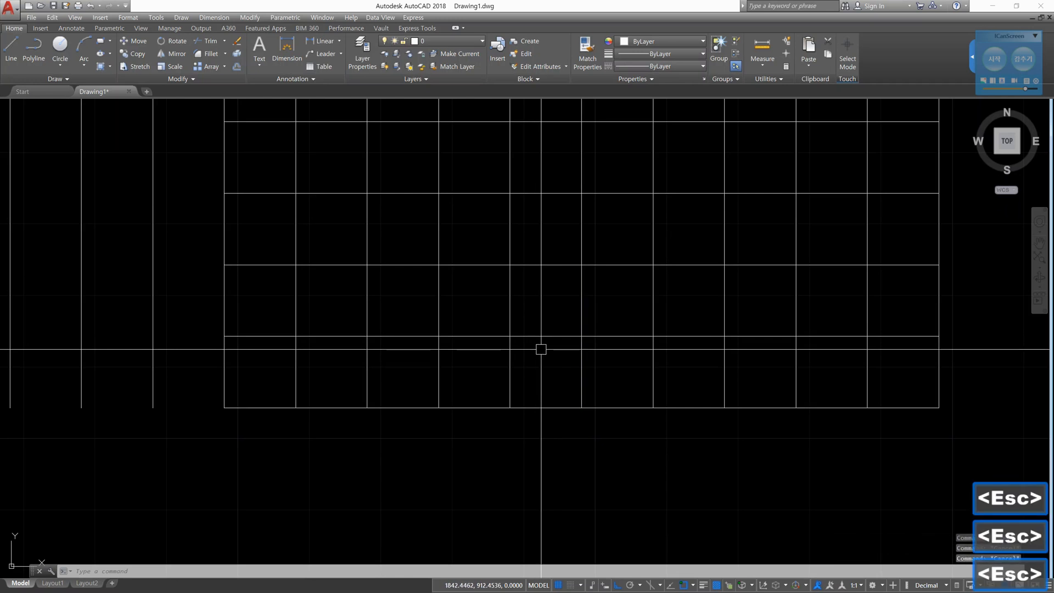
# - Trim the lowest interior horizontal line left of the grid's middle vertical line, using that vertical as the only cutting edge, and end Trim
pyautogui.write('tr')
pyautogui.press('space')
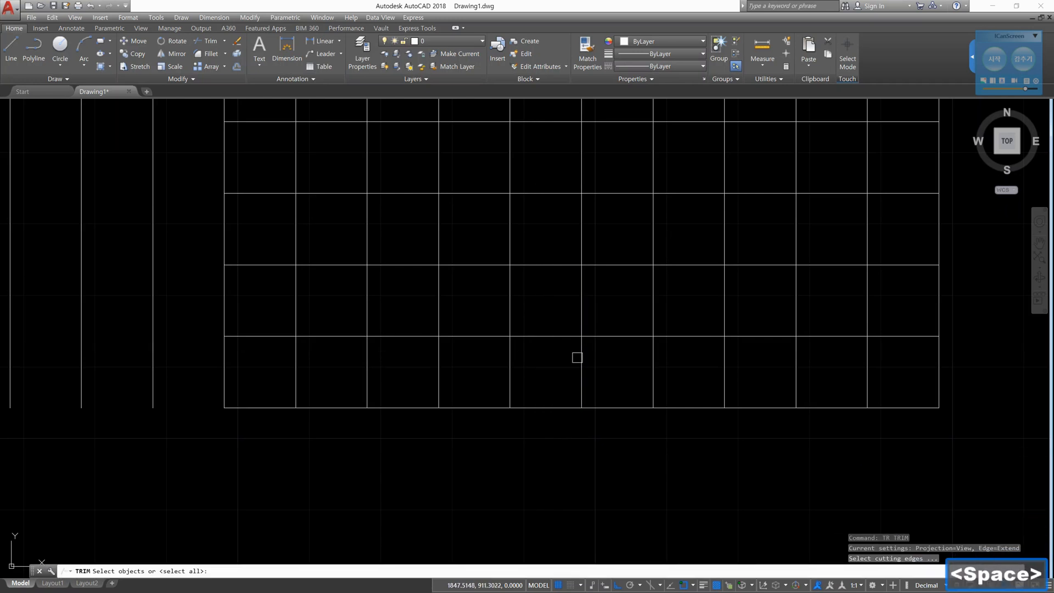
pyautogui.click(582, 356)
pyautogui.press('space')
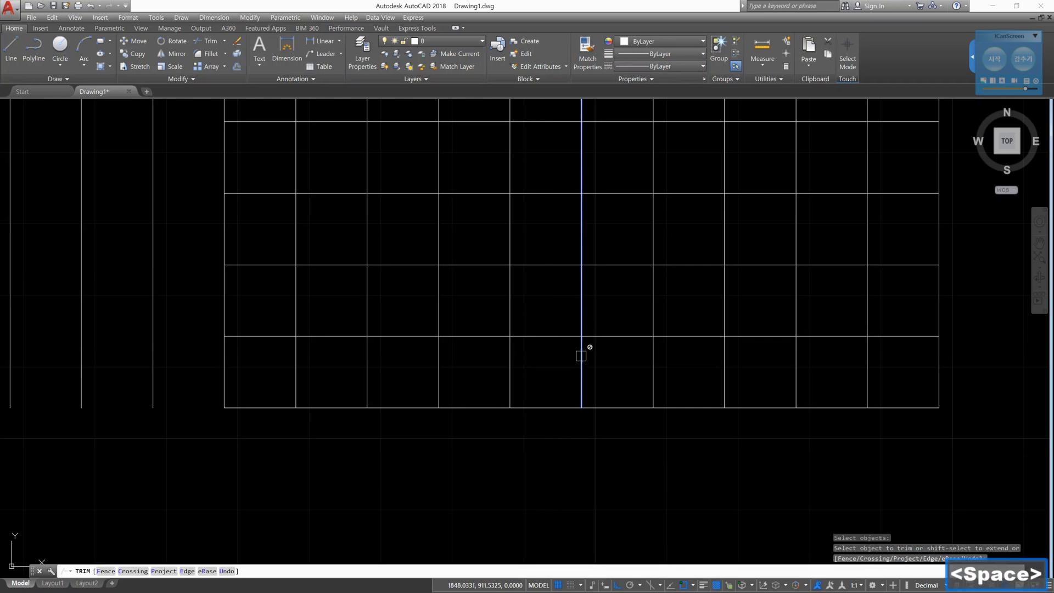
pyautogui.click(560, 336)
pyautogui.press('Escape')
pyautogui.press('Escape')
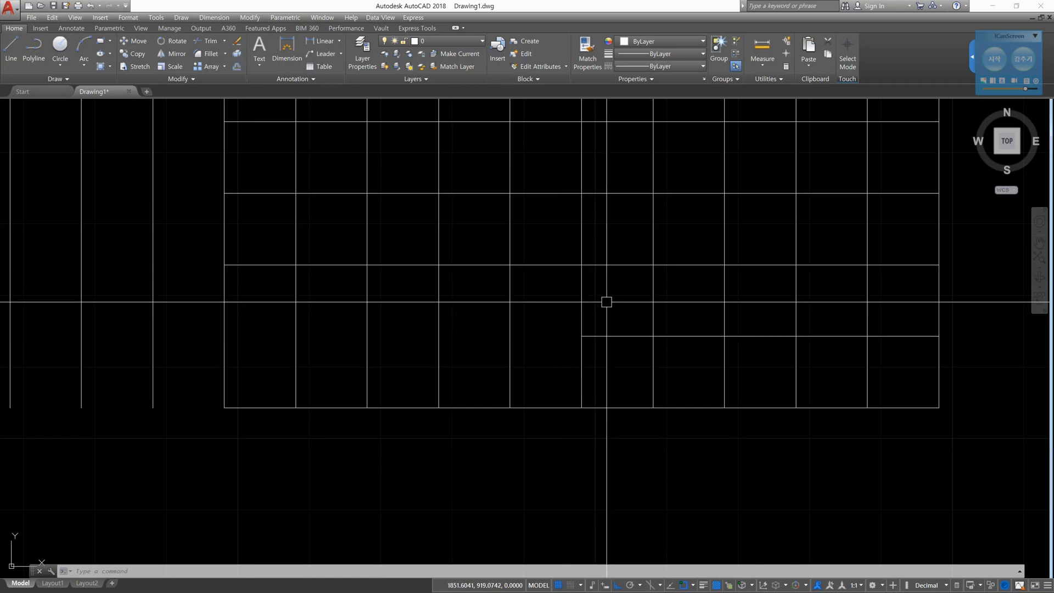
# - With all the grid's vertical lines as cutting edges, trim the second interior horizontal line from the bottom, cell by cell, left of the middle vertical
pyautogui.write('tr')
pyautogui.press('space')
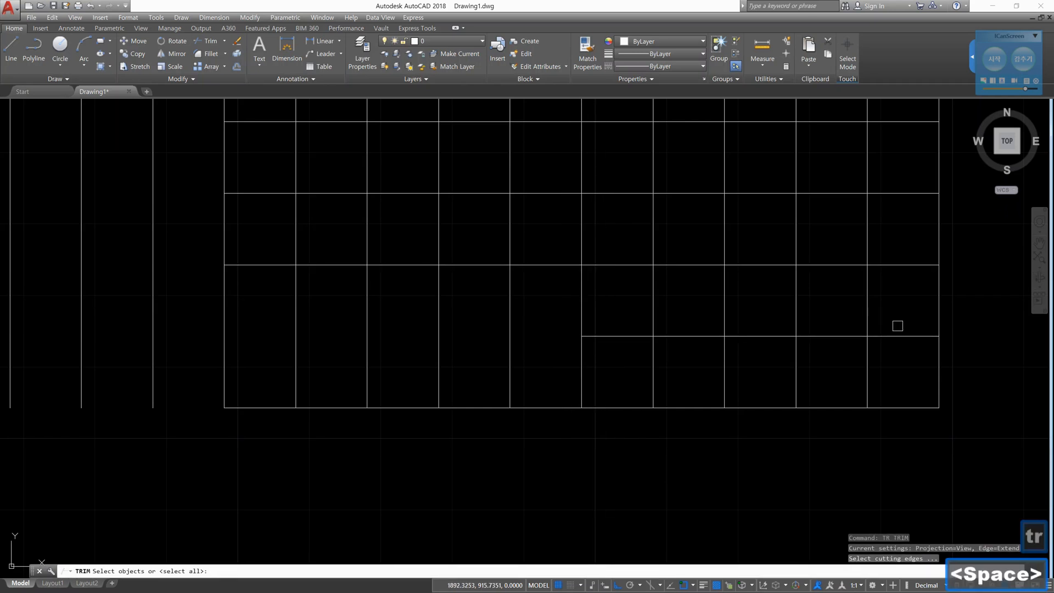
pyautogui.click(1000, 310)
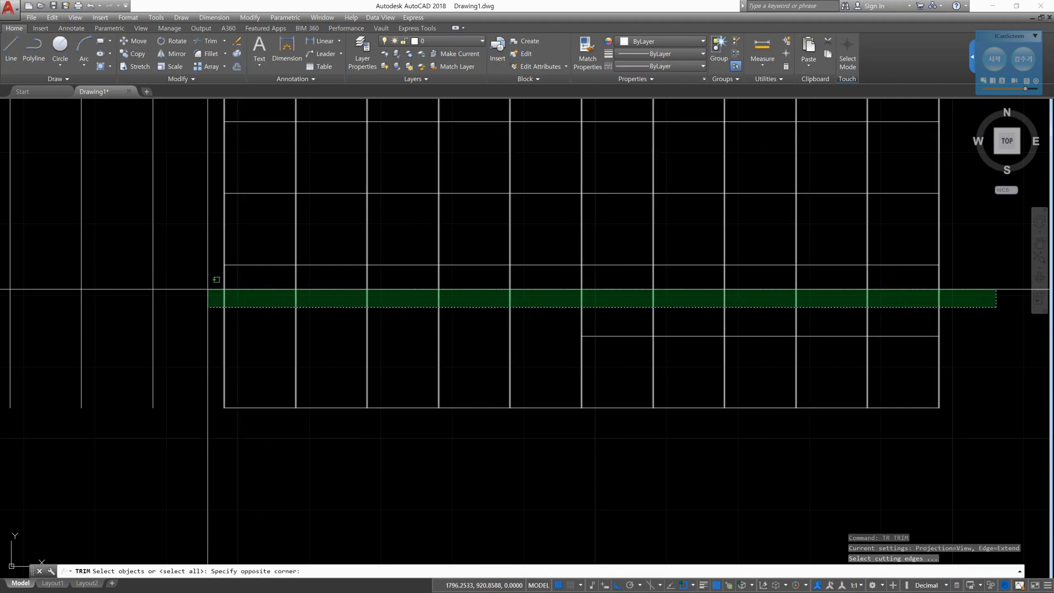
pyautogui.click(200, 289)
pyautogui.press('space')
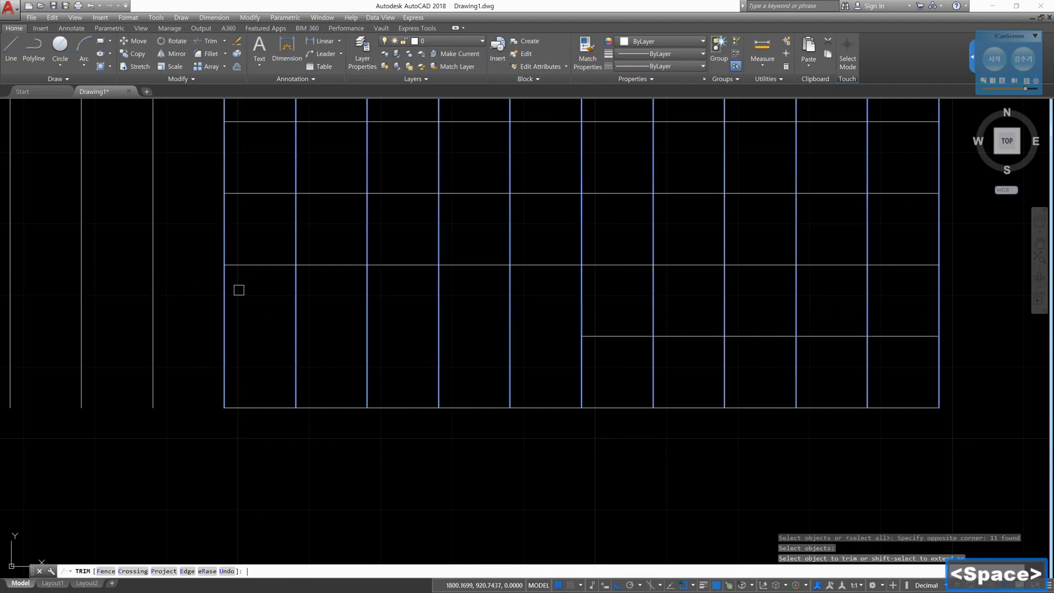
pyautogui.click(258, 264)
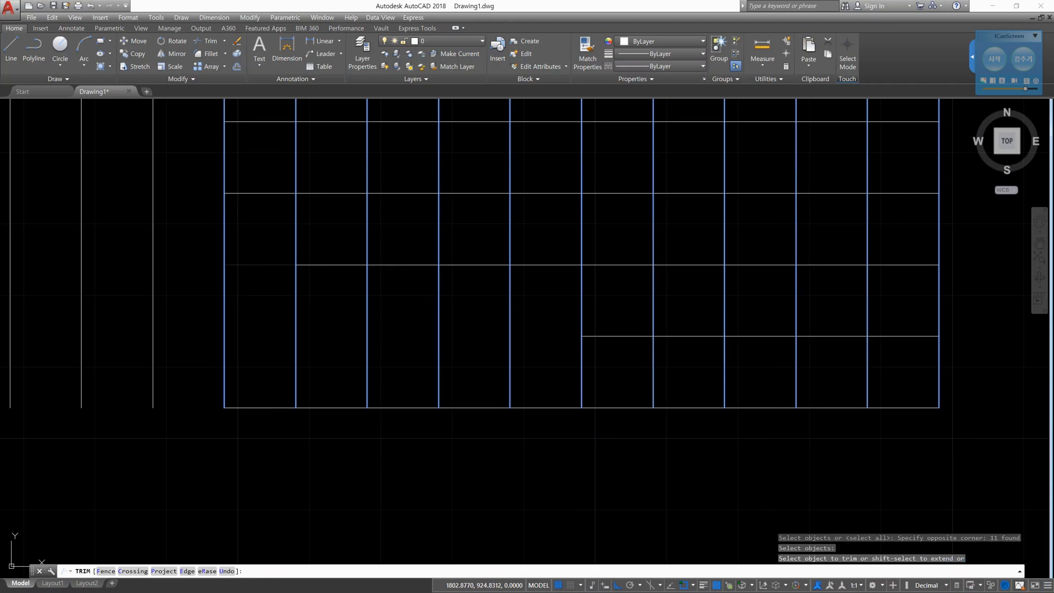
pyautogui.click(316, 264)
pyautogui.click(387, 264)
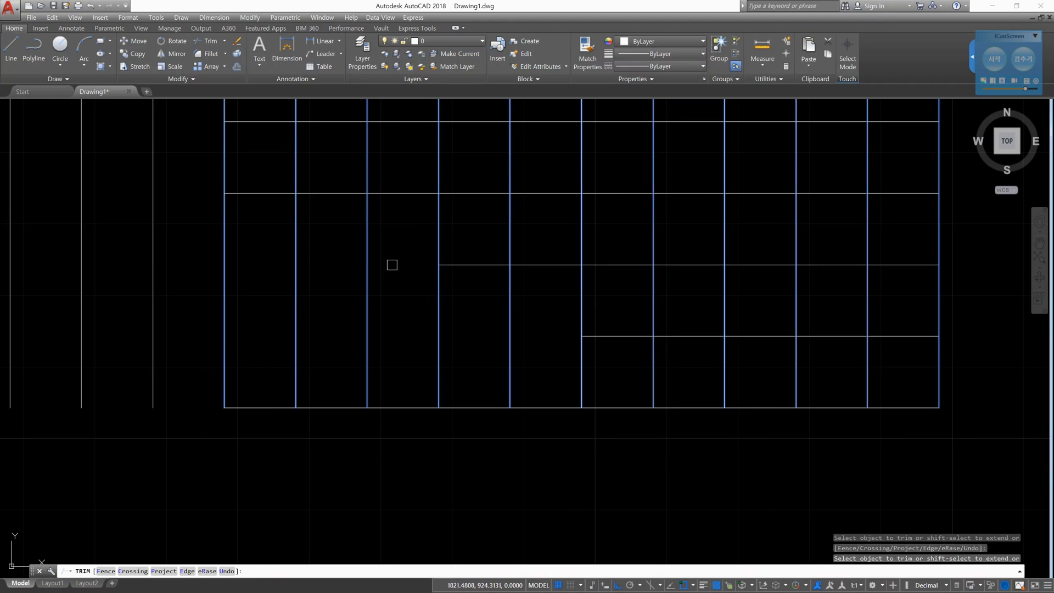
pyautogui.click(464, 266)
pyautogui.click(543, 265)
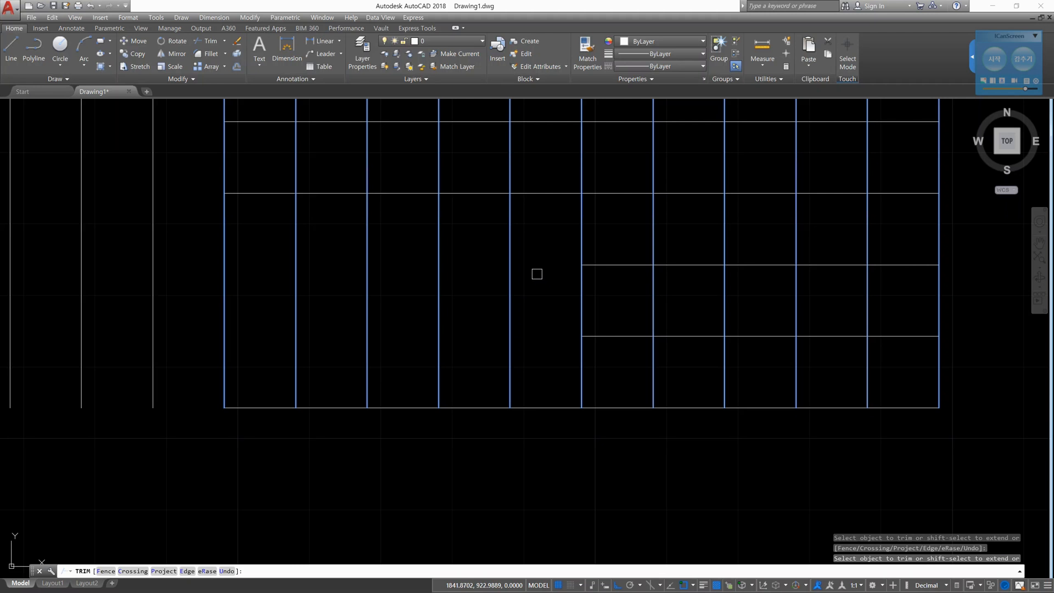
# - Try trimming the second vertical line, and trim the third interior horizontal from the bottom between the second and middle verticals, ending Trim
pyautogui.click(296, 297)
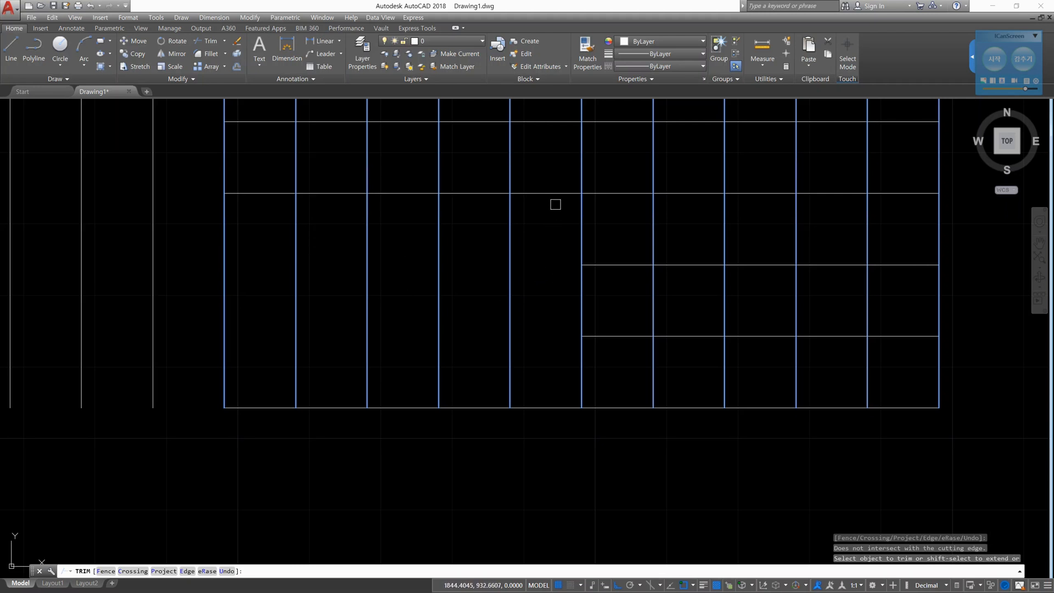
pyautogui.click(558, 194)
pyautogui.click(492, 193)
pyautogui.click(423, 193)
pyautogui.click(346, 194)
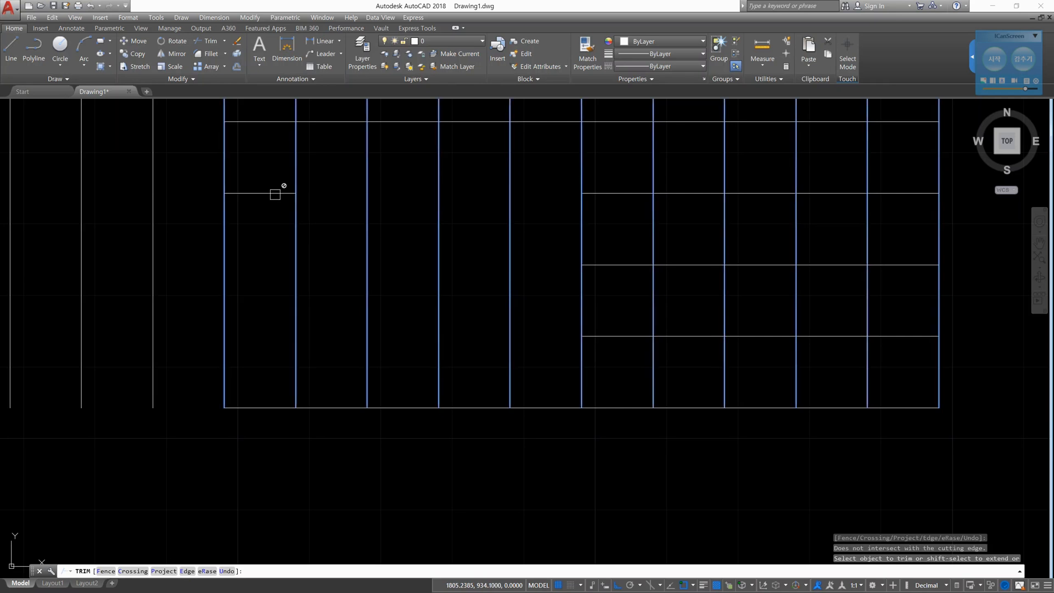
pyautogui.press('Return')
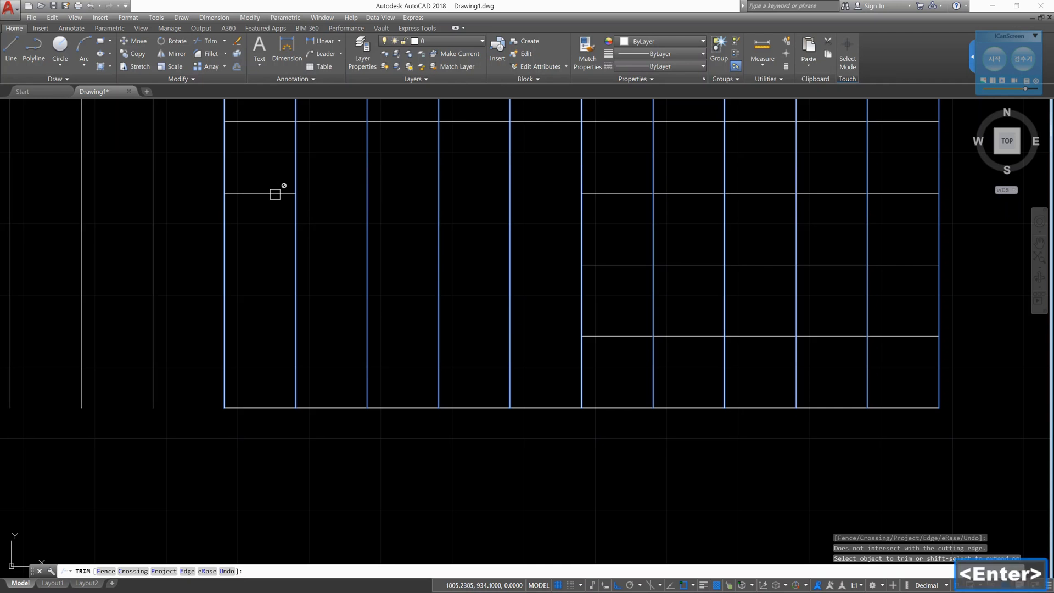
# - Trim the fourth interior horizontal line from the bottom left of the middle vertical, using only that vertical as cutting edge, and end Trim
pyautogui.moveTo(423, 232); pyautogui.dragTo(425, 307, button='middle')
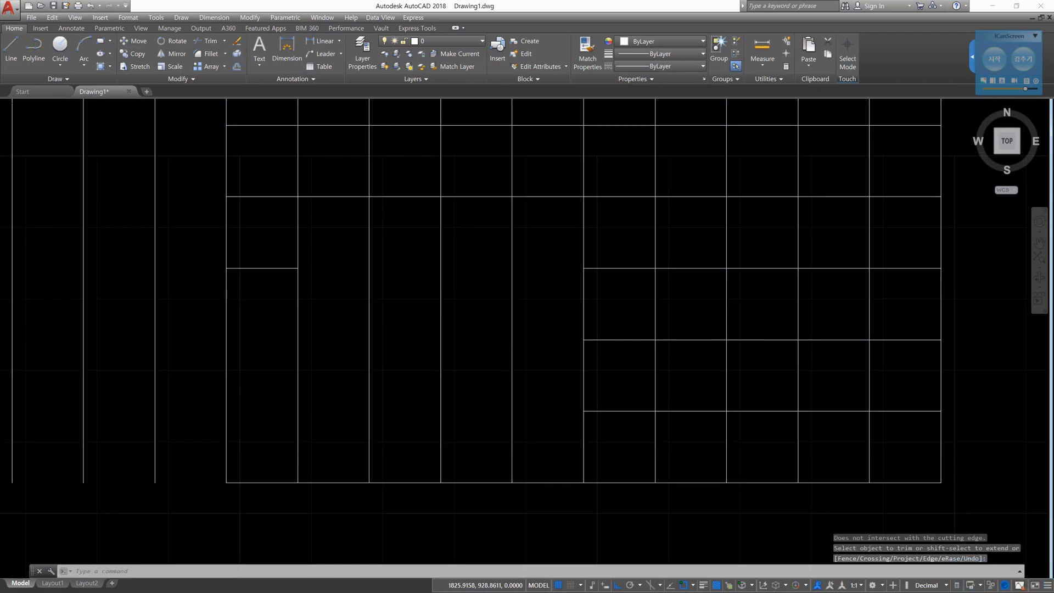
pyautogui.write('tr')
pyautogui.press('space')
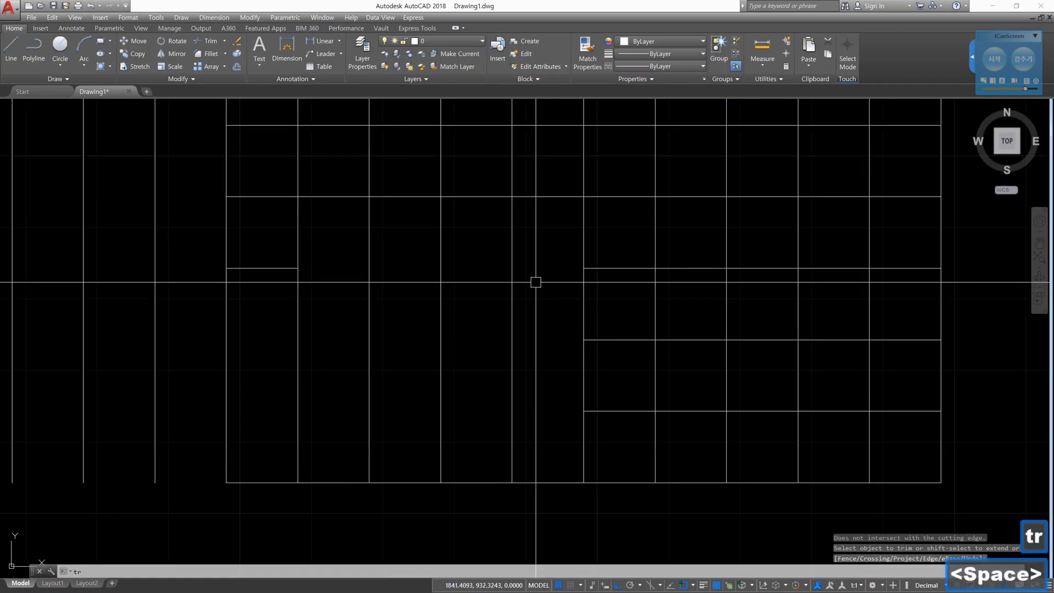
pyautogui.click(581, 244)
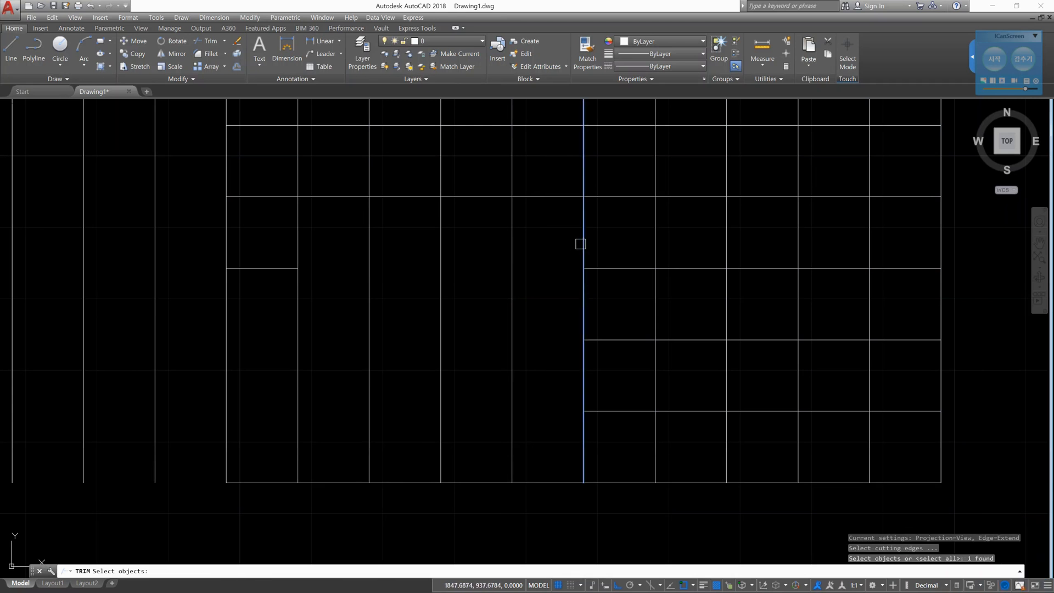
pyautogui.press('space')
pyautogui.click(556, 196)
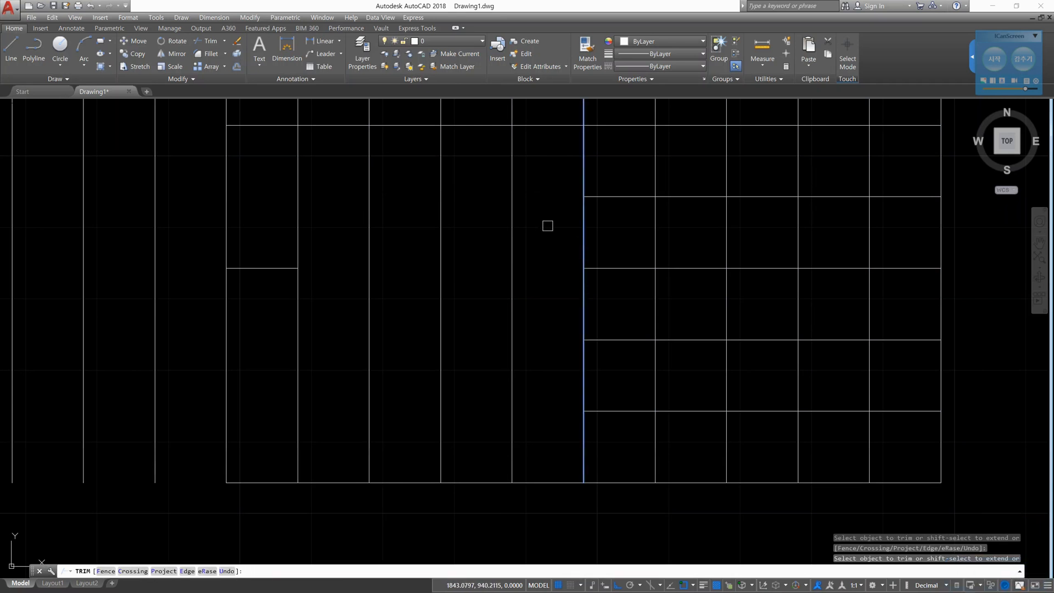
pyautogui.press('Escape')
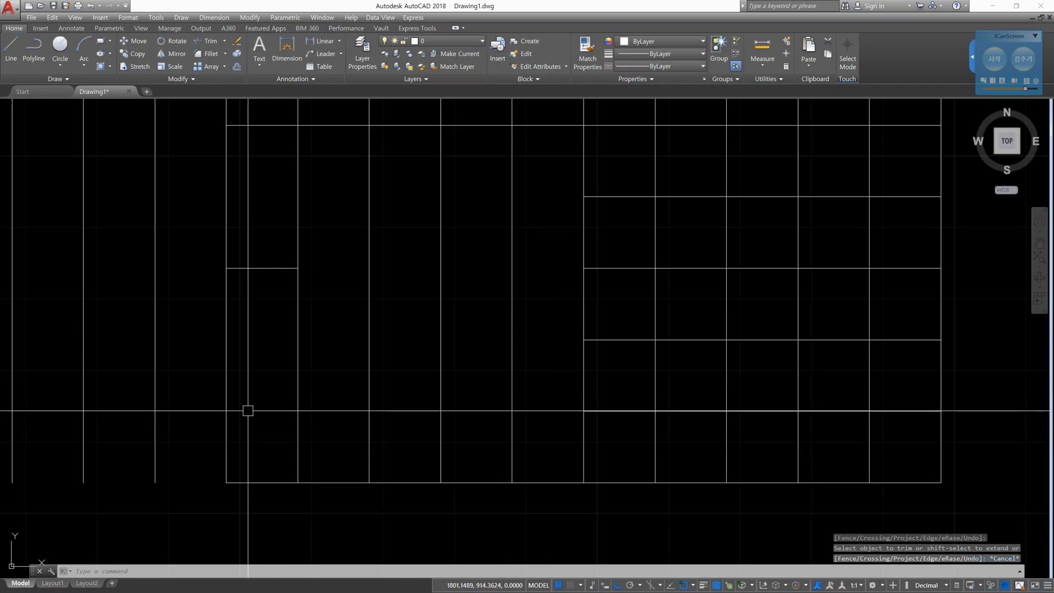
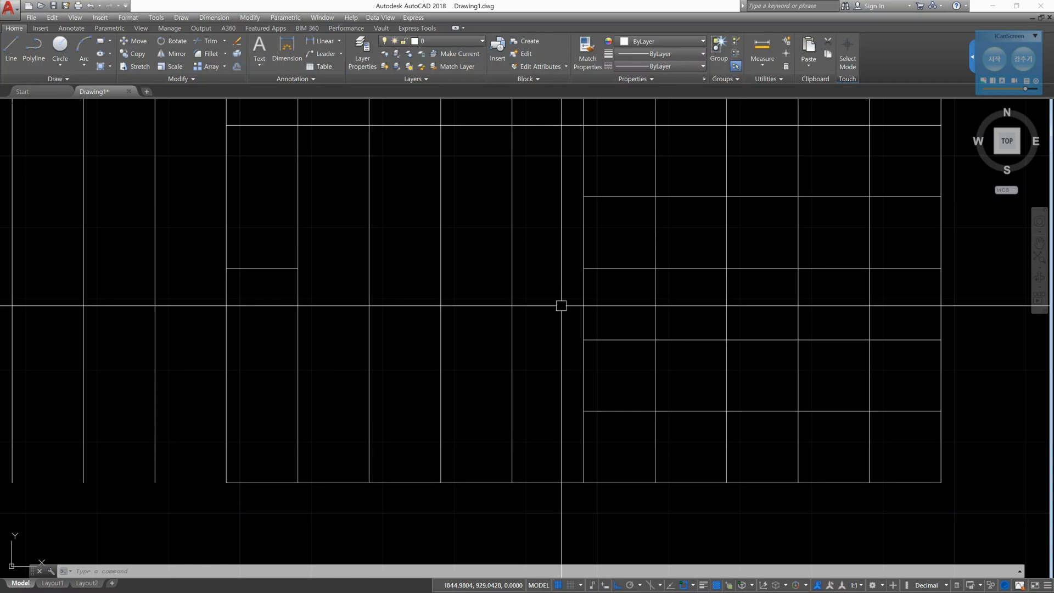
# - Set Trim's edge extension mode to No extend, using the grid's middle vertical line as cutting edge, and end Trim
pyautogui.scroll(-2, 552, 280)
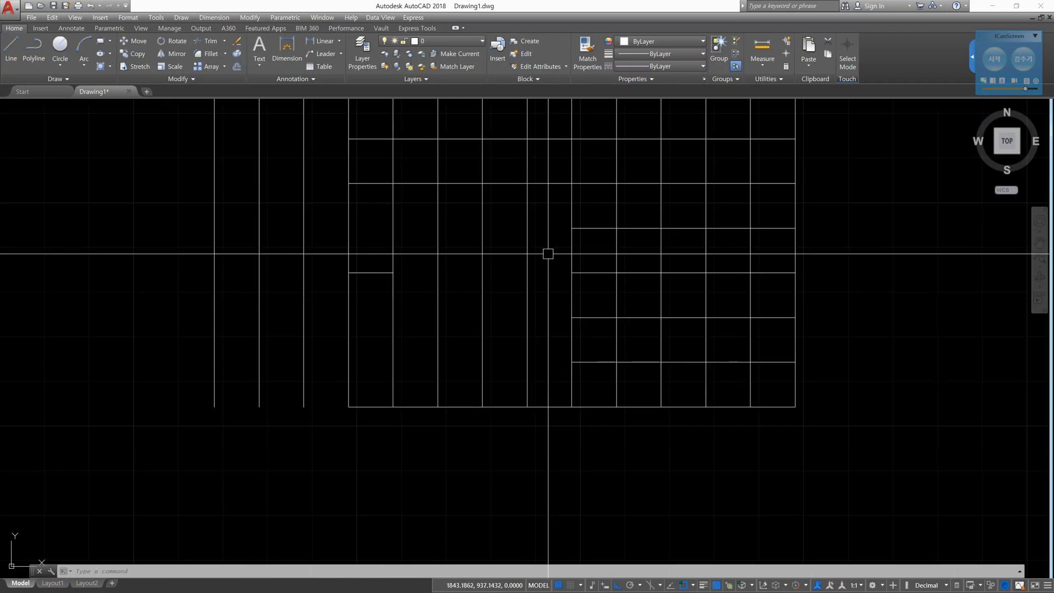
pyautogui.moveTo(549, 237); pyautogui.dragTo(566, 406, button='middle')
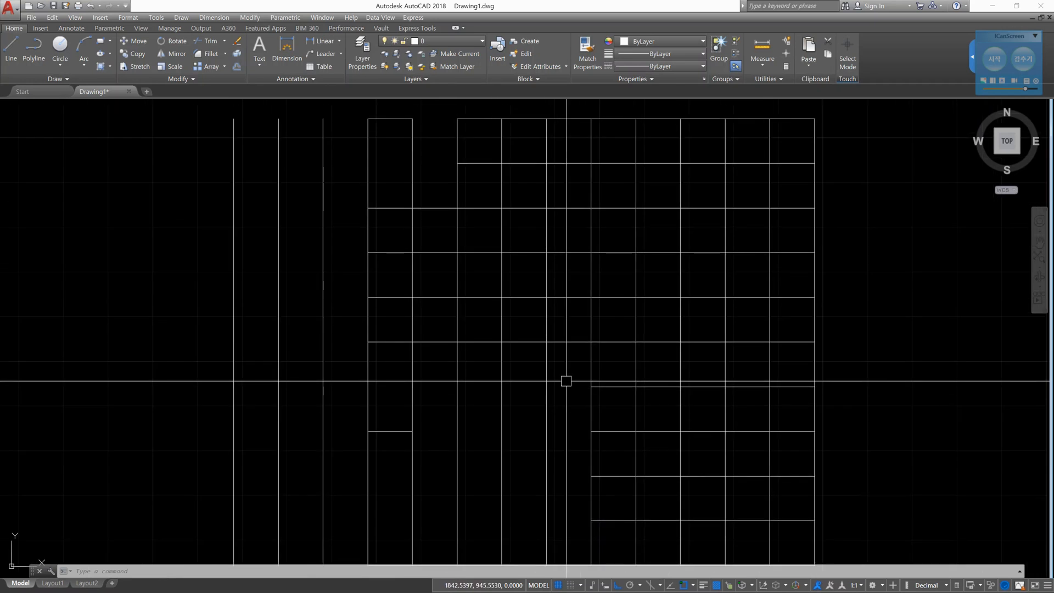
pyautogui.moveTo(568, 235); pyautogui.dragTo(560, 420, button='middle')
pyautogui.write('tr')
pyautogui.press('Return')
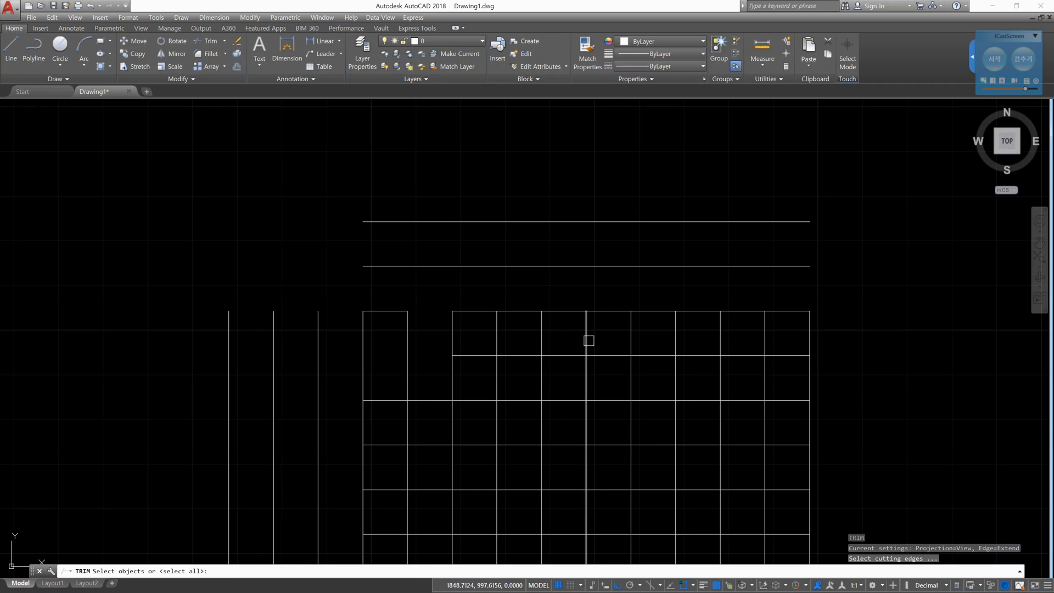
pyautogui.write('e')
pyautogui.press('Return')
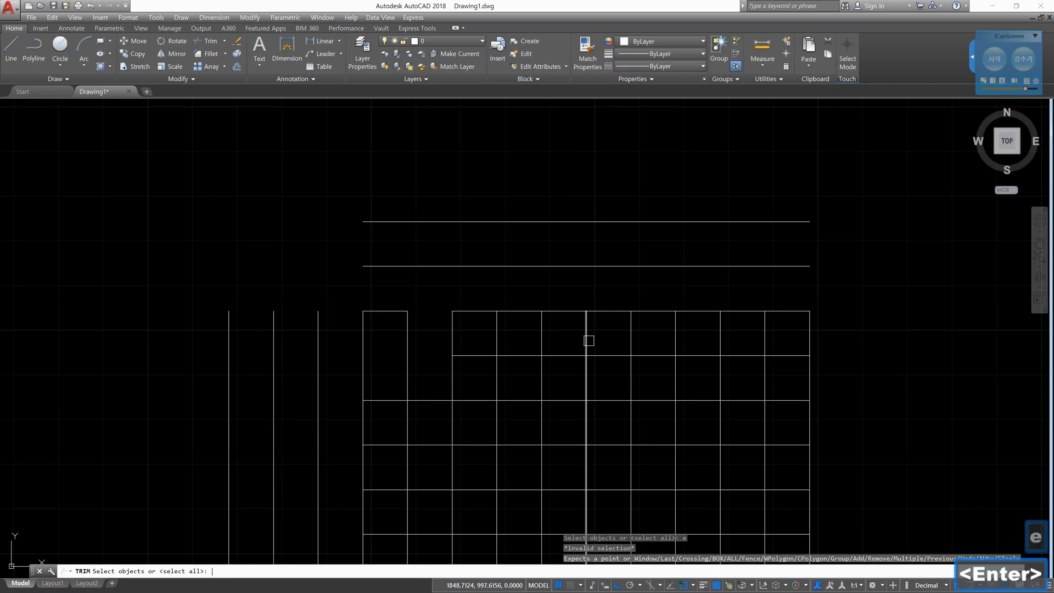
pyautogui.click(588, 341)
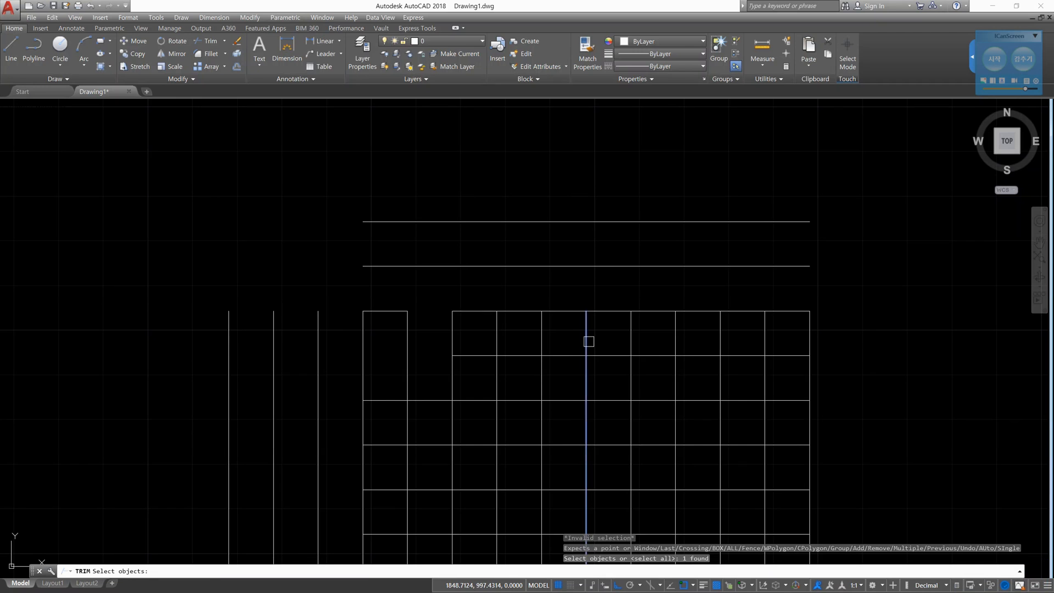
pyautogui.press('Return')
pyautogui.click(588, 340)
pyautogui.write('e')
pyautogui.press('Return')
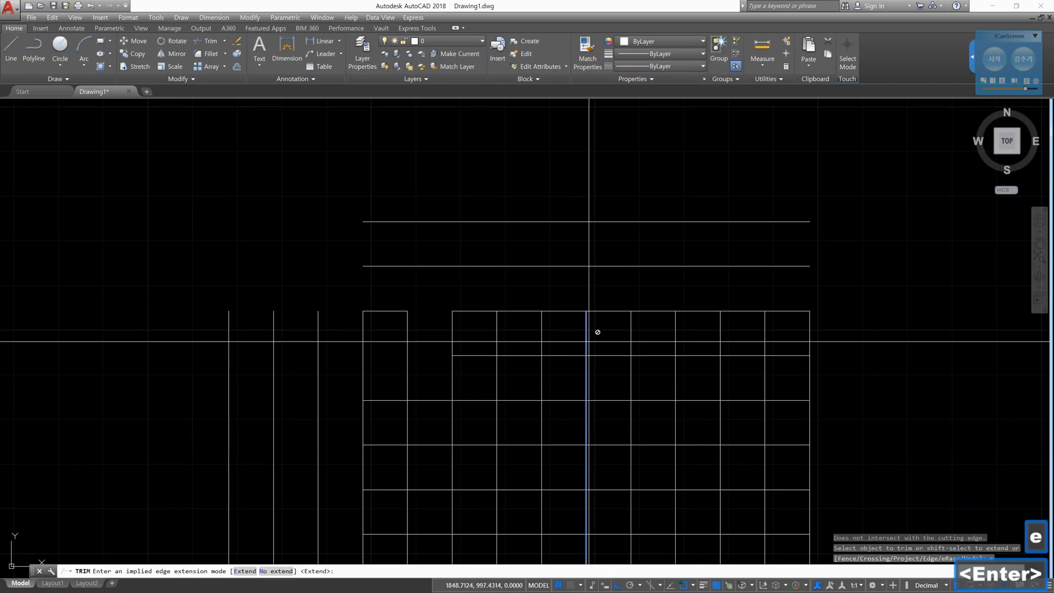
pyautogui.write('n')
pyautogui.press('Return')
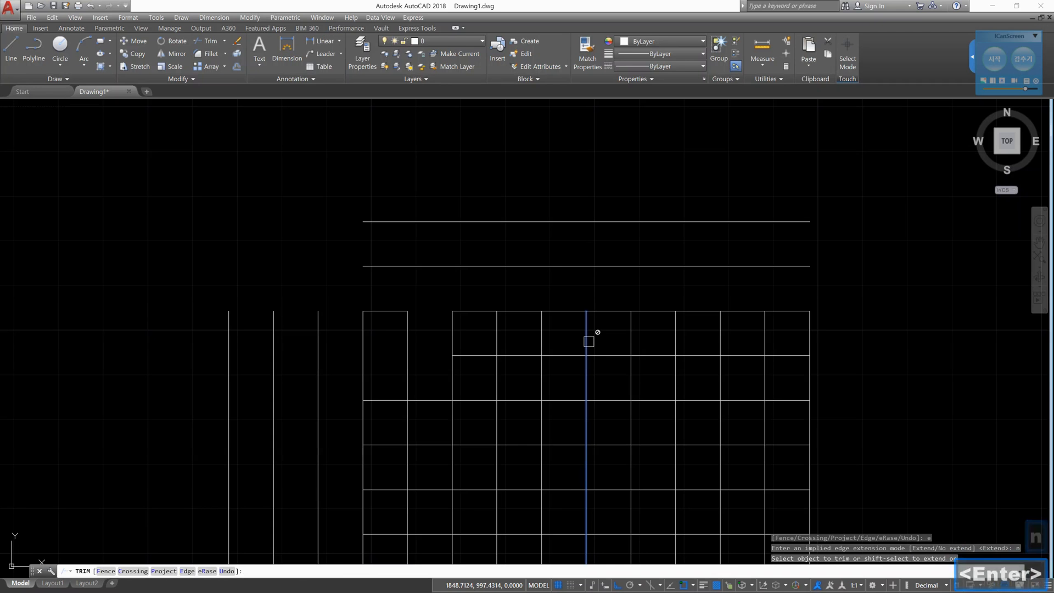
pyautogui.press('Escape')
pyautogui.press('Escape')
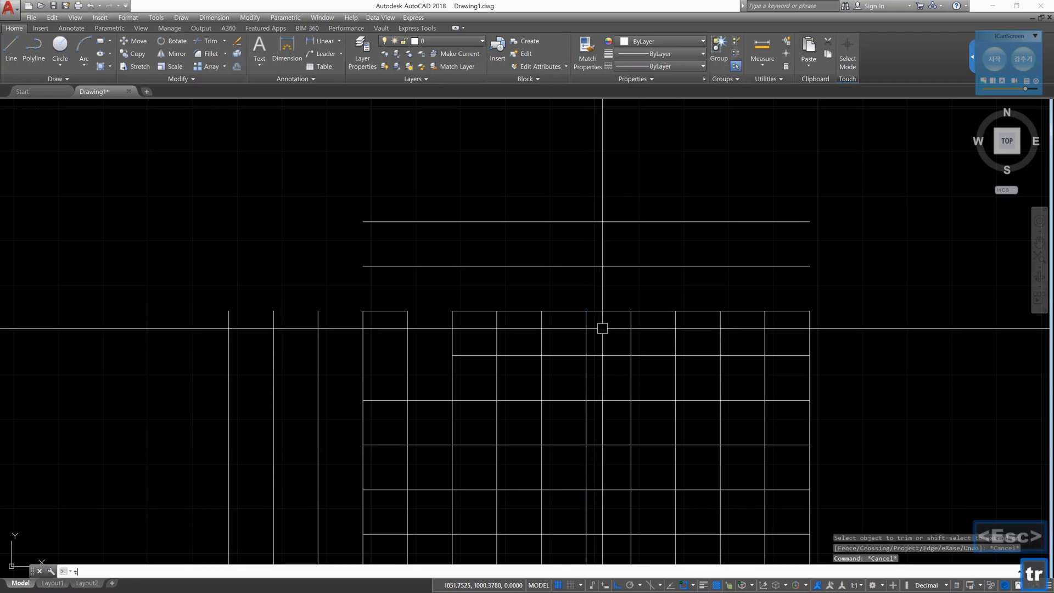
# - Start Trim with the grid's middle vertical line as the only cutting edge, and circle the Edge option in red
pyautogui.write('tr')
pyautogui.press('Return')
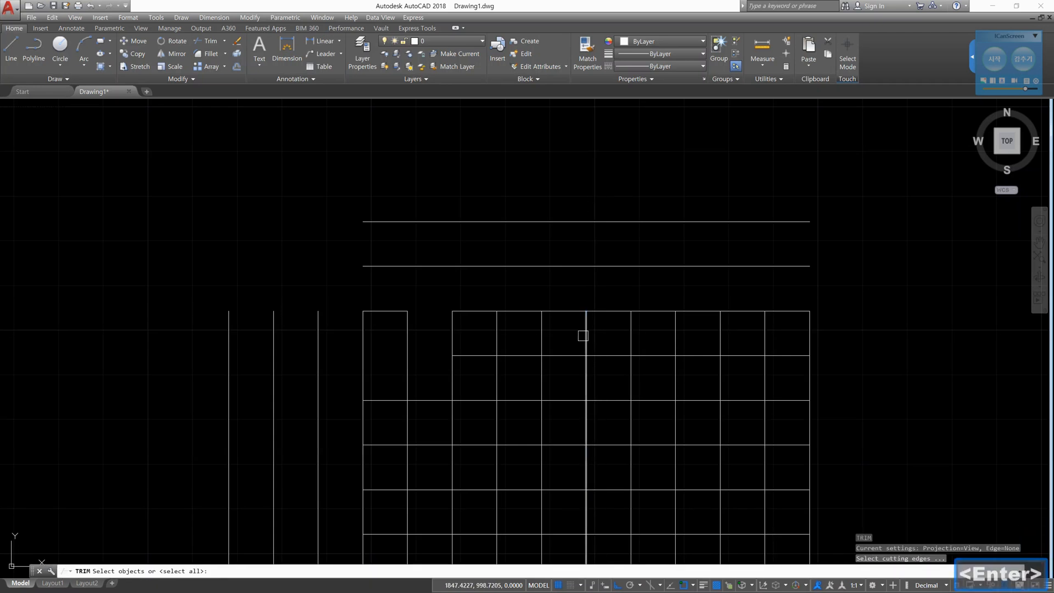
pyautogui.click(583, 336)
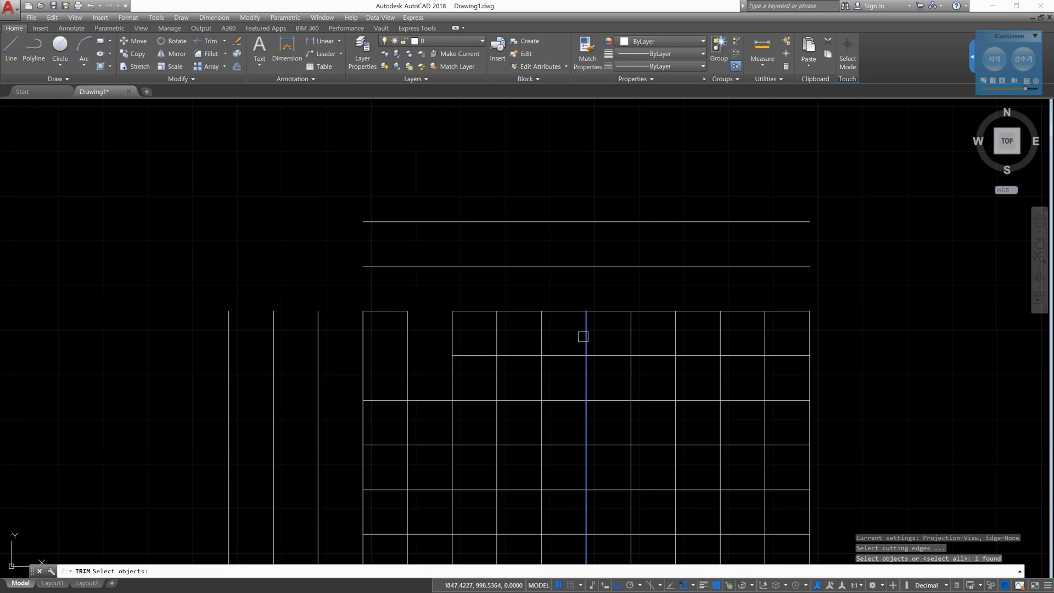
pyautogui.press('space')
pyautogui.click(583, 337)
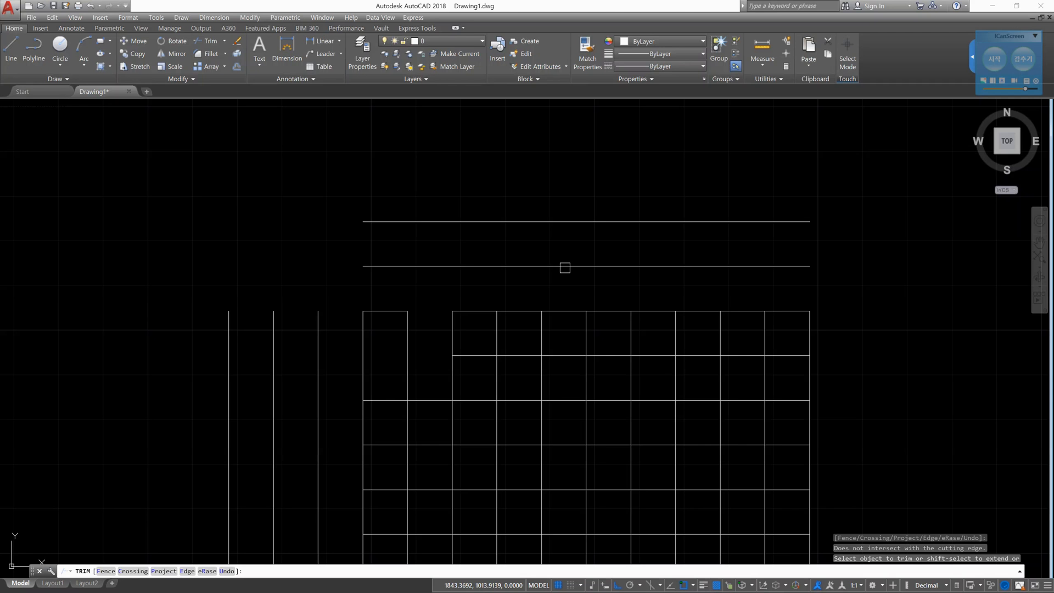
pyautogui.click(995, 60)
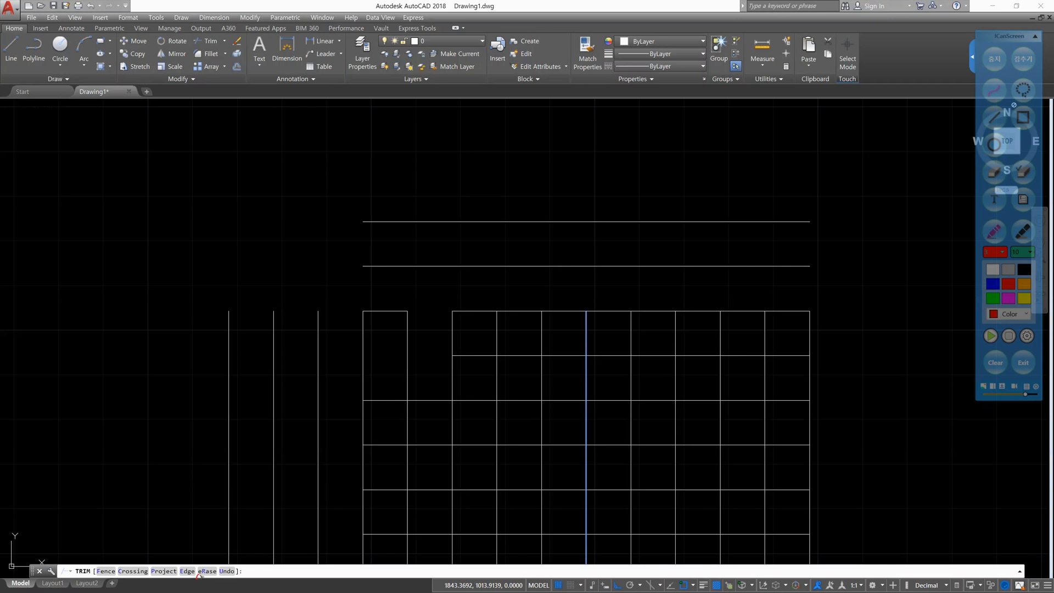
pyautogui.moveTo(200, 576)
pyautogui.mouseDown()
pyautogui.moveTo(177, 564)
pyautogui.moveTo(201, 578)
pyautogui.mouseUp()
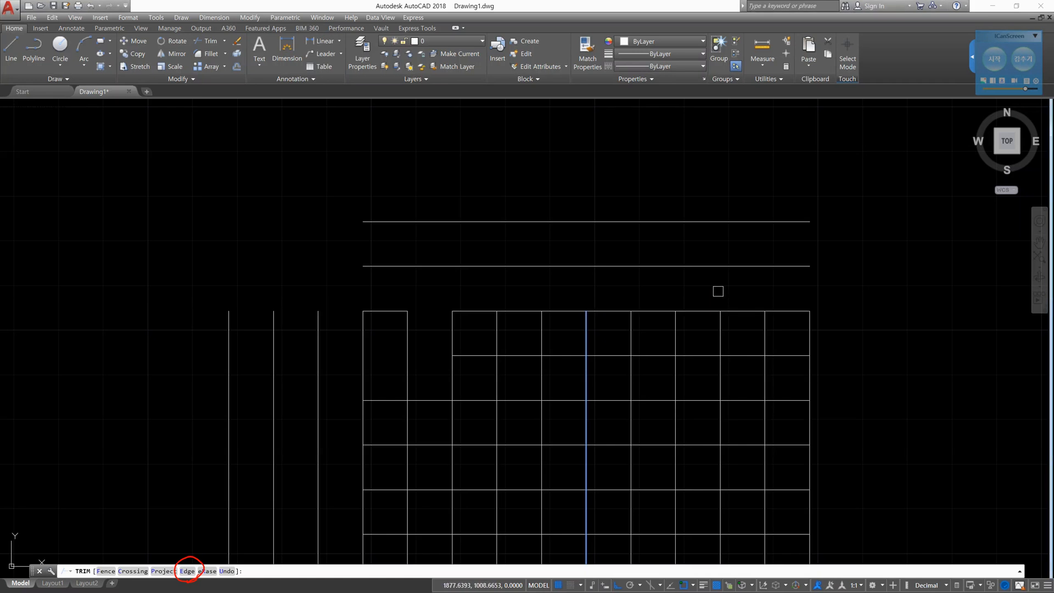
# - Set the edge mode to Extend and trim the lower horizontal line above the grid, left of the middle vertical's extension
pyautogui.write('e')
pyautogui.press('Return')
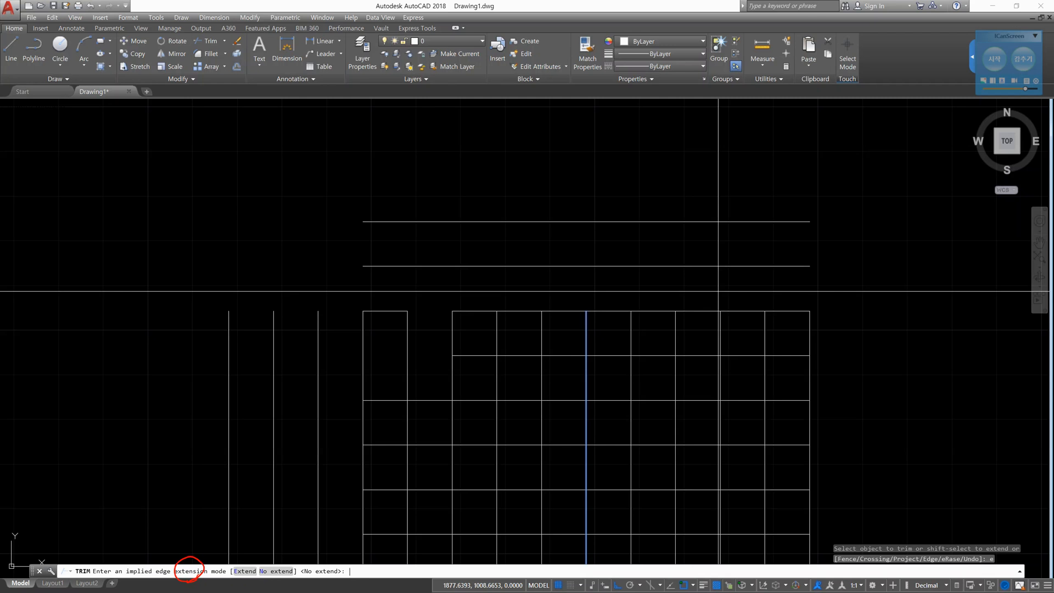
pyautogui.write('e')
pyautogui.press('Return')
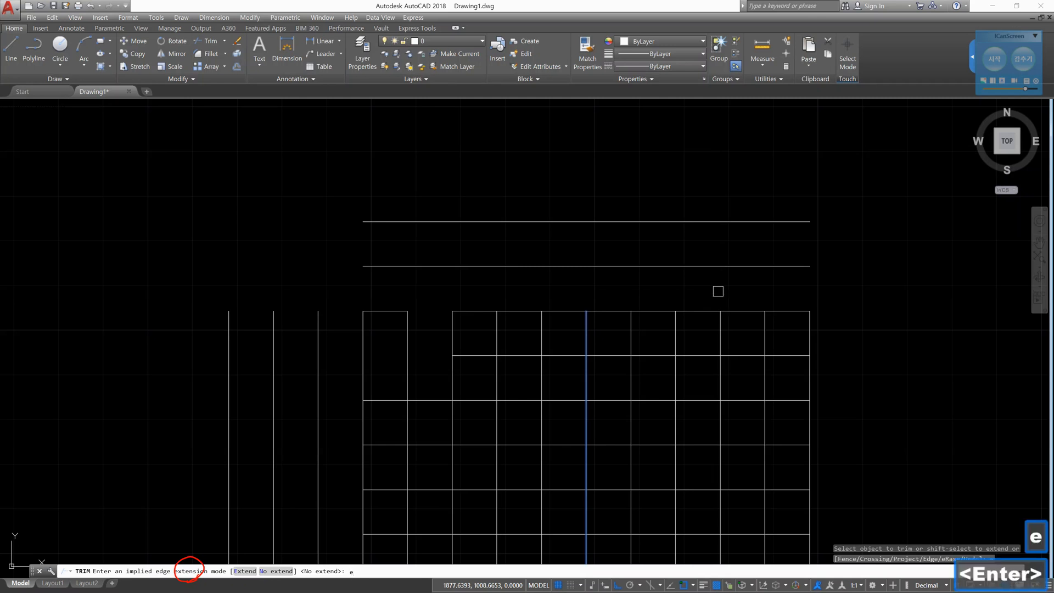
pyautogui.click(547, 265)
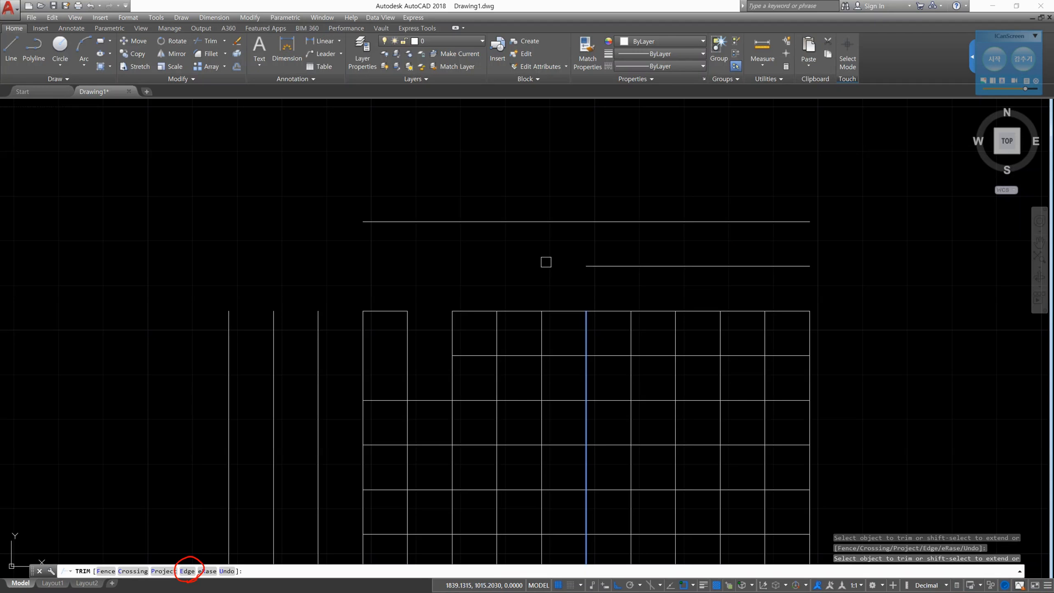
# - Mark the middle vertical line and its upward extension with red freehand strokes, clear all annotations, and end Trim
pyautogui.click(994, 59)
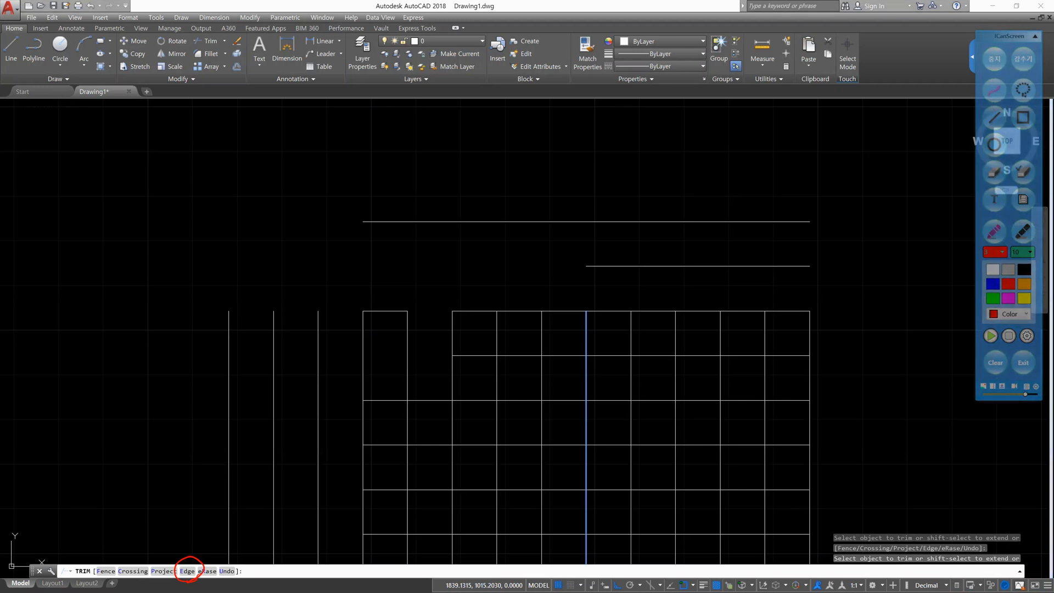
pyautogui.click(1010, 284)
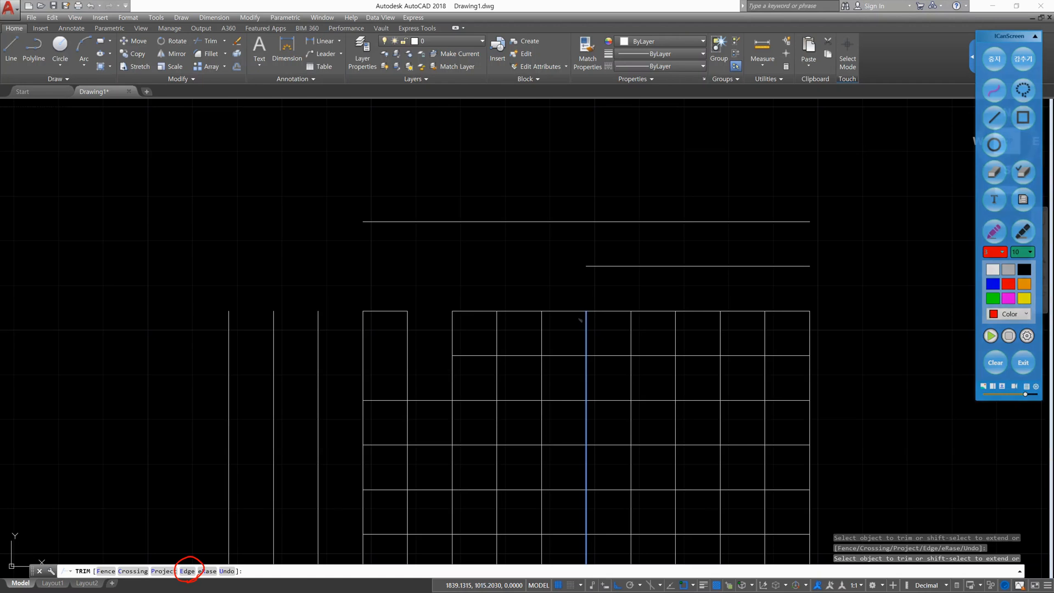
pyautogui.moveTo(586, 313); pyautogui.dragTo(588, 562)
pyautogui.moveTo(587, 314); pyautogui.dragTo(582, 97)
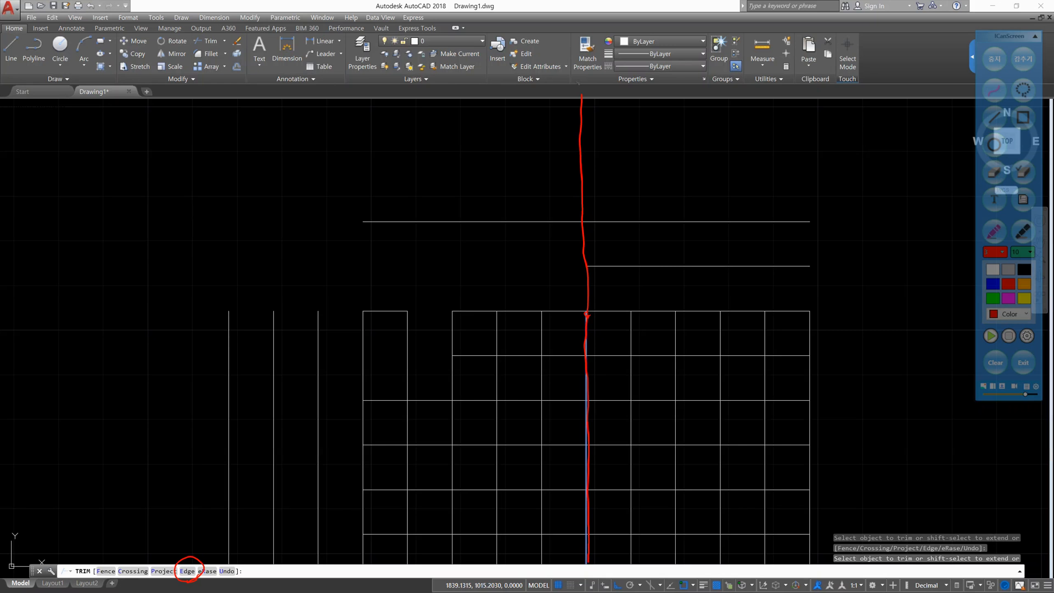
pyautogui.click(996, 363)
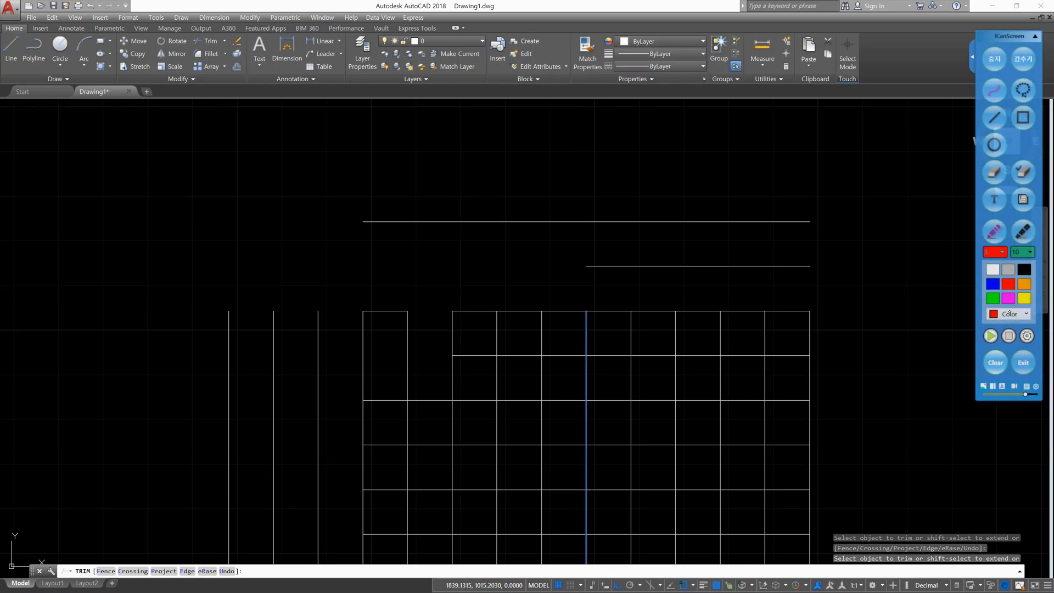
pyautogui.click(995, 58)
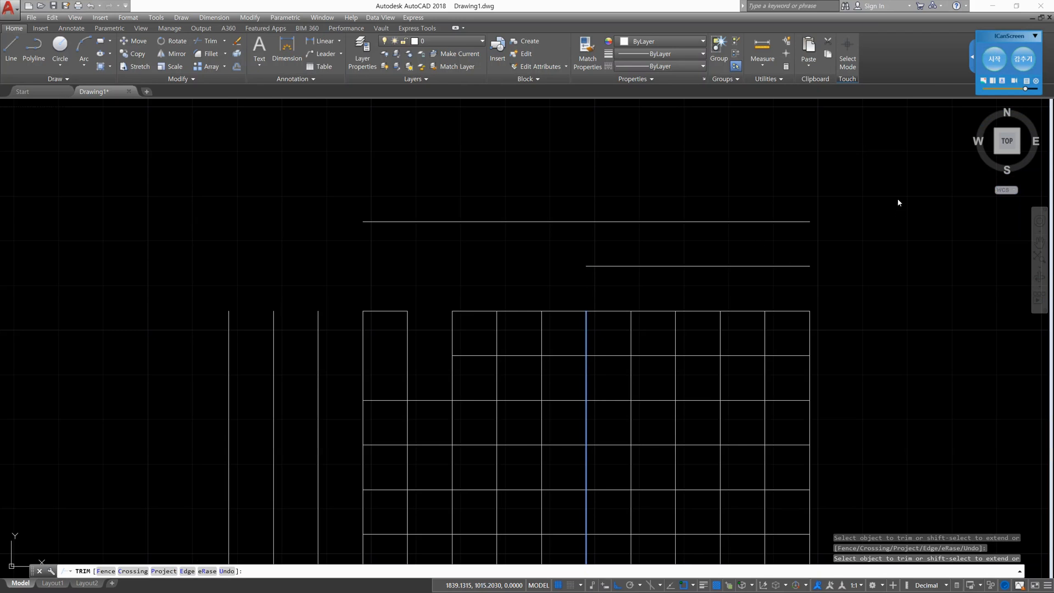
pyautogui.press('Escape')
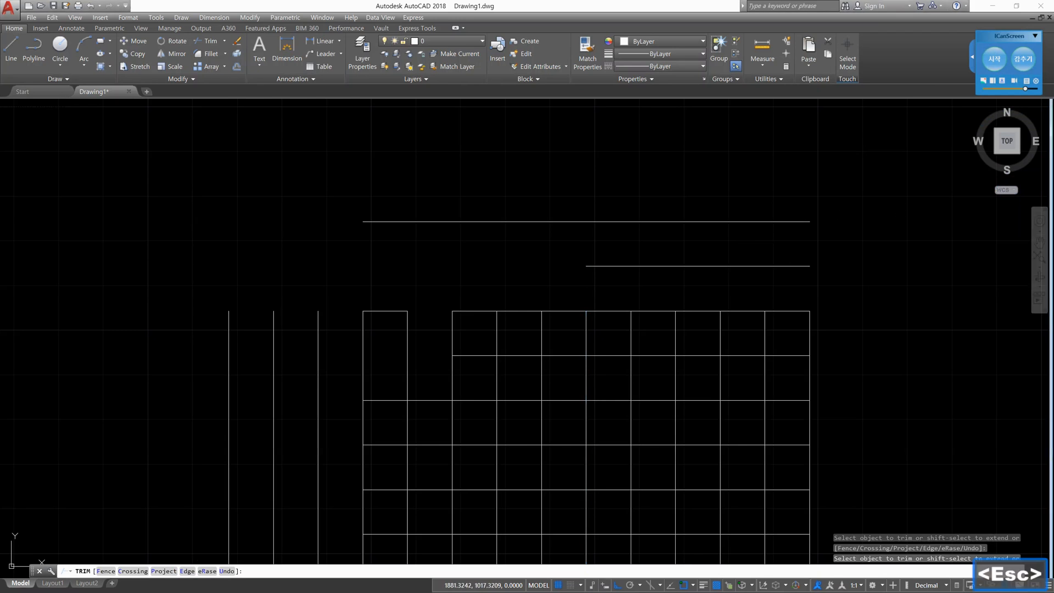
pyautogui.write('tr')
pyautogui.press('space')
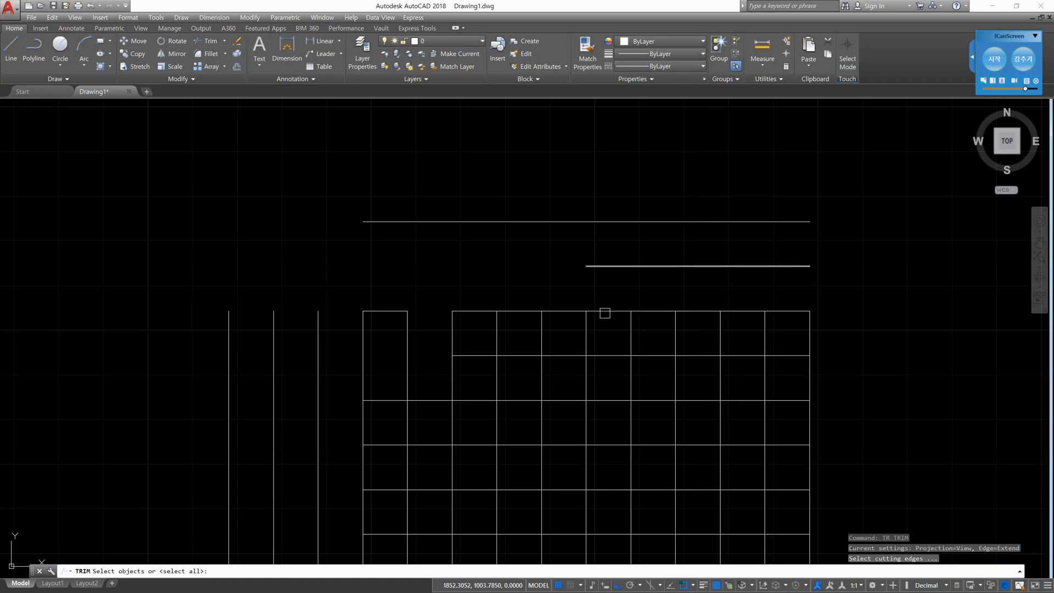
pyautogui.click(540, 335)
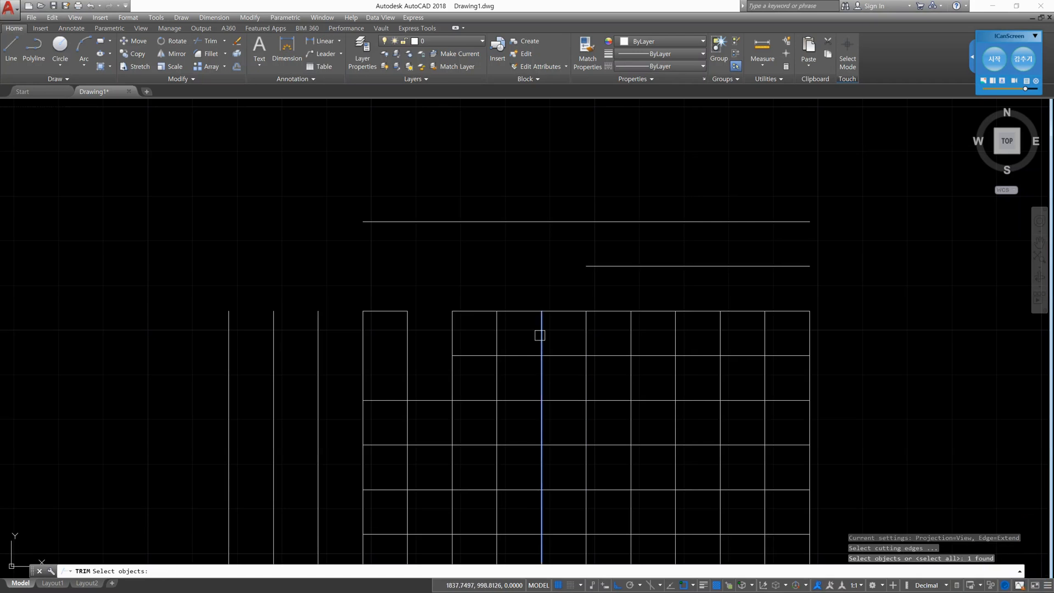
pyautogui.press('Return')
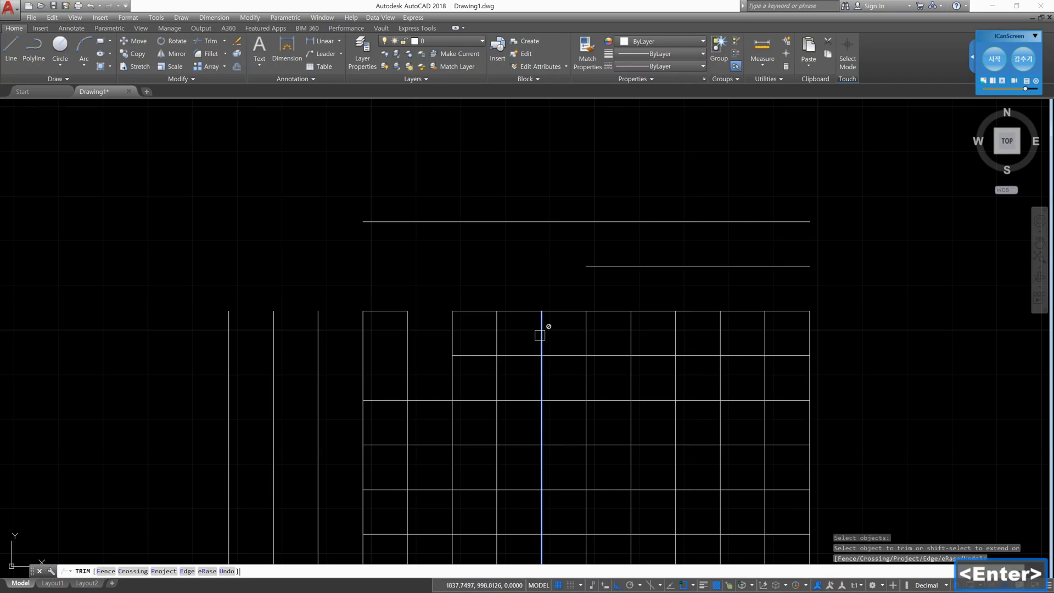
pyautogui.click(540, 335)
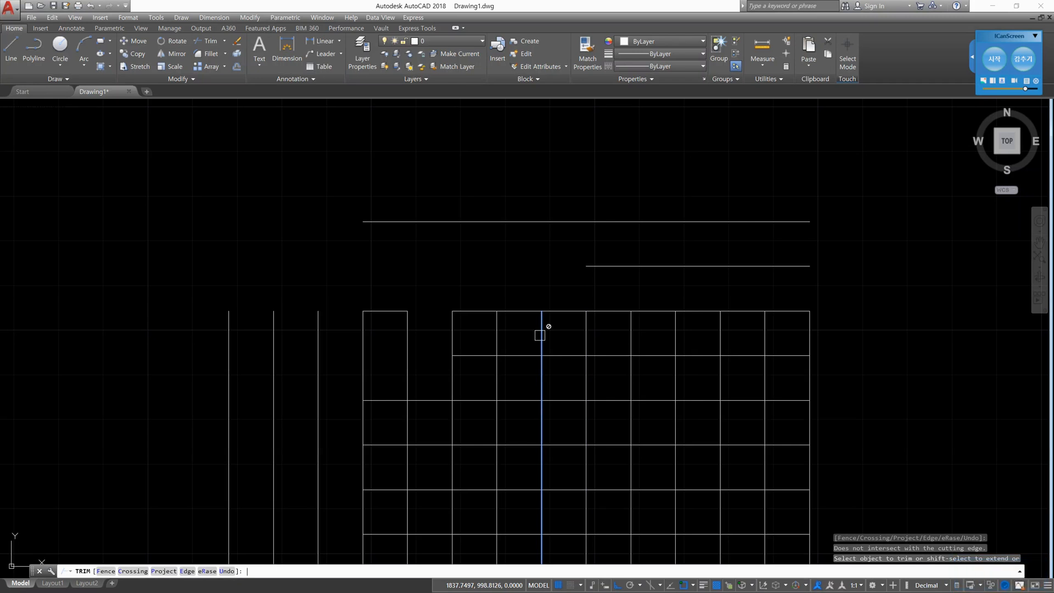
pyautogui.press('Escape')
pyautogui.press('Escape')
pyautogui.write('tr')
pyautogui.press('Return')
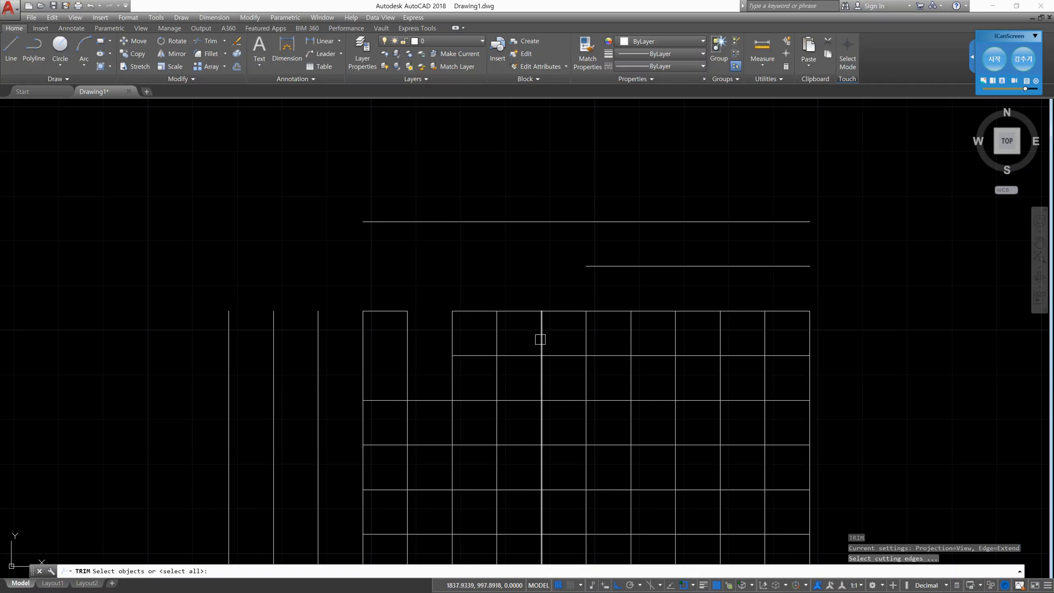
pyautogui.click(542, 340)
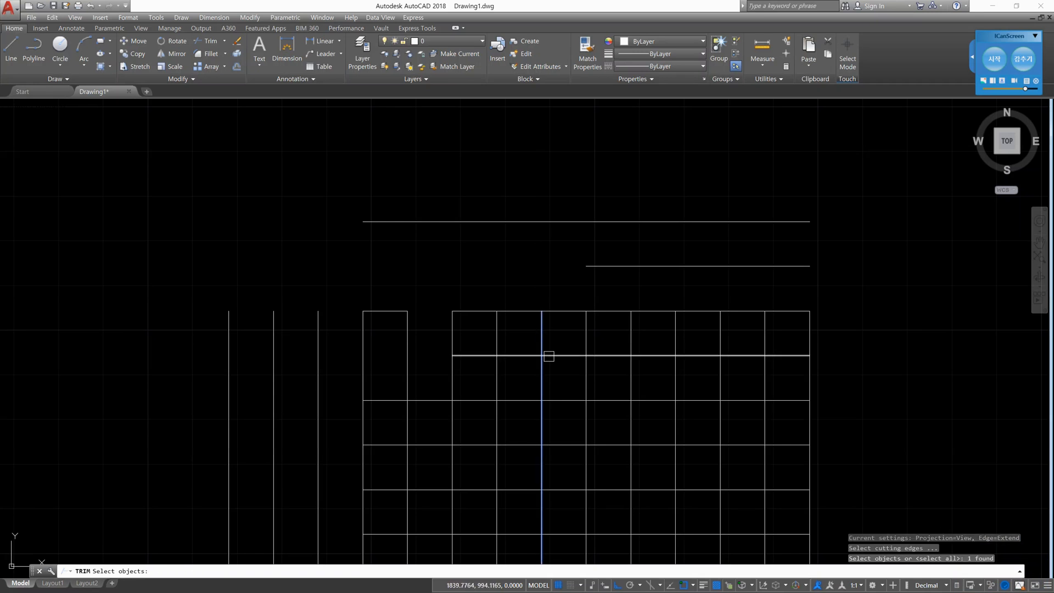
pyautogui.press('Escape')
pyautogui.press('Escape')
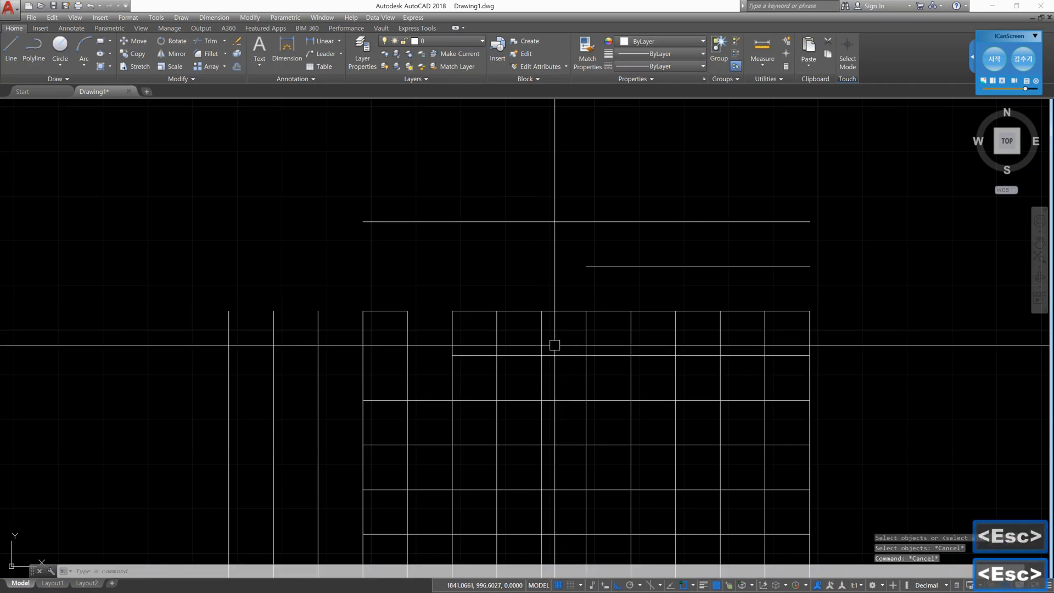
# - Restart Trim, mark the select-all default with an annotation and clear it, and use every object as a cutting edge
pyautogui.press('Return')
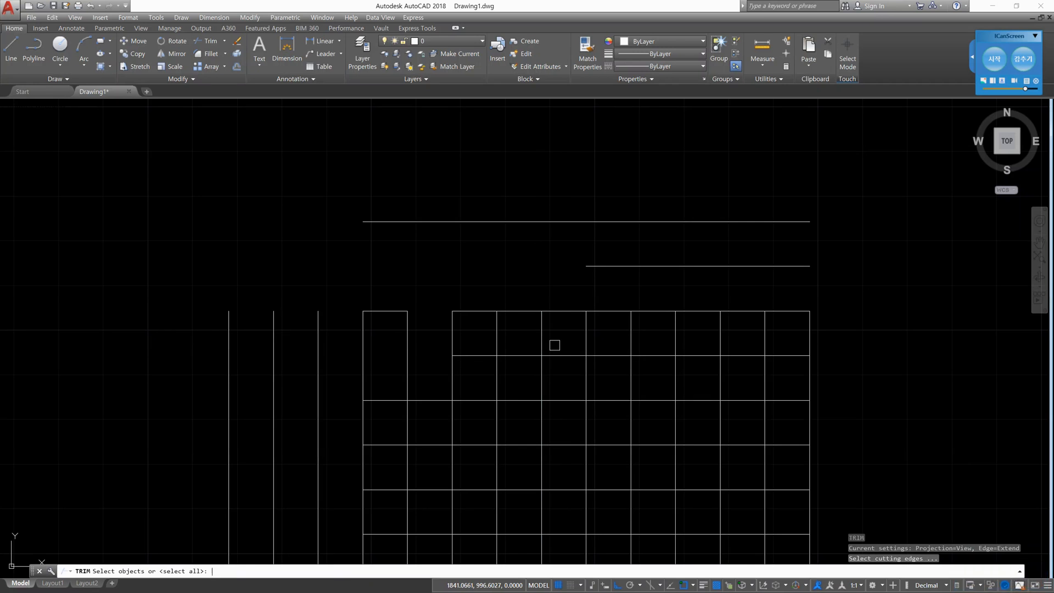
pyautogui.press('F2')
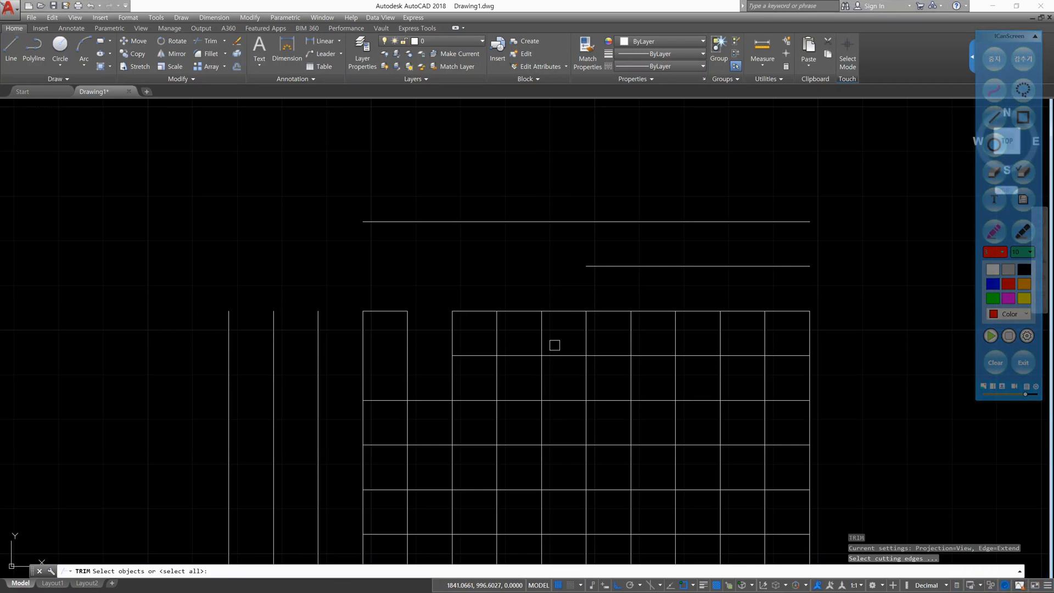
pyautogui.moveTo(175, 549)
pyautogui.mouseDown()
pyautogui.moveTo(159, 582)
pyautogui.moveTo(213, 566)
pyautogui.moveTo(174, 551)
pyautogui.mouseUp()
pyautogui.click(996, 360)
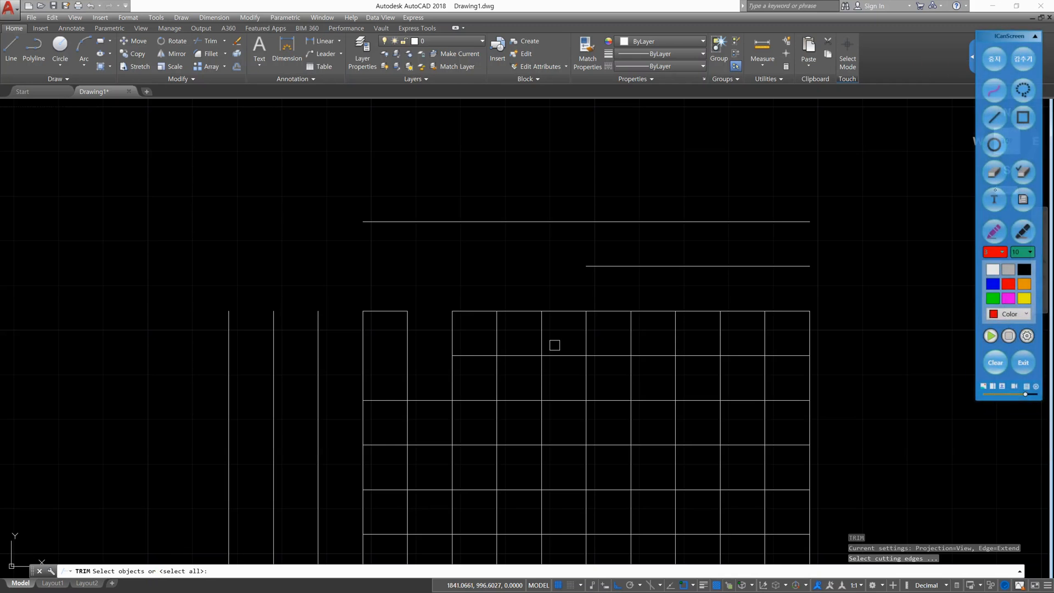
pyautogui.click(994, 59)
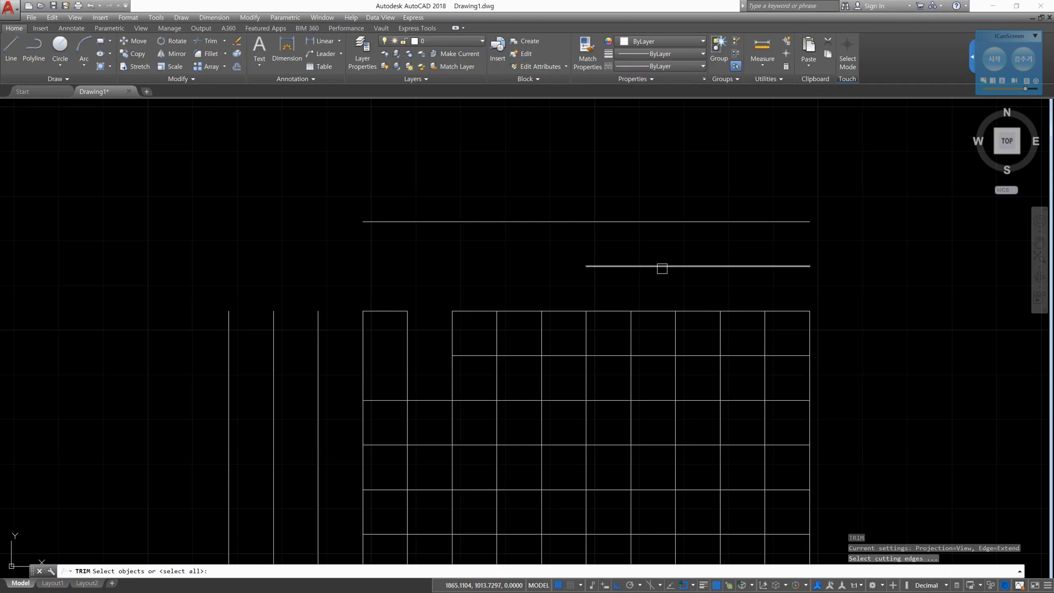
pyautogui.press('Return')
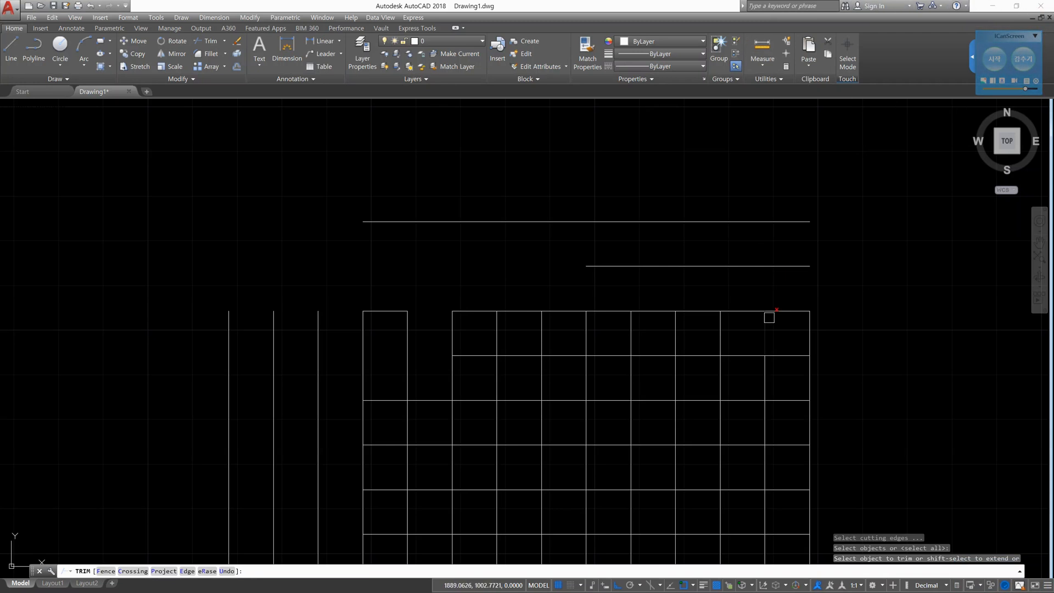
# - Trim the three rightmost segments of the grid's fourth horizontal line from its upper edge
pyautogui.click(758, 311)
pyautogui.scroll(-2, 651, 369)
pyautogui.moveTo(670, 388); pyautogui.dragTo(664, 274, button='middle')
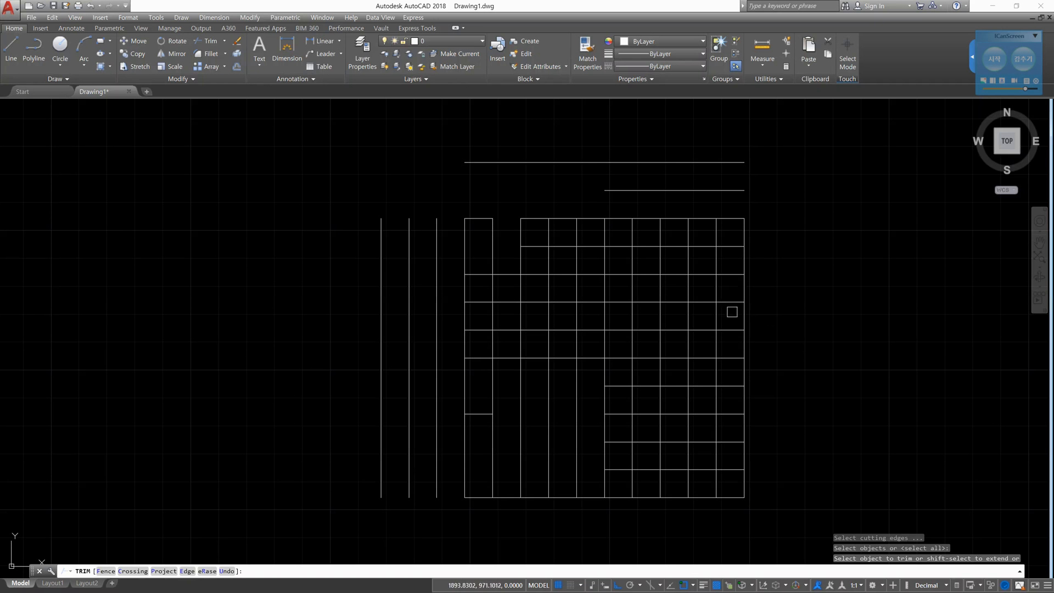
pyautogui.click(731, 303)
pyautogui.click(705, 301)
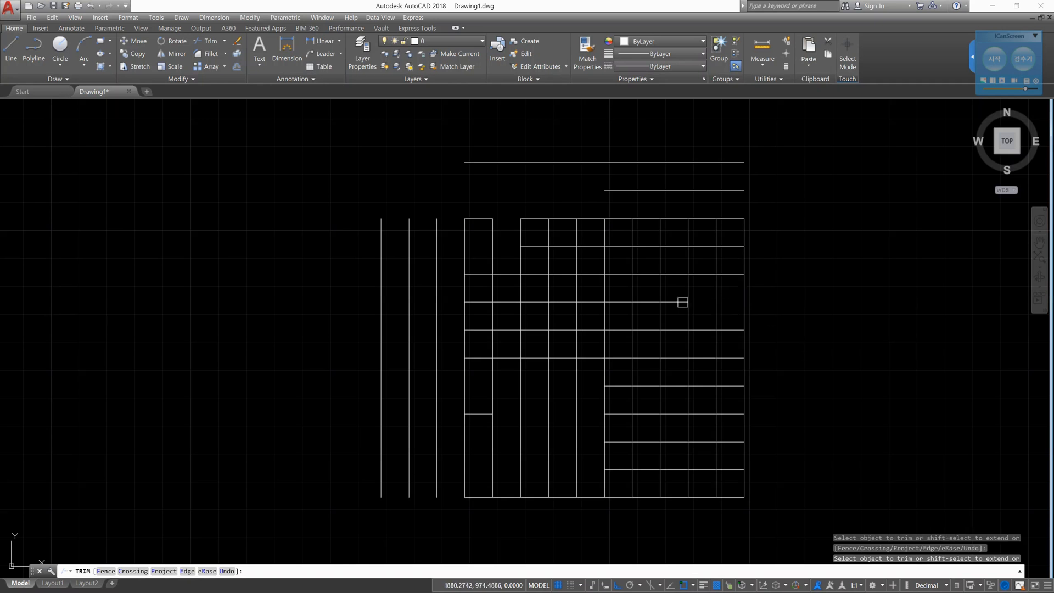
pyautogui.click(676, 301)
# - Trim the fourth vertical line from the grid's right edge between the second and fourth horizontal lines, and end Trim
pyautogui.click(663, 283)
pyautogui.click(664, 260)
pyautogui.click(661, 238)
pyautogui.click(661, 237)
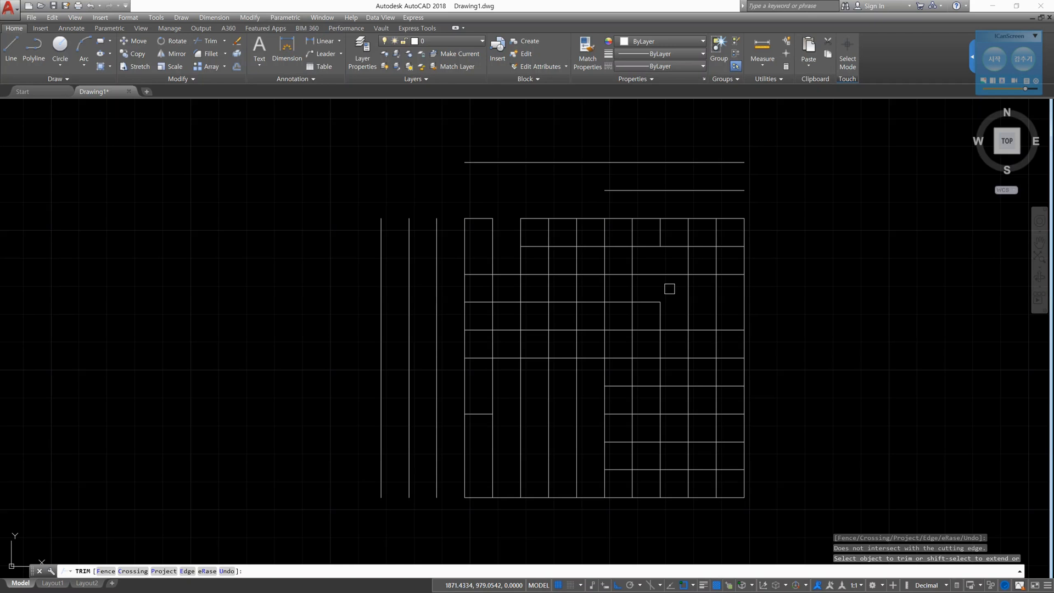
pyautogui.press('Return')
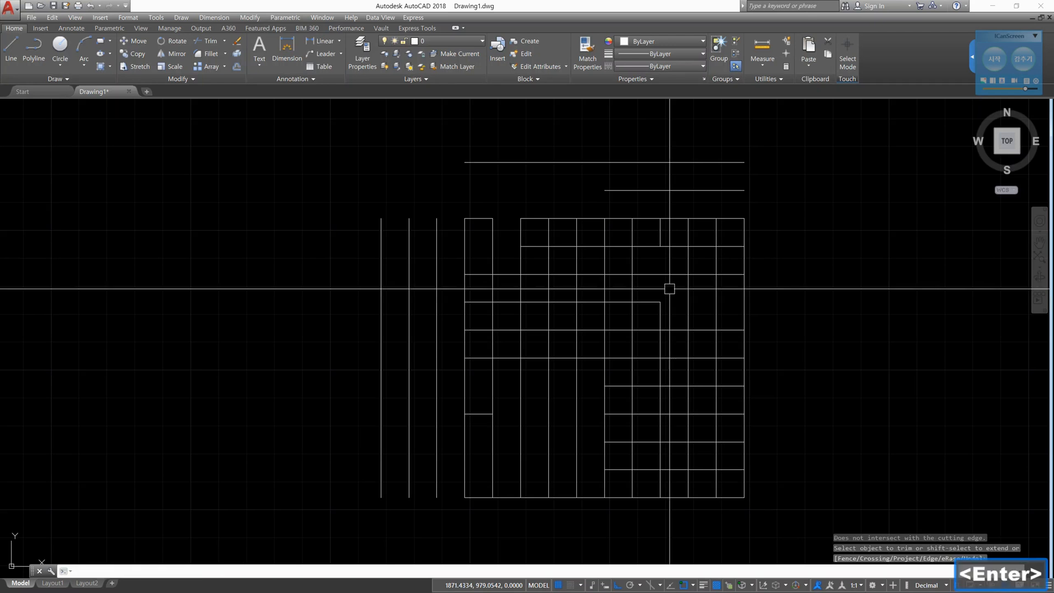
# - Draw a separate horizontal line in the empty area right of the grid, level with its third row
pyautogui.write('l')
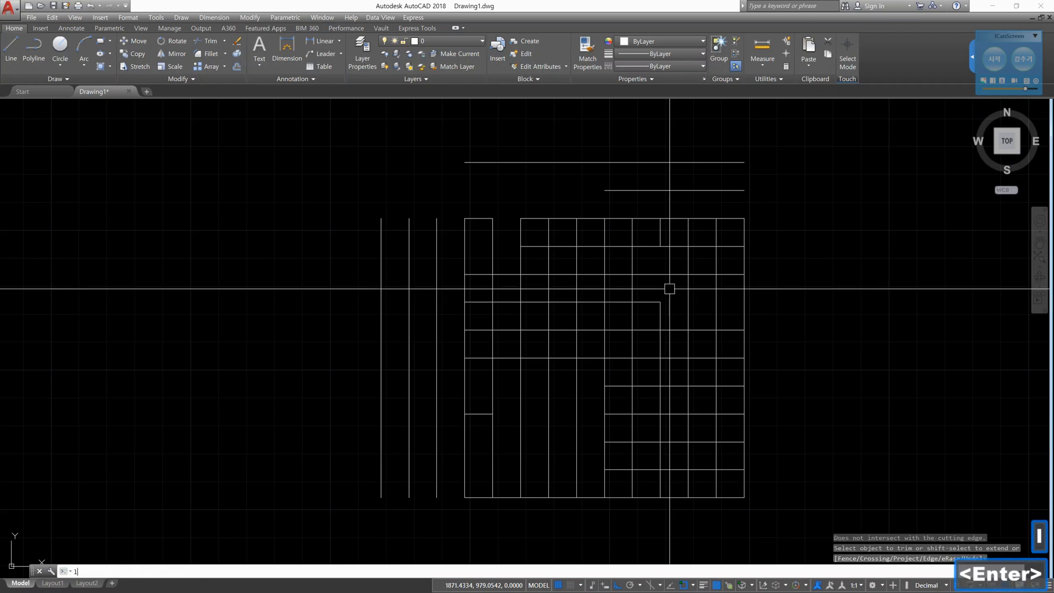
pyautogui.press('Return')
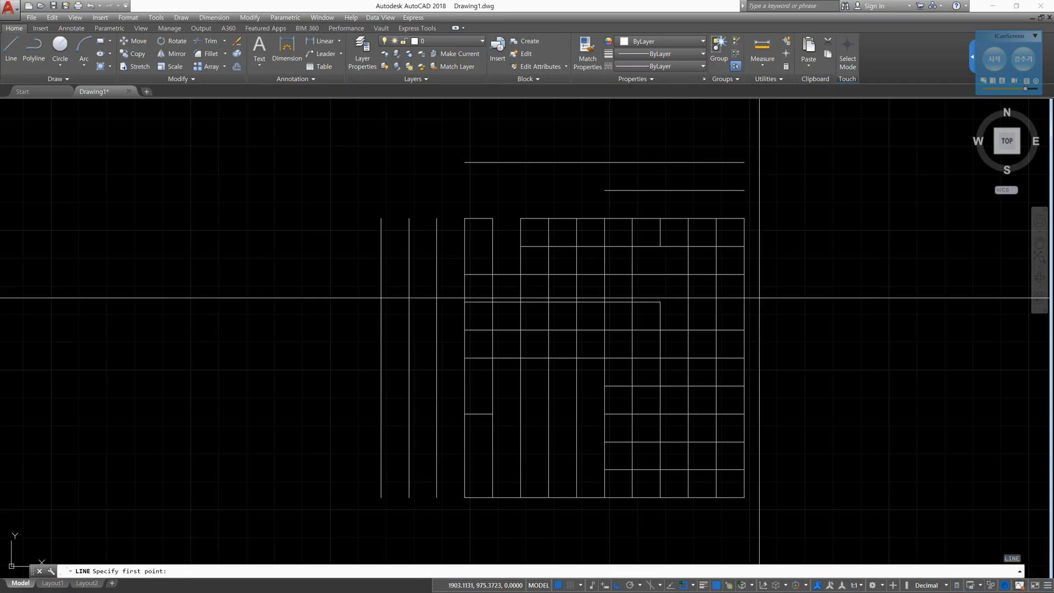
pyautogui.click(1003, 287)
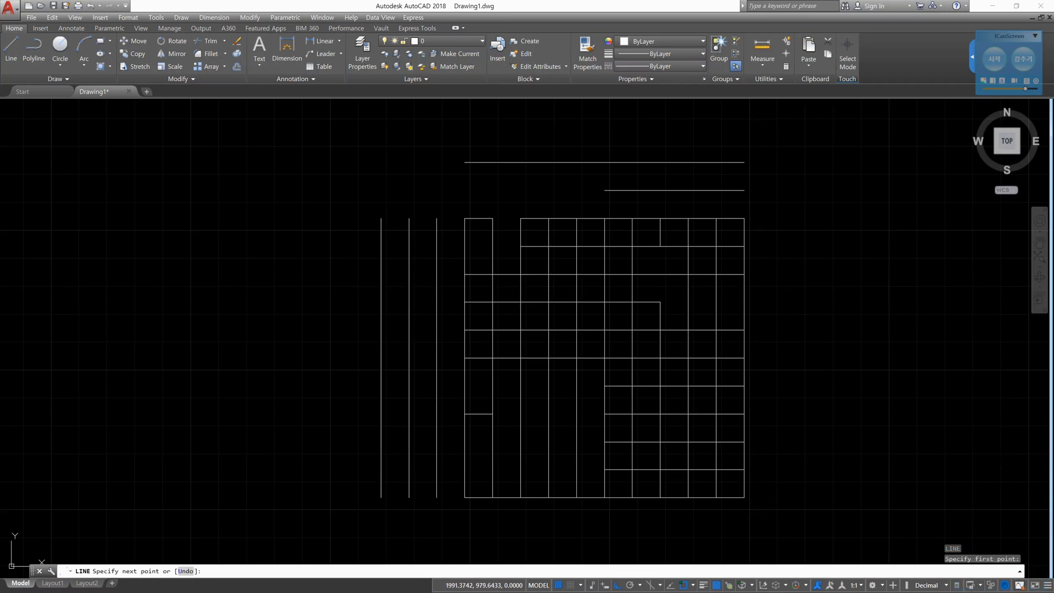
pyautogui.press('Escape')
pyautogui.press('Escape')
pyautogui.press('Escape')
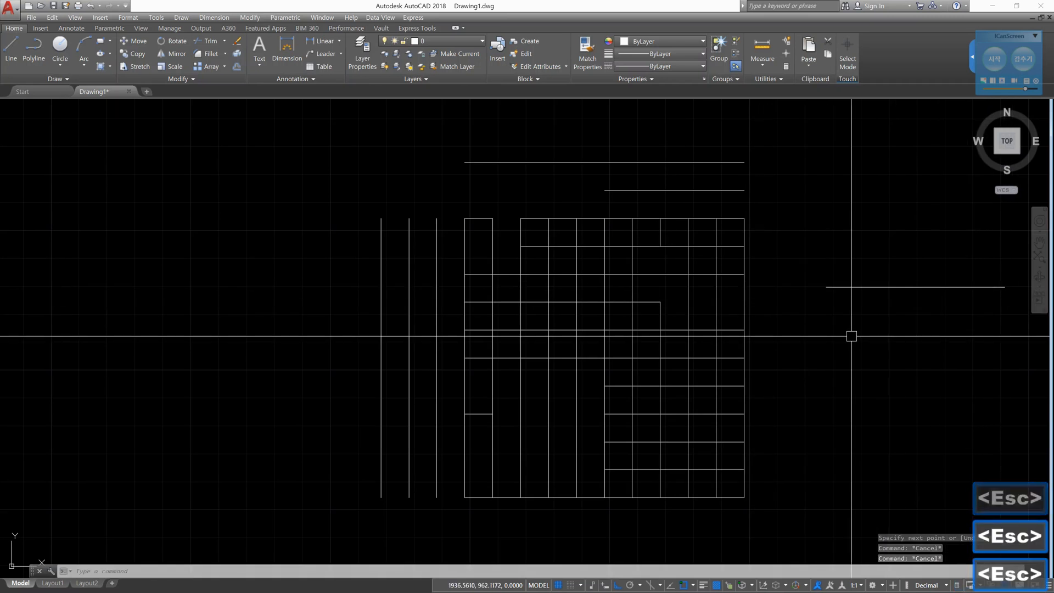
# - Start Trim with all objects as cutting edges and set the implied edge extension mode to Extend
pyautogui.write('tr')
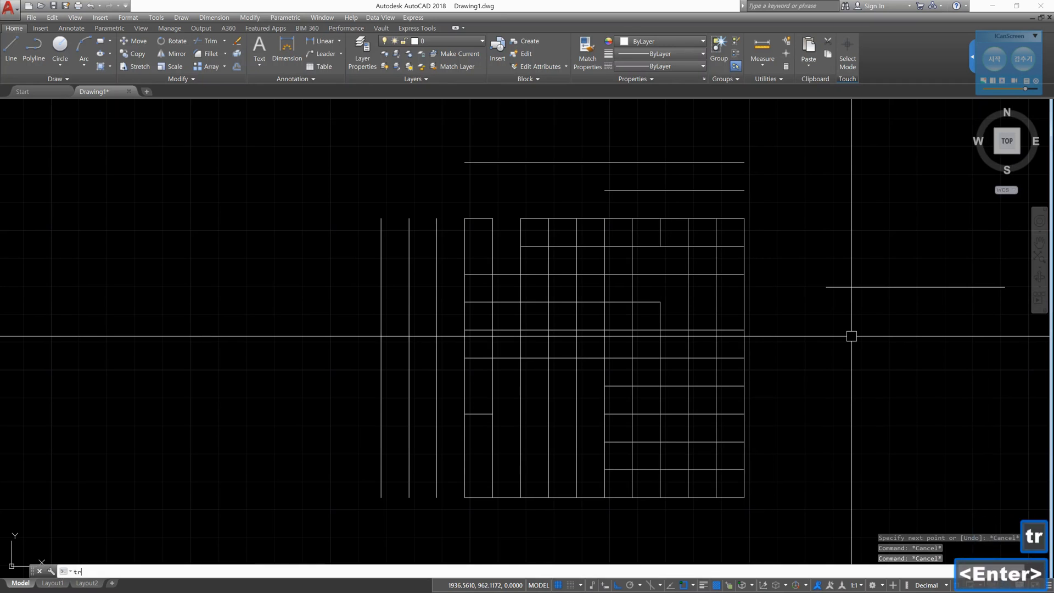
pyautogui.press('Return')
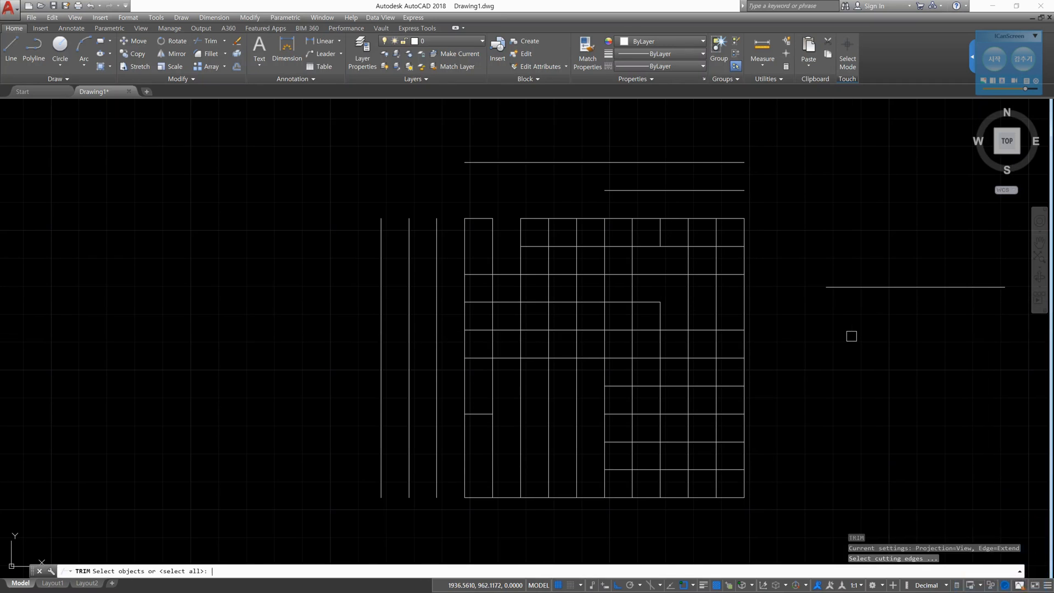
pyautogui.press('Return')
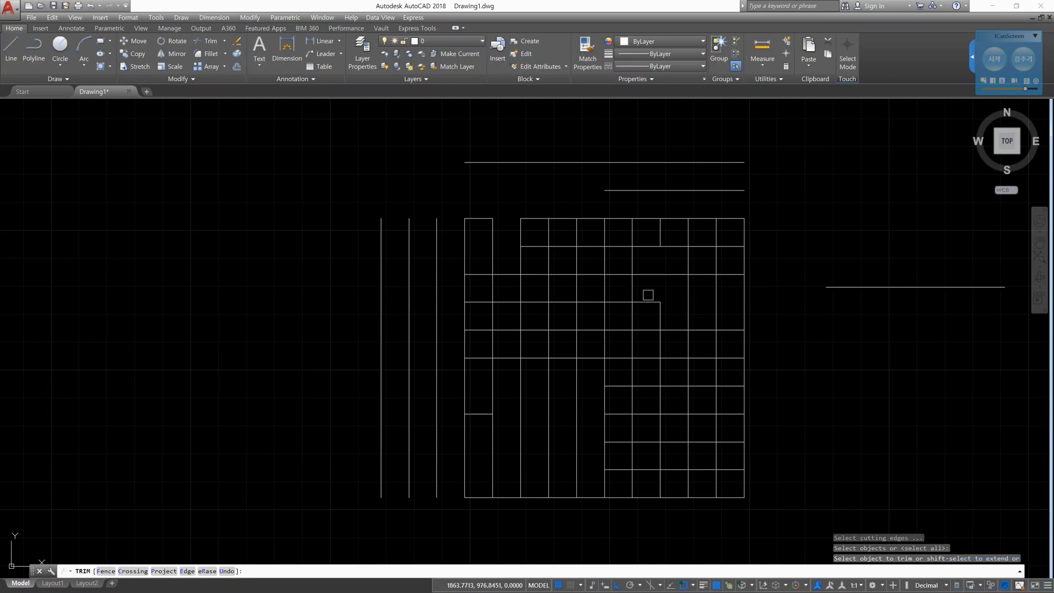
pyautogui.scroll(4, 640, 285)
pyautogui.scroll(-4, 634, 281)
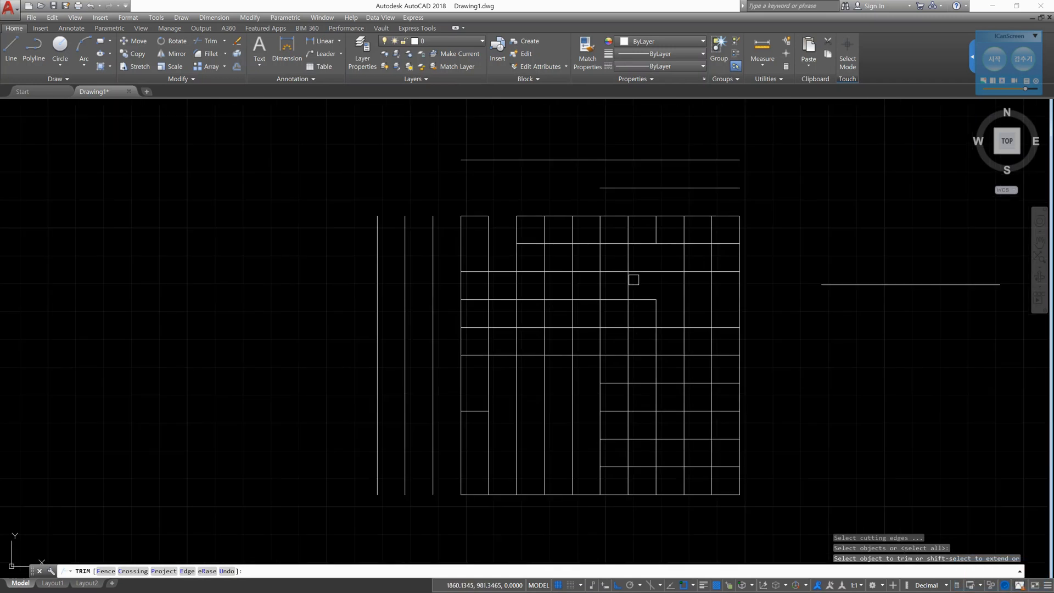
pyautogui.scroll(2, 631, 278)
pyautogui.scroll(1, 624, 279)
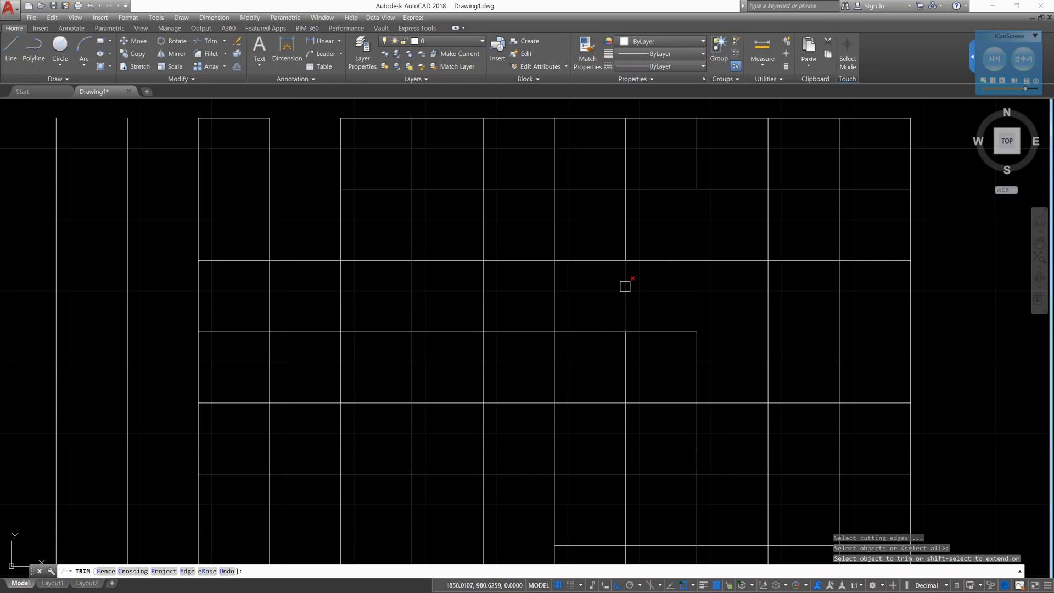
pyautogui.scroll(-2, 624, 286)
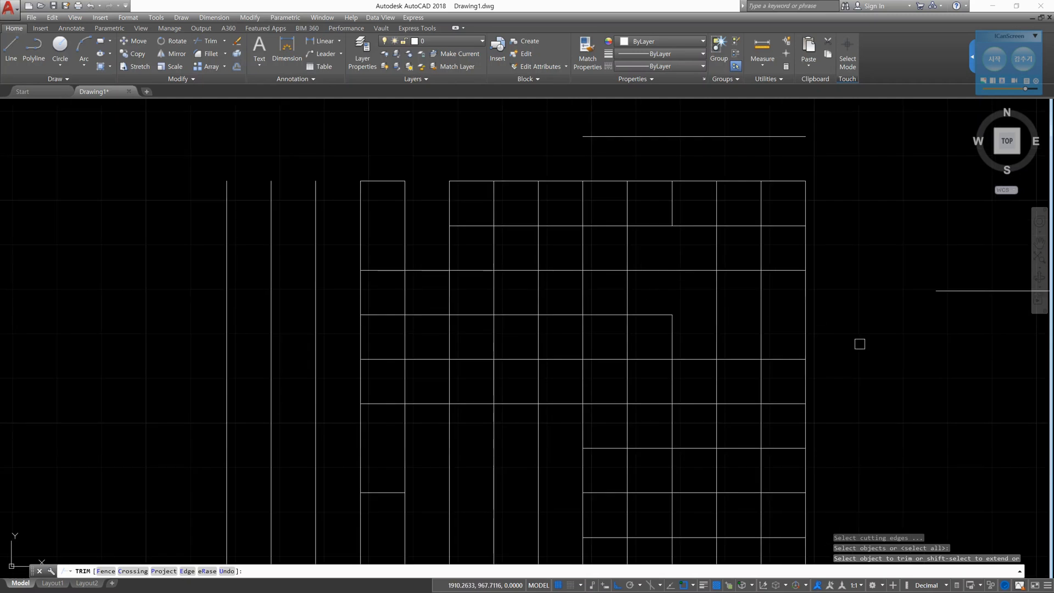
pyautogui.write('e')
pyautogui.press('Return')
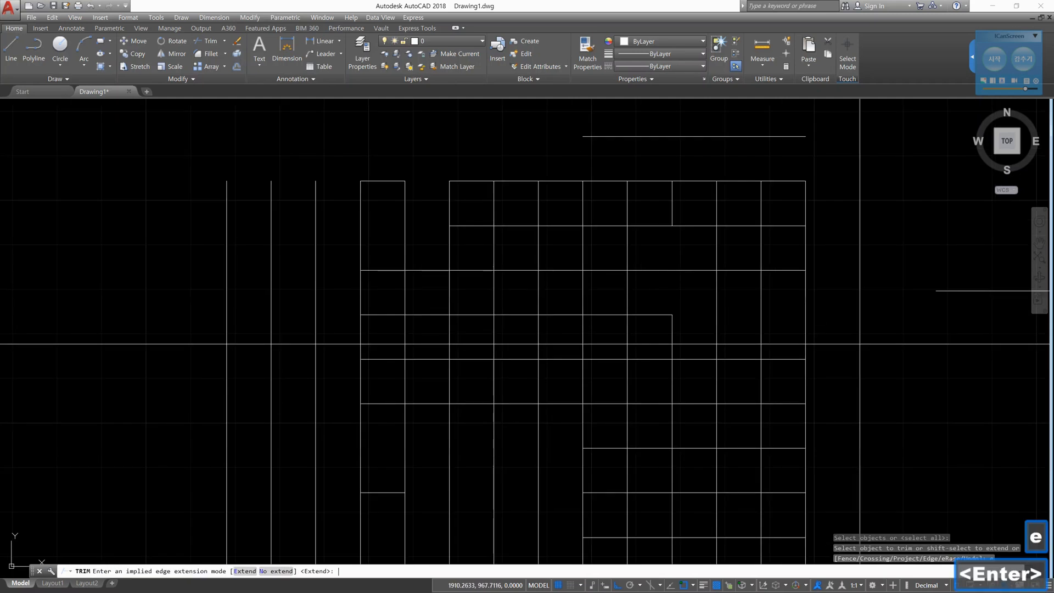
pyautogui.write('e')
pyautogui.press('Return')
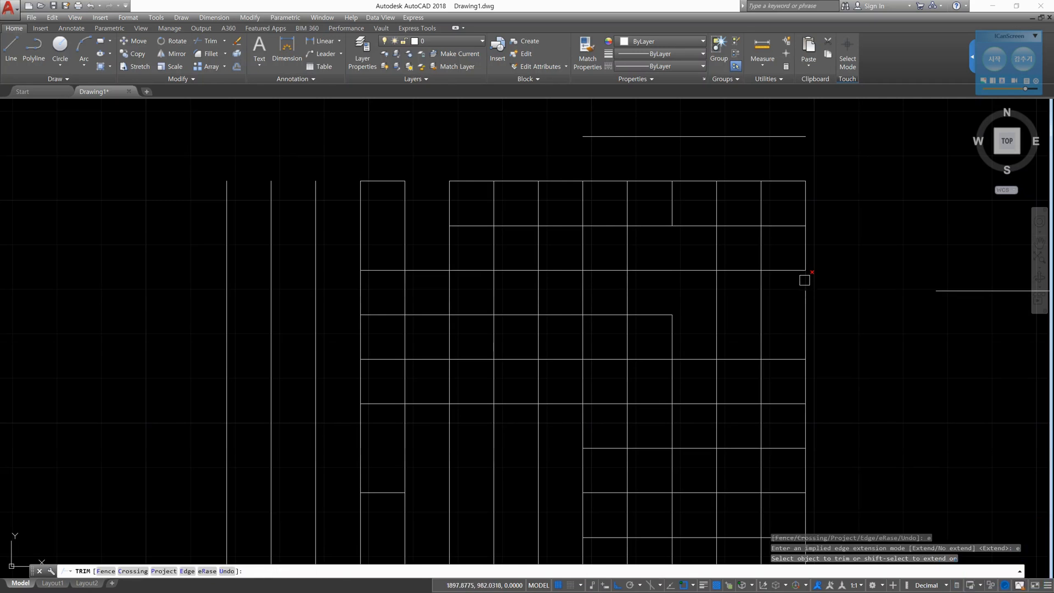
# - Trim the fifth vertical line from the grid's right edge between the third horizontal and the separate line's extension, and end Trim
pyautogui.click(947, 291)
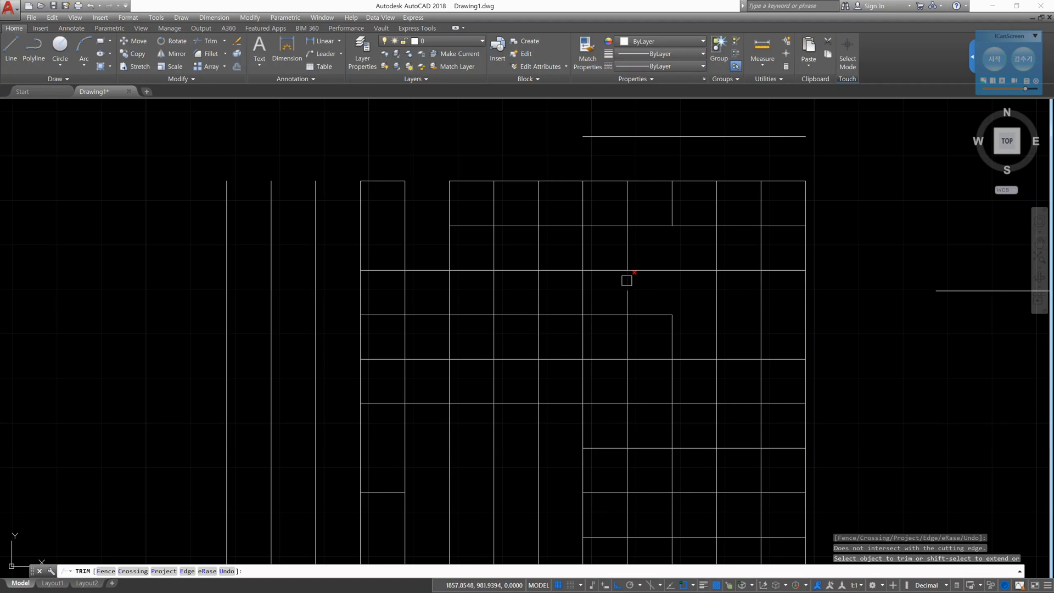
pyautogui.click(953, 294)
pyautogui.click(627, 280)
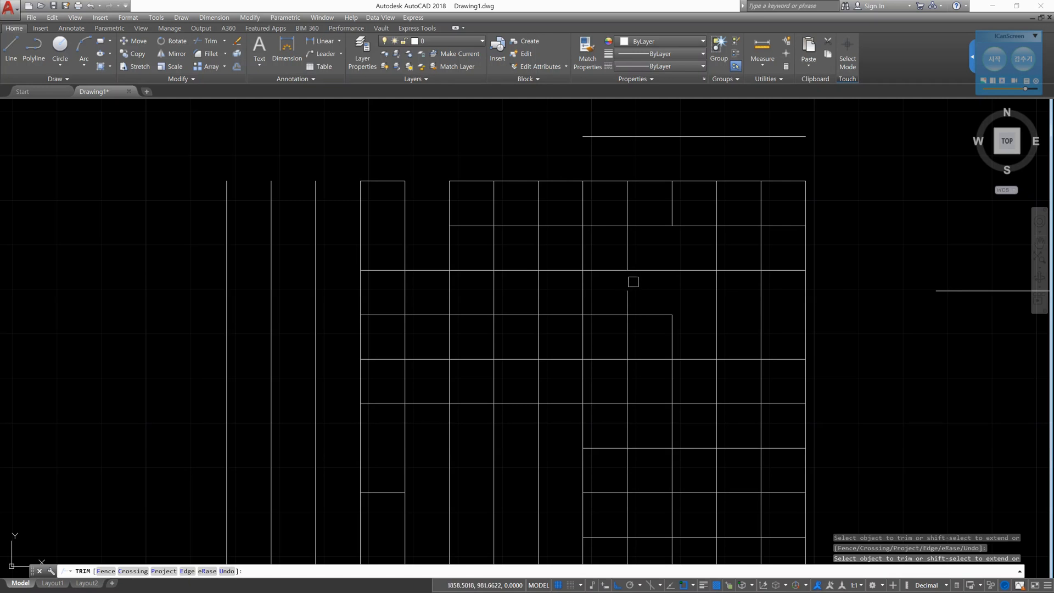
pyautogui.press('Escape')
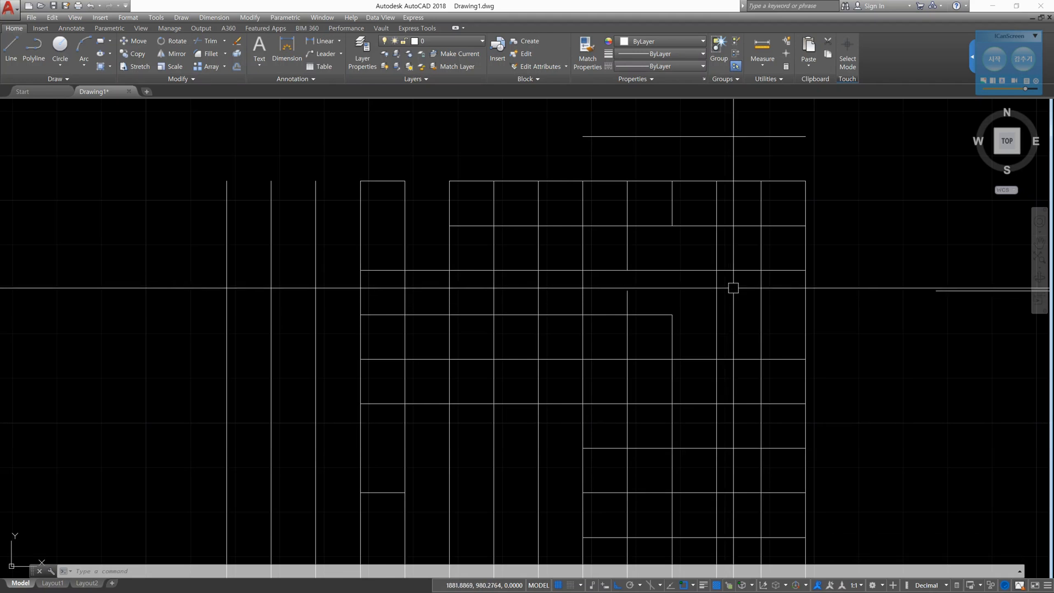
# - Erase the whole grid and all the lines around it
pyautogui.scroll(-4, 733, 290)
pyautogui.click(895, 461)
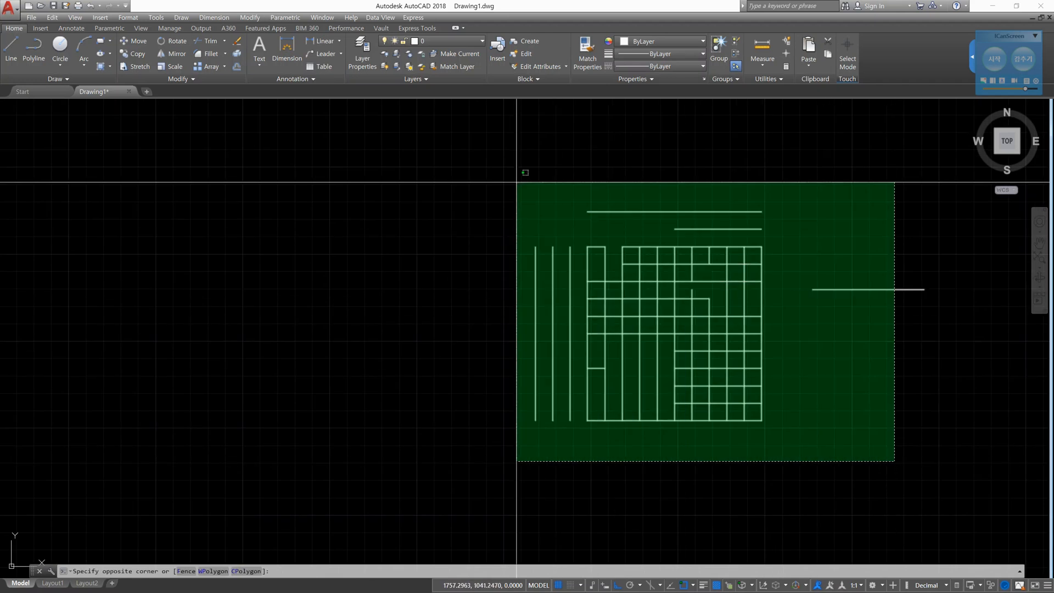
pyautogui.click(496, 165)
pyautogui.press('Delete')
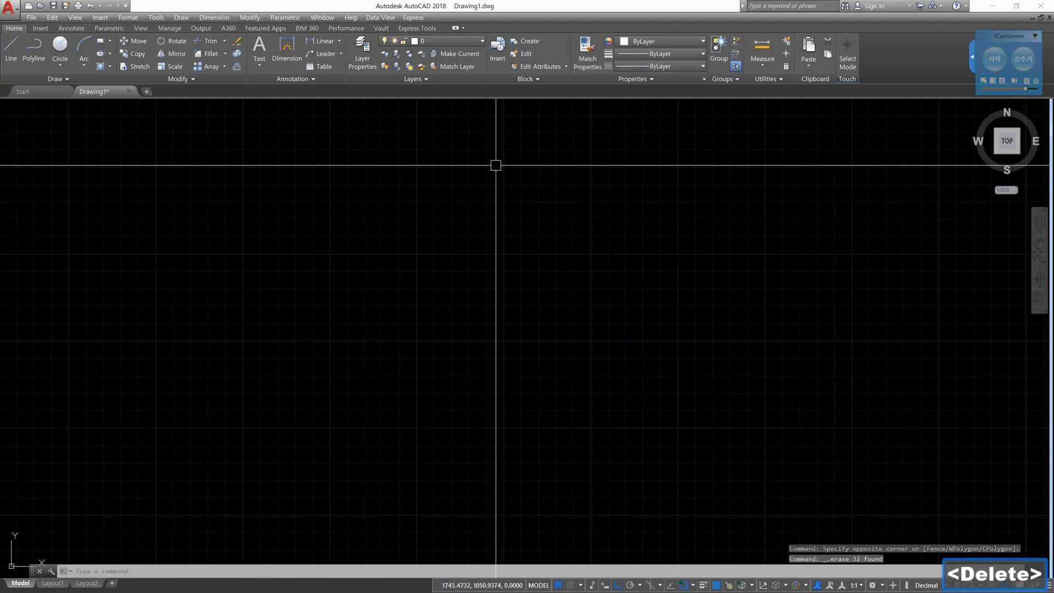
pyautogui.press('Escape')
pyautogui.press('Escape')
# - Draw a horizontal and a vertical construction line crossing at one point
pyautogui.write('xl')
pyautogui.press('Return')
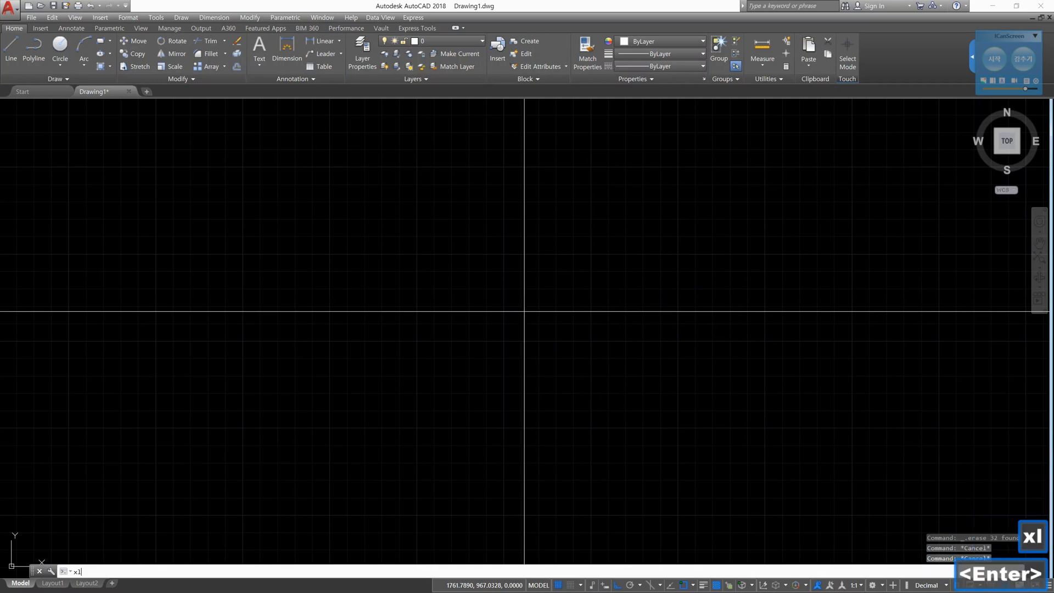
pyautogui.click(668, 429)
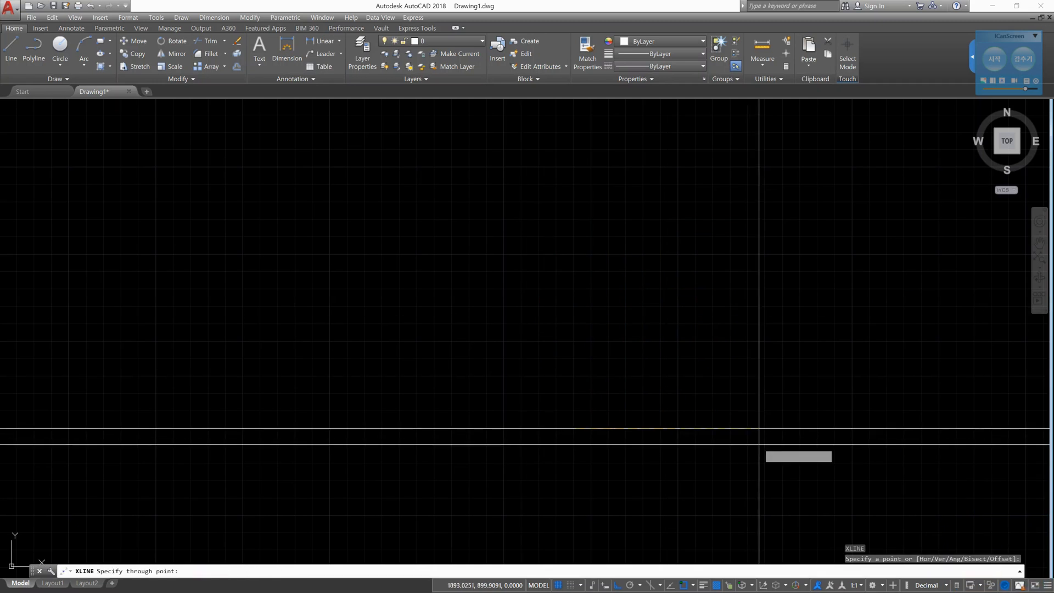
pyautogui.click(577, 265)
pyautogui.press('Escape')
pyautogui.press('Escape')
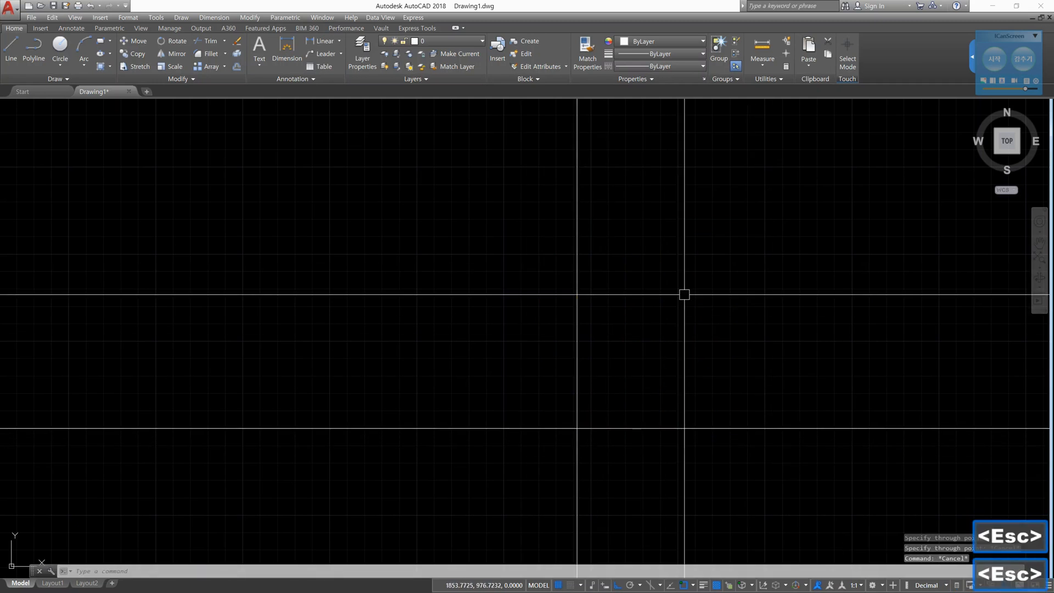
# - Offset the vertical construction line 100 to the right and the horizontal one 100 upward
pyautogui.write('o')
pyautogui.press('Return')
pyautogui.write('100')
pyautogui.press('Return')
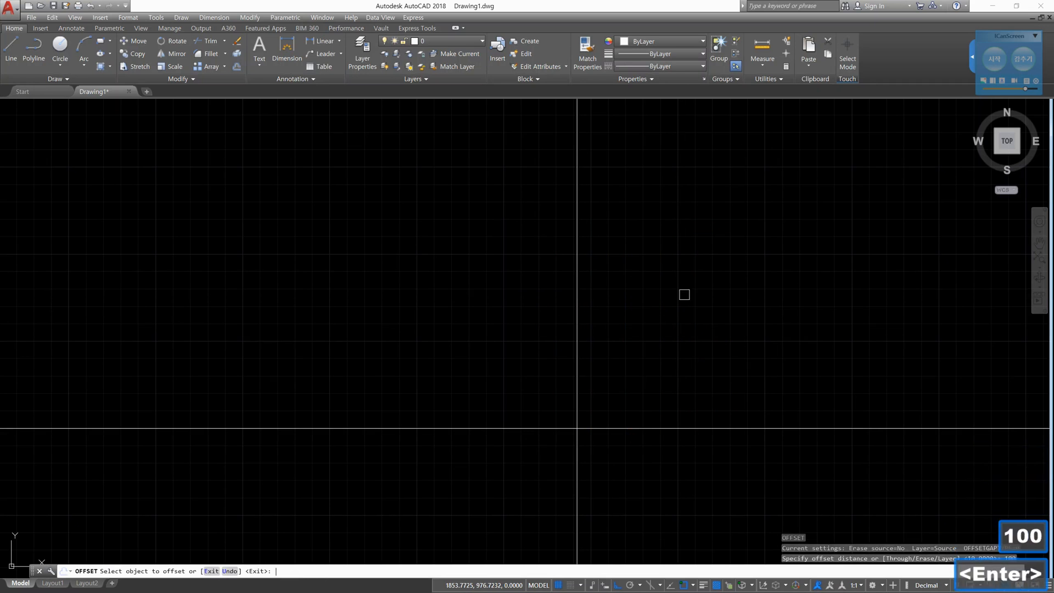
pyautogui.click(576, 308)
pyautogui.click(712, 320)
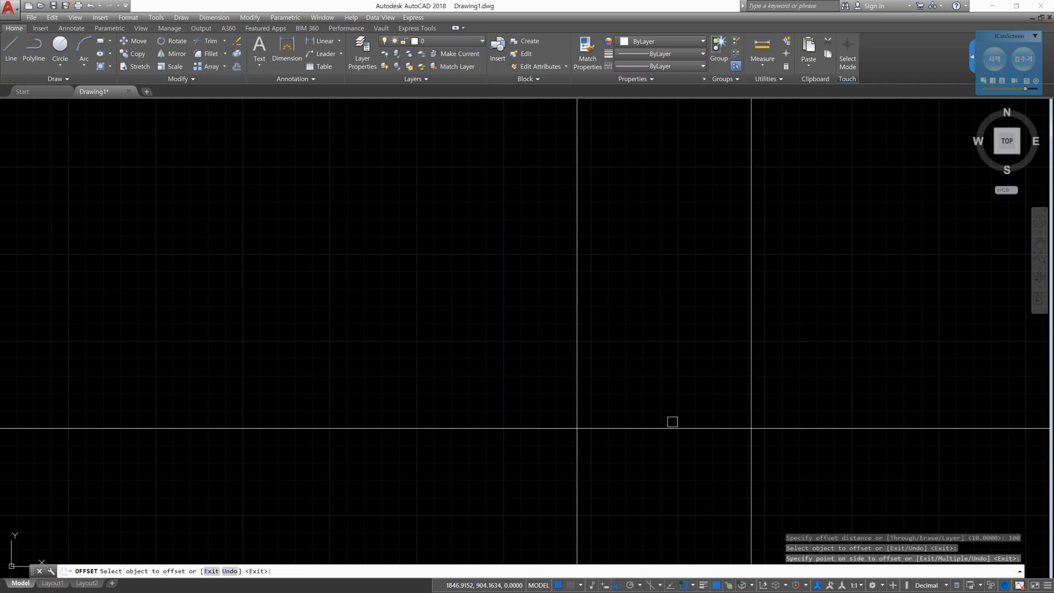
pyautogui.click(673, 428)
pyautogui.click(677, 363)
pyautogui.press('Escape')
pyautogui.press('Escape')
pyautogui.press('Escape')
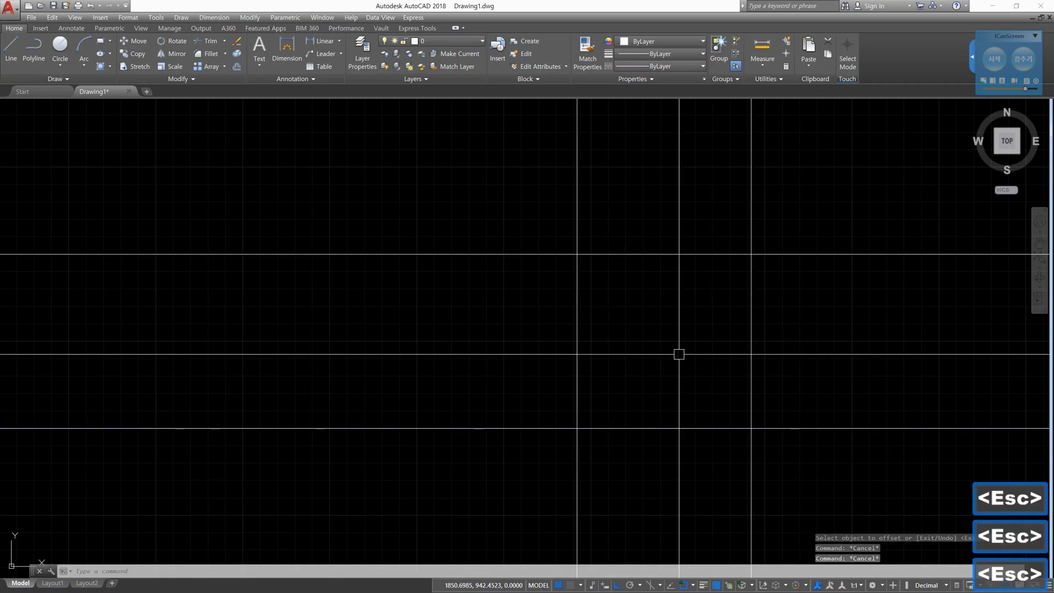
# - Trim the construction lines to a closed square, with all objects as cutting edges and a crossing window around the crossings
pyautogui.write('tr')
pyautogui.press('Return')
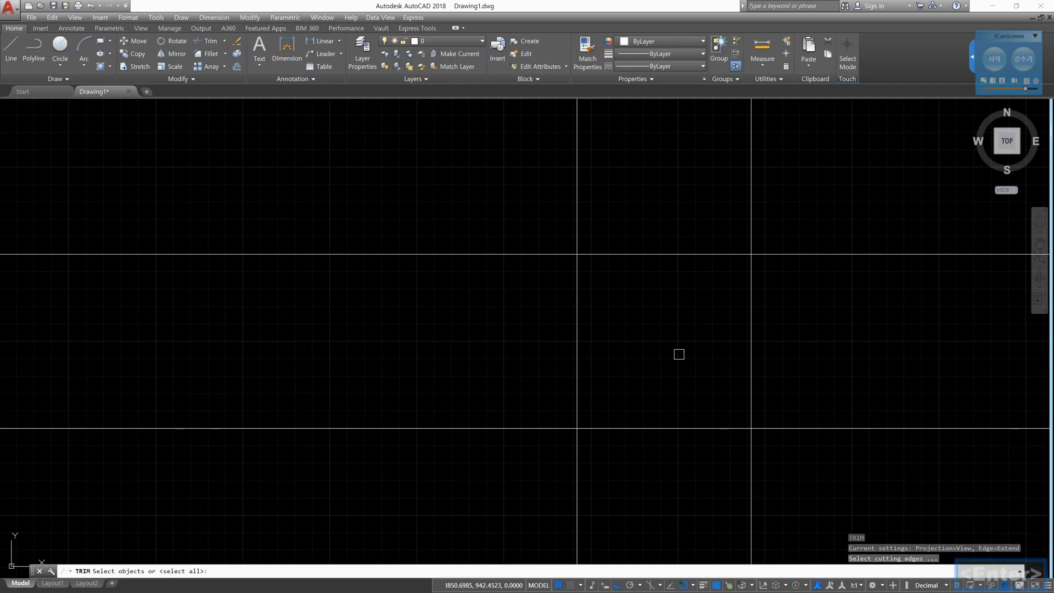
pyautogui.press('Return')
pyautogui.click(827, 476)
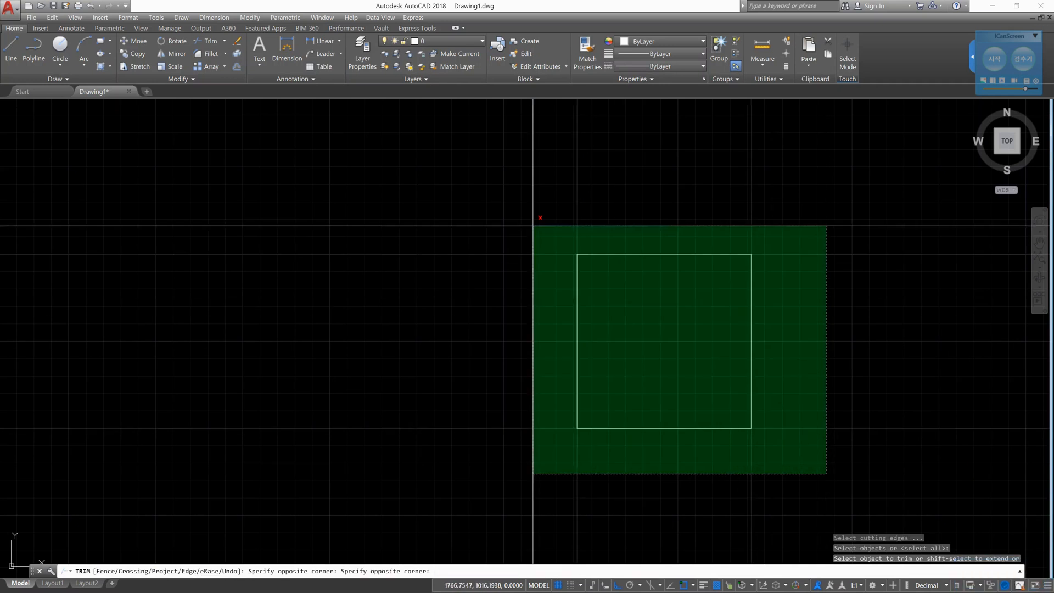
pyautogui.click(492, 185)
pyautogui.press('Return')
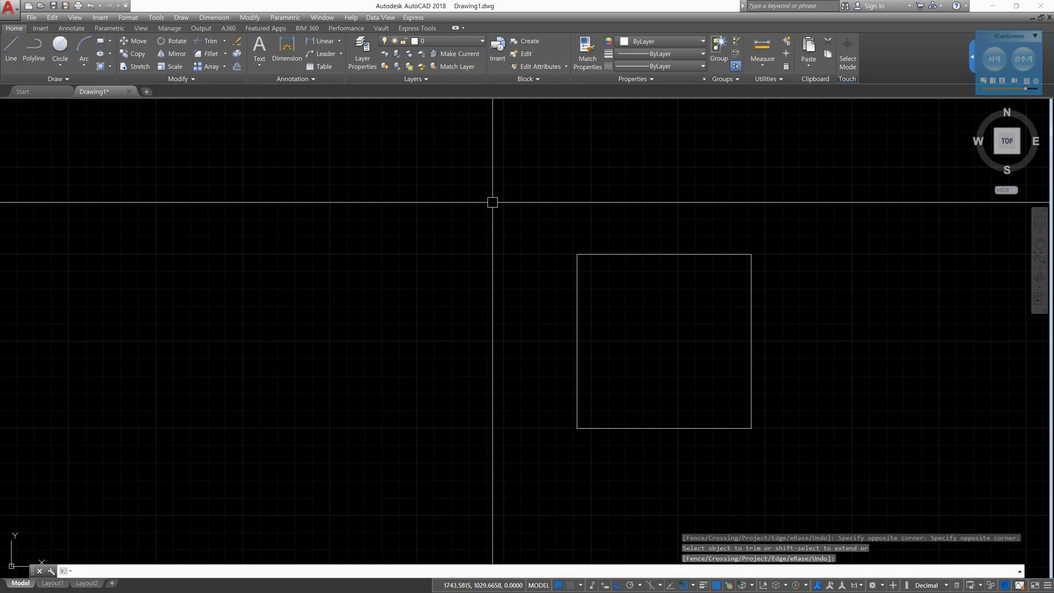
# - Undo the square, the construction lines and the erase, back to the full grid with its surrounding lines
pyautogui.write('u')
pyautogui.press('Return')
pyautogui.press('Return')
pyautogui.press('Return')
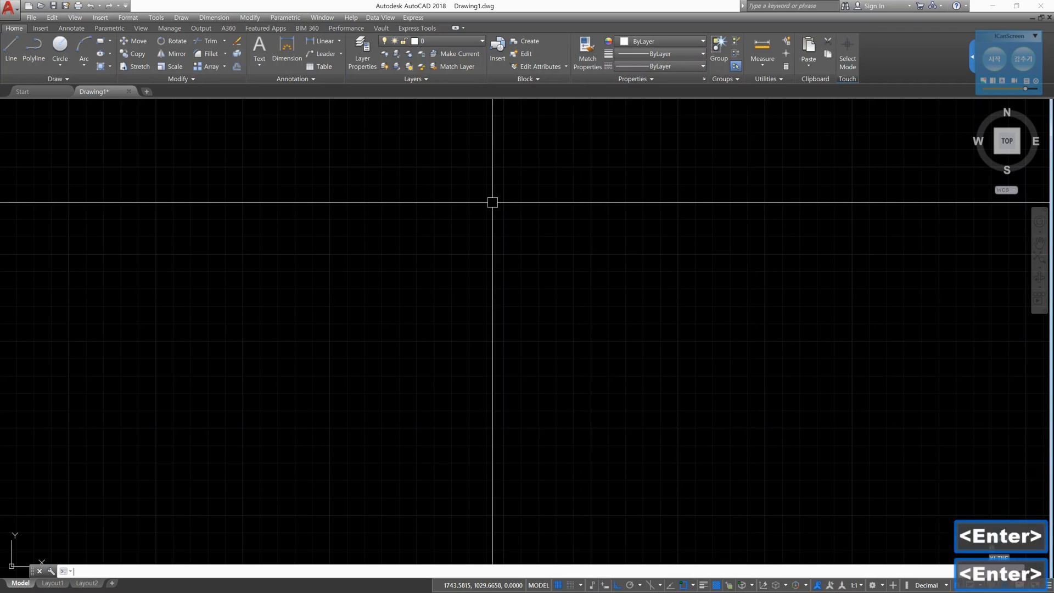
pyautogui.press('Return')
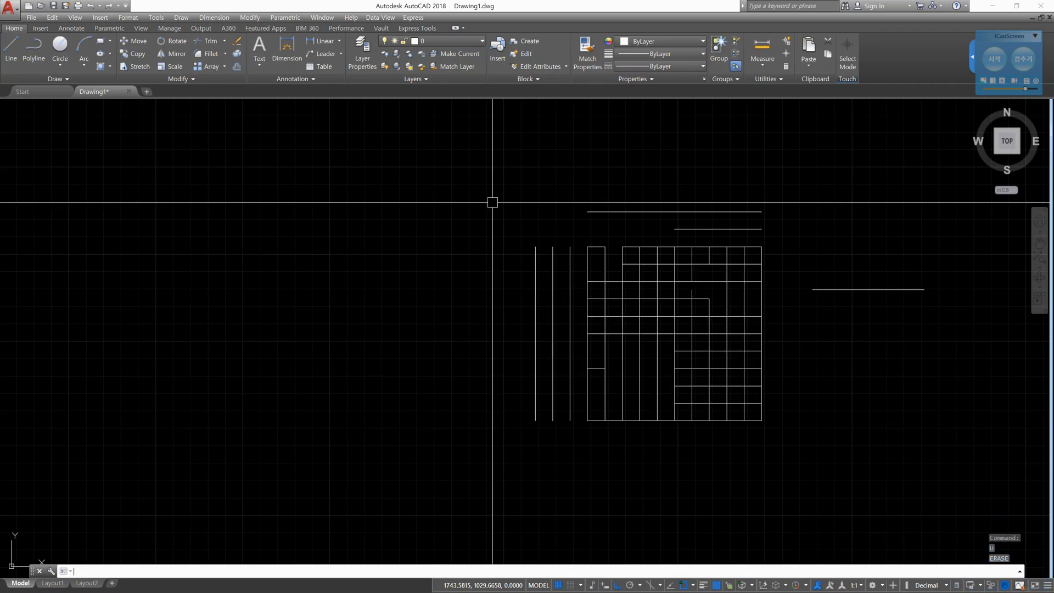
# - Trim the grid's four rightmost verticals below the fifth horizontal line, using that line as cutting edge and crossing windows
pyautogui.write('tr')
pyautogui.press('Return')
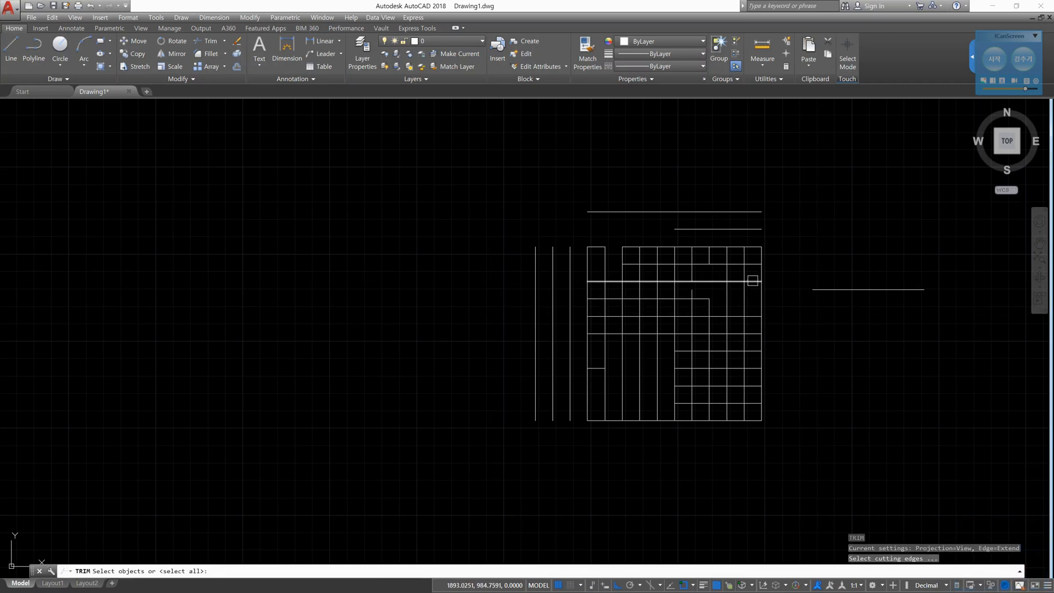
pyautogui.click(683, 315)
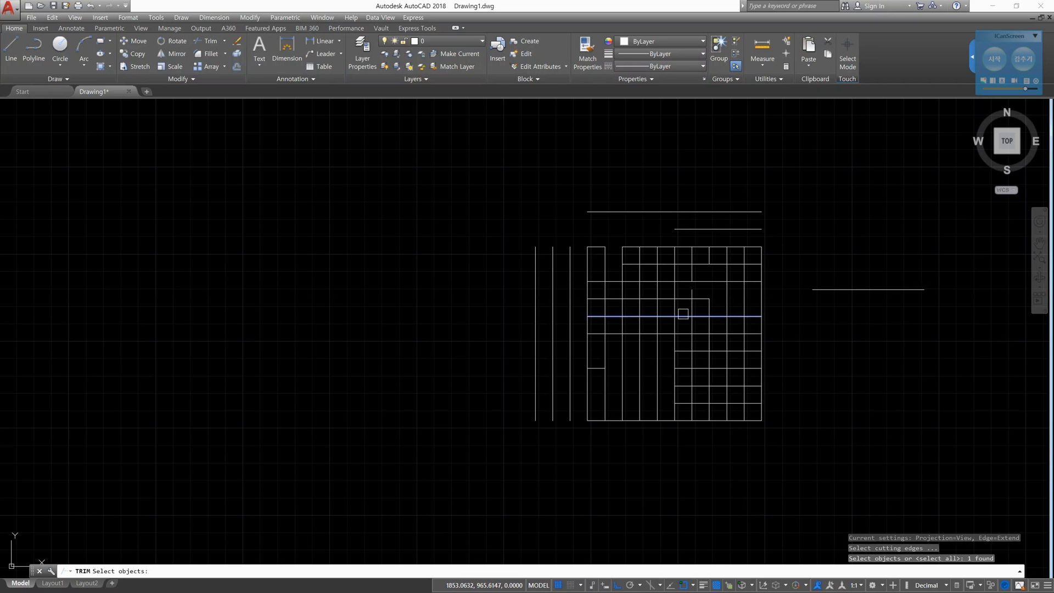
pyautogui.press('Return')
pyautogui.click(683, 315)
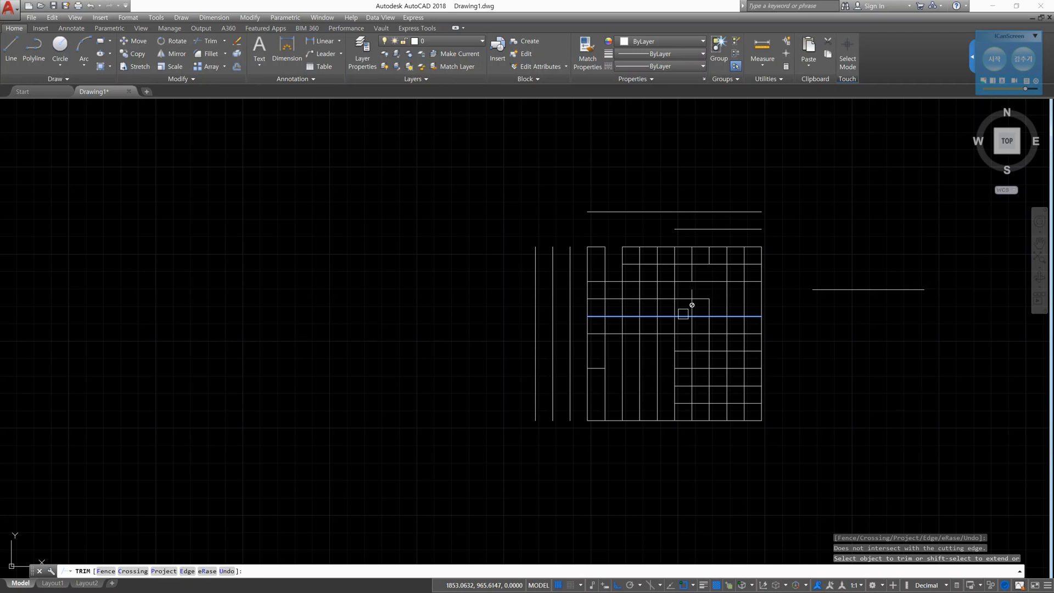
pyautogui.write('c')
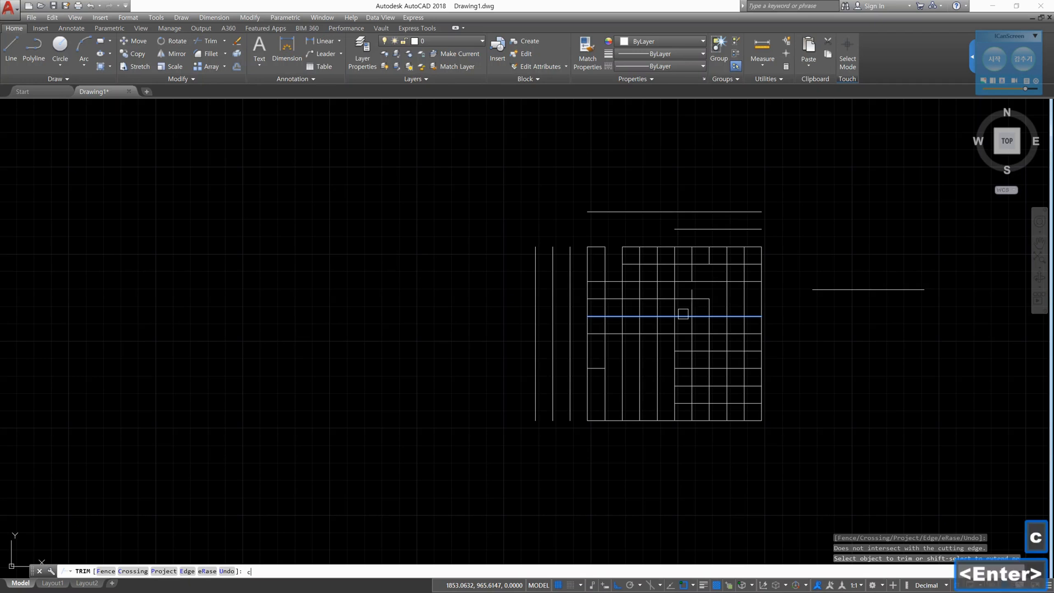
pyautogui.press('Return')
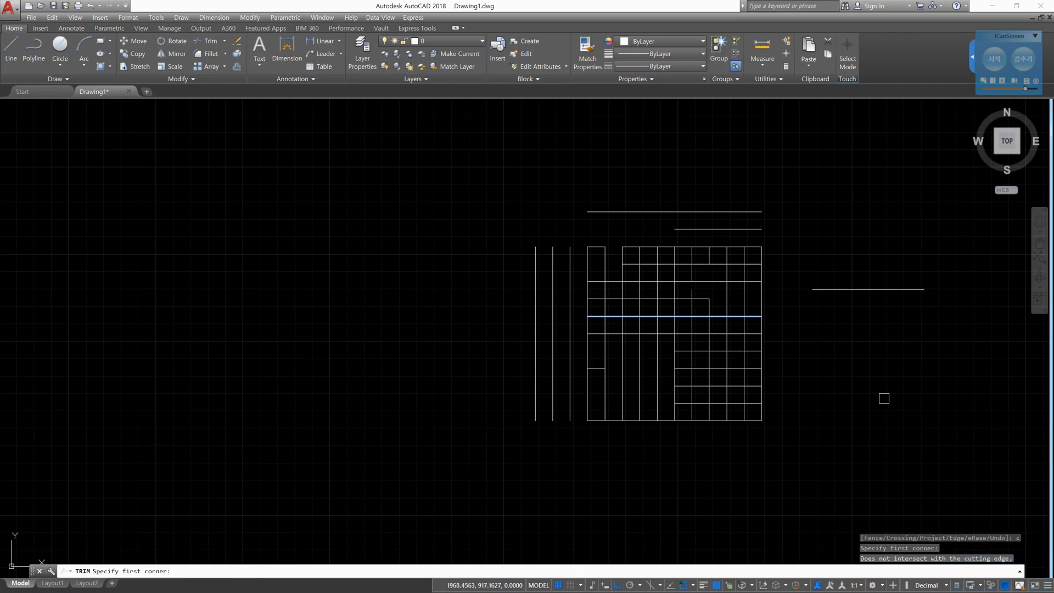
pyautogui.click(941, 403)
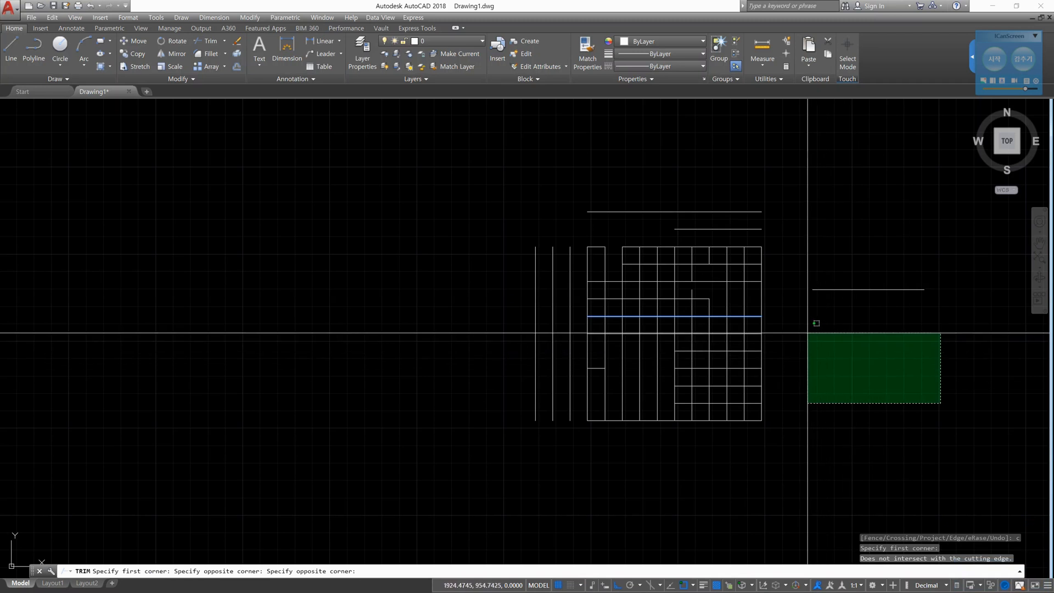
pyautogui.click(801, 335)
pyautogui.click(761, 329)
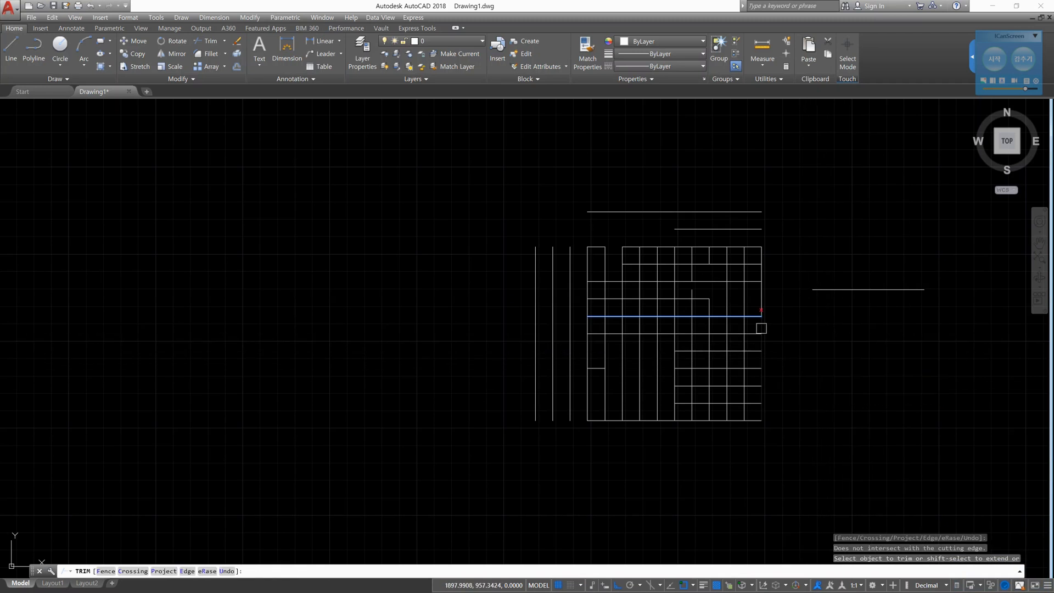
pyautogui.click(756, 315)
pyautogui.click(777, 323)
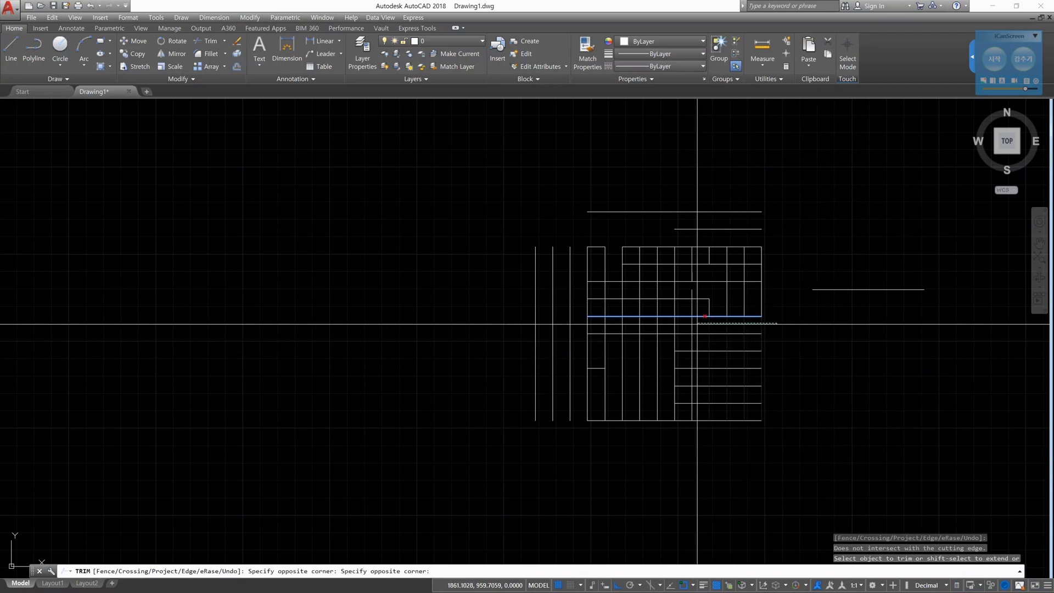
pyautogui.click(699, 319)
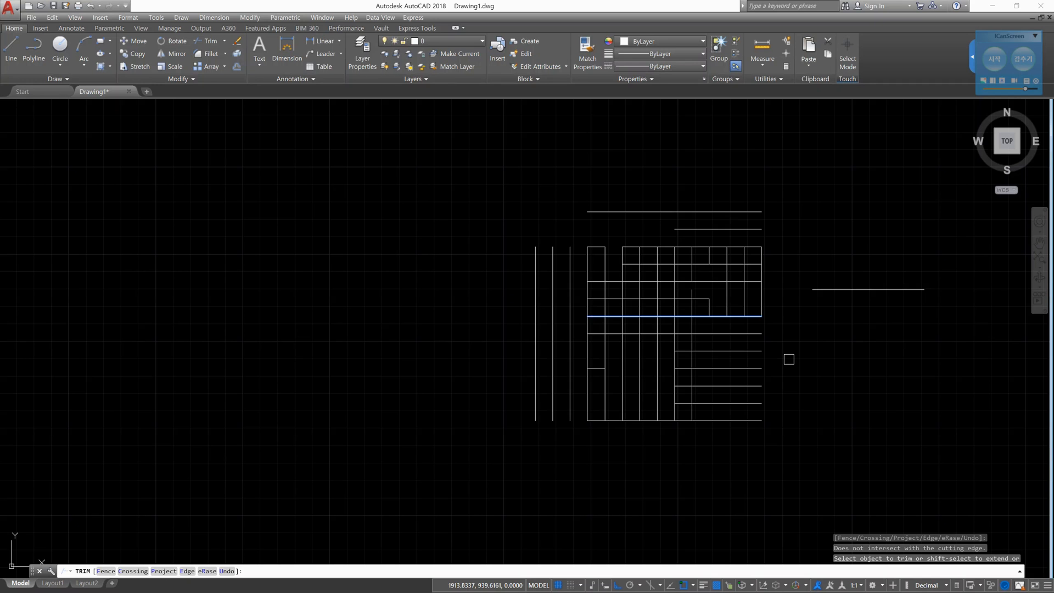
# - Leave Trim and undo the cuts on the grid's right-hand verticals
pyautogui.press('Escape')
pyautogui.press('Escape')
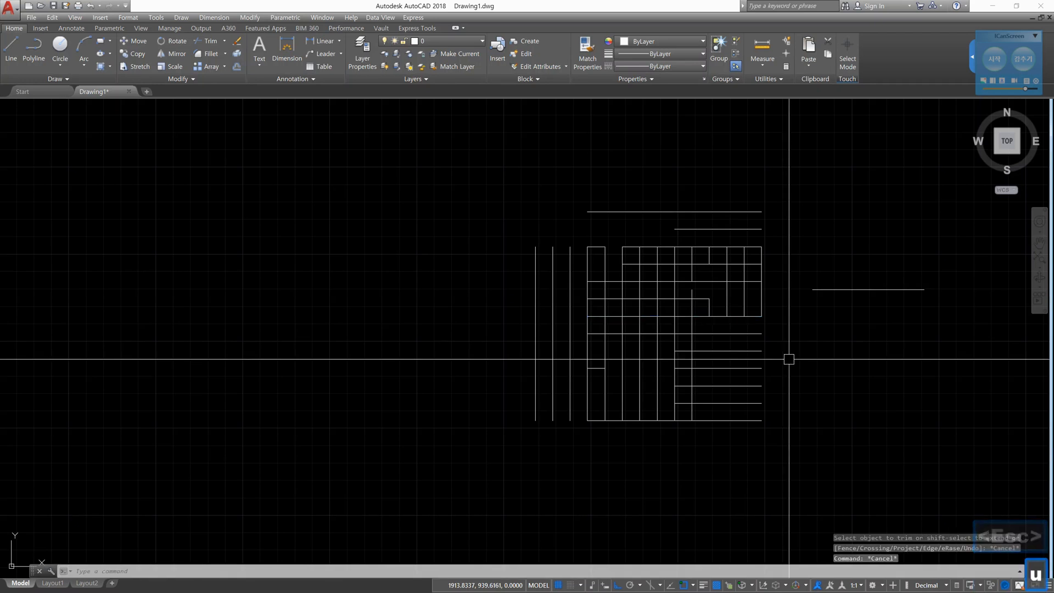
pyautogui.write('u')
pyautogui.press('Return')
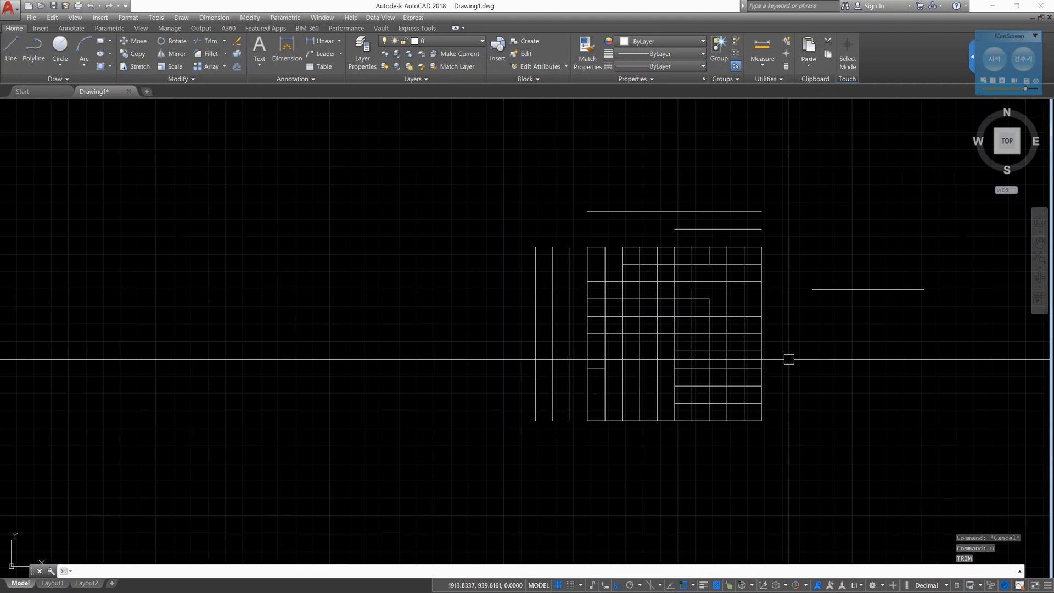
# - Trim the four rightmost verticals below the fifth horizontal line with one crossing window, using that line as cutting edge
pyautogui.write('tr')
pyautogui.press('Return')
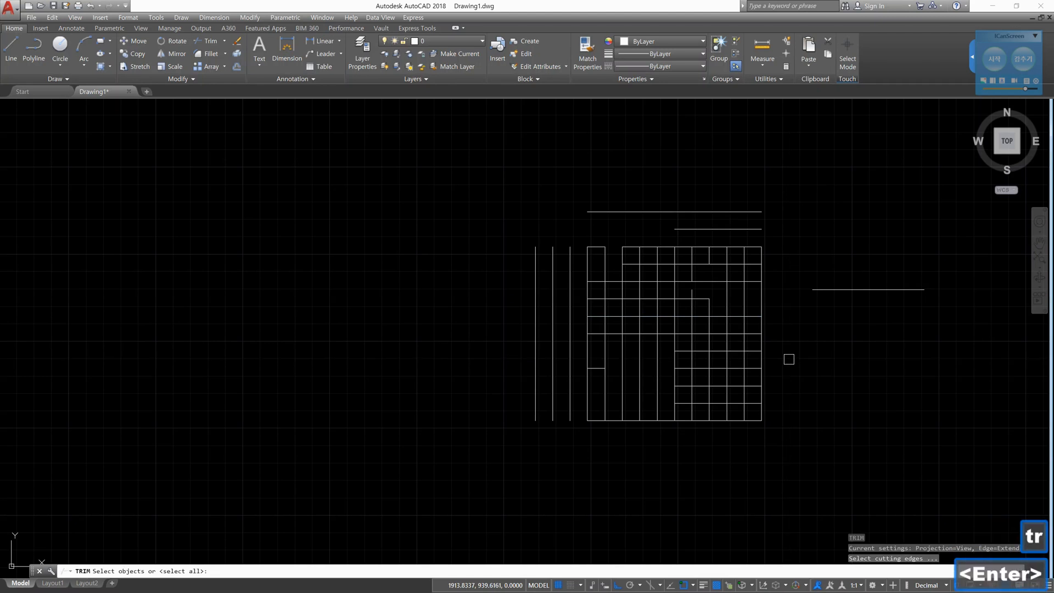
pyautogui.click(754, 316)
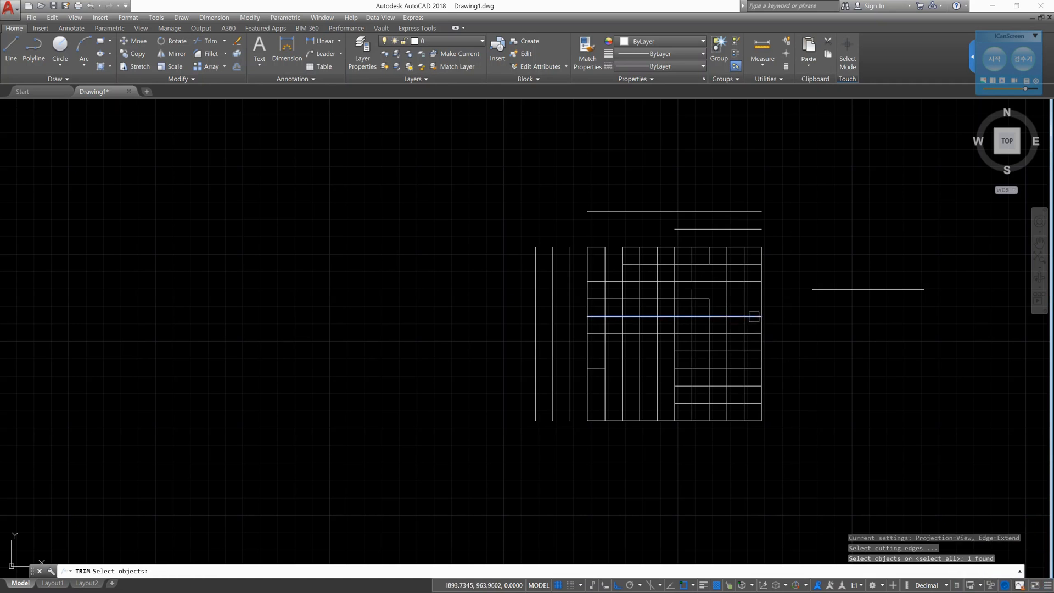
pyautogui.press('Return')
pyautogui.click(754, 317)
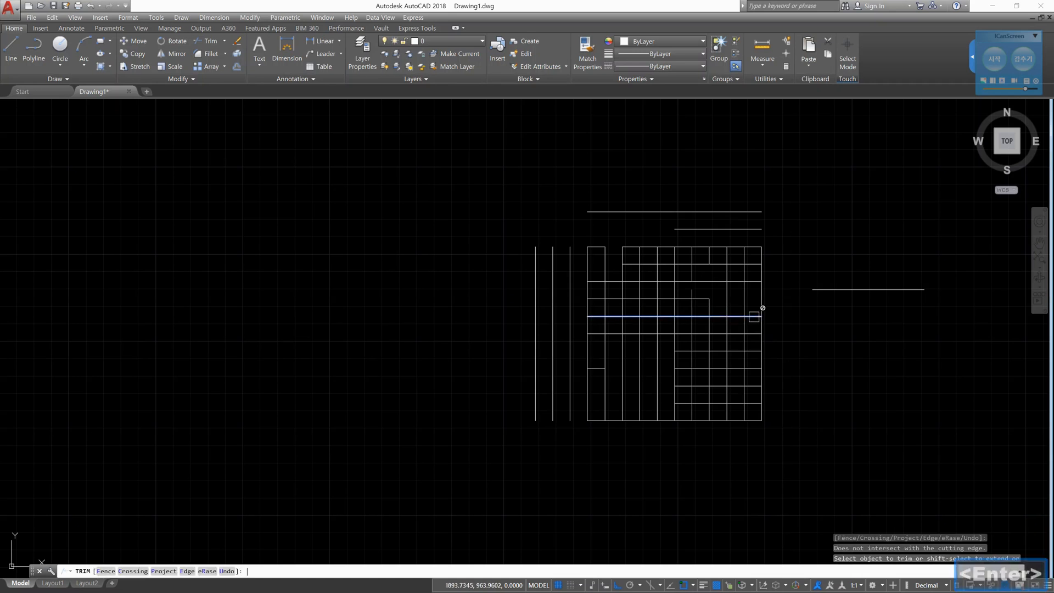
pyautogui.write('c')
pyautogui.press('Return')
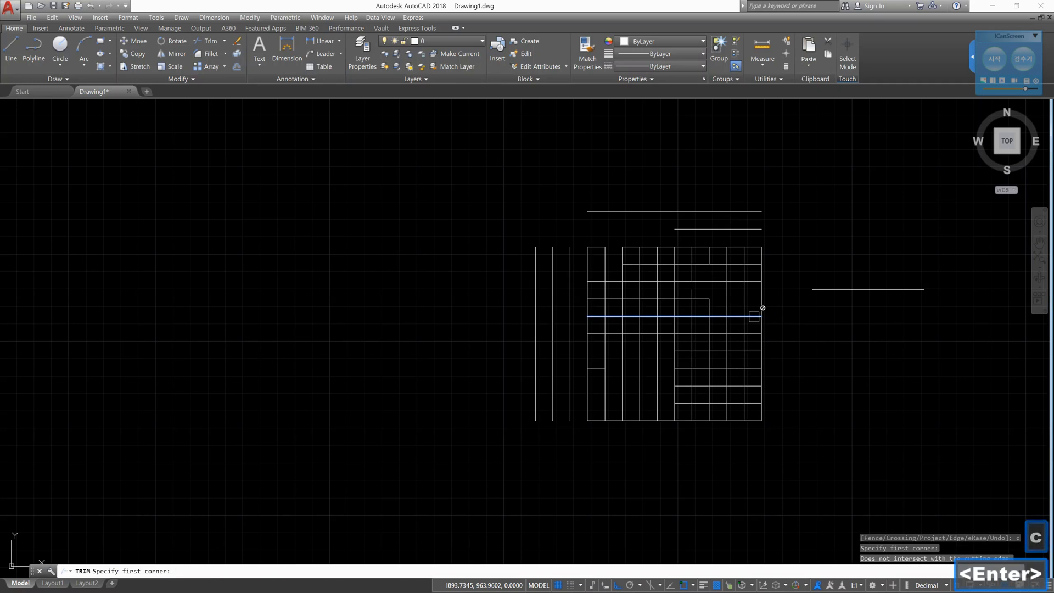
pyautogui.click(836, 333)
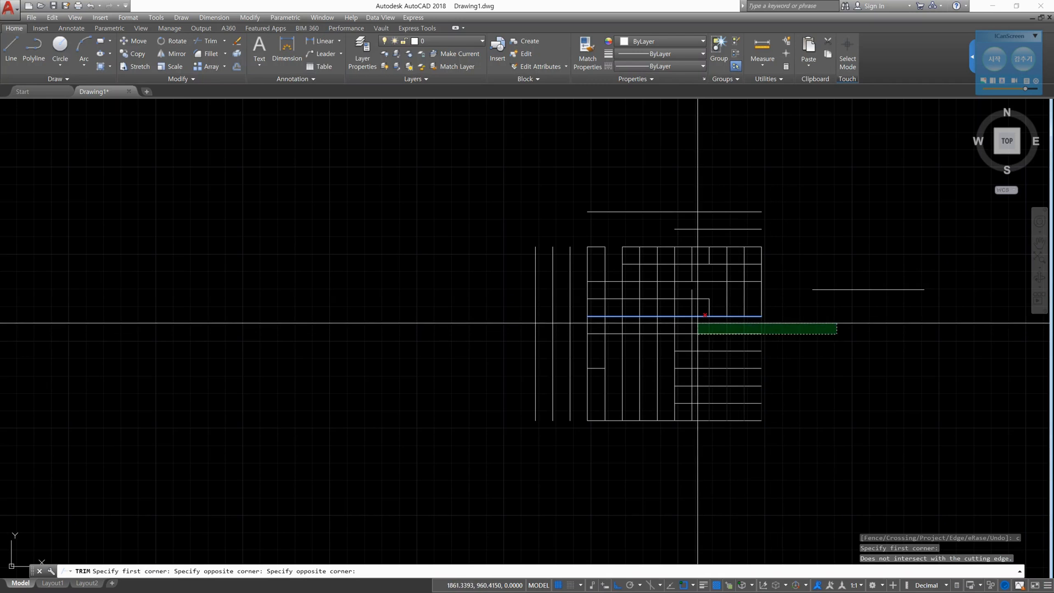
pyautogui.click(698, 324)
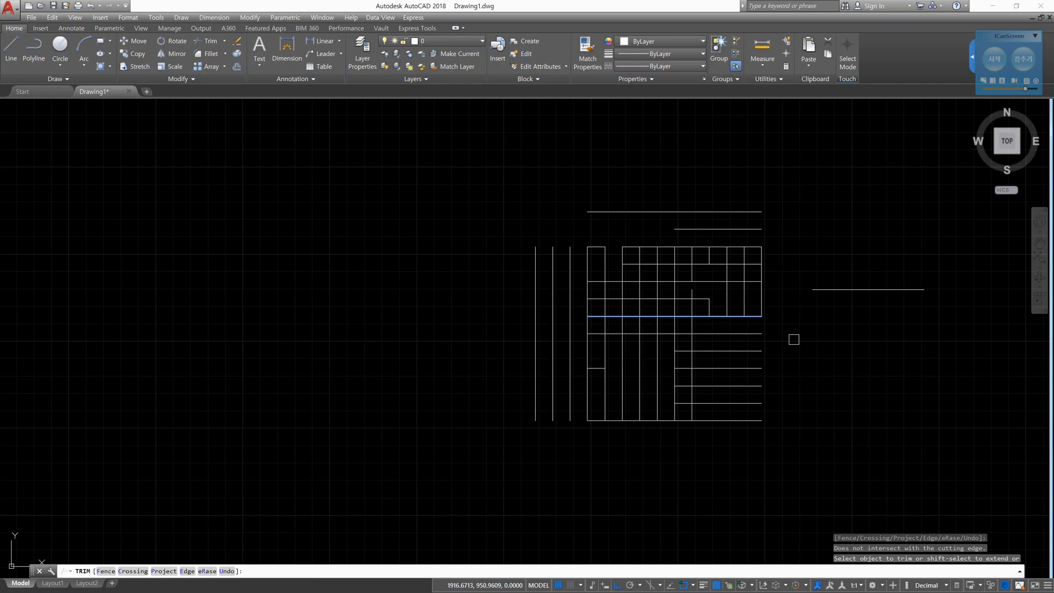
# - End the Trim command and undo its crossing-window cut
pyautogui.press('Escape')
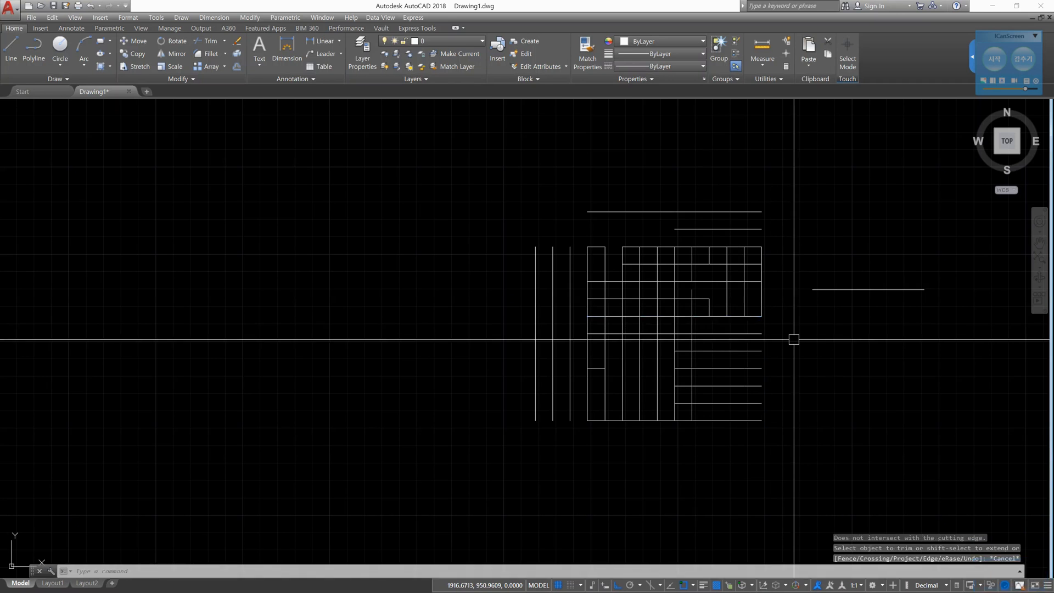
pyautogui.write('u')
pyautogui.press('Return')
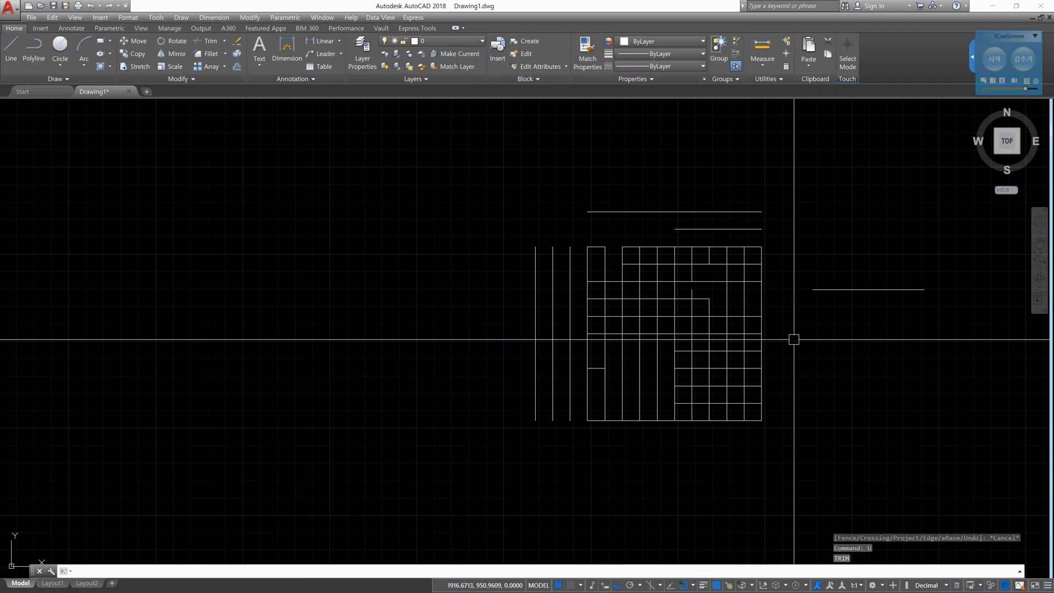
# - Trim the five rightmost verticals below the grid's fifth horizontal line, with that line as cutting edge and the Crossing option
pyautogui.write('tr')
pyautogui.press('Return')
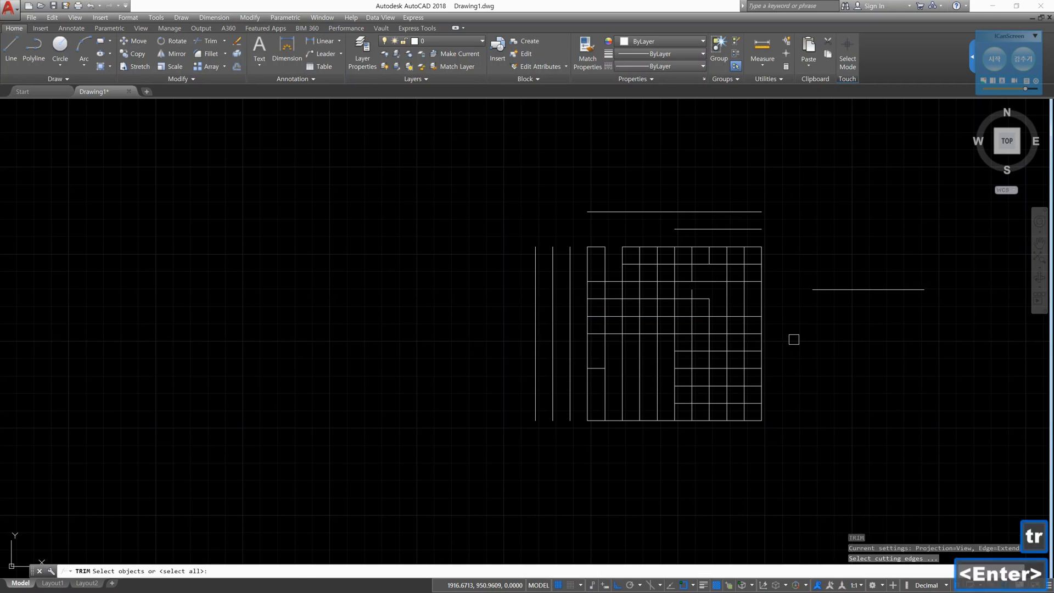
pyautogui.scroll(4, 774, 329)
pyautogui.click(728, 299)
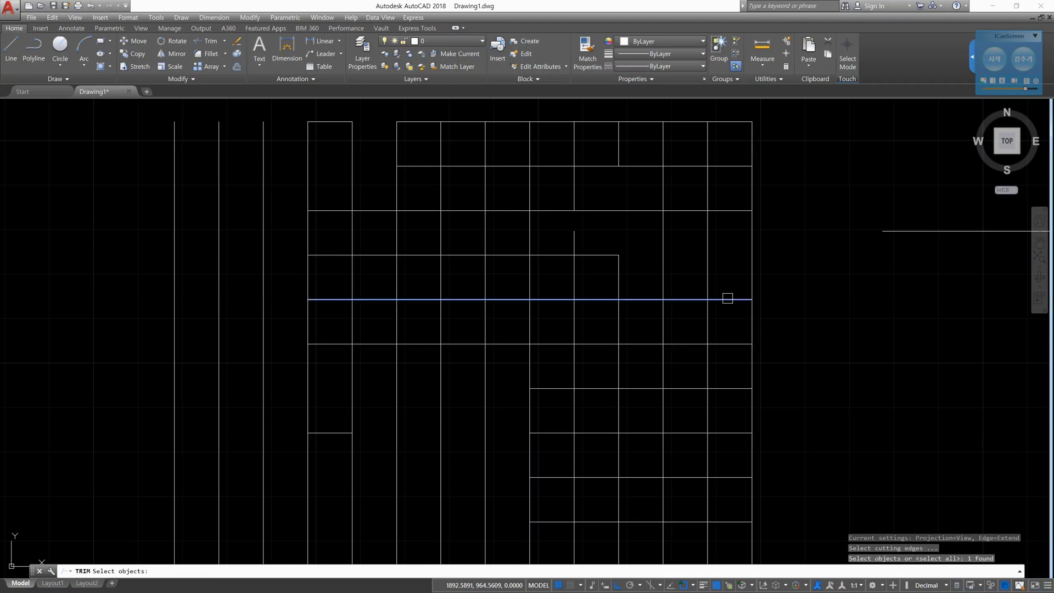
pyautogui.write('\\')
pyautogui.press('BackSpace')
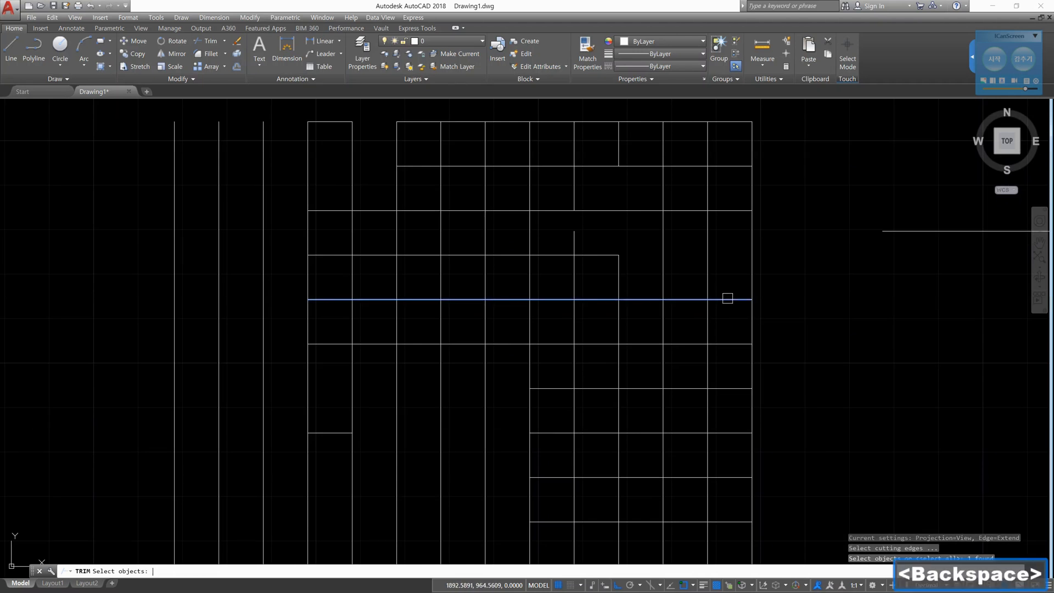
pyautogui.press('Return')
pyautogui.click(727, 299)
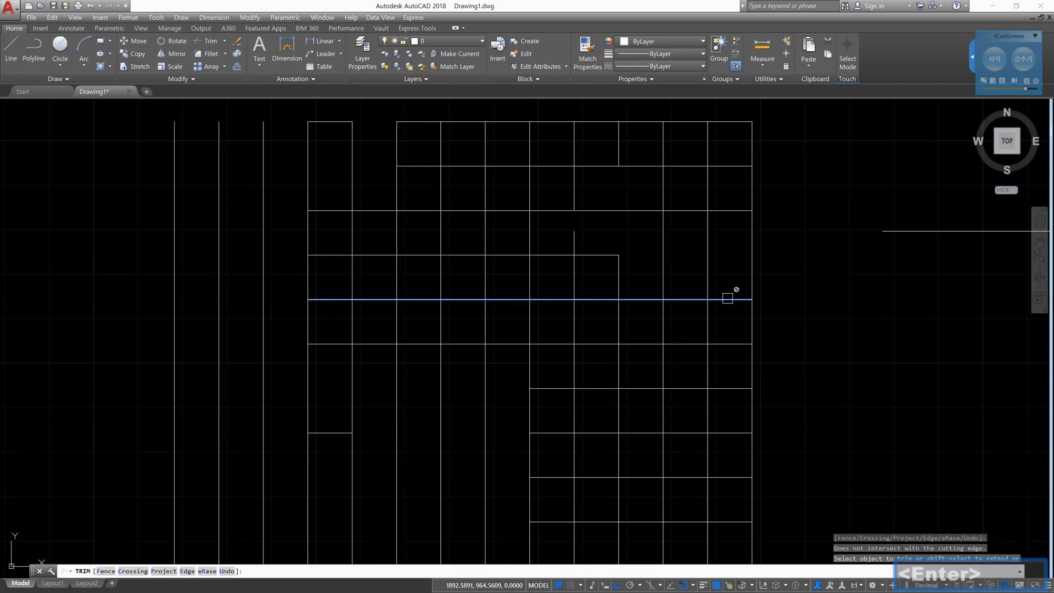
pyautogui.write('c')
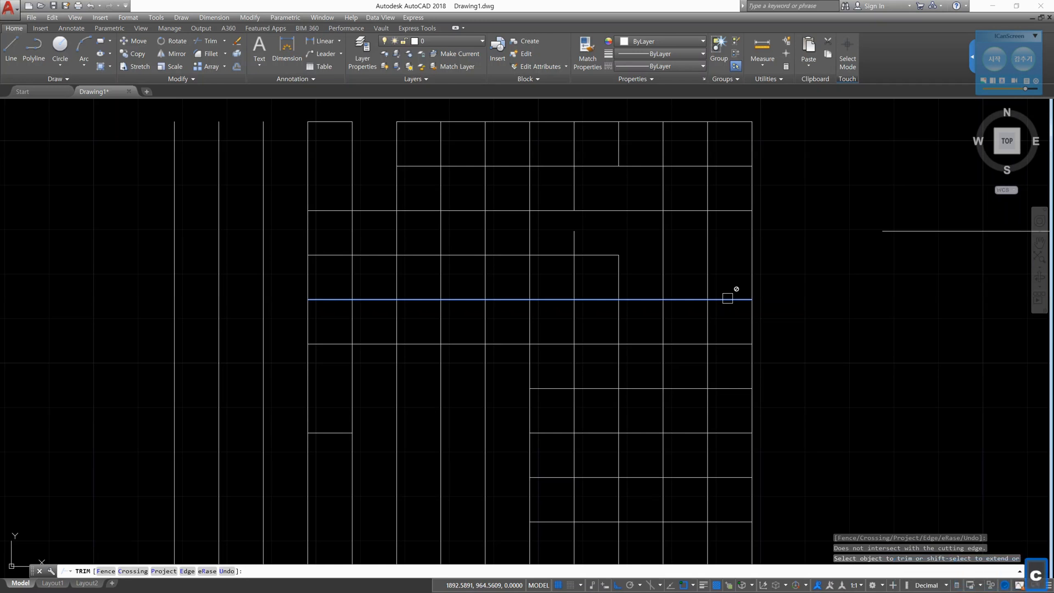
pyautogui.press('Return')
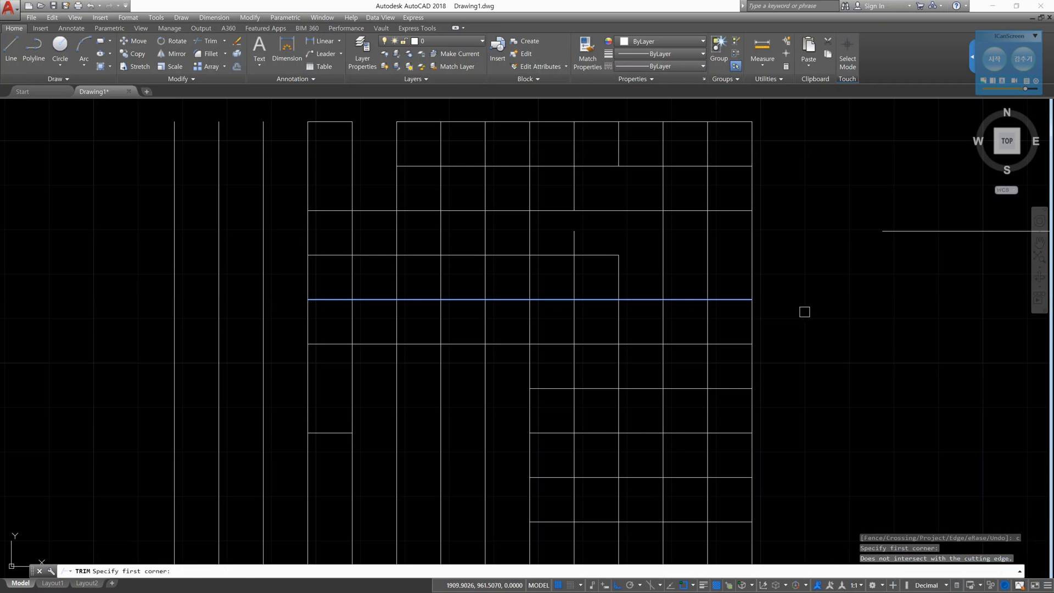
pyautogui.click(817, 330)
pyautogui.click(543, 308)
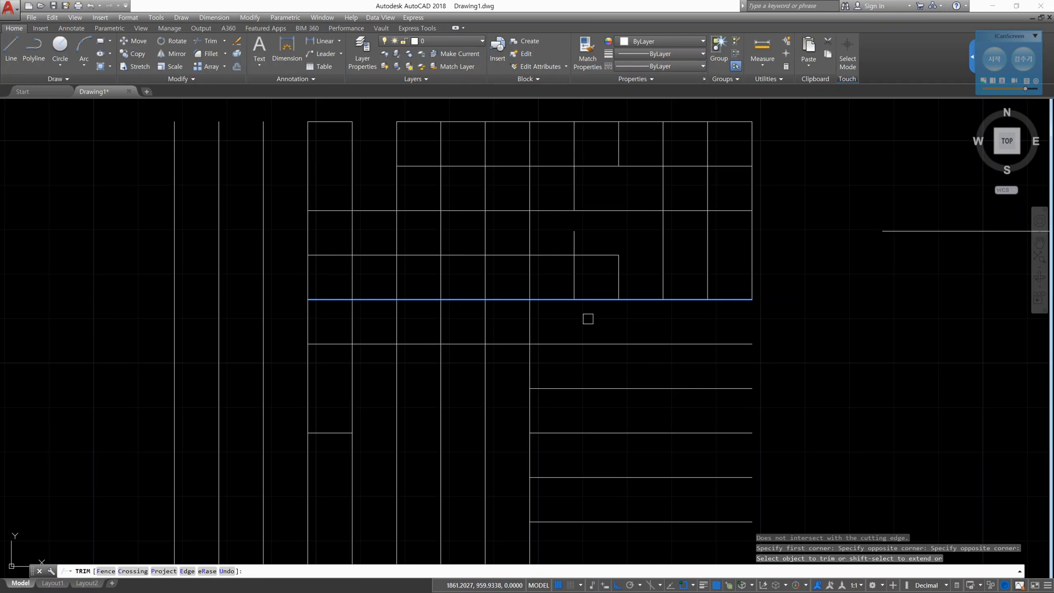
pyautogui.press('Return')
pyautogui.press('Return')
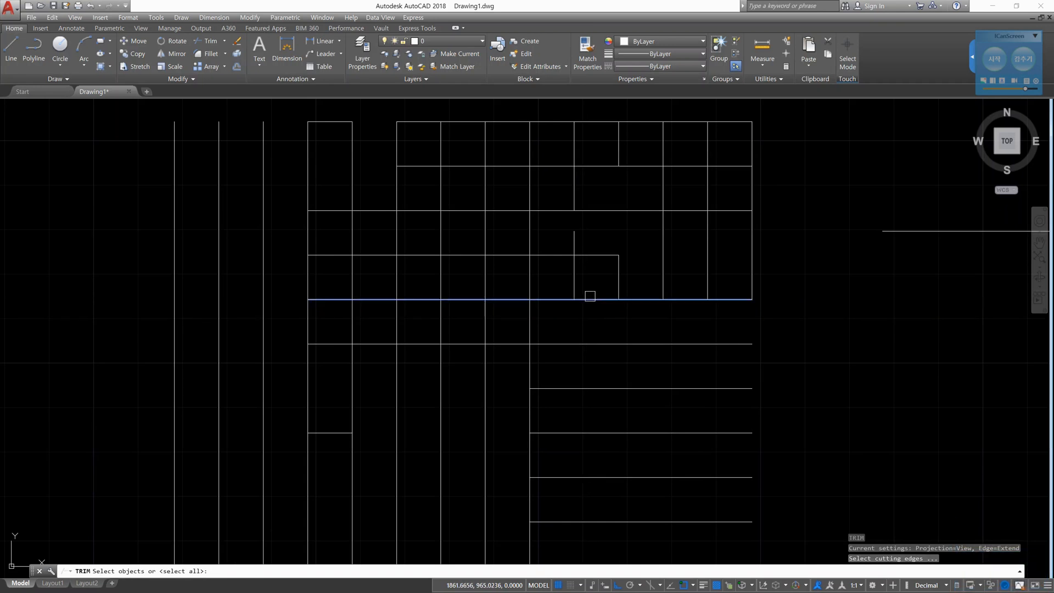
# - Trim the next four verticals to the left below the same horizontal cutting edge, with a crossing window just under it
pyautogui.click(588, 300)
pyautogui.press('space')
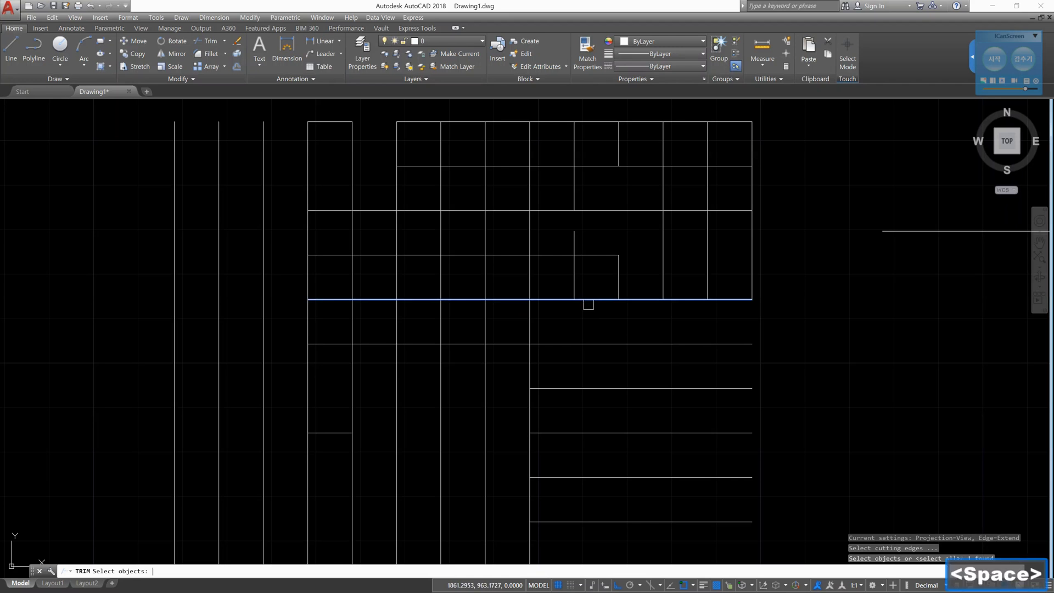
pyautogui.click(584, 315)
pyautogui.click(562, 336)
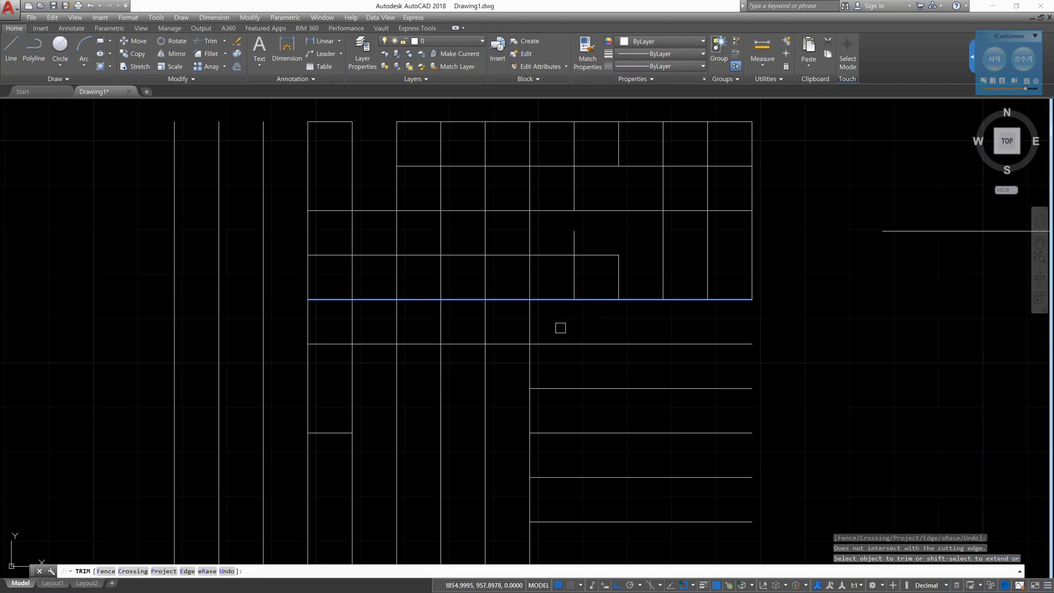
pyautogui.click(561, 328)
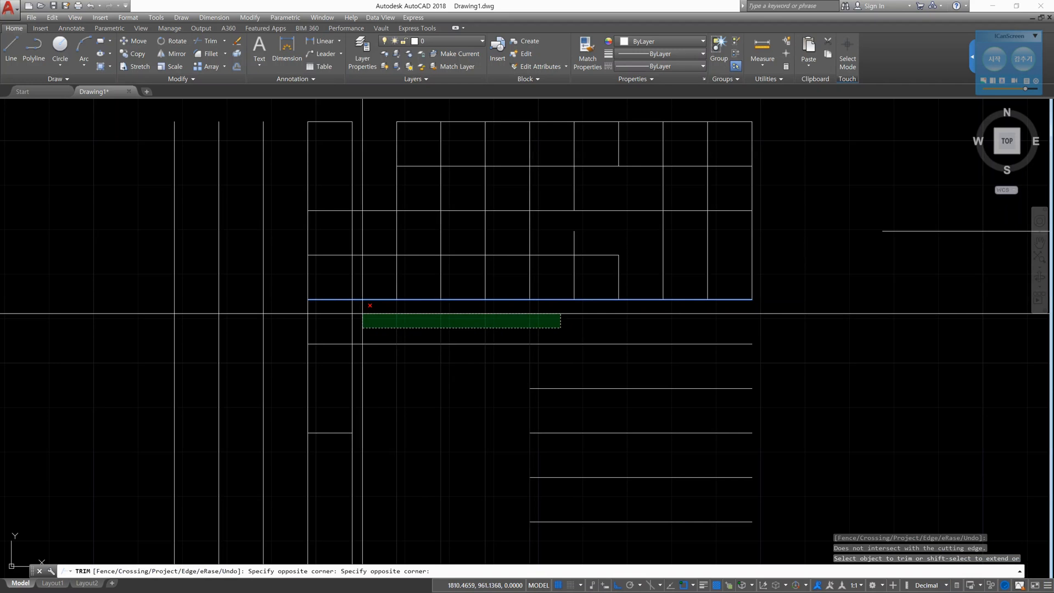
pyautogui.click(363, 314)
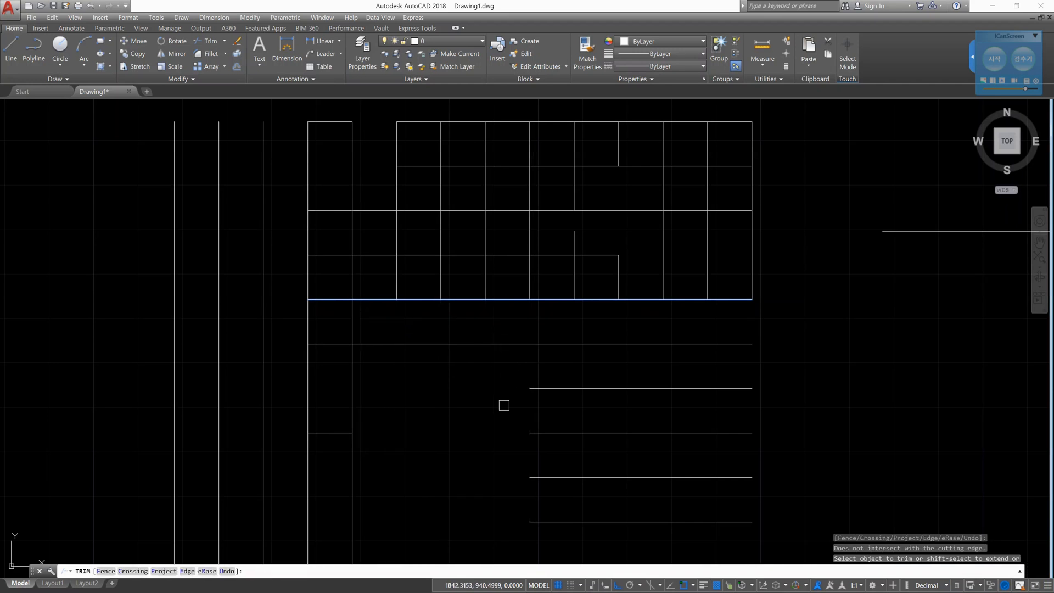
pyautogui.press('Escape')
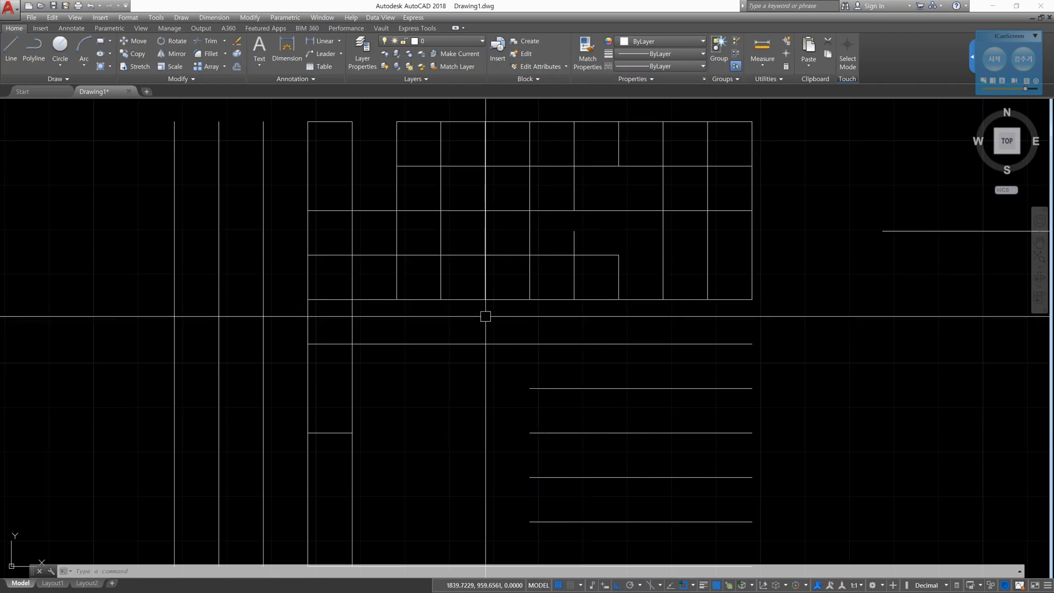
pyautogui.scroll(2, 486, 316)
pyautogui.moveTo(478, 303); pyautogui.dragTo(496, 375, button='middle')
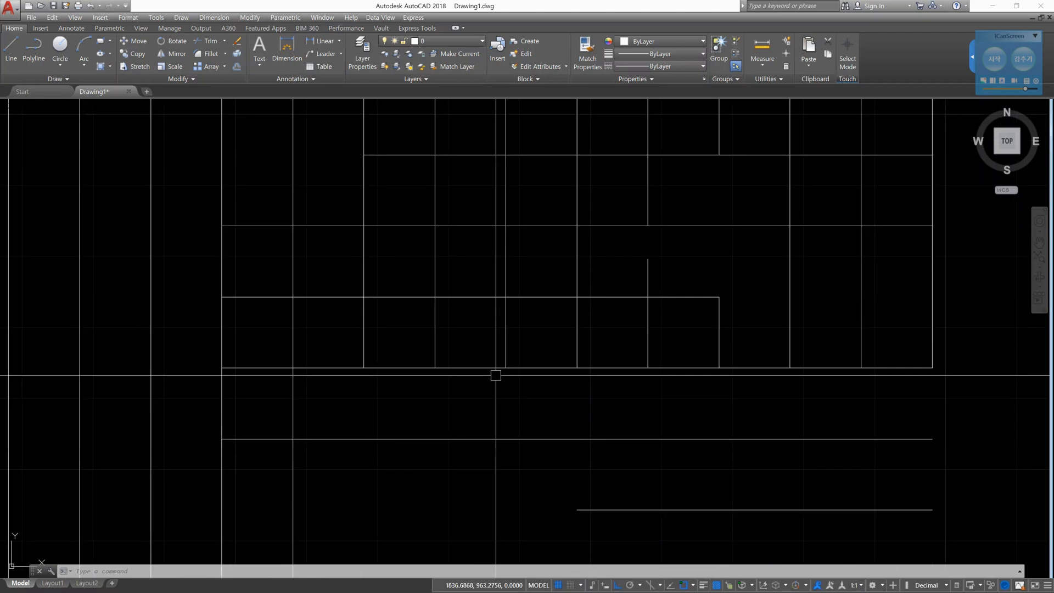
# - Outline one grid cell with a red freehand square using the screen annotation tool, and clear the markup
pyautogui.click(994, 59)
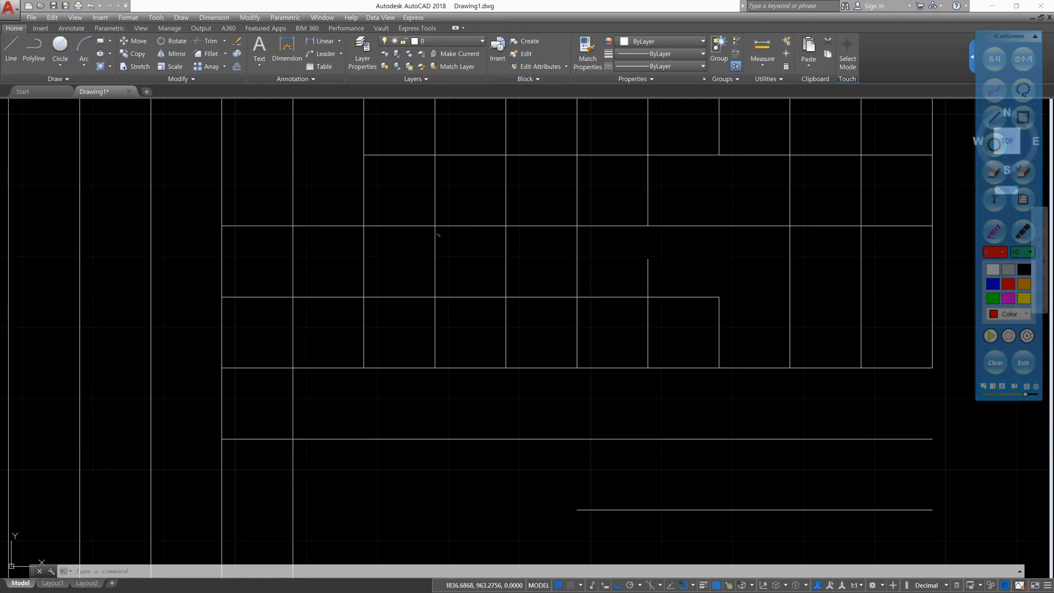
pyautogui.moveTo(436, 226)
pyautogui.mouseDown()
pyautogui.moveTo(435, 290)
pyautogui.moveTo(501, 285)
pyautogui.moveTo(508, 251)
pyautogui.moveTo(452, 229)
pyautogui.moveTo(506, 222)
pyautogui.moveTo(513, 287)
pyautogui.moveTo(436, 258)
pyautogui.moveTo(437, 227)
pyautogui.mouseUp()
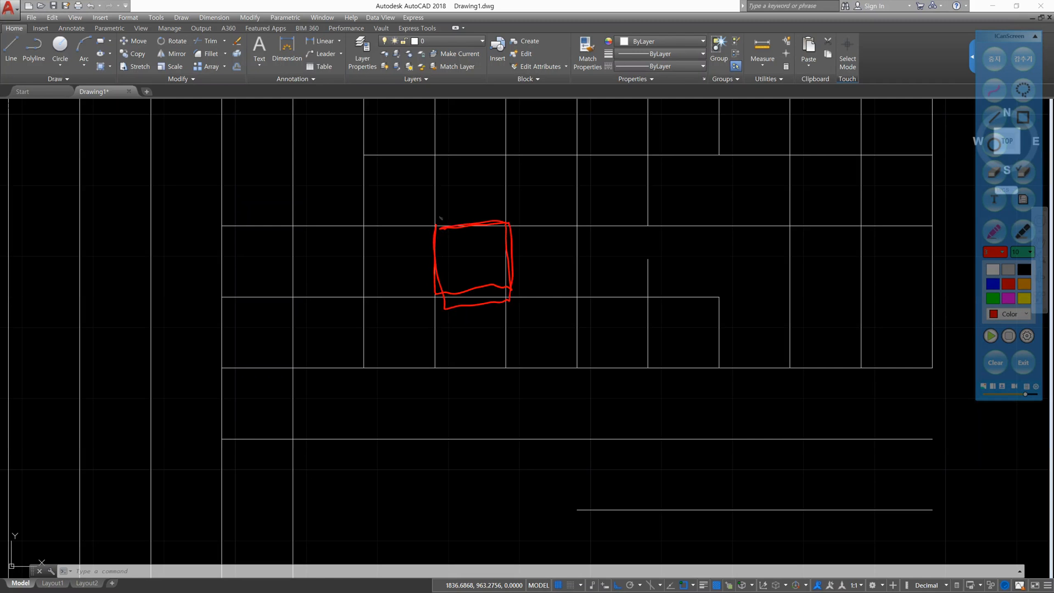
pyautogui.click(1002, 363)
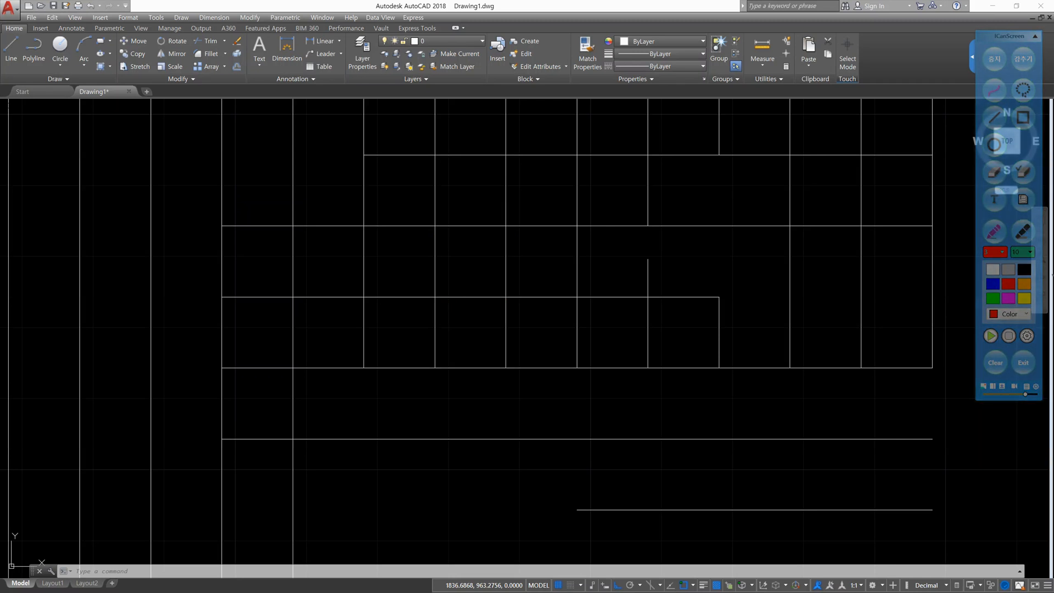
pyautogui.click(994, 59)
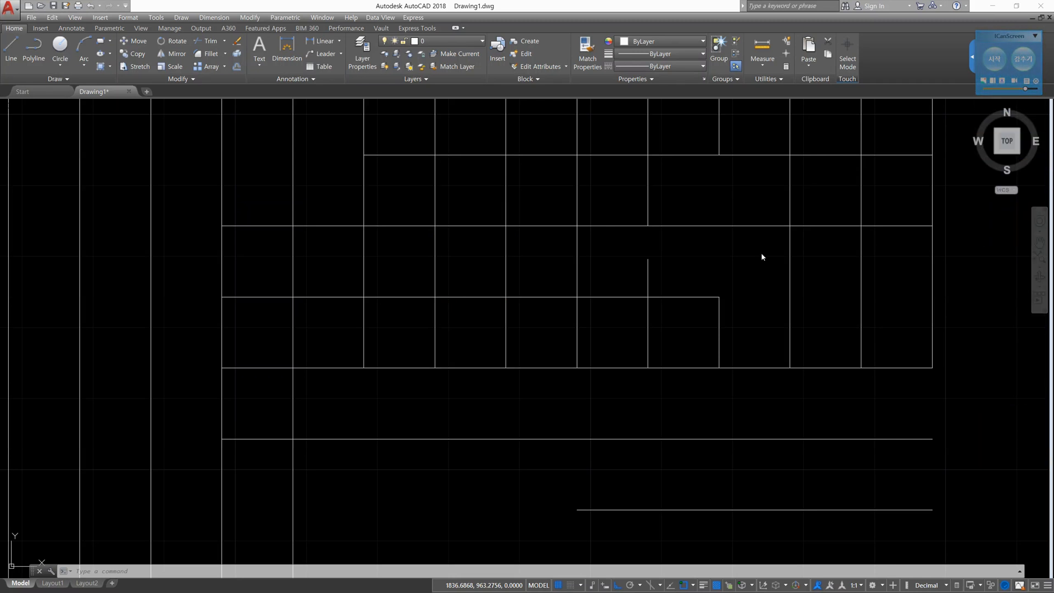
# - Isolate one grid cell by trimming everything outside its four bounding lines, using them as cutting edges and a crossing window around the cell
pyautogui.write('tr')
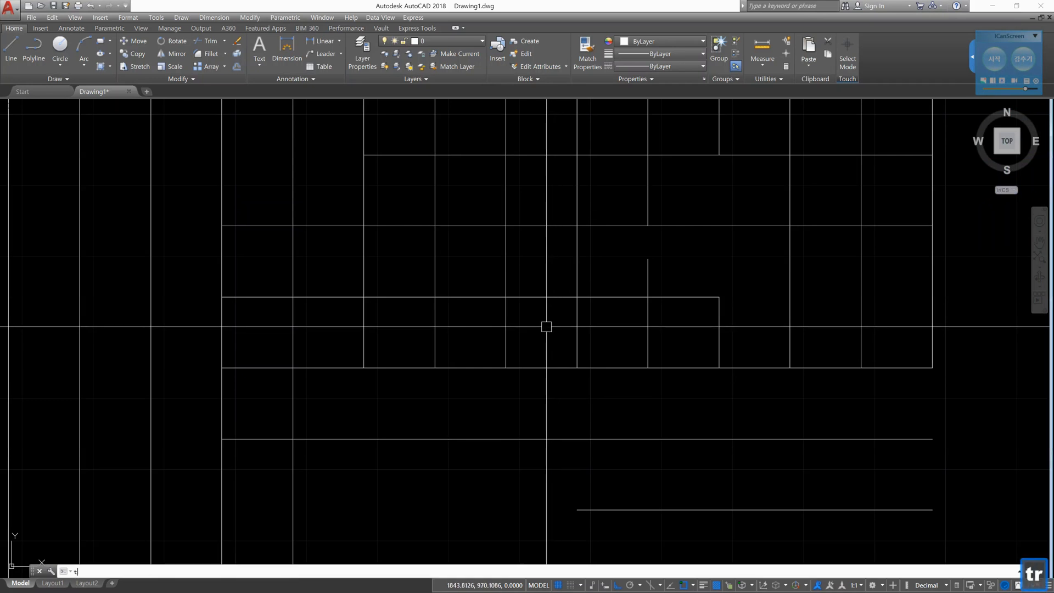
pyautogui.press('space')
pyautogui.click(538, 310)
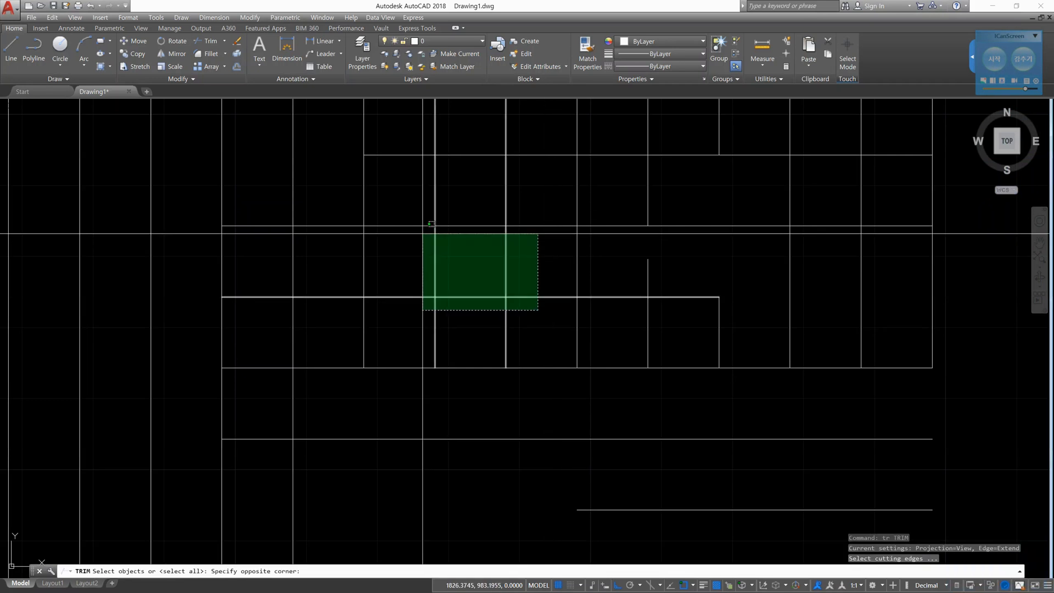
pyautogui.click(413, 206)
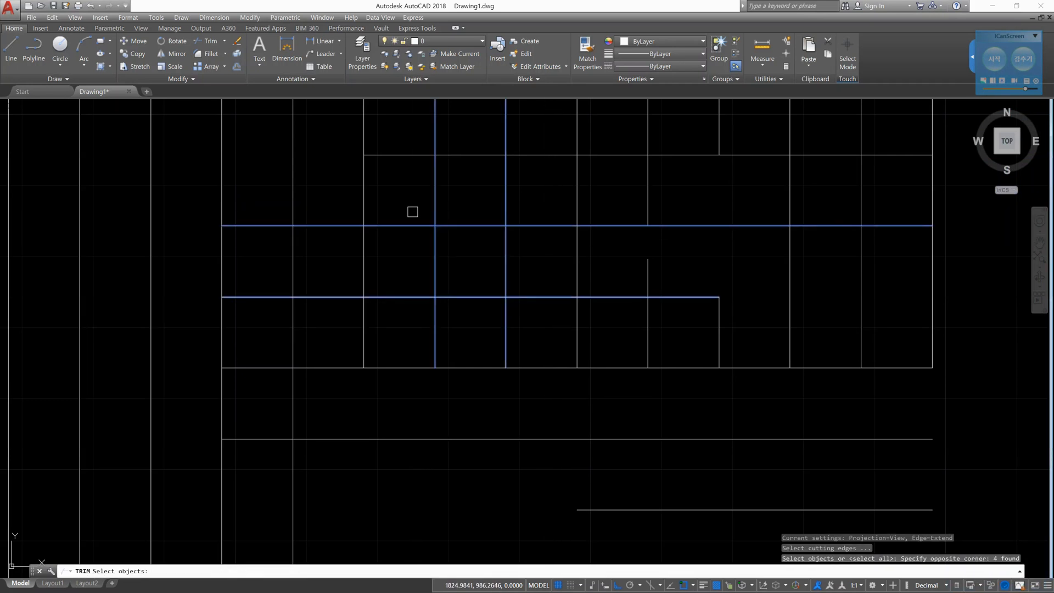
pyautogui.press('space')
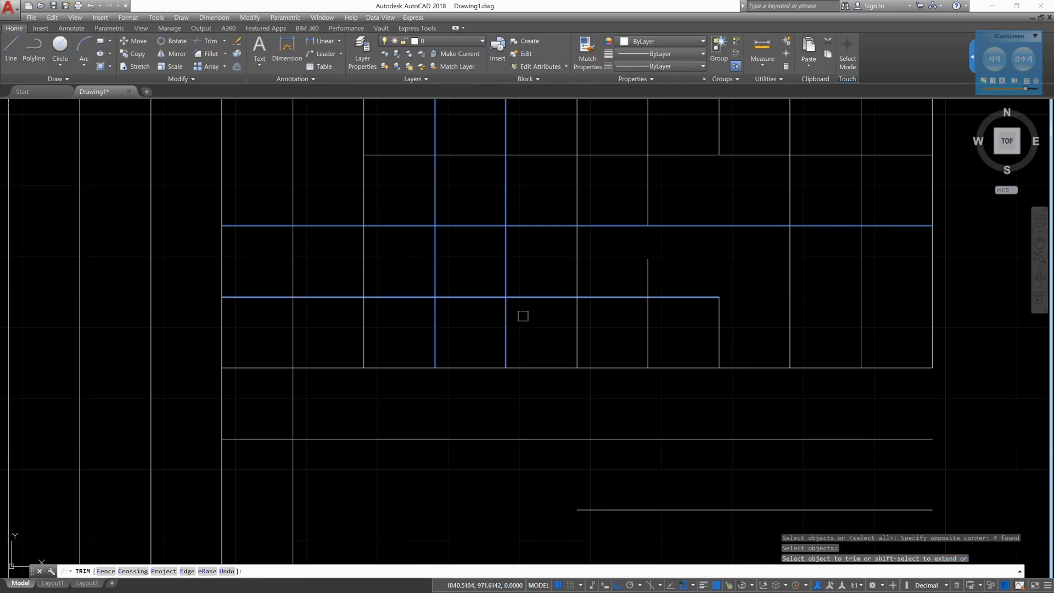
pyautogui.click(542, 327)
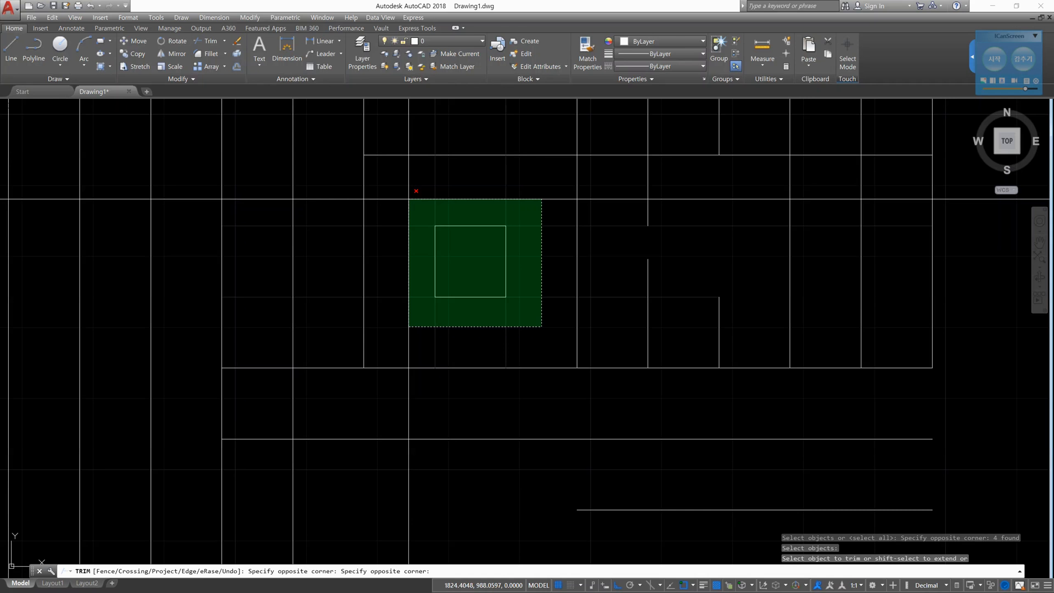
pyautogui.click(403, 199)
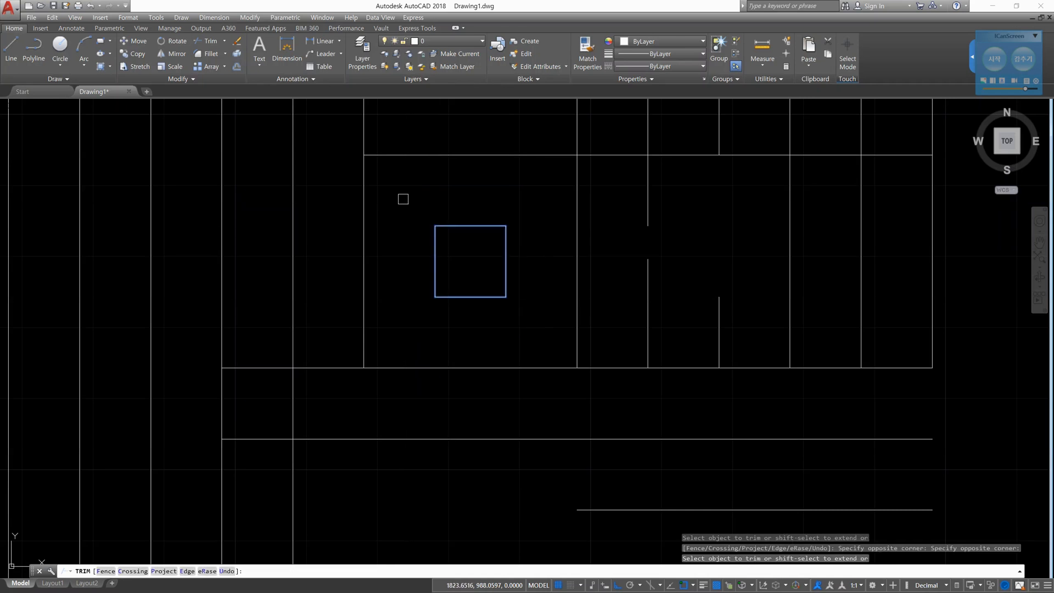
pyautogui.press('Escape')
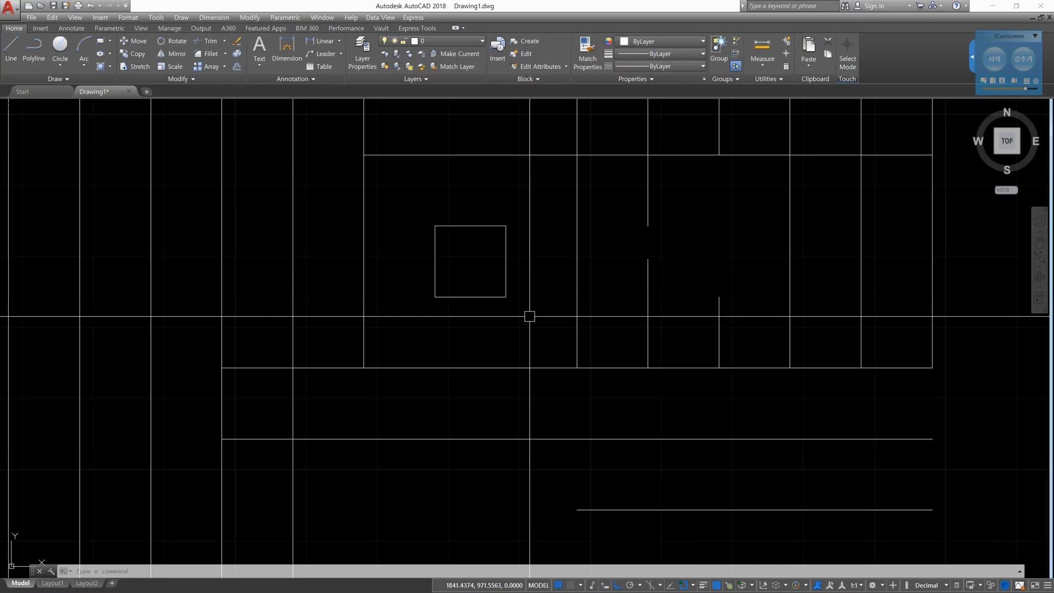
pyautogui.press('Escape')
pyautogui.press('Escape')
pyautogui.press('Escape')
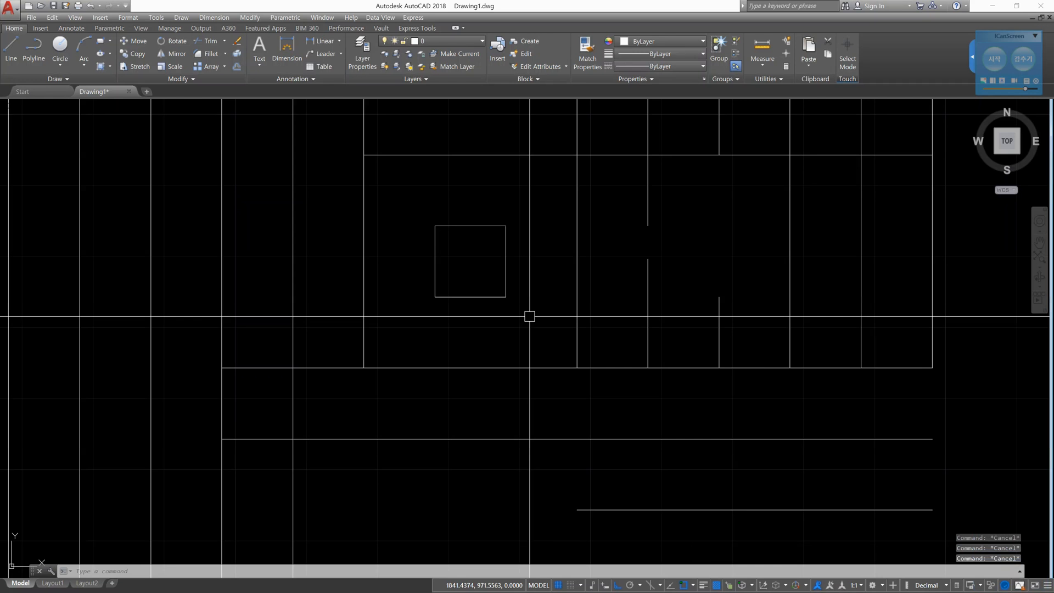
# - Try to trim the horizontal line above the small square with that same line as cutting edge, and cancel Trim
pyautogui.write('t')
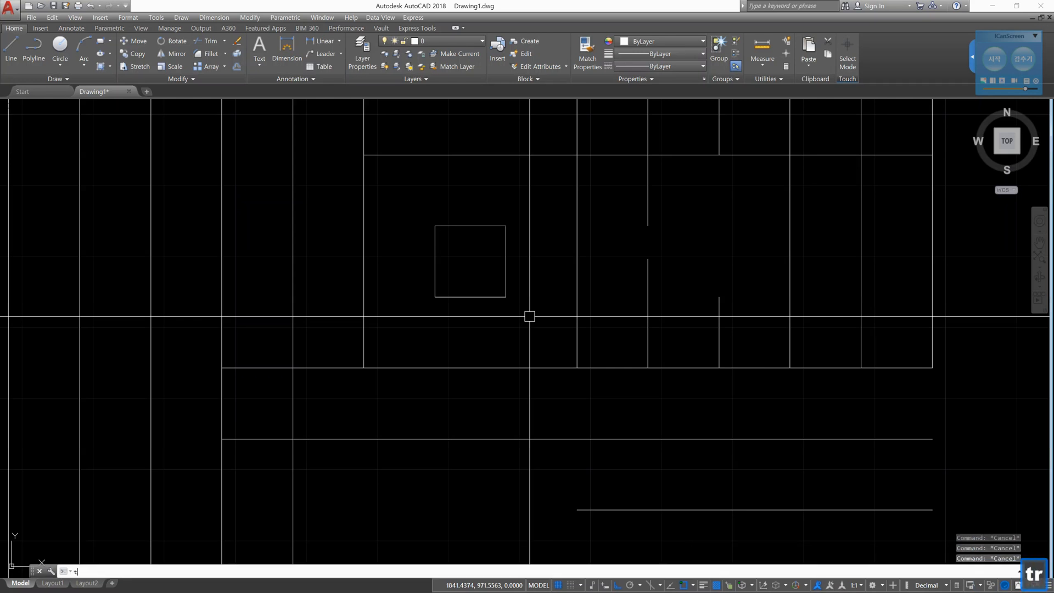
pyautogui.write('s or')
pyautogui.press('Return')
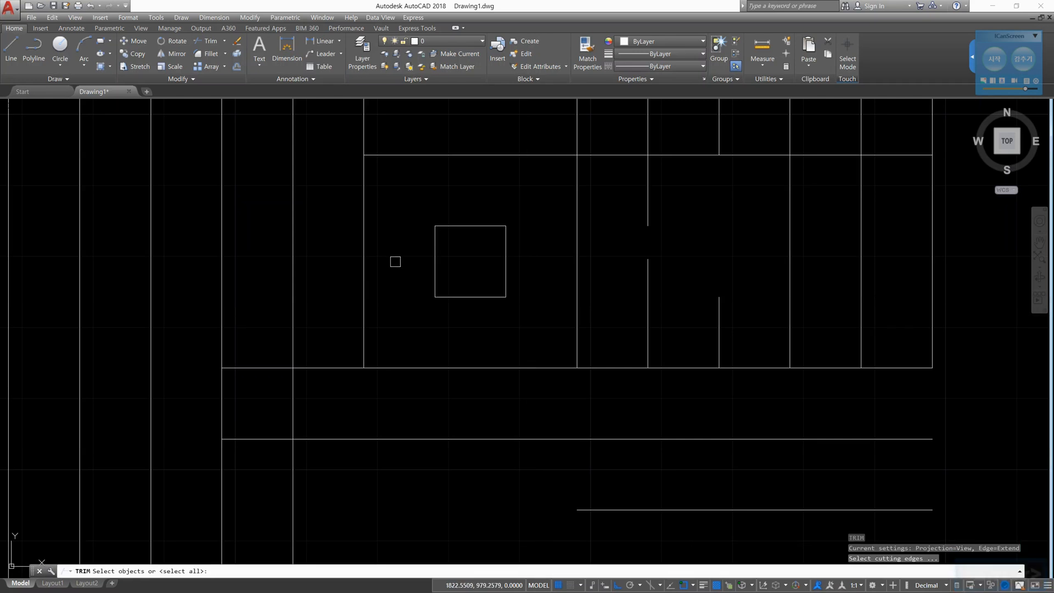
pyautogui.click(462, 155)
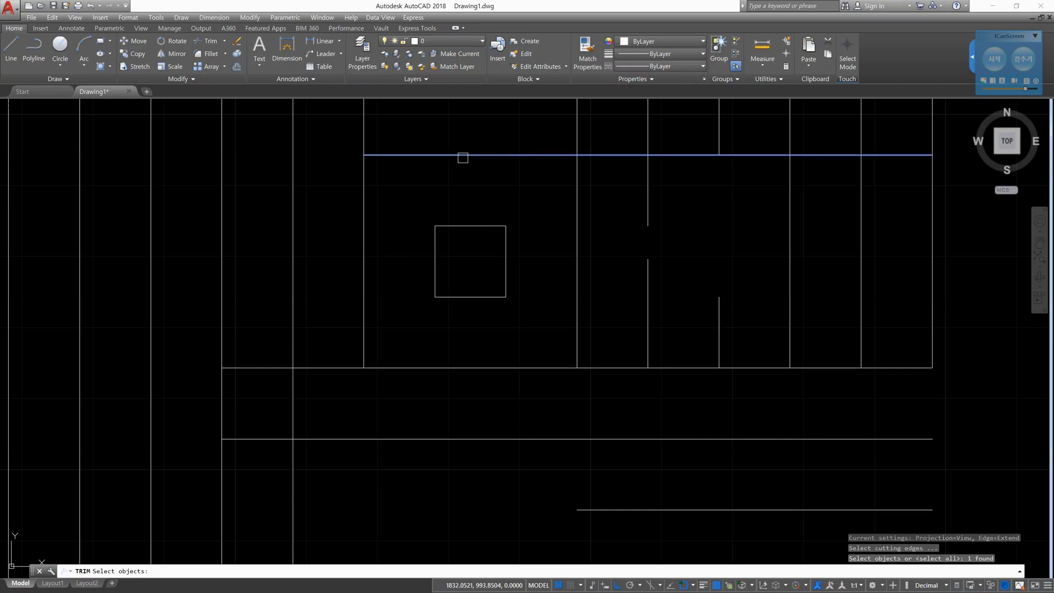
pyautogui.press('Return')
pyautogui.click(463, 157)
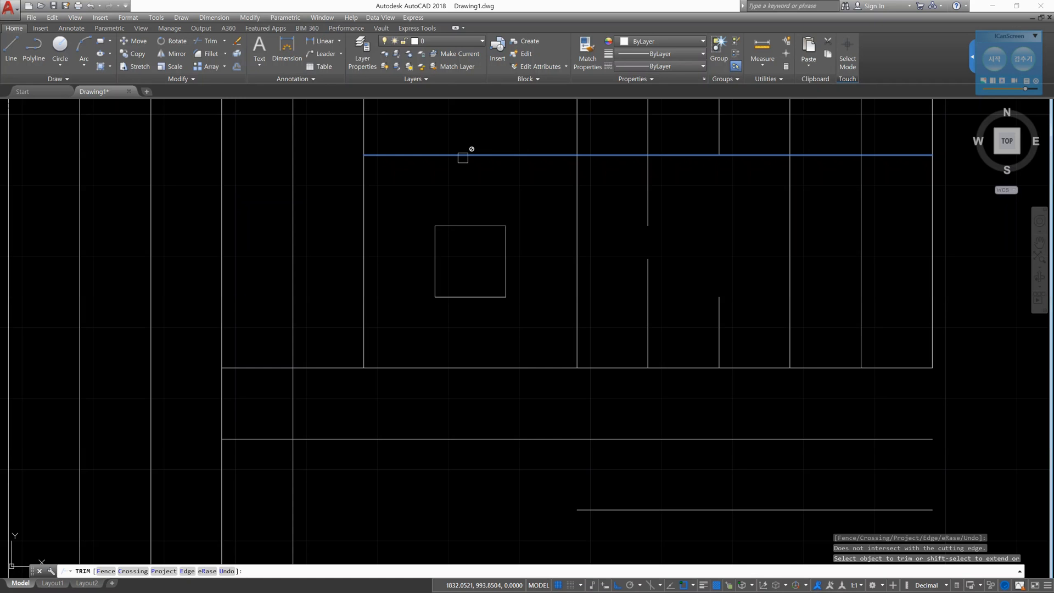
pyautogui.press('Escape')
# - Draw a vertical line crossing the separate horizontal line to the right of the grid near its middle
pyautogui.scroll(-4, 648, 230)
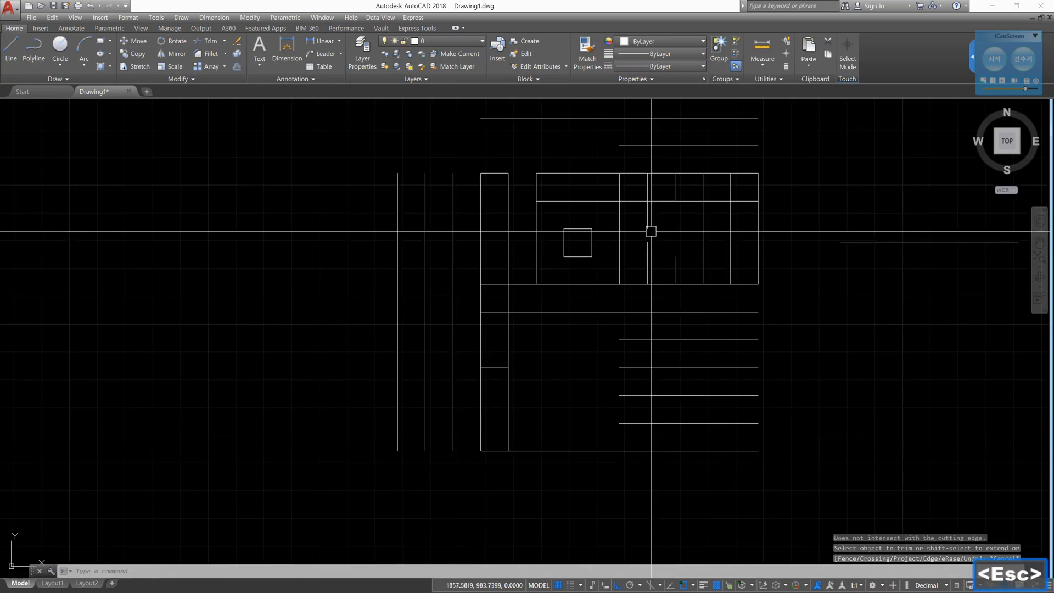
pyautogui.moveTo(903, 293); pyautogui.dragTo(489, 272, button='middle')
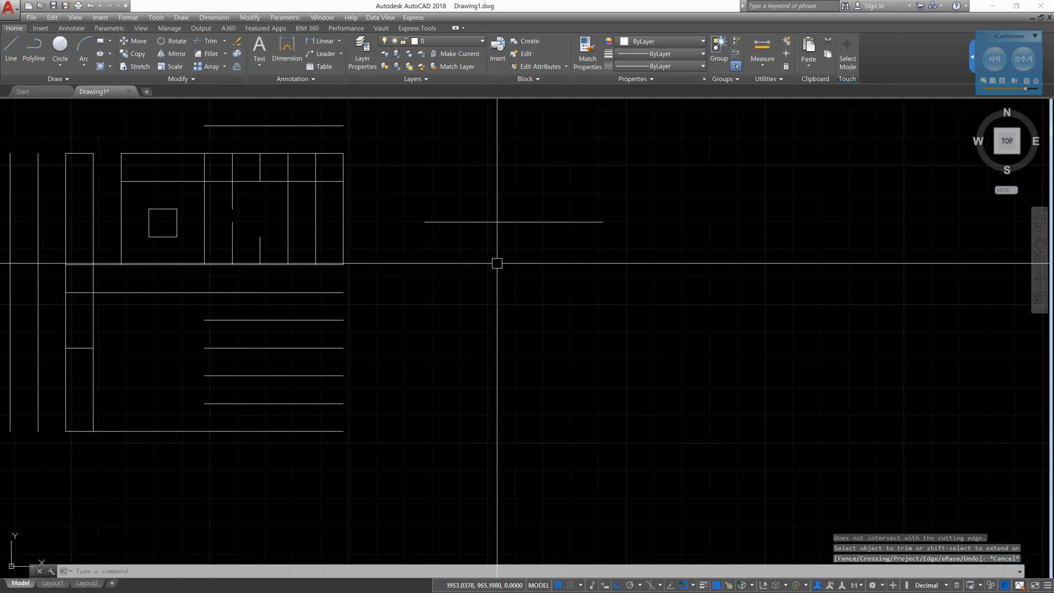
pyautogui.write('l')
pyautogui.press('space')
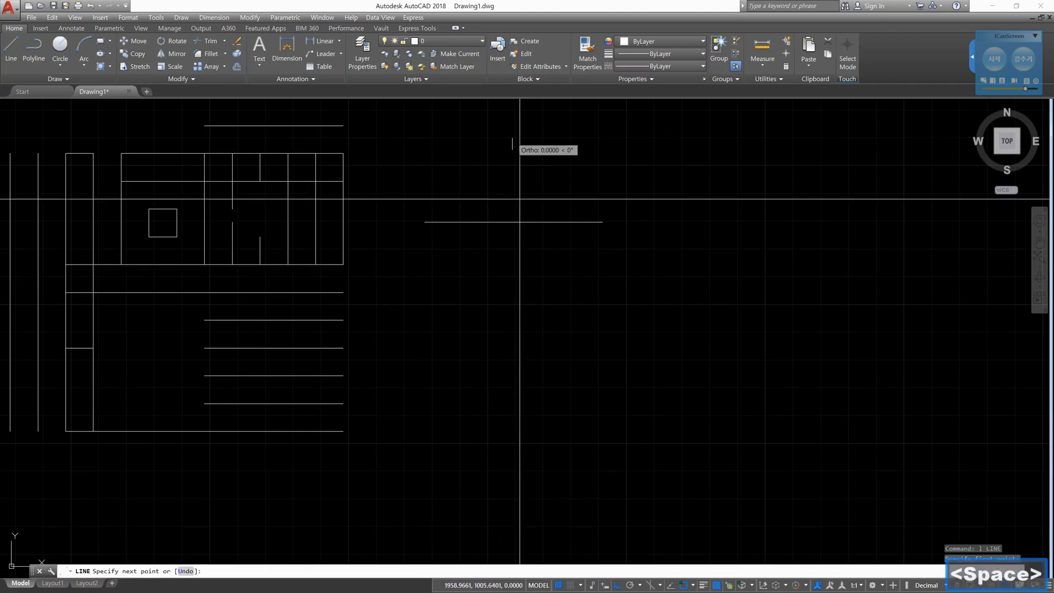
pyautogui.click(512, 138)
pyautogui.click(530, 312)
pyautogui.press('Escape')
pyautogui.press('Escape')
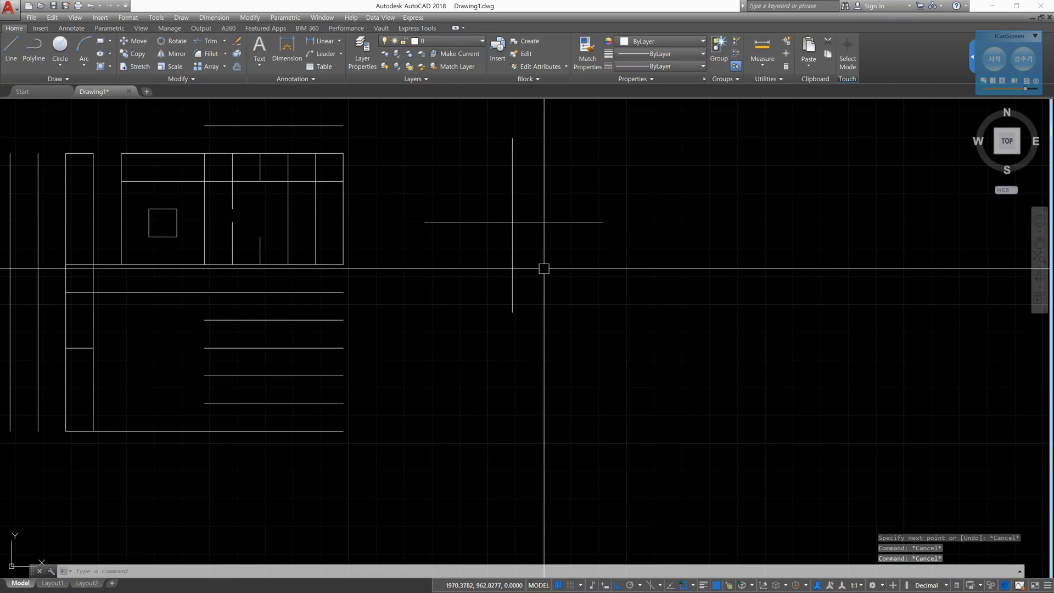
# - Move the new vertical line 10 units along Z with the relative displacement @0,0,10
pyautogui.write('m')
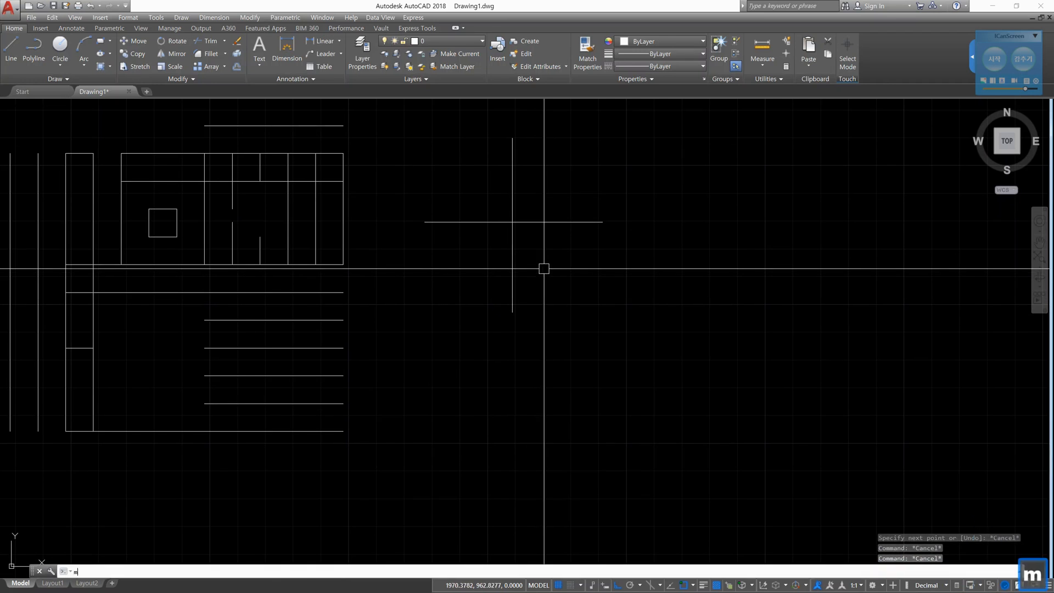
pyautogui.press('Return')
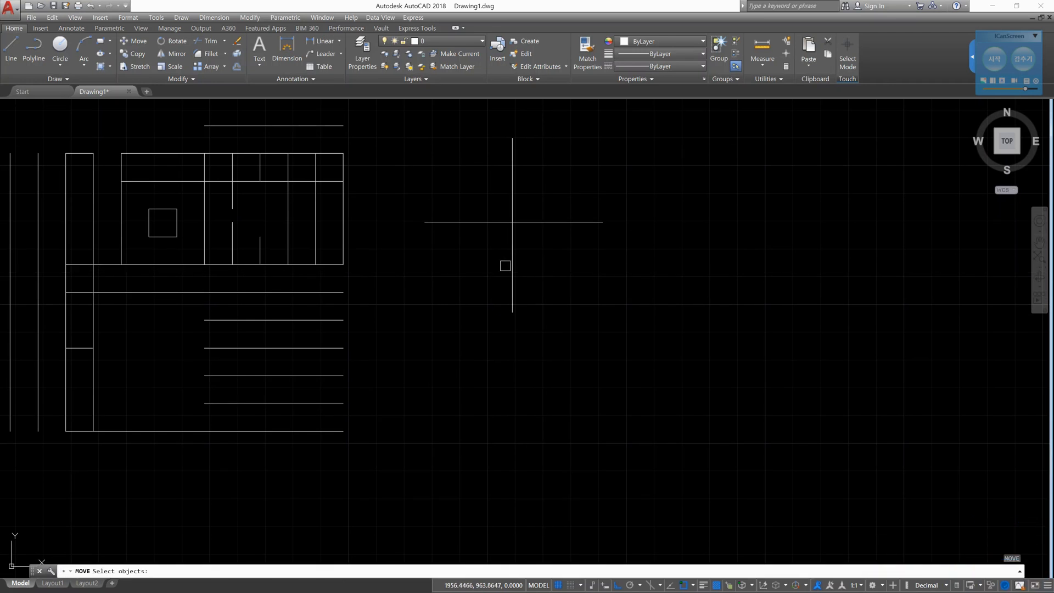
pyautogui.click(514, 266)
pyautogui.press('space')
pyautogui.click(603, 289)
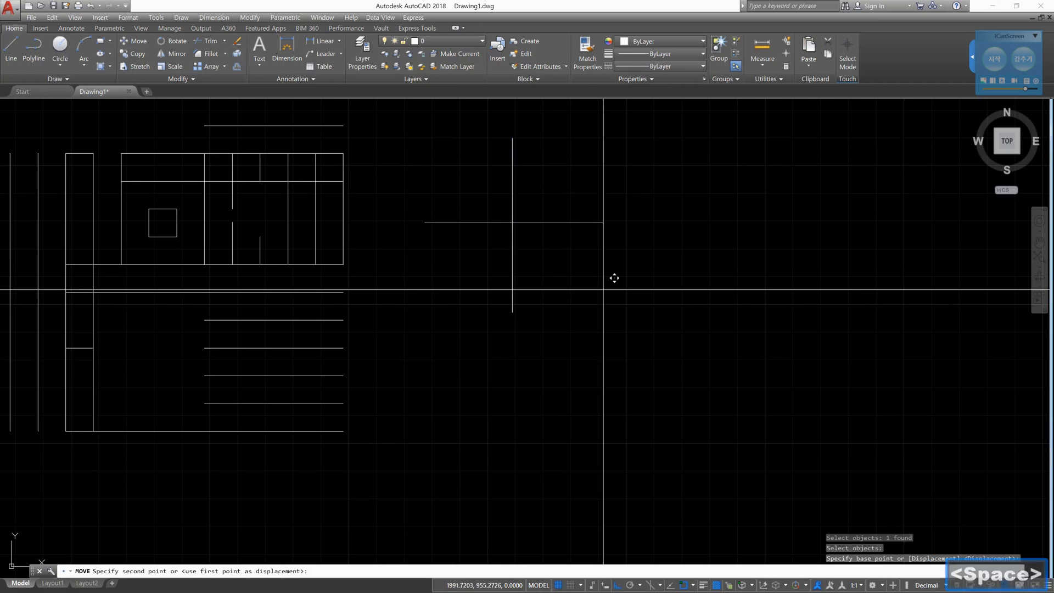
pyautogui.write('@0,0,')
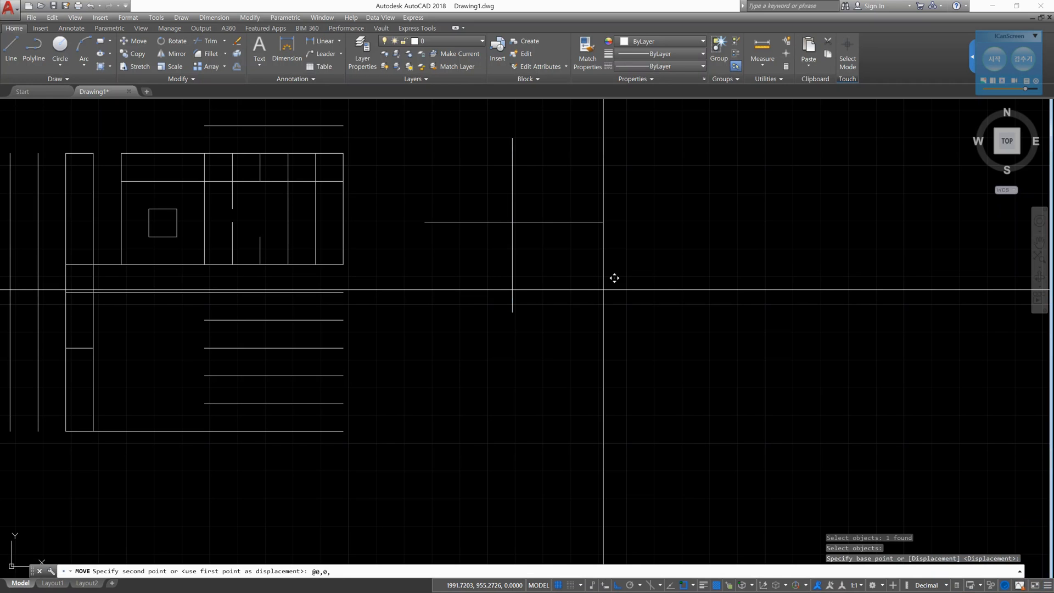
pyautogui.write('10')
pyautogui.press('Return')
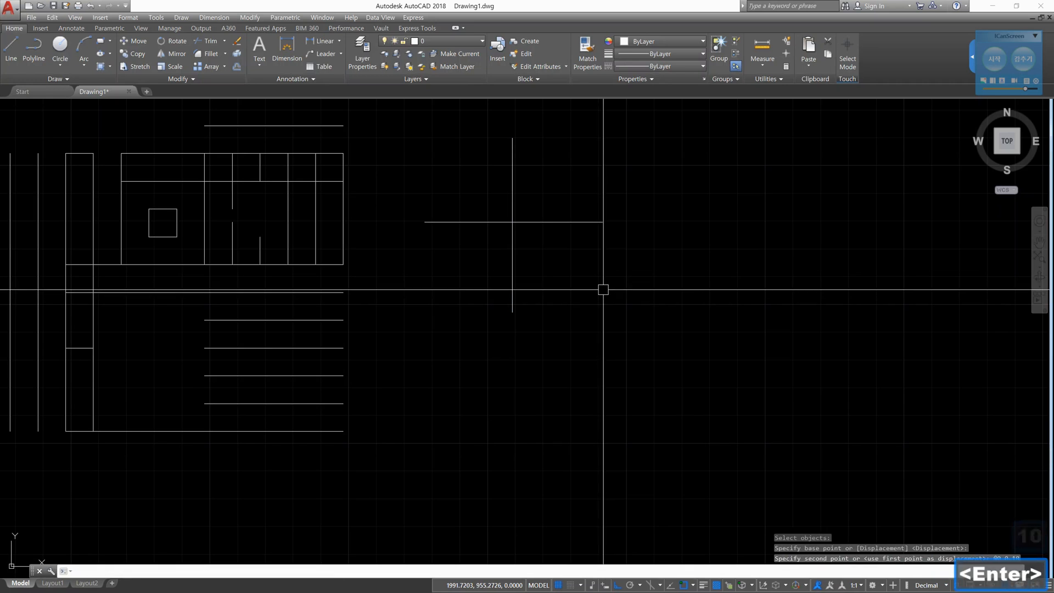
pyautogui.press('Escape')
pyautogui.press('Escape')
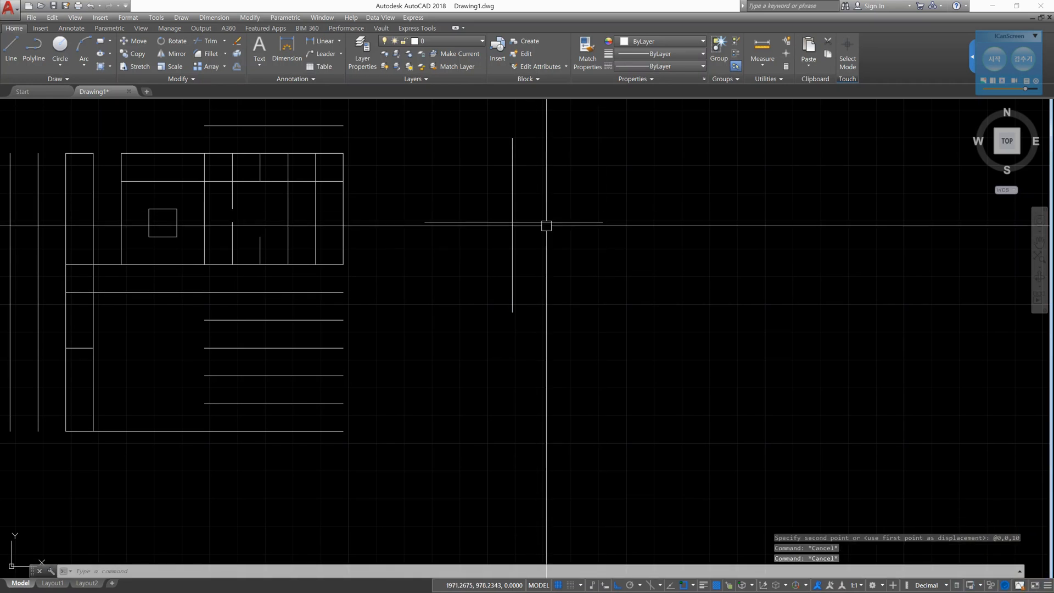
# - Examine the height difference between the two crossing lines from the front view and a tilted 3D view, highlighting both lines
pyautogui.moveTo(546, 226); pyautogui.dragTo(590, 275, button='middle')
pyautogui.scroll(4, 562, 278)
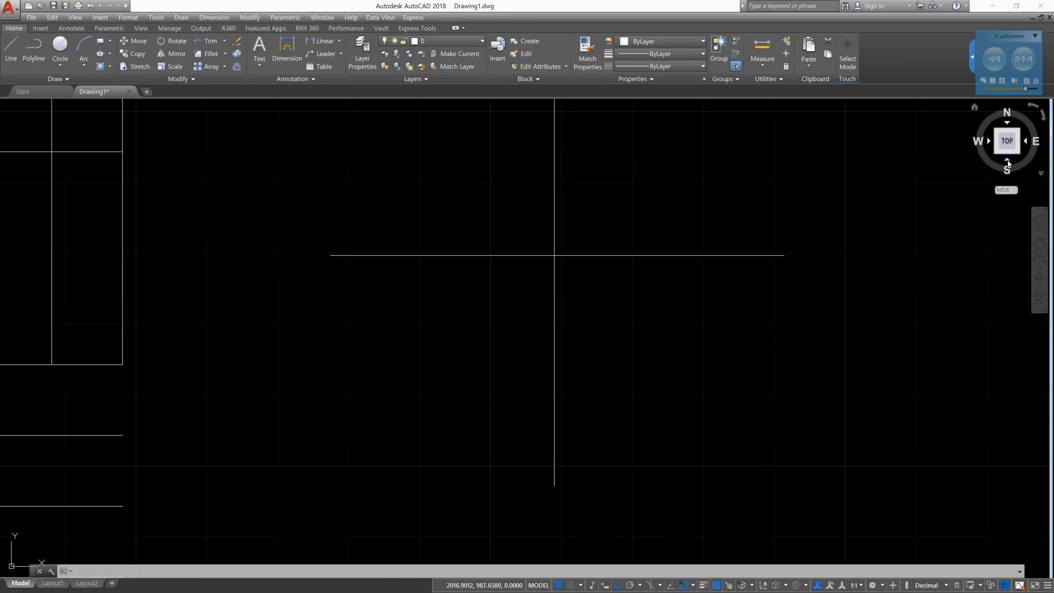
pyautogui.click(1008, 162)
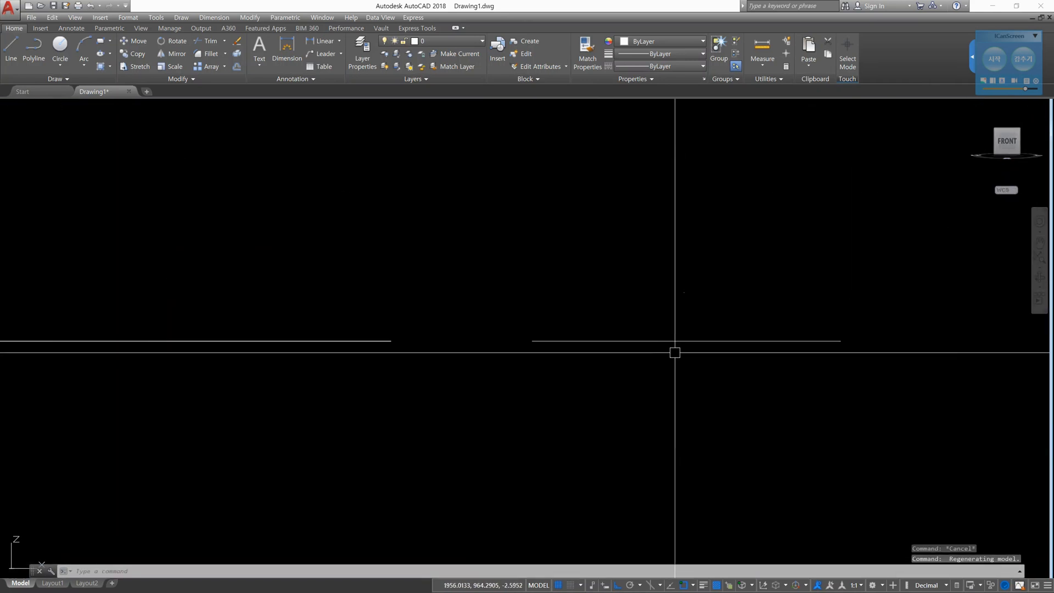
pyautogui.click(711, 340)
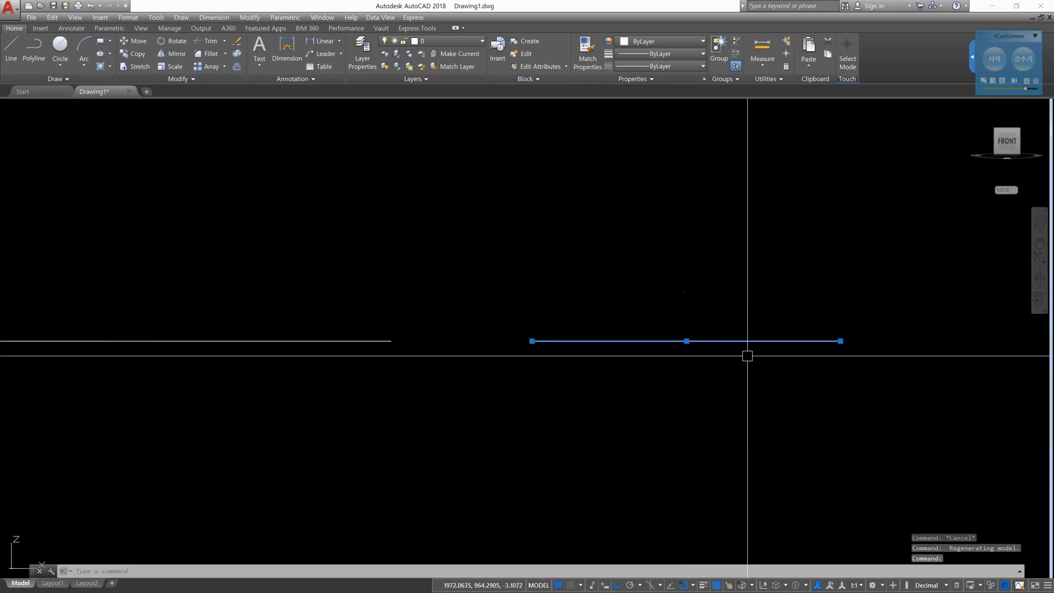
pyautogui.click(699, 299)
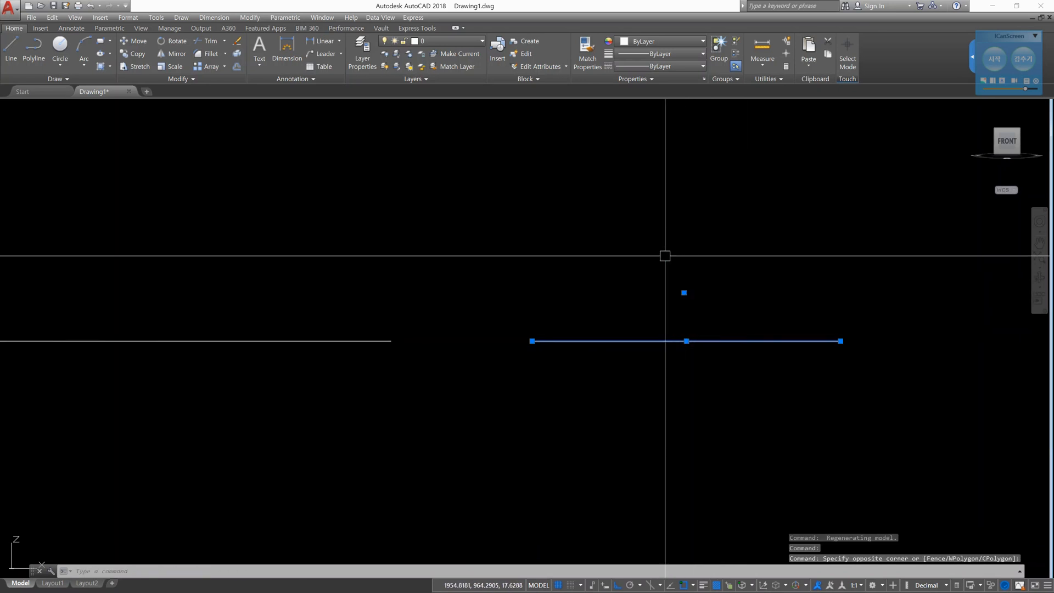
pyautogui.keyDown('shift'); pyautogui.moveTo(760, 304); pyautogui.dragTo(755, 336, button='middle'); pyautogui.keyUp('shift')
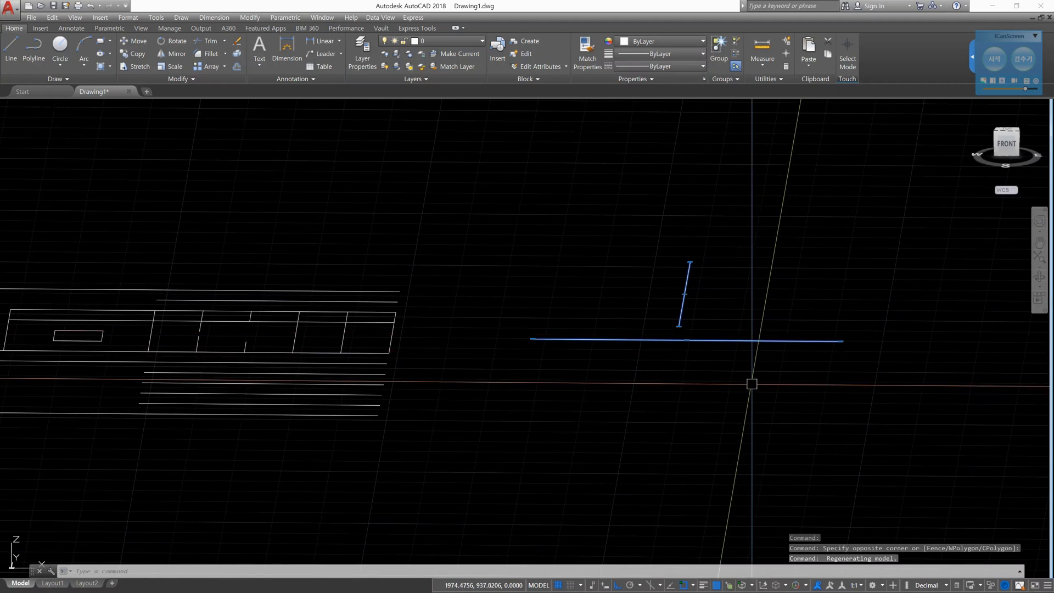
pyautogui.press('Escape')
pyautogui.press('Escape')
pyautogui.press('Escape')
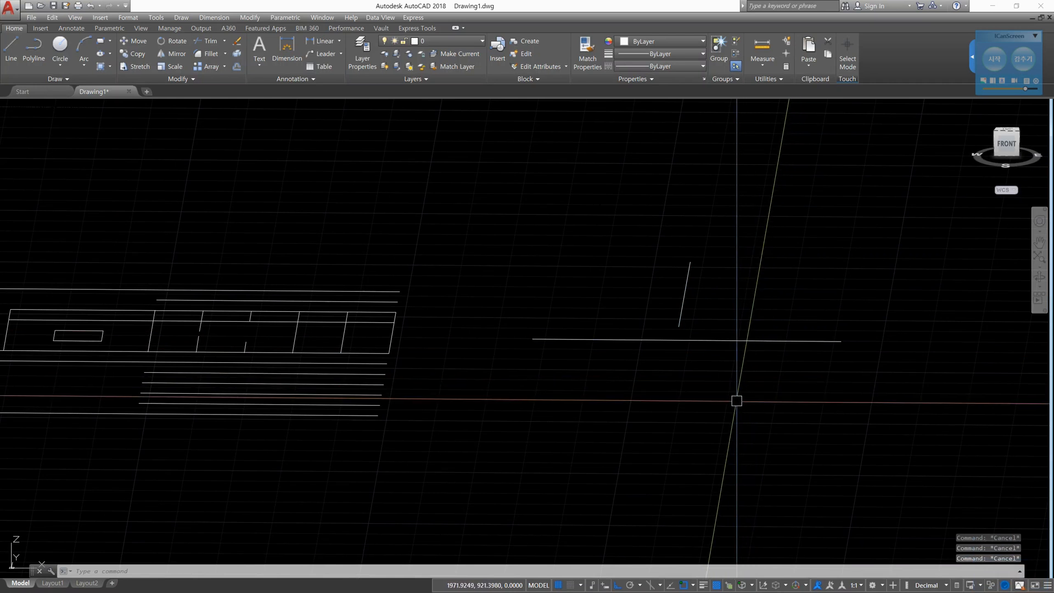
# - Trim the right part of the separate horizontal line against the raised vertical line with Project set to UCS, and undo that trim
pyautogui.write('ts or')
pyautogui.press('Return')
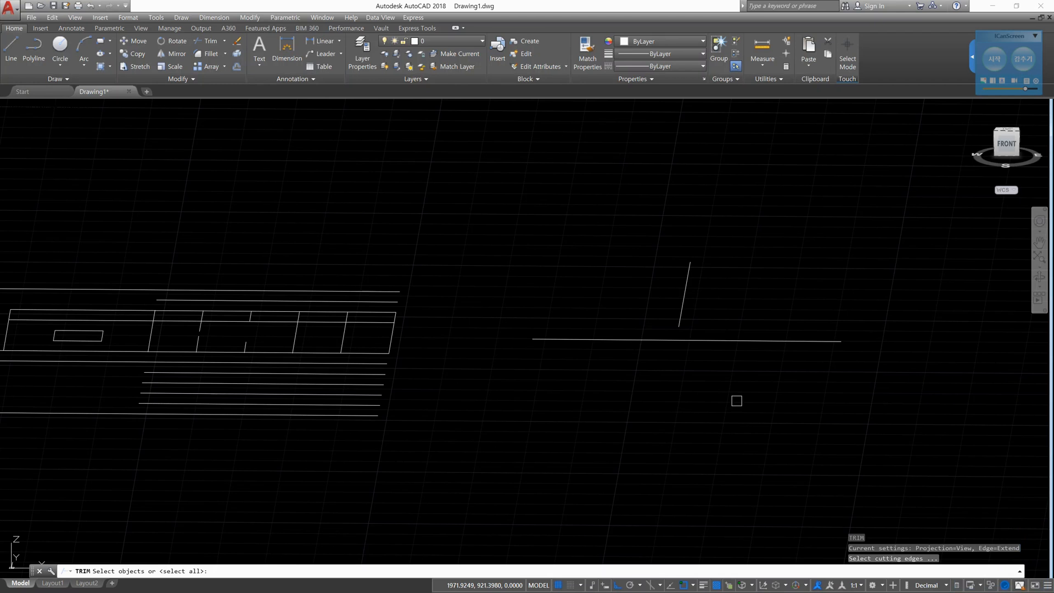
pyautogui.click(685, 303)
pyautogui.press('Return')
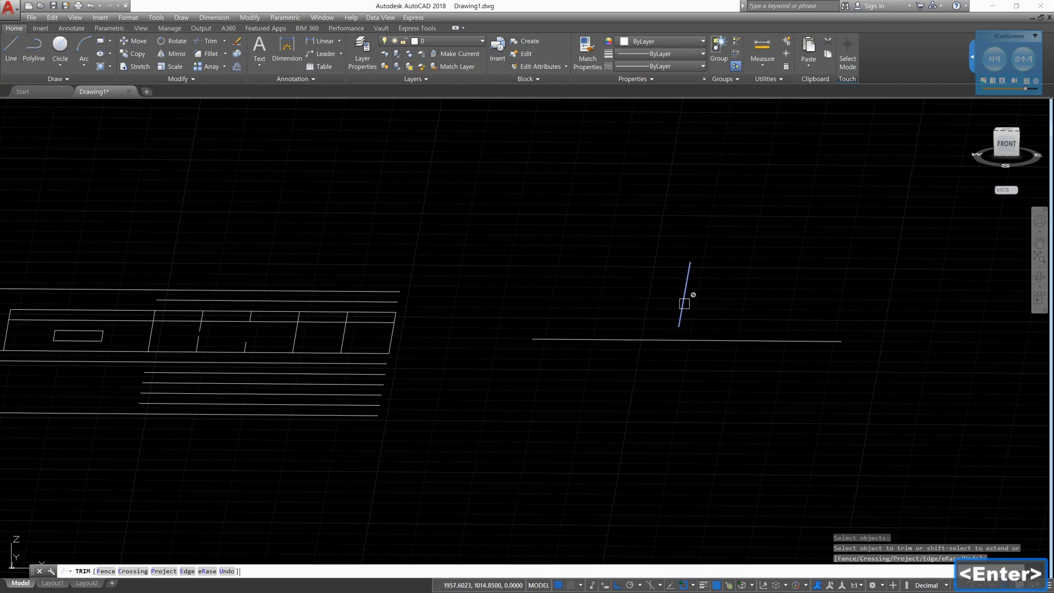
pyautogui.click(685, 304)
pyautogui.write('p')
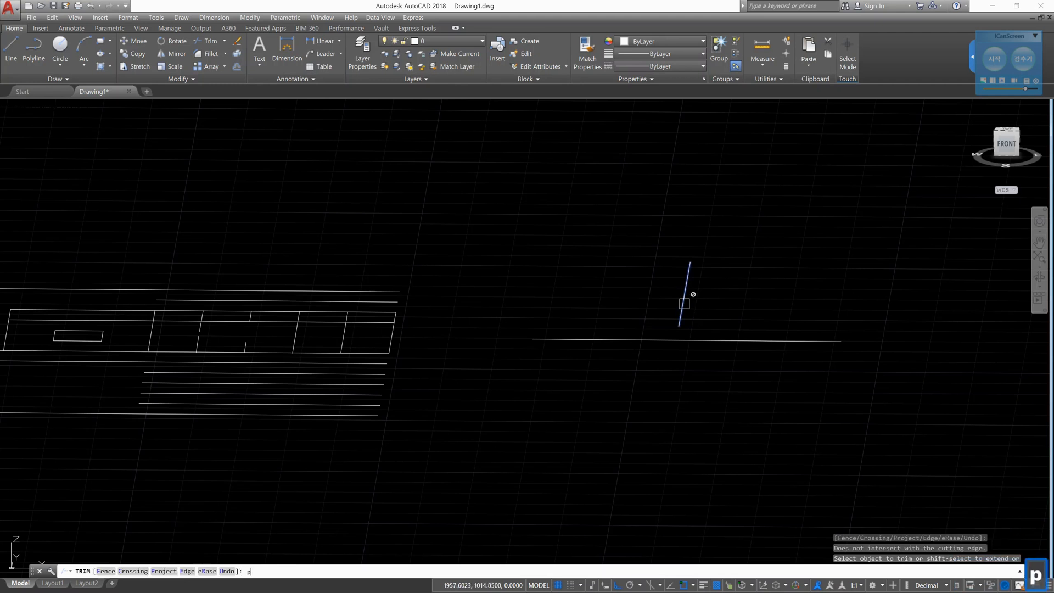
pyautogui.press('Return')
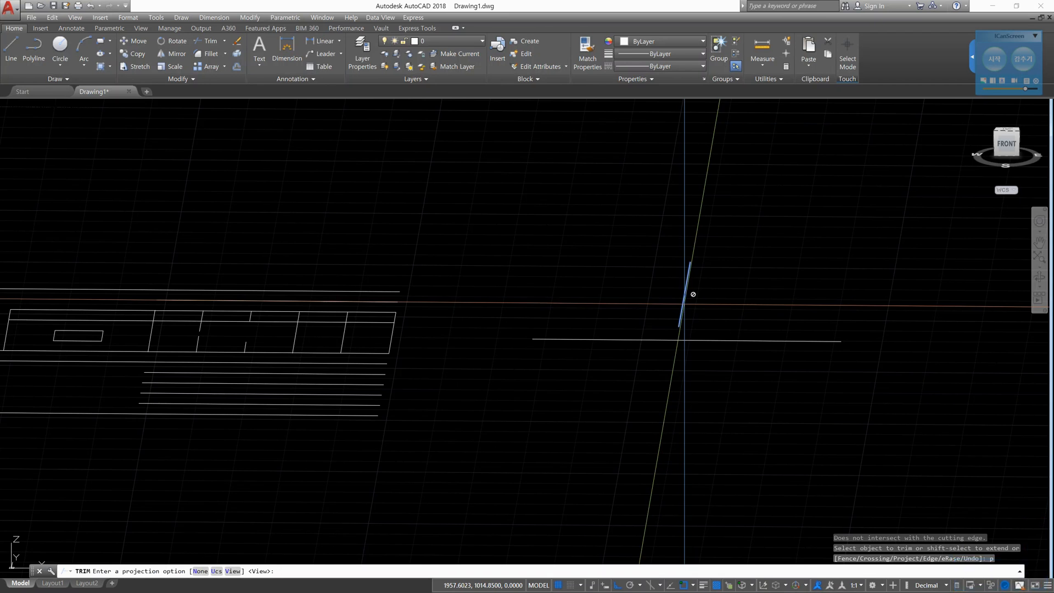
pyautogui.write('u')
pyautogui.press('Return')
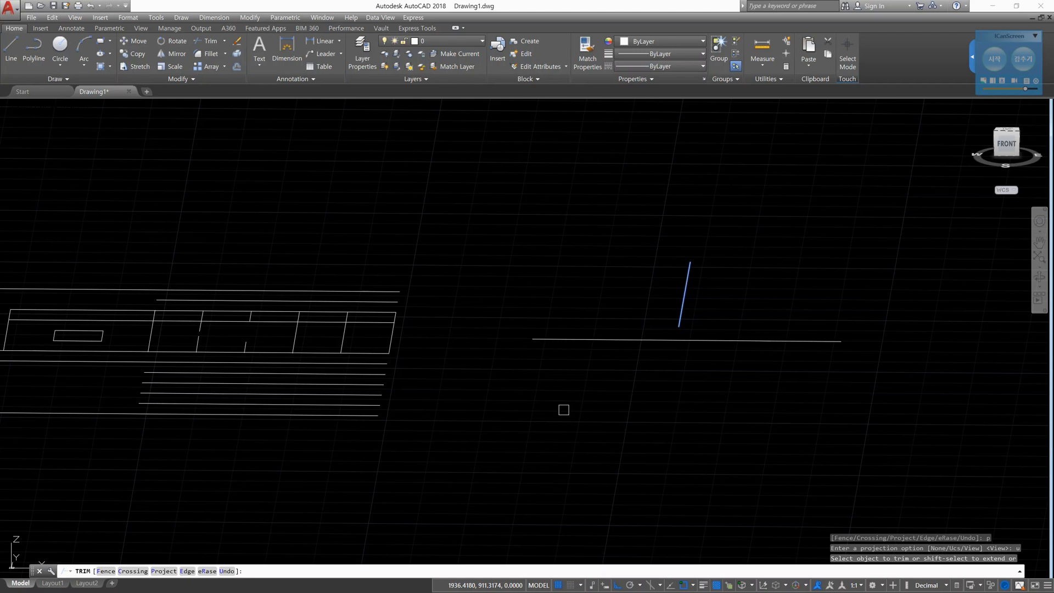
pyautogui.click(776, 341)
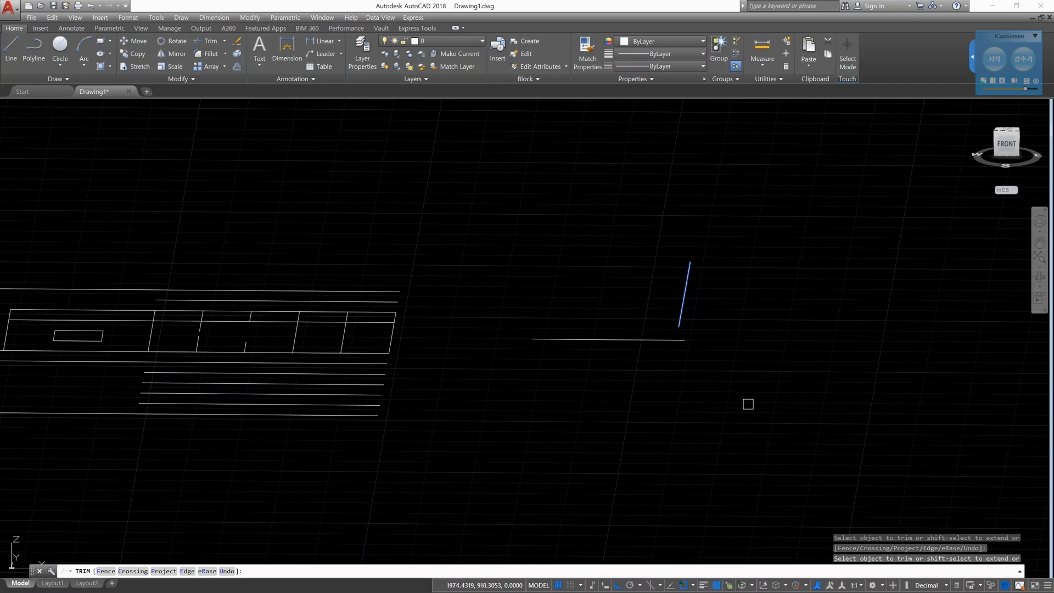
pyautogui.press('Escape')
pyautogui.press('Escape')
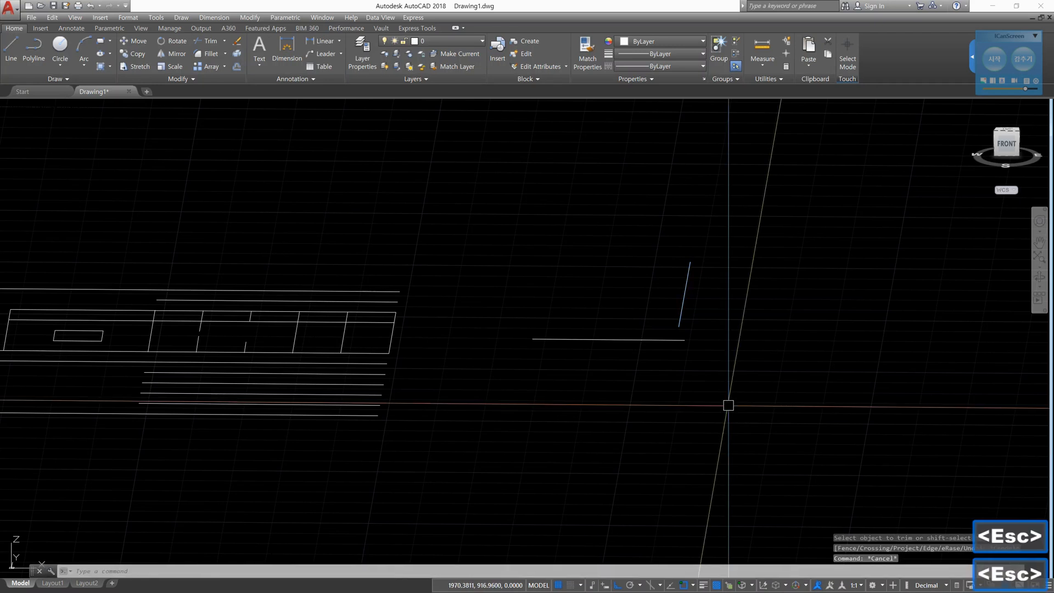
pyautogui.write('u')
pyautogui.press('Return')
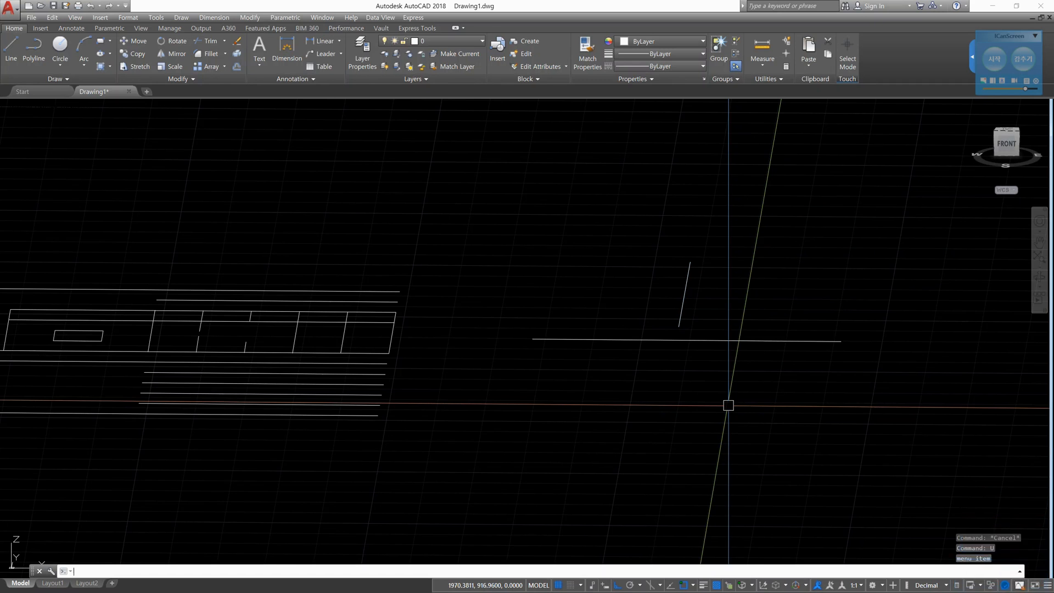
# - Try to trim the right part of the separate horizontal line against the raised vertical line with Project set to None
pyautogui.write('tr')
pyautogui.press('Return')
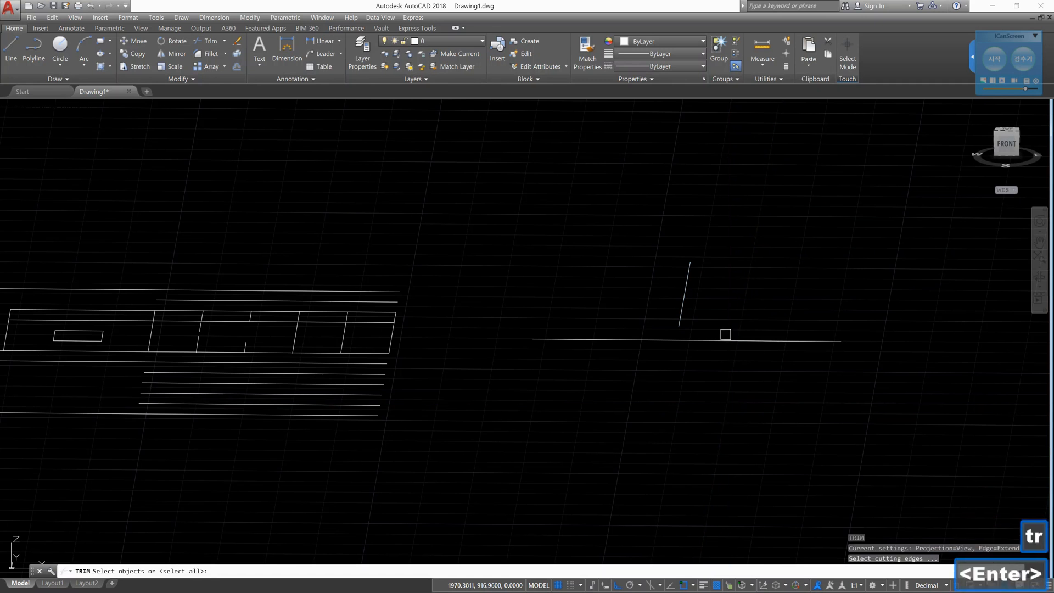
pyautogui.click(685, 289)
pyautogui.press('space')
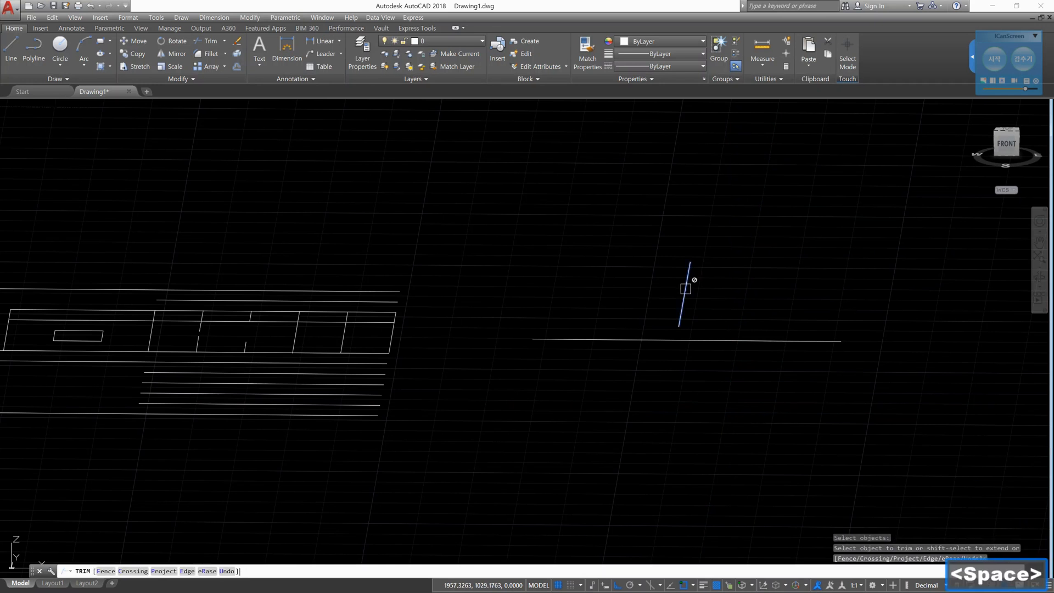
pyautogui.click(685, 289)
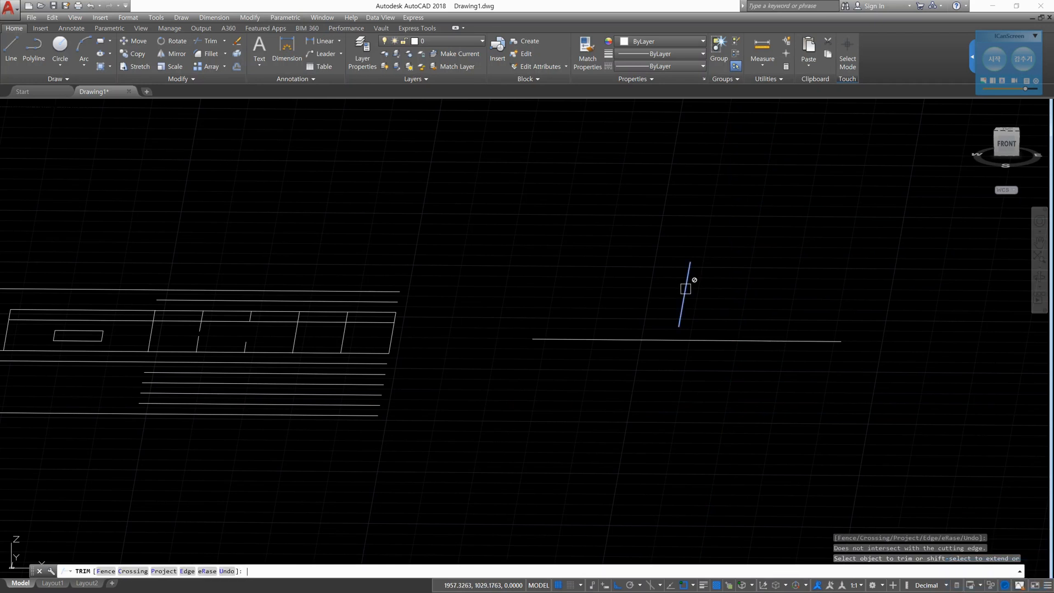
pyautogui.write('p')
pyautogui.press('Return')
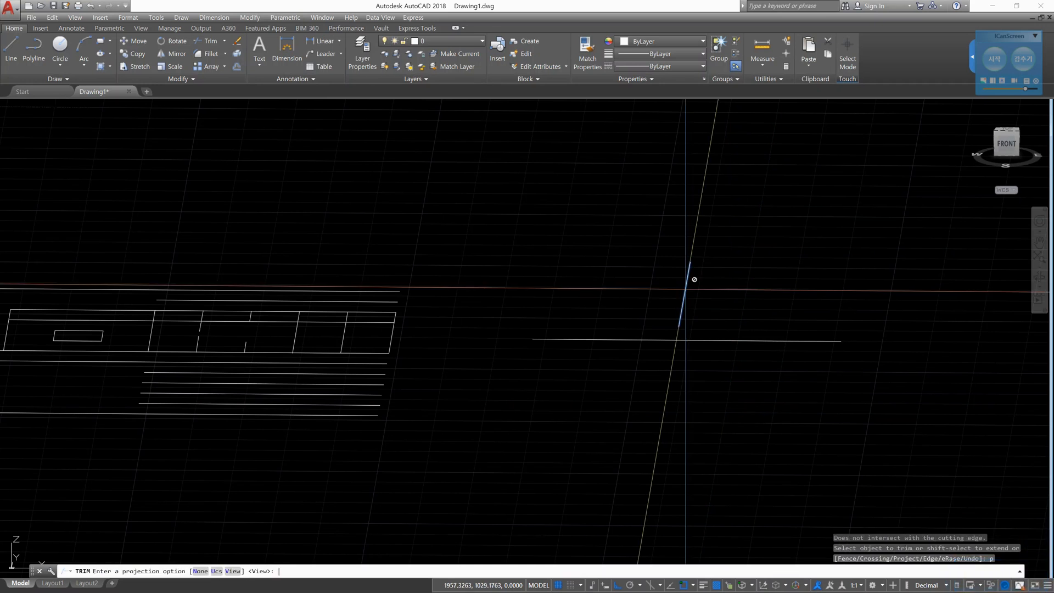
pyautogui.write('n')
pyautogui.press('Return')
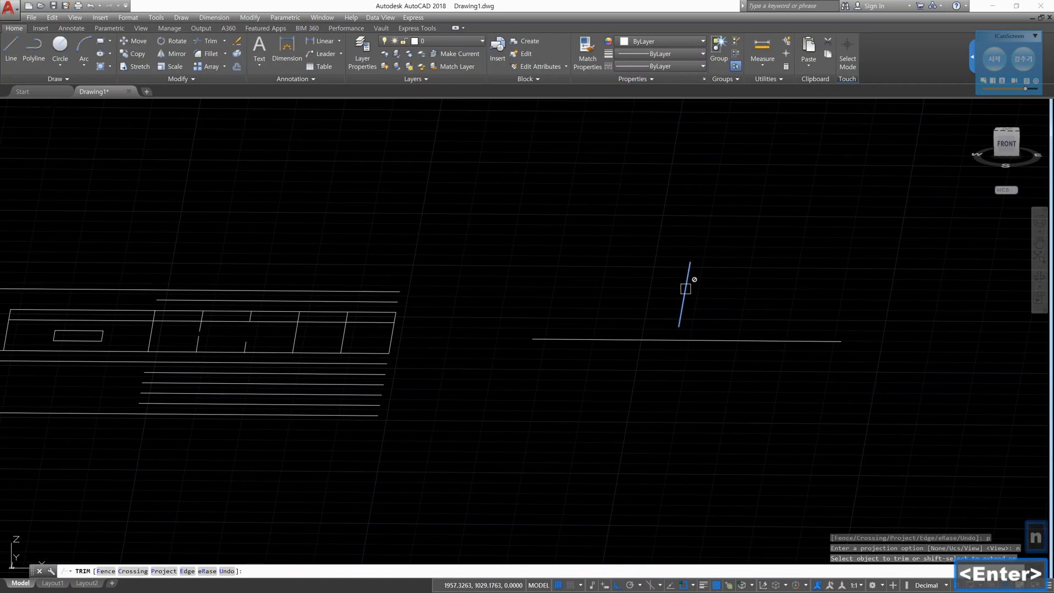
pyautogui.click(709, 341)
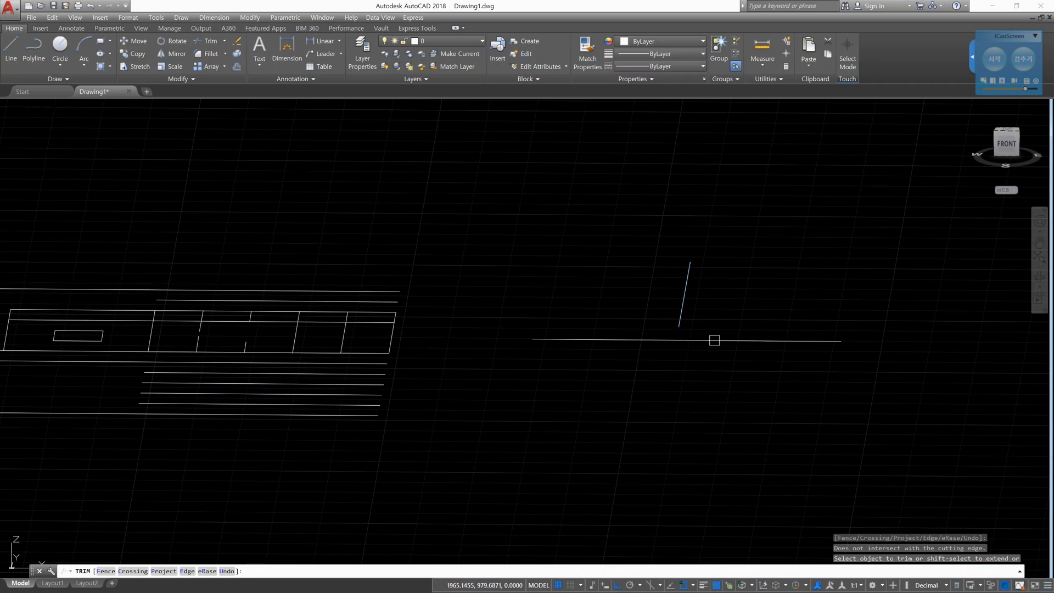
pyautogui.press('Escape')
pyautogui.press('Escape')
# - Draw a line about 74 units long straight down along Y from the midpoint of the separate horizontal line
pyautogui.write('l')
pyautogui.press('space')
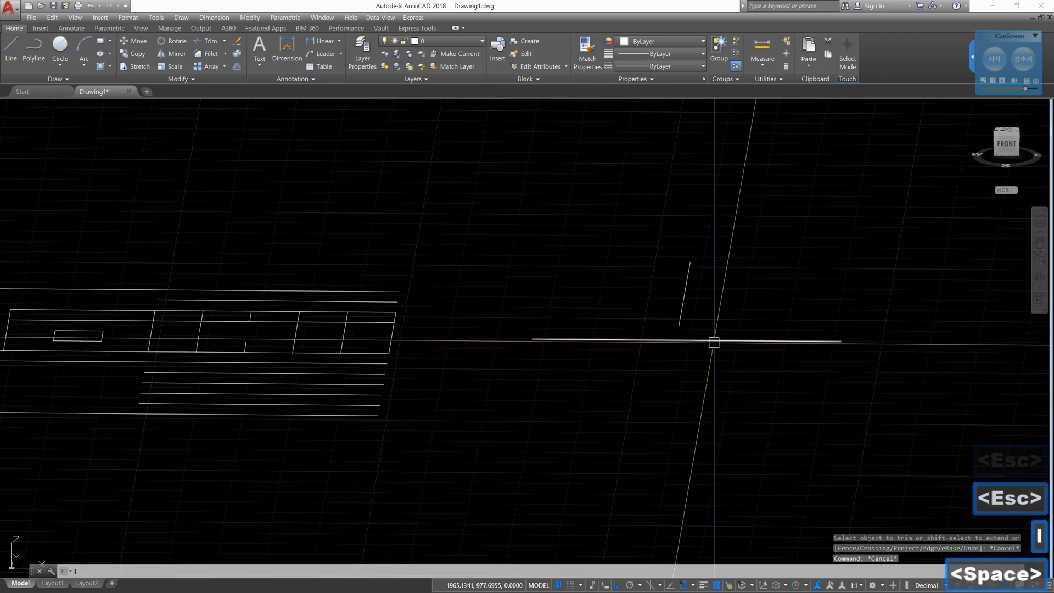
pyautogui.click(642, 339)
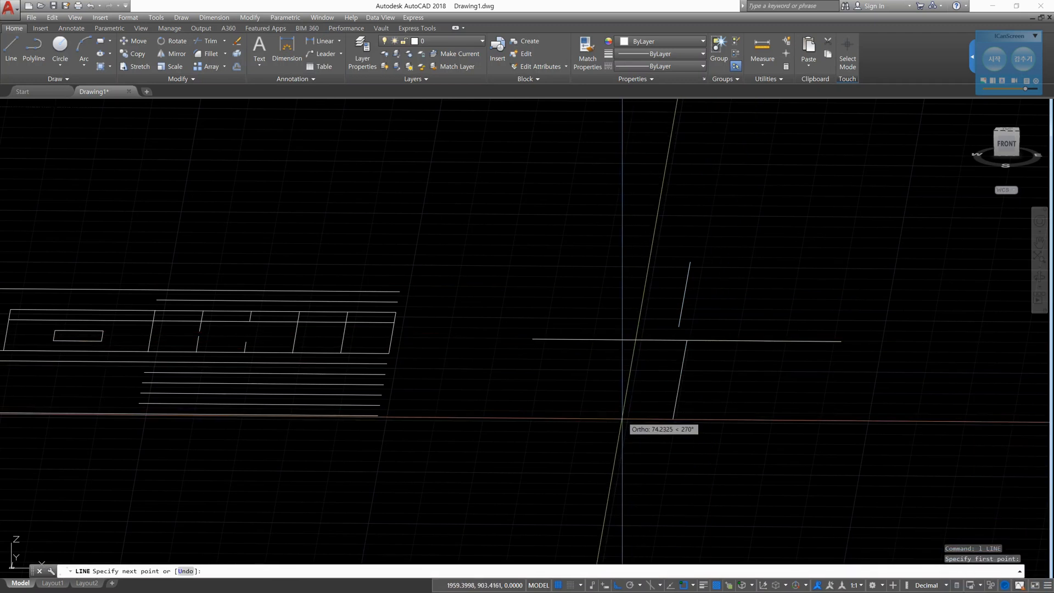
pyautogui.click(635, 418)
pyautogui.press('Escape')
pyautogui.press('Escape')
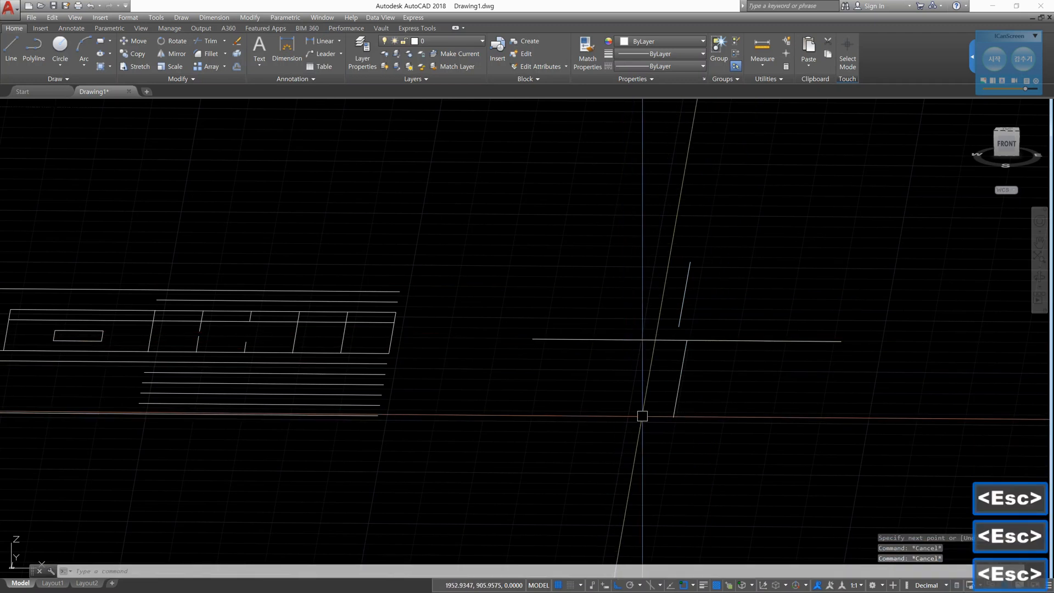
pyautogui.press('Escape')
# - Trim the right part of the separate horizontal line using the new line below it as cutting edge
pyautogui.write('tr')
pyautogui.press('space')
pyautogui.click(686, 379)
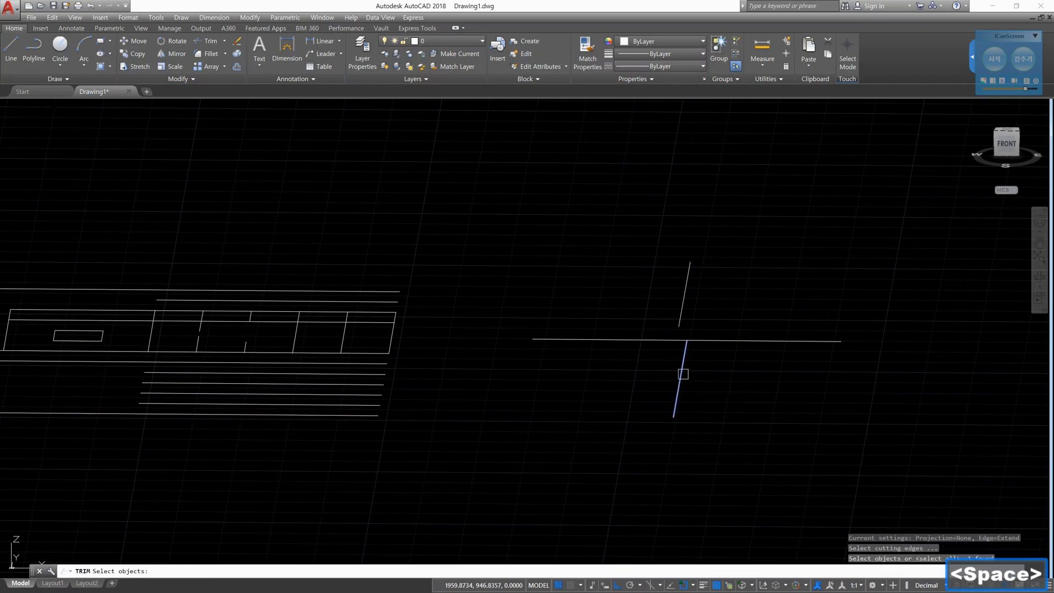
pyautogui.press('space')
pyautogui.click(713, 342)
pyautogui.press('Escape')
pyautogui.press('Escape')
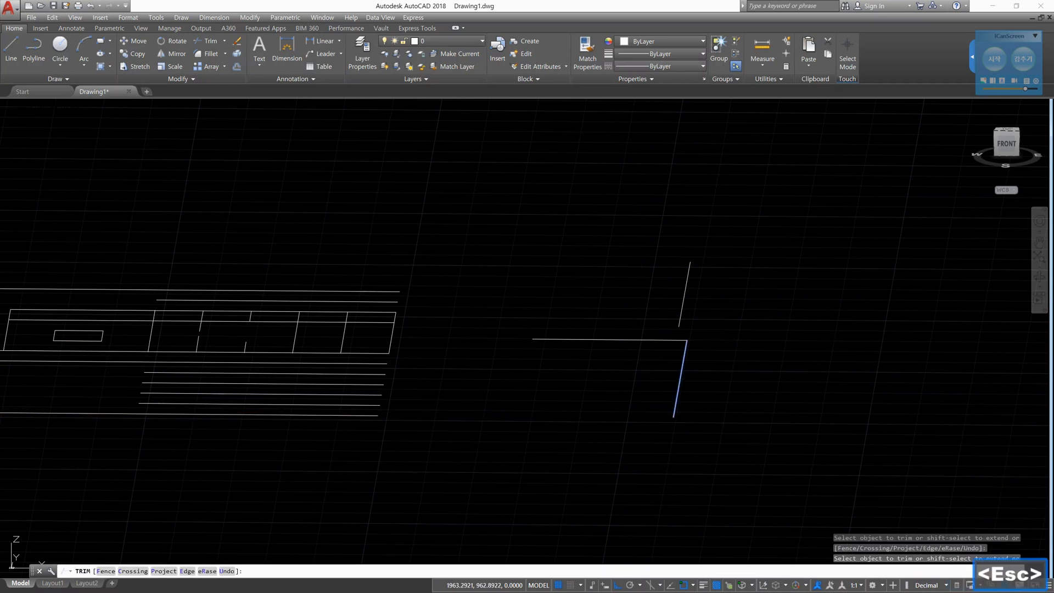
# - Try to trim the remaining horizontal line using the raised vertical line as cutting edge, and leave Trim
pyautogui.write('tr')
pyautogui.press('space')
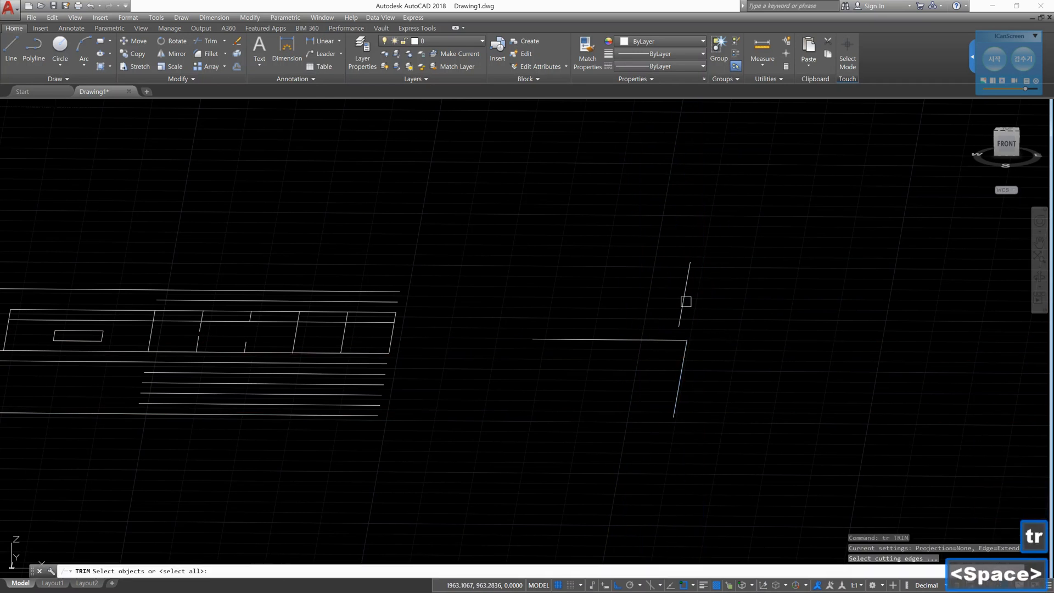
pyautogui.click(684, 297)
pyautogui.press('space')
pyautogui.click(654, 341)
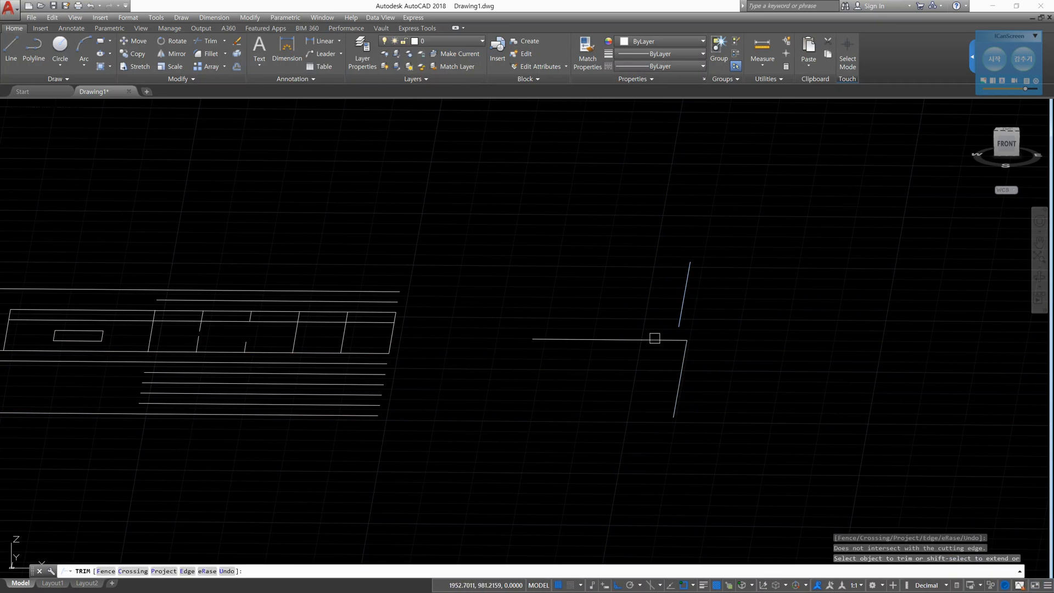
pyautogui.press('Escape')
pyautogui.press('Escape')
pyautogui.press('Escape')
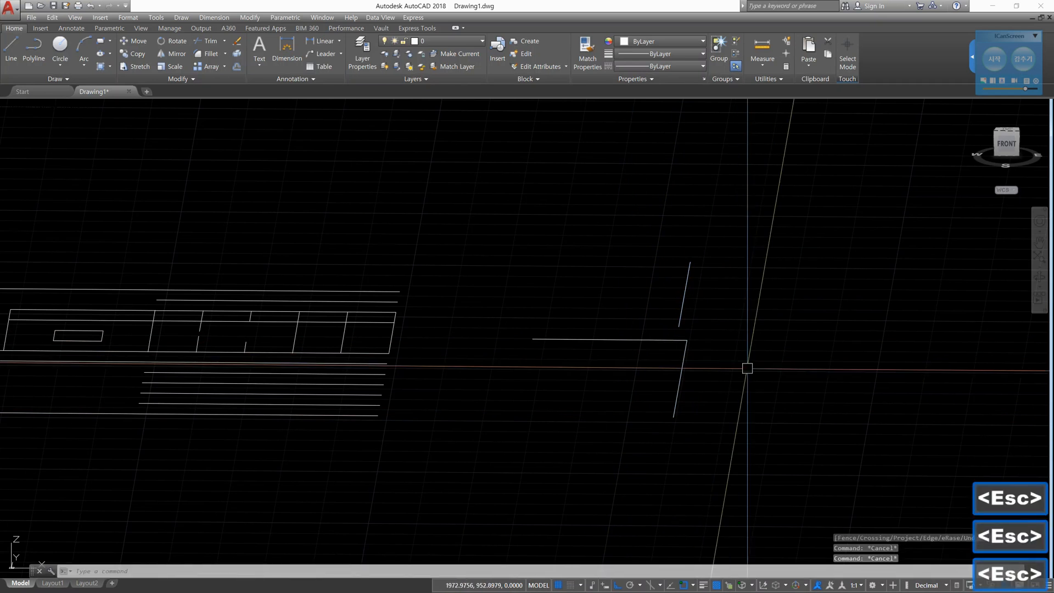
# - Return to the top view with north up and delete the remaining horizontal line to the right of the grid
pyautogui.click(1007, 131)
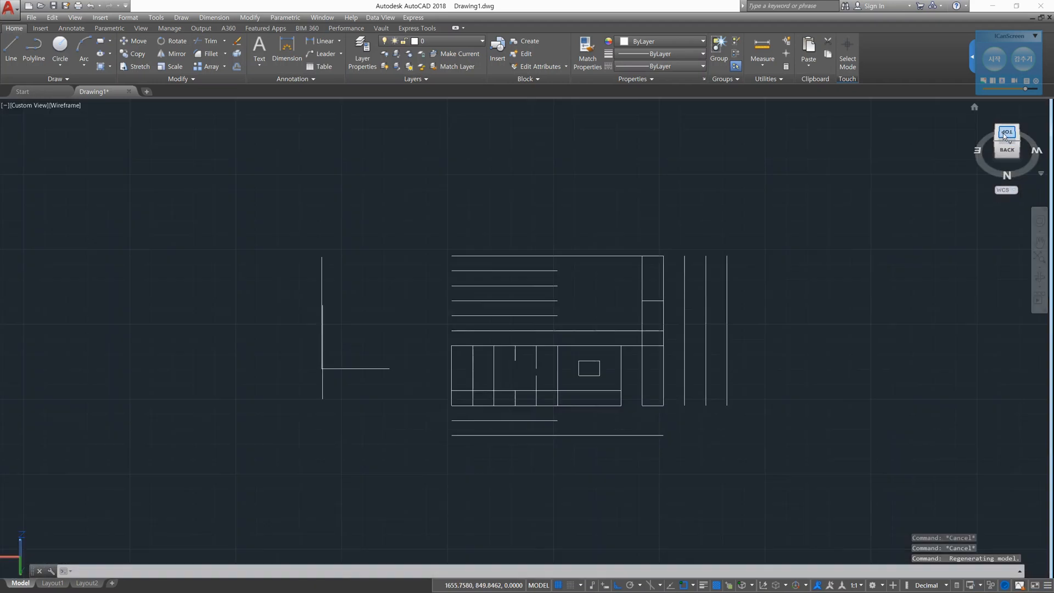
pyautogui.click(1003, 134)
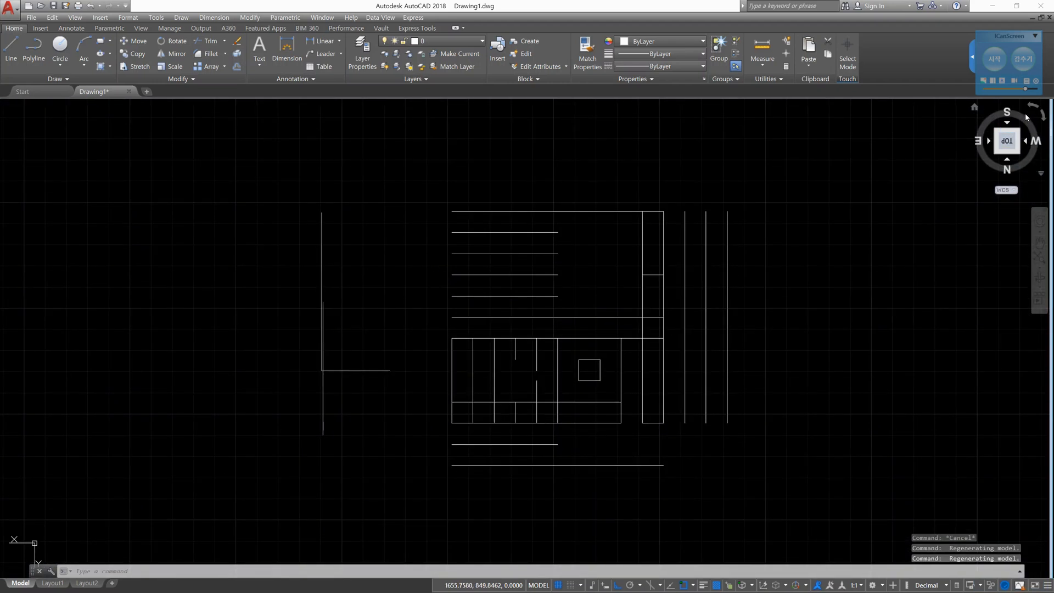
pyautogui.click(1028, 109)
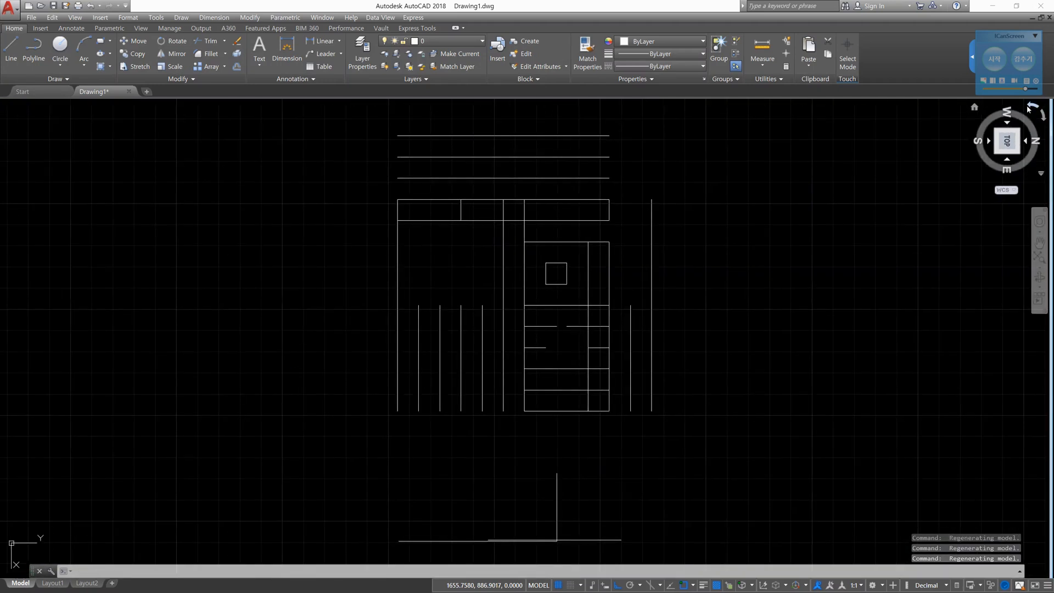
pyautogui.click(1029, 109)
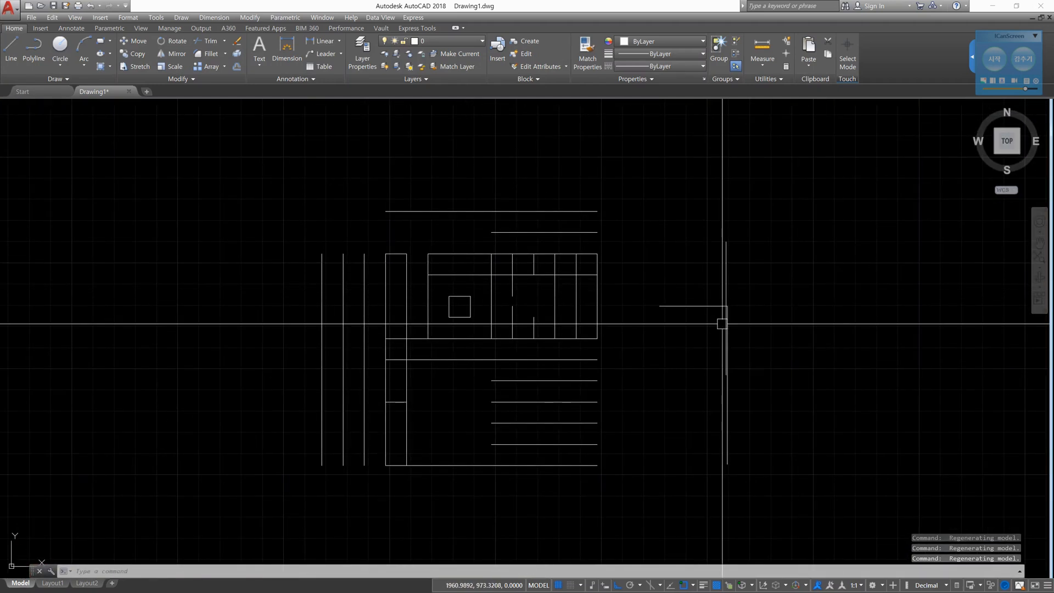
pyautogui.press('Escape')
pyautogui.press('Escape')
pyautogui.click(698, 306)
pyautogui.press('Delete')
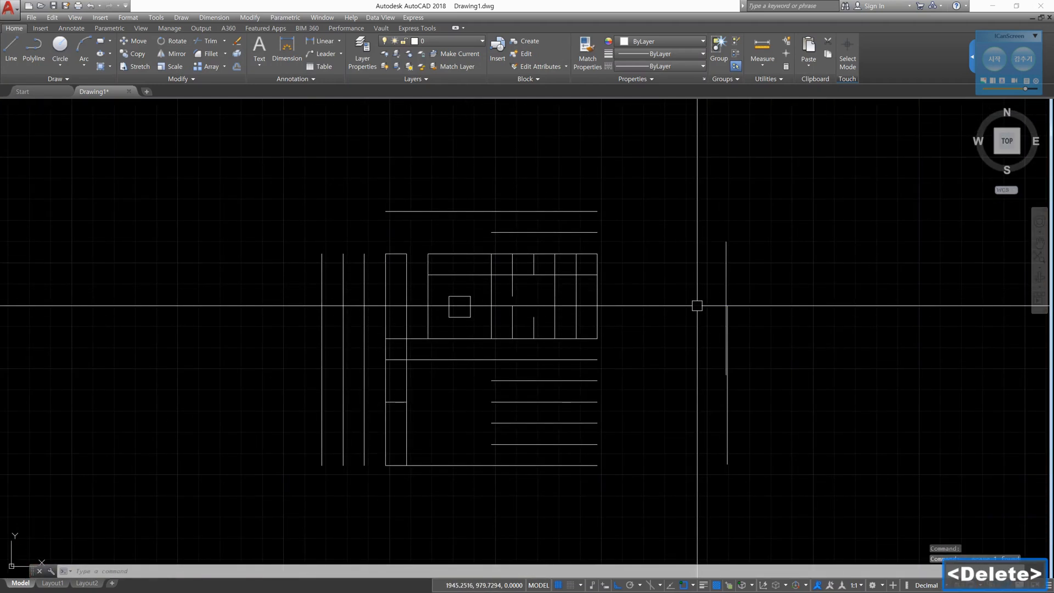
# - Draw a short horizontal line to the right from the upper end of the unraised vertical line
pyautogui.press('space')
pyautogui.scroll(5, 712, 328)
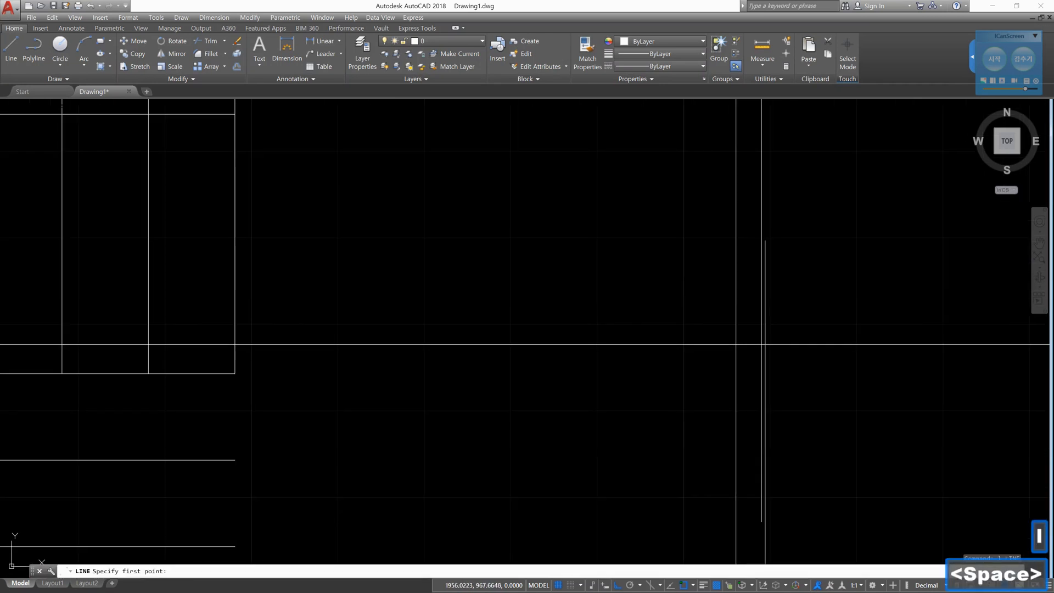
pyautogui.click(765, 241)
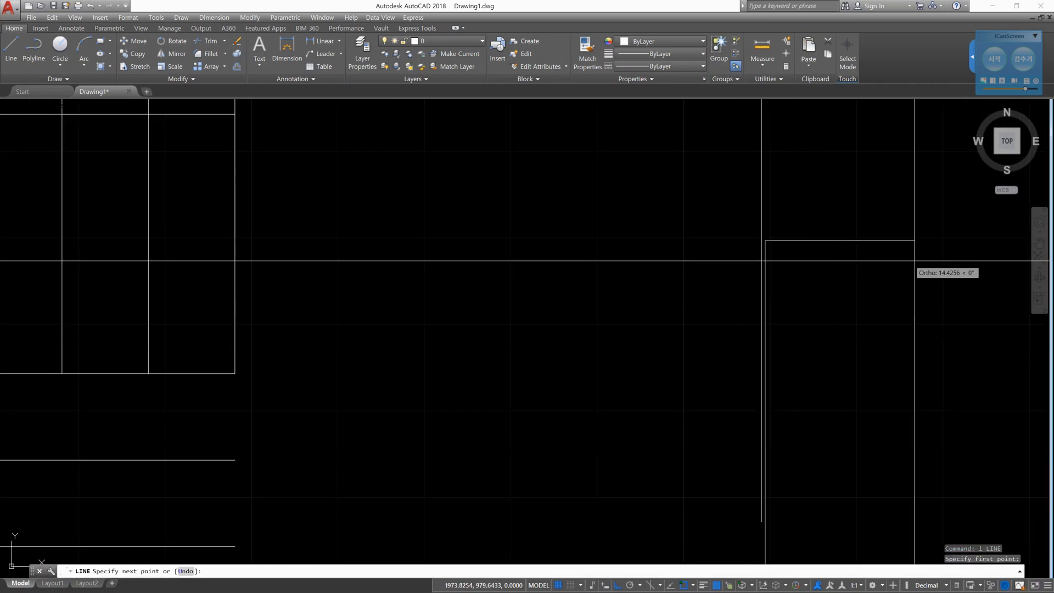
pyautogui.press('Escape')
pyautogui.press('Escape')
# - Stretch the left end of the new horizontal line leftward so it crosses the raised vertical line
pyautogui.click(852, 245)
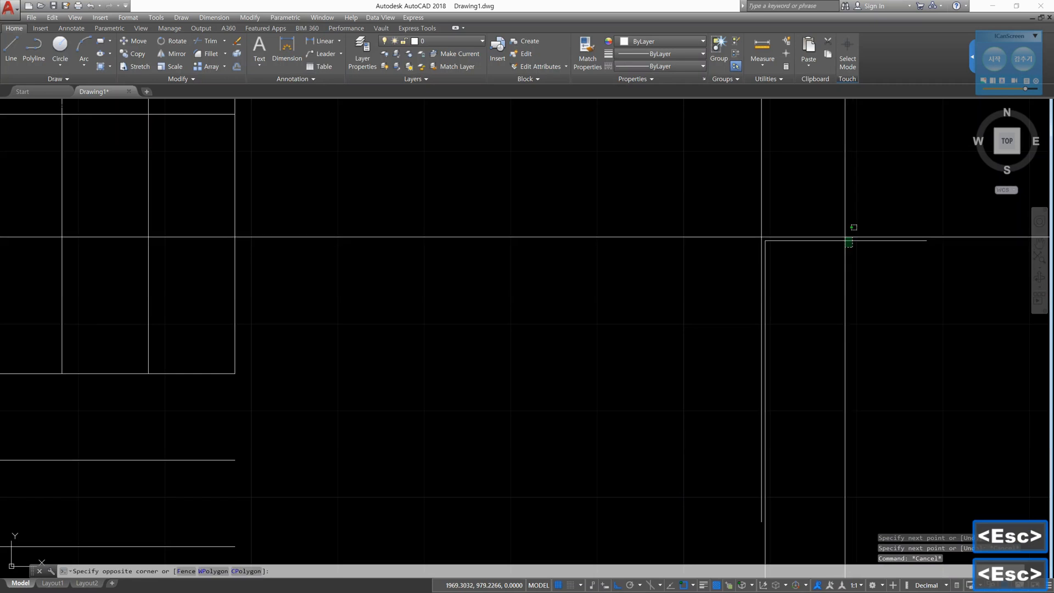
pyautogui.click(845, 235)
pyautogui.click(765, 241)
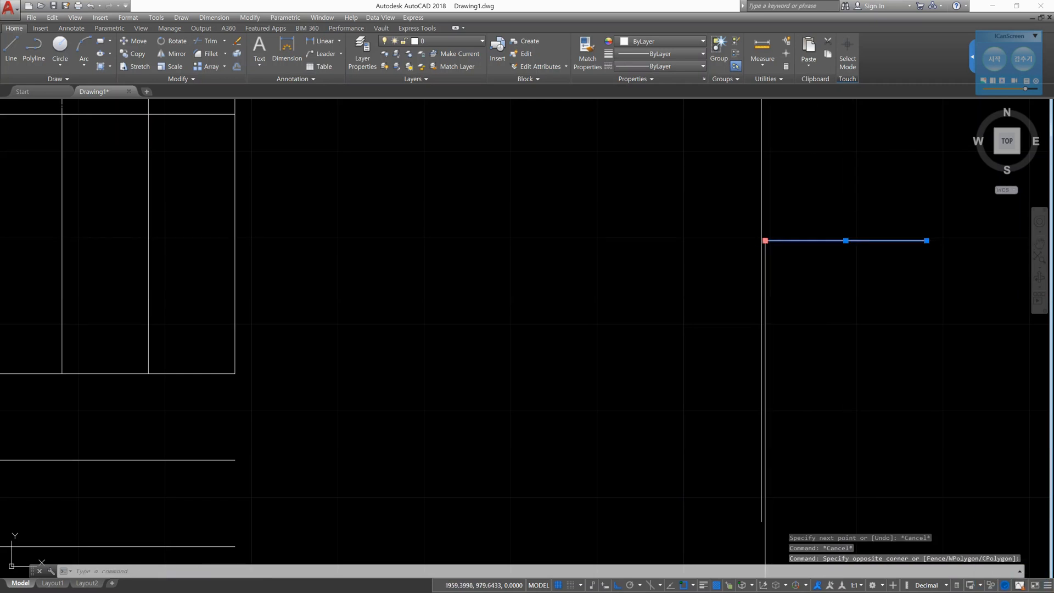
pyautogui.click(535, 256)
pyautogui.press('Escape')
pyautogui.press('Escape')
pyautogui.press('Escape')
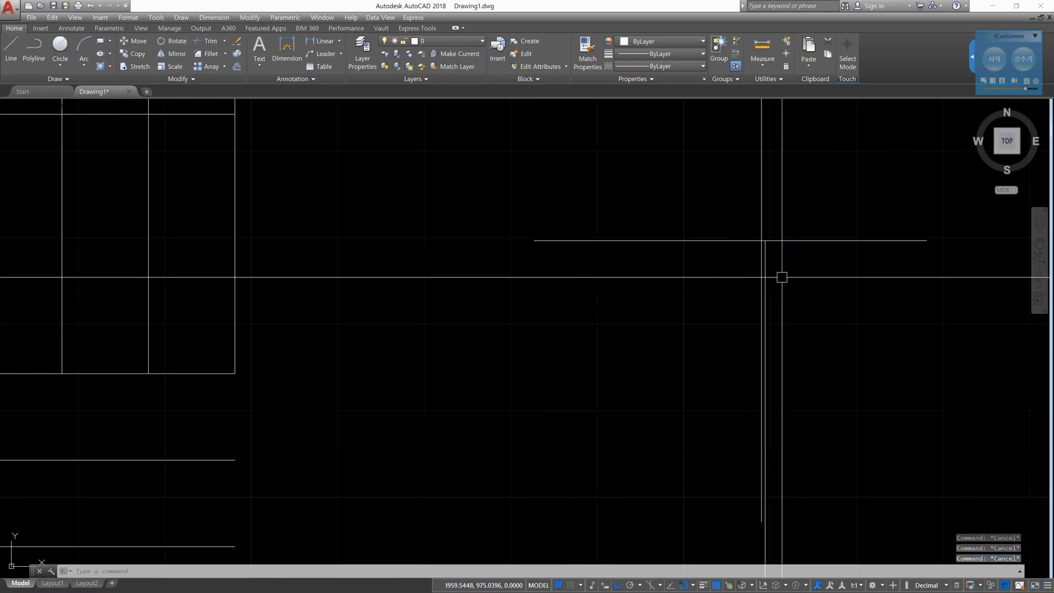
# - Check which vertical lines cross the horizontal line by highlighting each of them together with it, and clear the selection
pyautogui.click(761, 231)
pyautogui.click(809, 241)
pyautogui.press('Escape')
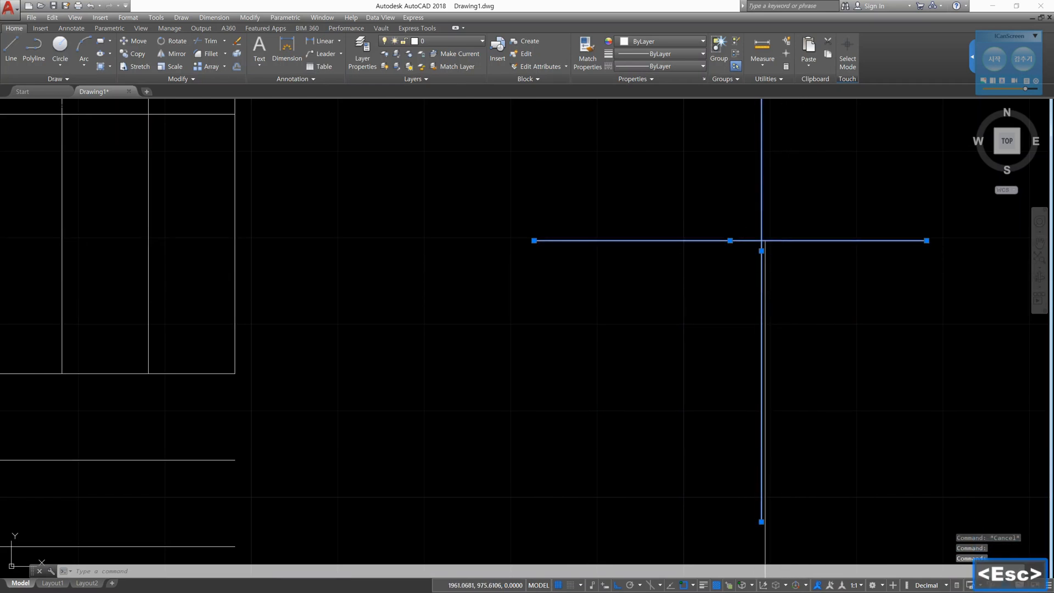
pyautogui.click(767, 278)
pyautogui.click(789, 241)
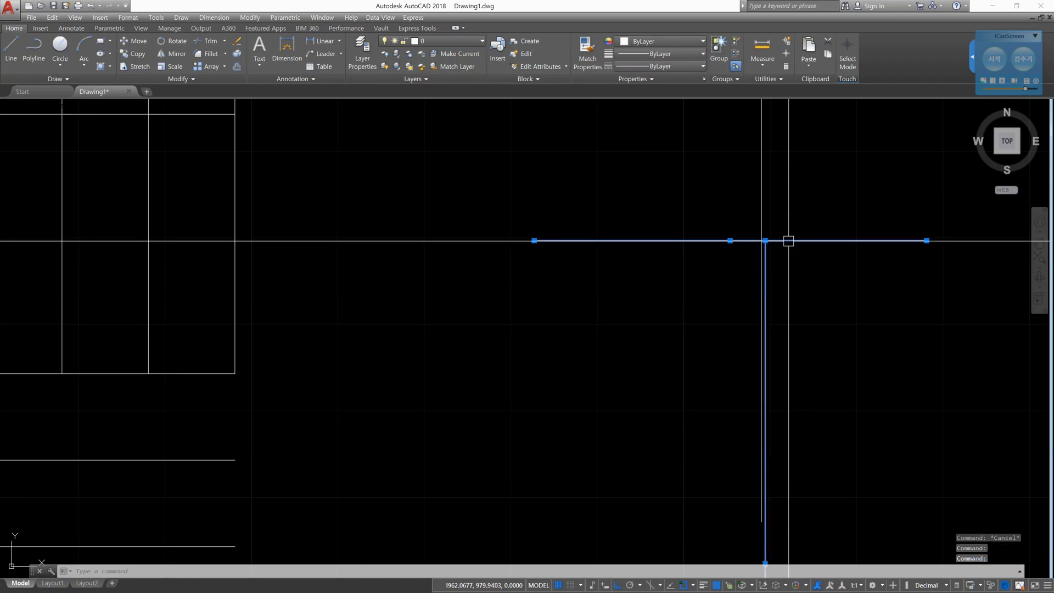
pyautogui.press('Escape')
pyautogui.press('Escape')
# - Stretch the upper end of the unraised vertical line upward so it crosses the horizontal line
pyautogui.click(766, 269)
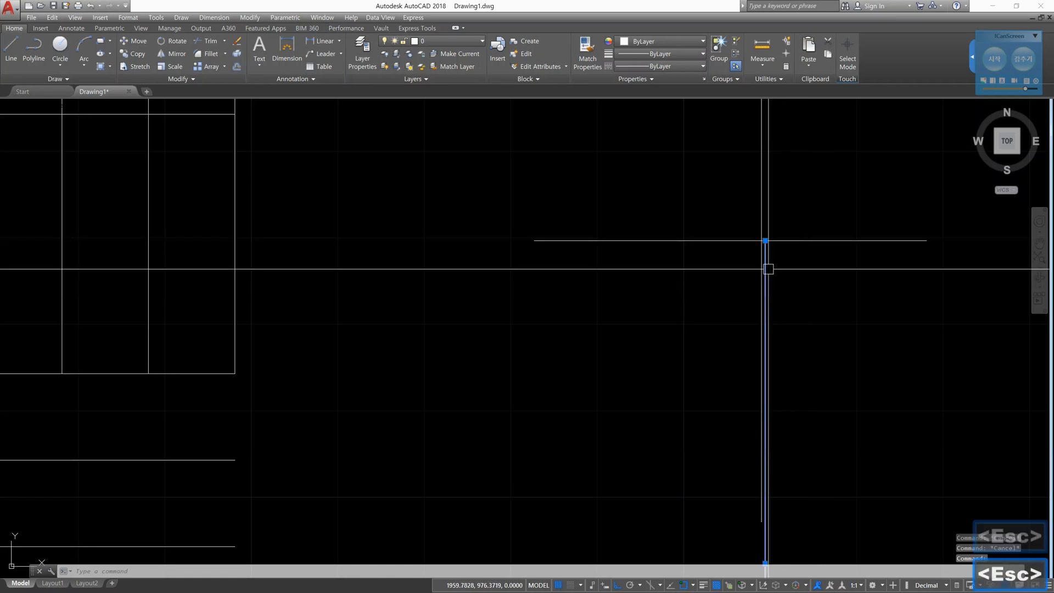
pyautogui.click(766, 241)
pyautogui.press('Escape')
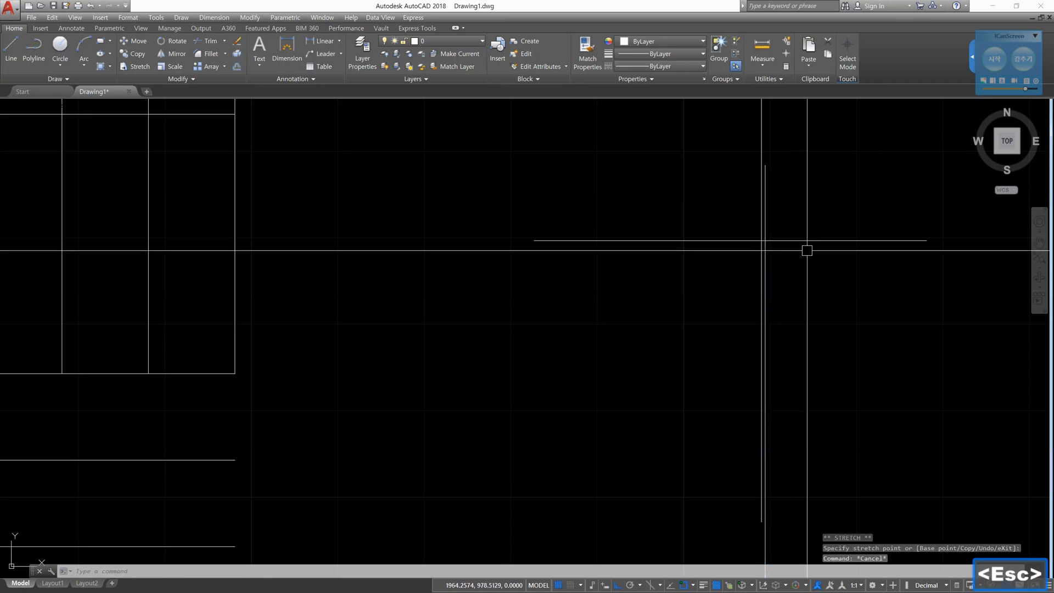
pyautogui.press('Escape')
pyautogui.press('Escape')
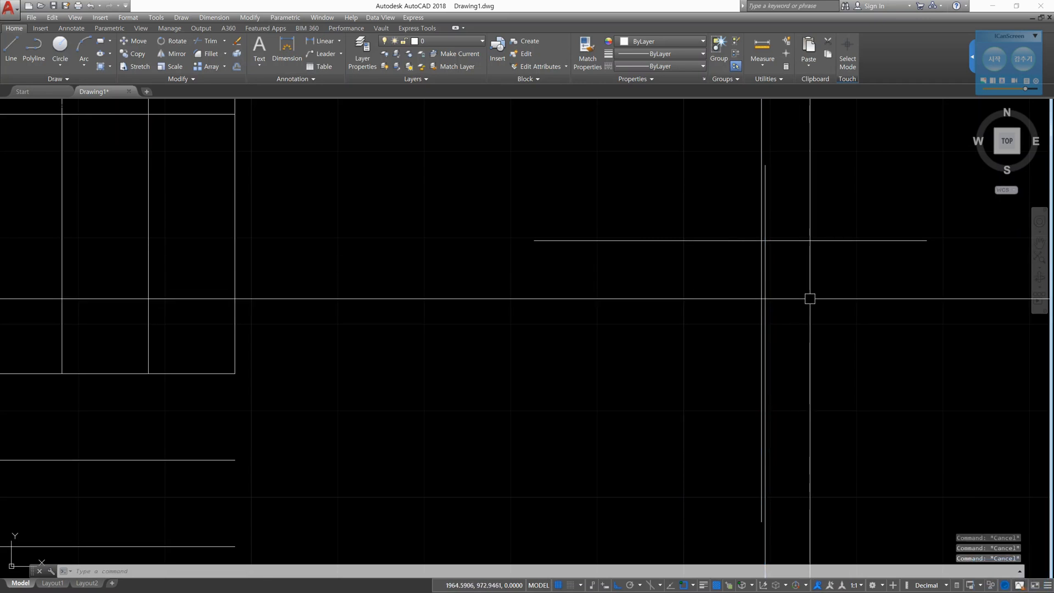
# - Inspect the lines from an oblique front view, highlighting both vertical lines to compare their heights
pyautogui.click(1008, 161)
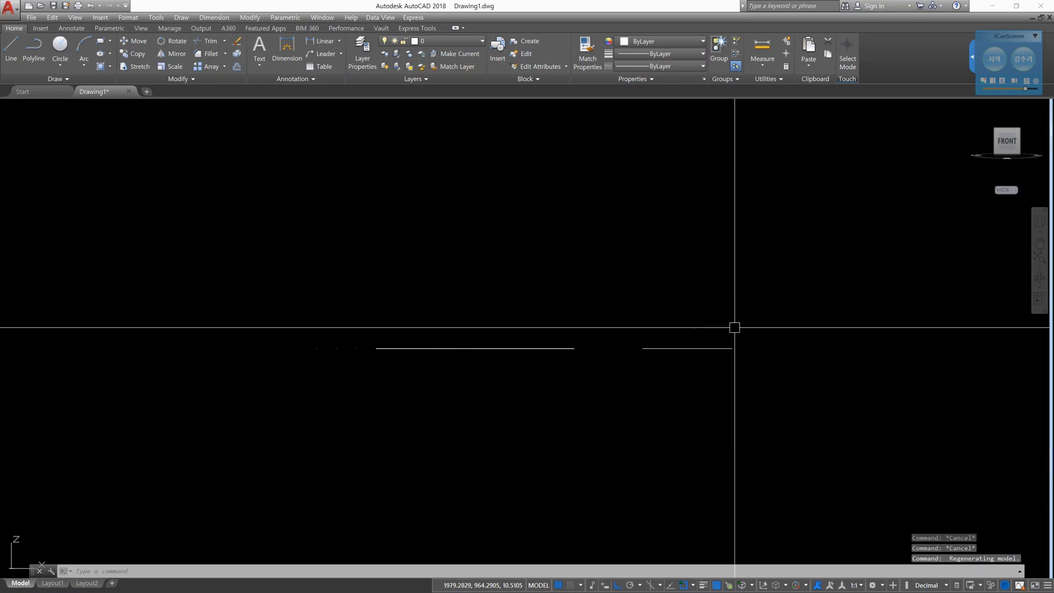
pyautogui.keyDown('shift'); pyautogui.moveTo(735, 328); pyautogui.dragTo(725, 358, button='middle'); pyautogui.keyUp('shift')
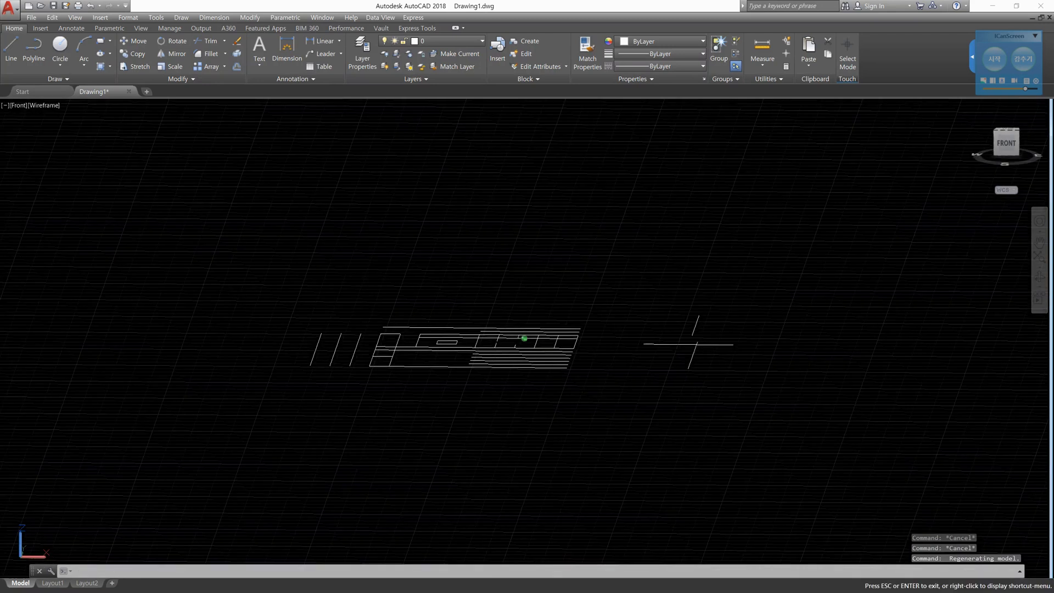
pyautogui.scroll(6, 693, 347)
pyautogui.click(701, 349)
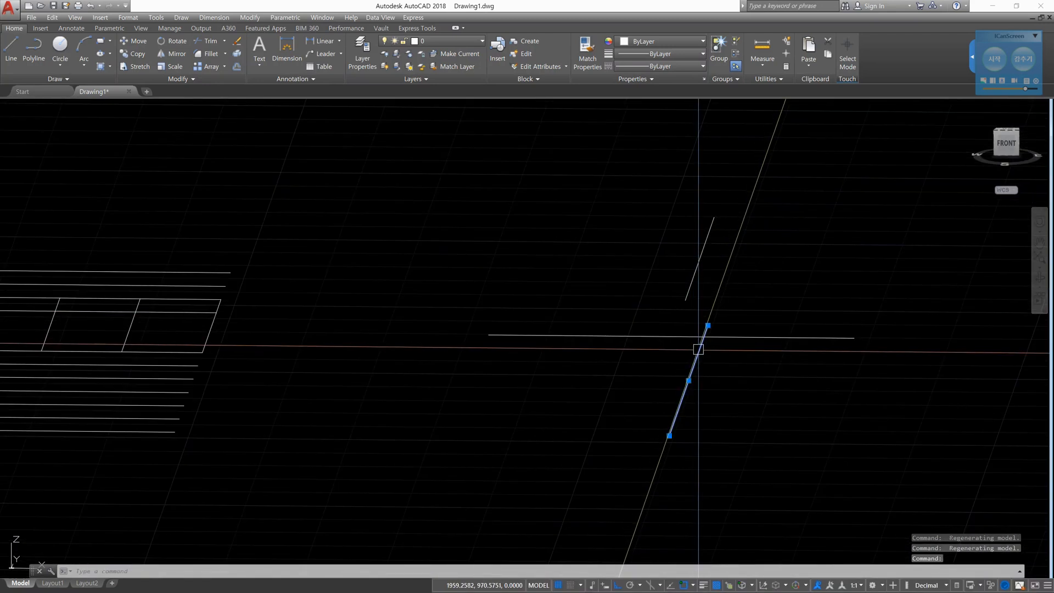
pyautogui.click(695, 272)
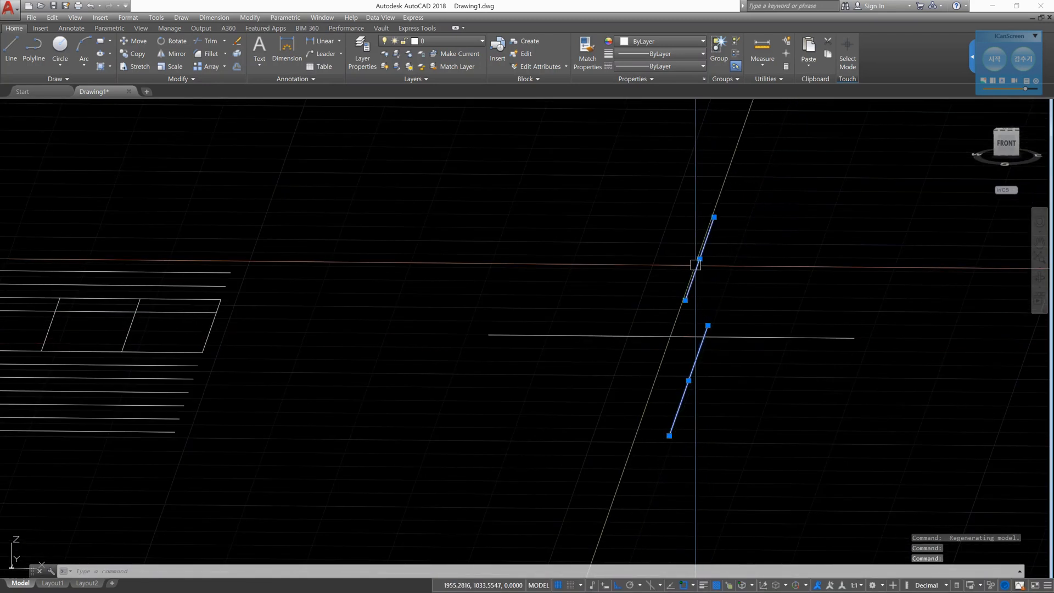
pyautogui.press('Escape')
pyautogui.press('Escape')
pyautogui.press('Escape')
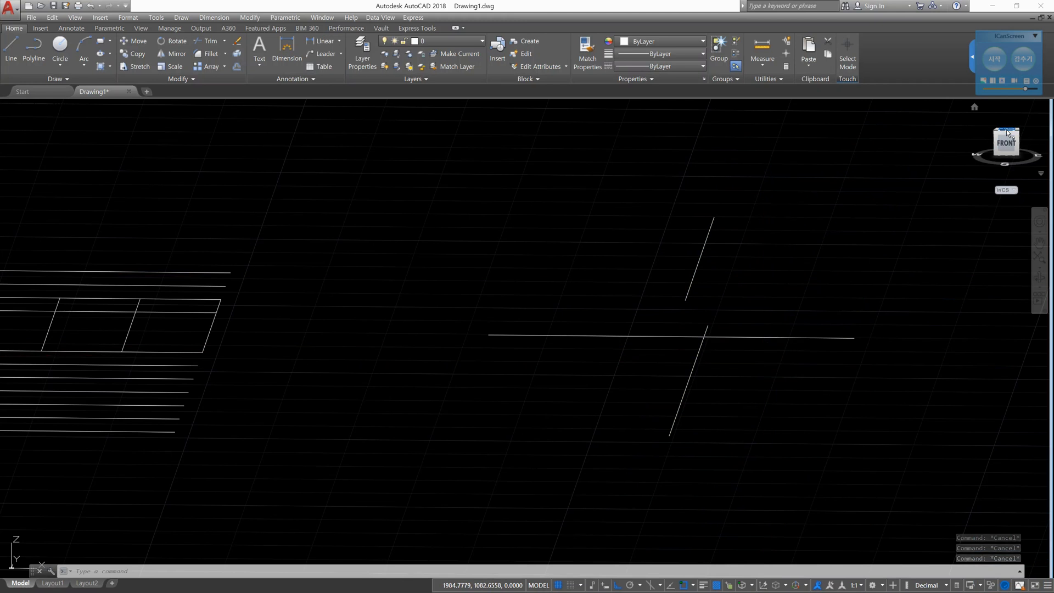
# - Restore the plan view of the current UCS
pyautogui.write('plan')
pyautogui.press('Return')
pyautogui.press('Return')
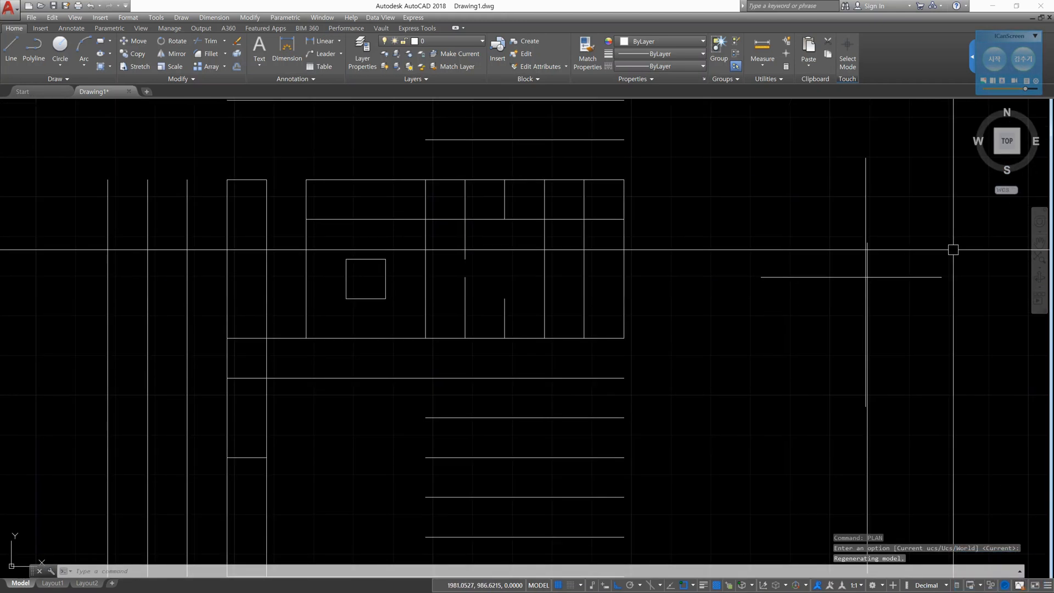
# - Trim the part of the horizontal line right of the unraised vertical line, using both vertical lines as cutting edges, and leave Trim
pyautogui.scroll(8, 878, 284)
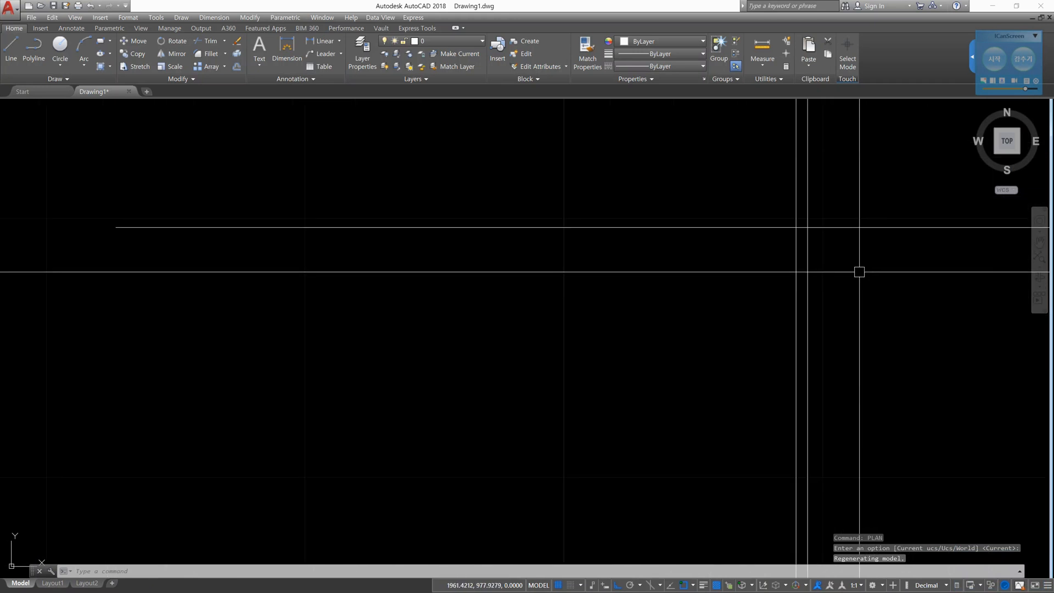
pyautogui.moveTo(861, 273); pyautogui.dragTo(753, 331, button='middle')
pyautogui.write('tr')
pyautogui.press('Return')
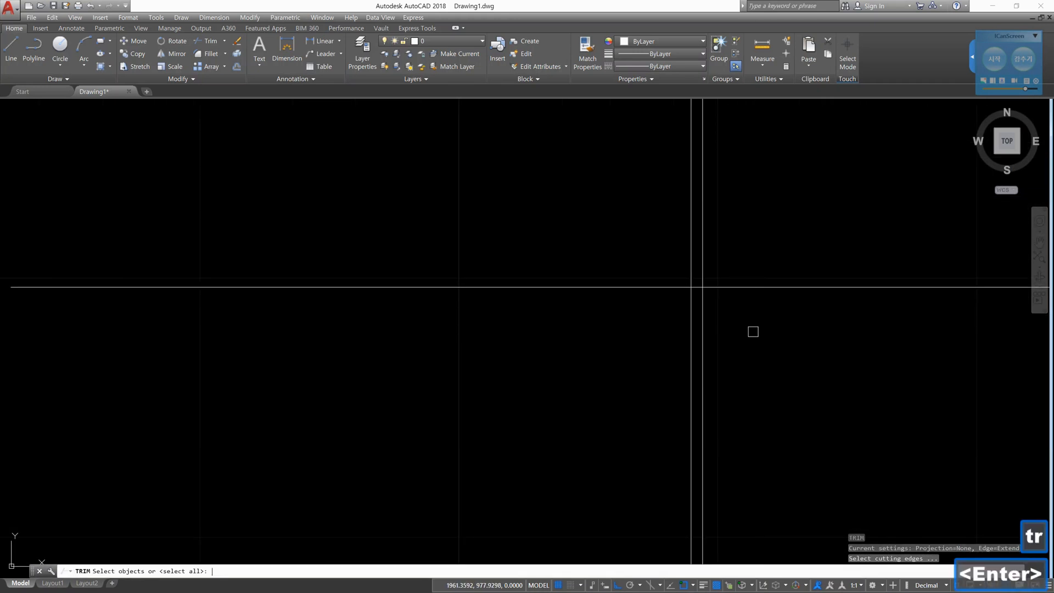
pyautogui.click(768, 379)
pyautogui.click(593, 347)
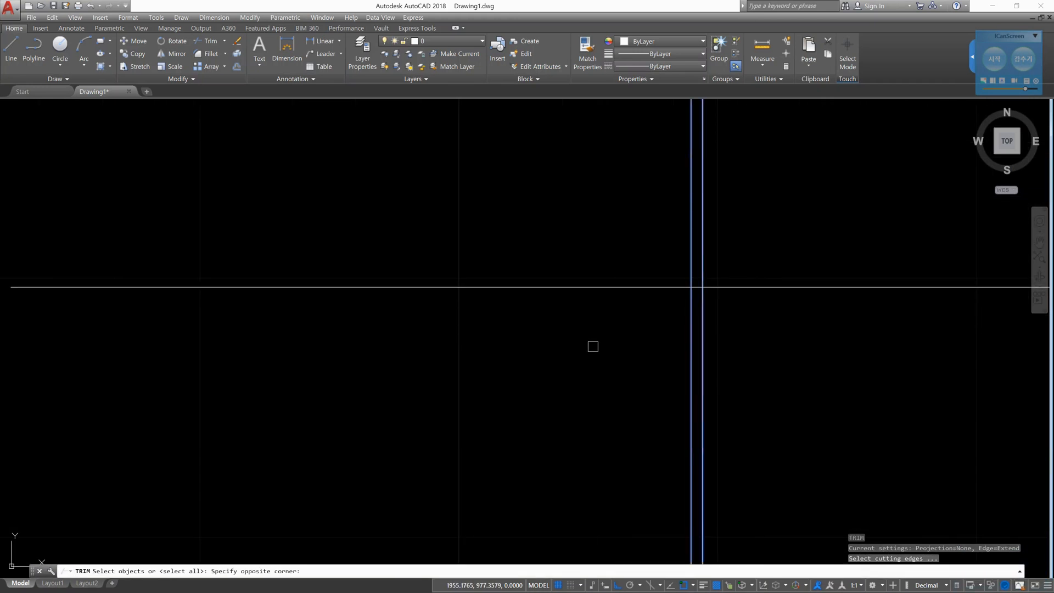
pyautogui.press('space')
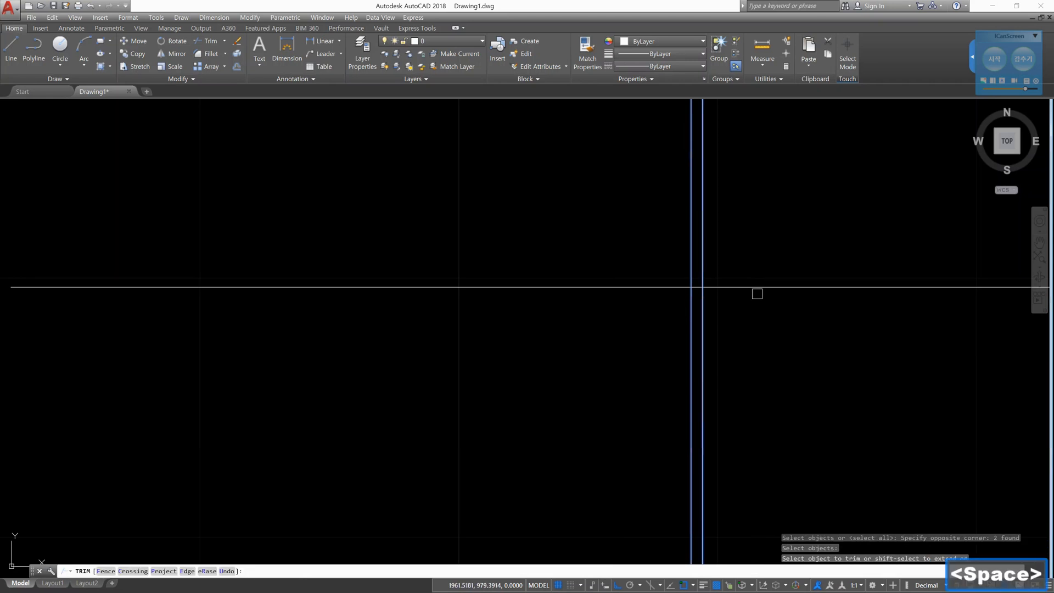
pyautogui.click(759, 290)
pyautogui.click(702, 300)
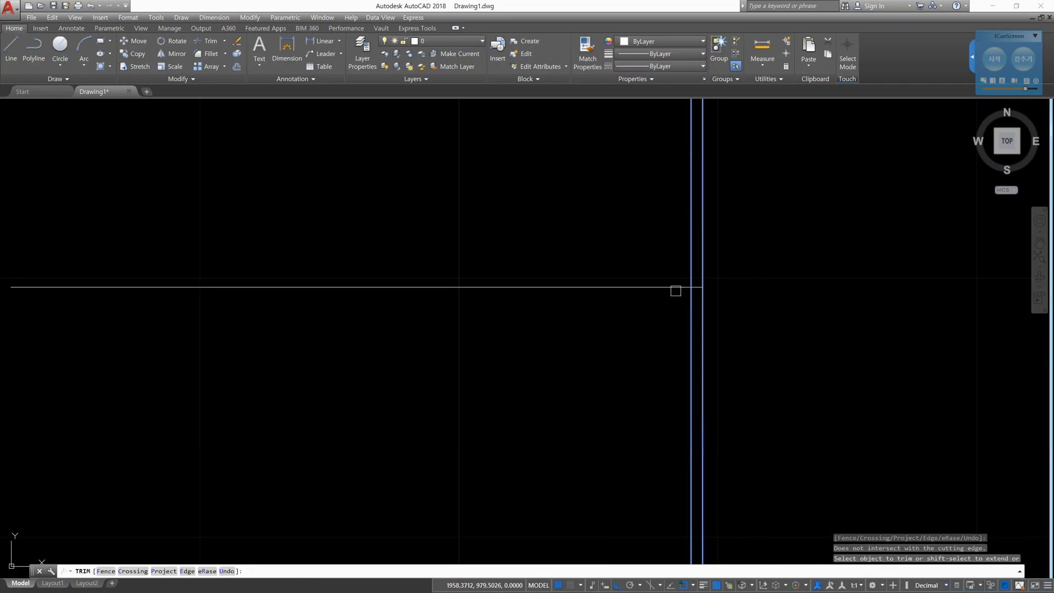
pyautogui.press('space')
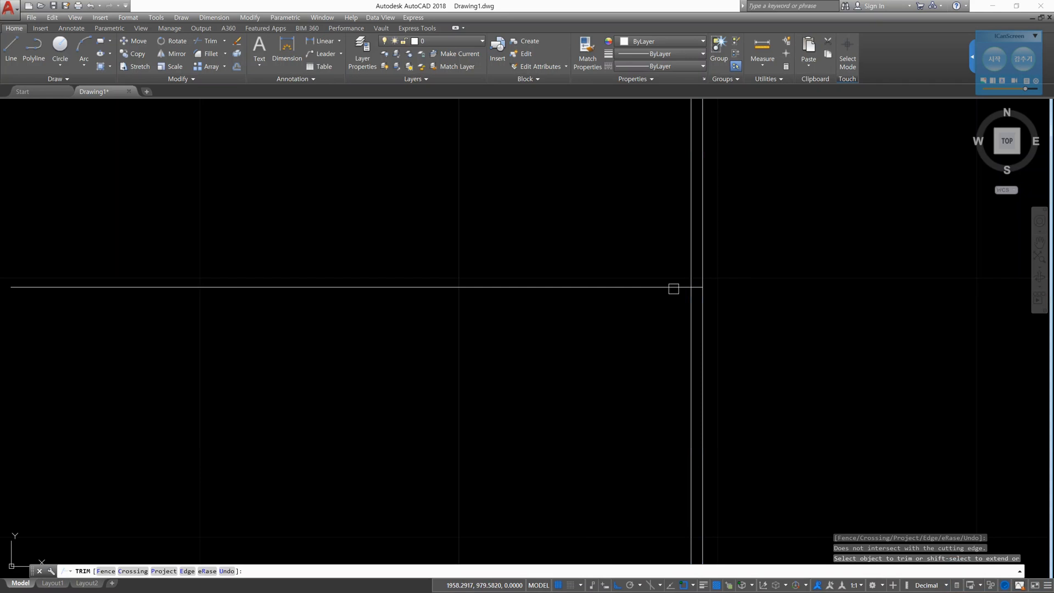
pyautogui.press('Escape')
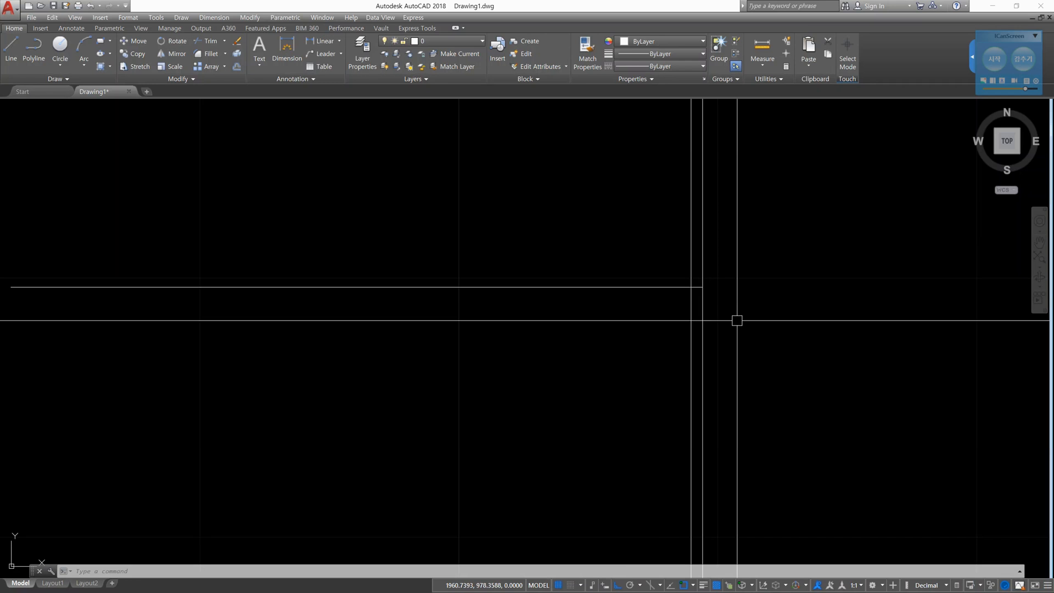
# - Start Trim with the raised vertical line as cutting edge and set the Project option to View
pyautogui.click(798, 370)
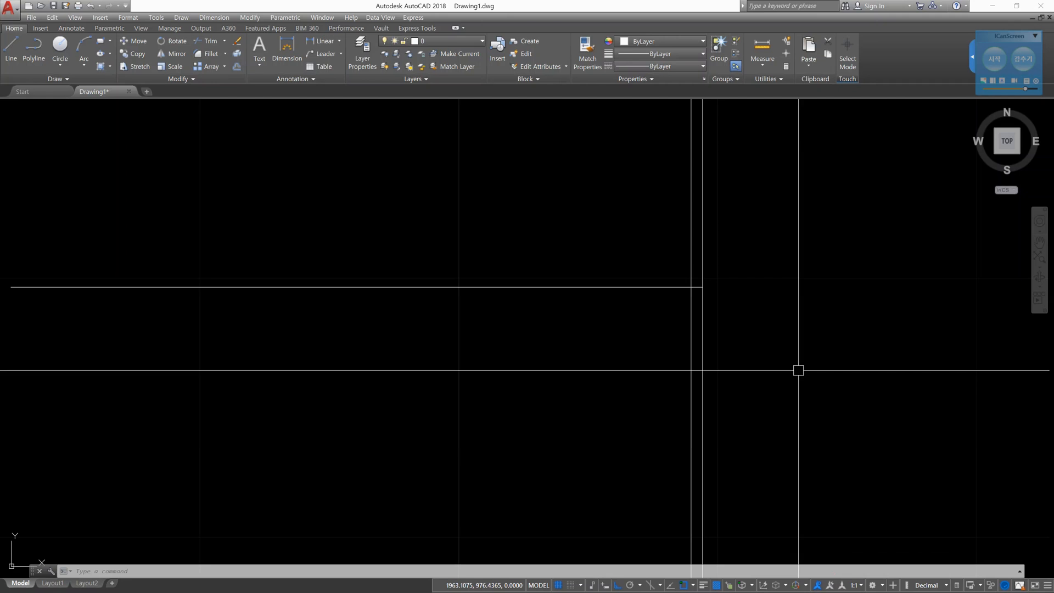
pyautogui.write('tr')
pyautogui.press('Return')
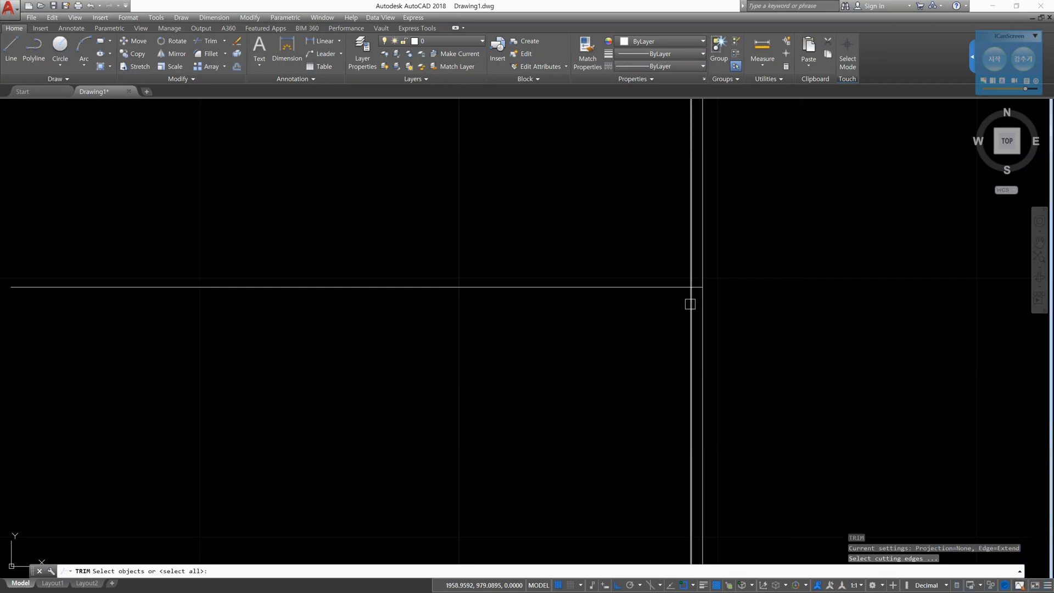
pyautogui.click(689, 309)
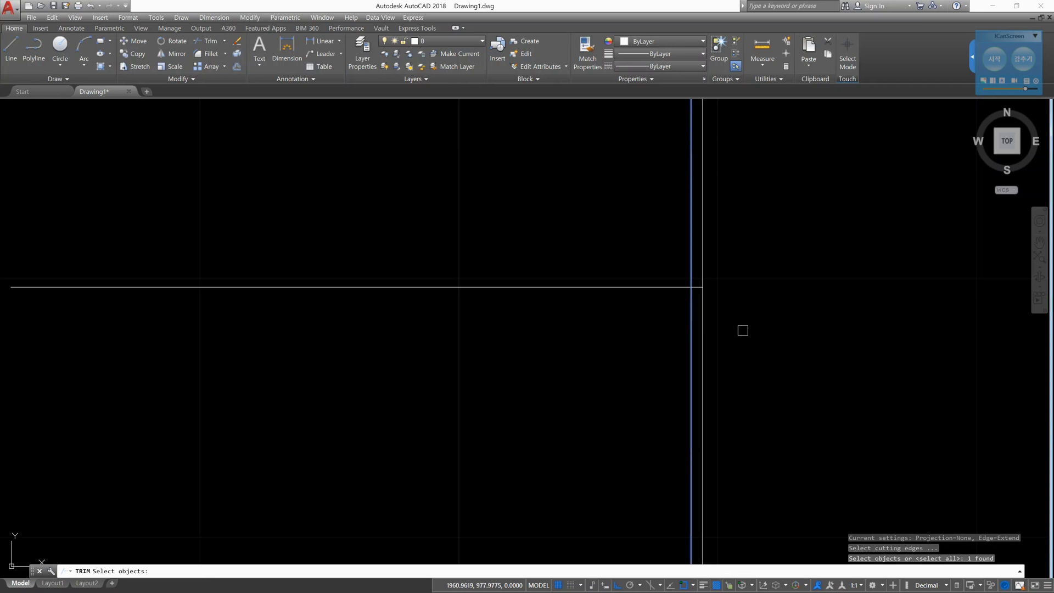
pyautogui.press('Return')
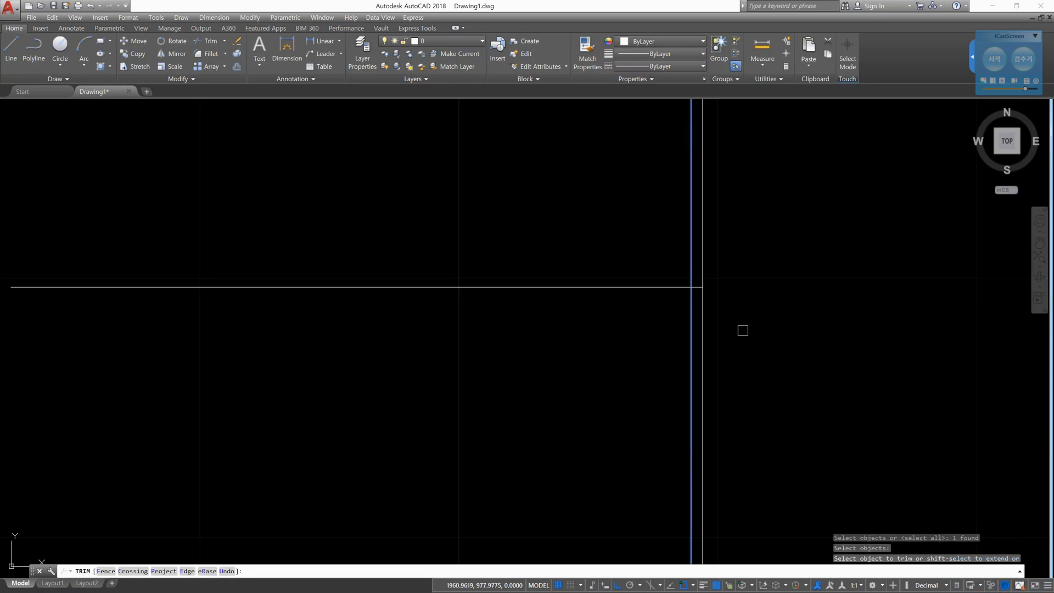
pyautogui.write('p')
pyautogui.press('Return')
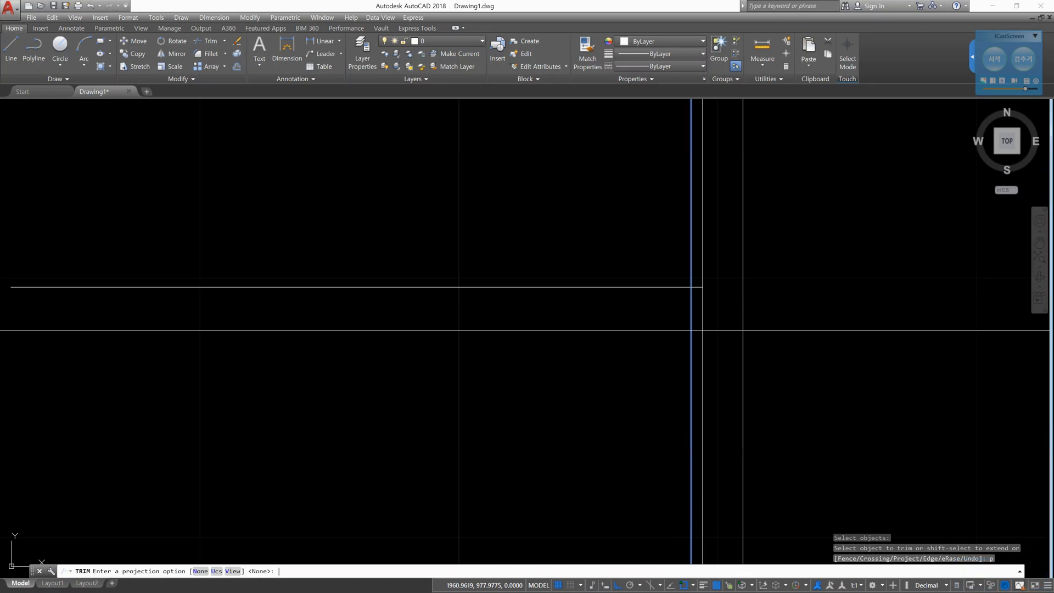
pyautogui.write('v')
pyautogui.press('Return')
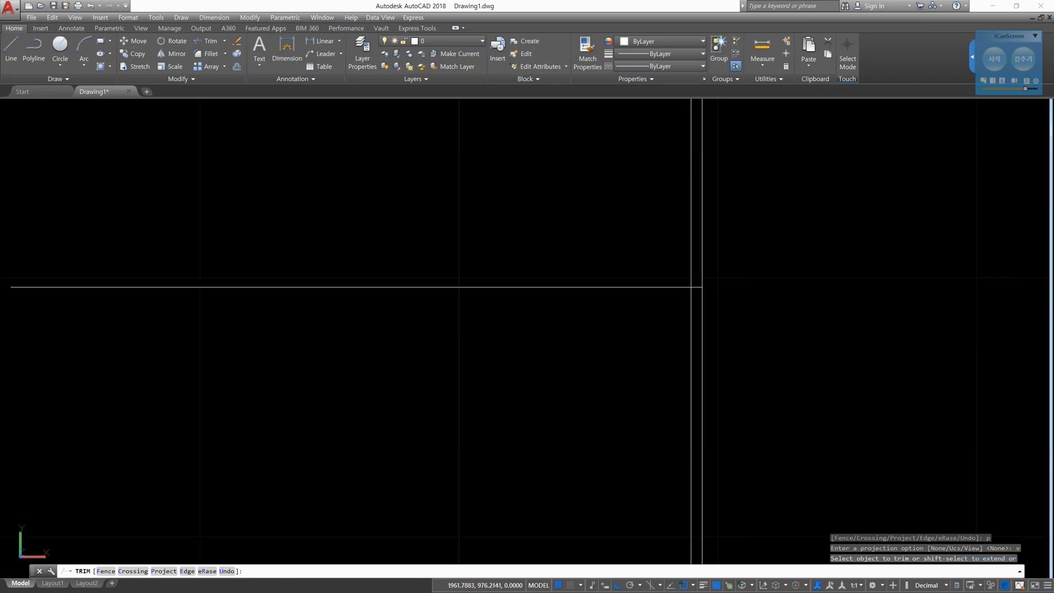
# - From an oblique view, trim the part of the horizontal line left of its apparent crossing with the raised vertical line, and leave Trim
pyautogui.keyDown('shift'); pyautogui.moveTo(746, 346); pyautogui.dragTo(690, 303, button='middle'); pyautogui.keyUp('shift')
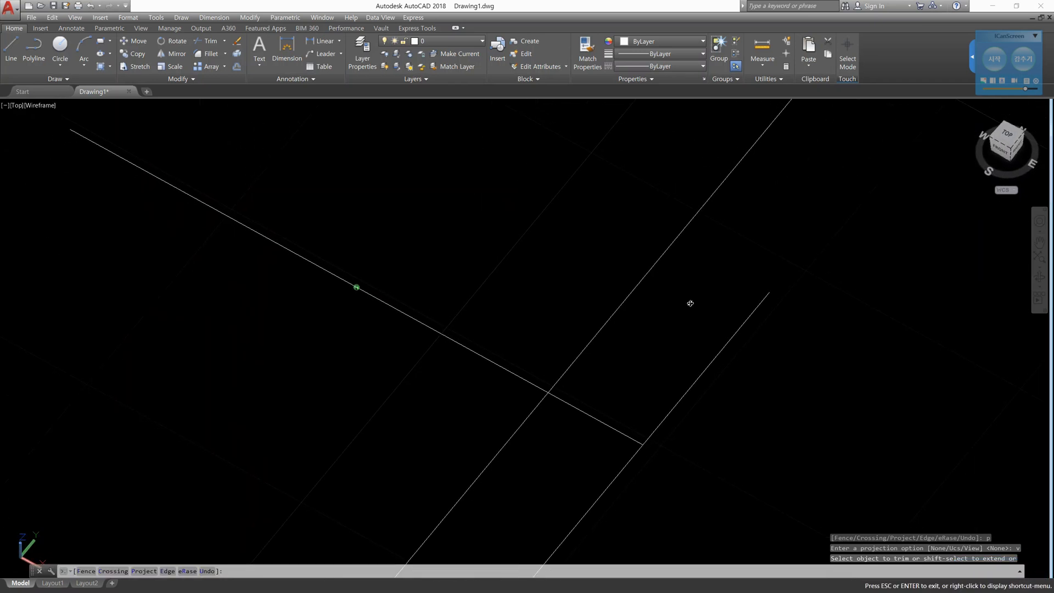
pyautogui.scroll(-2, 649, 342)
pyautogui.scroll(-2, 649, 342)
pyautogui.click(605, 347)
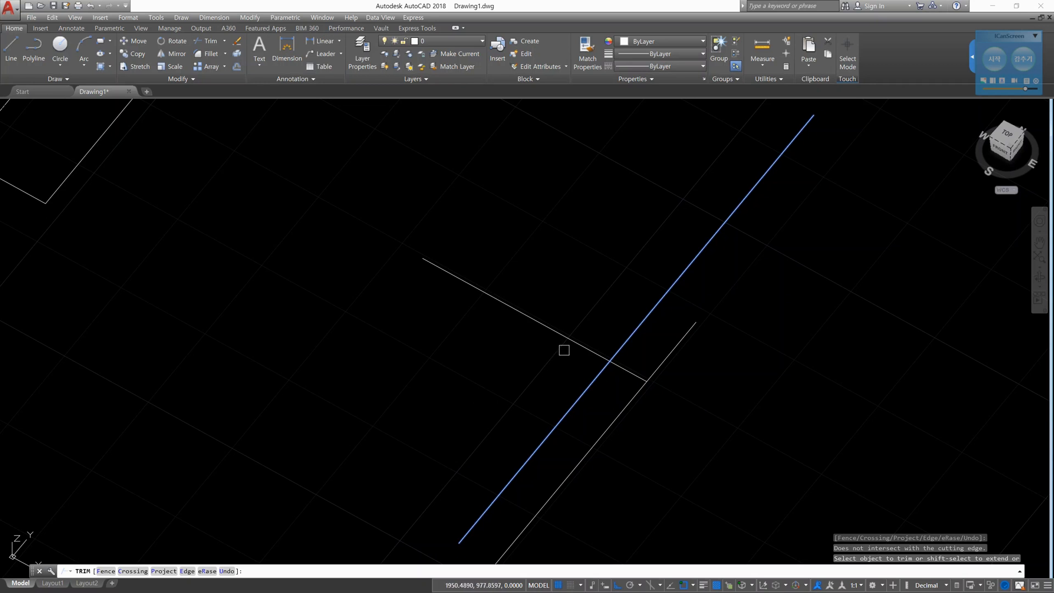
pyautogui.click(572, 343)
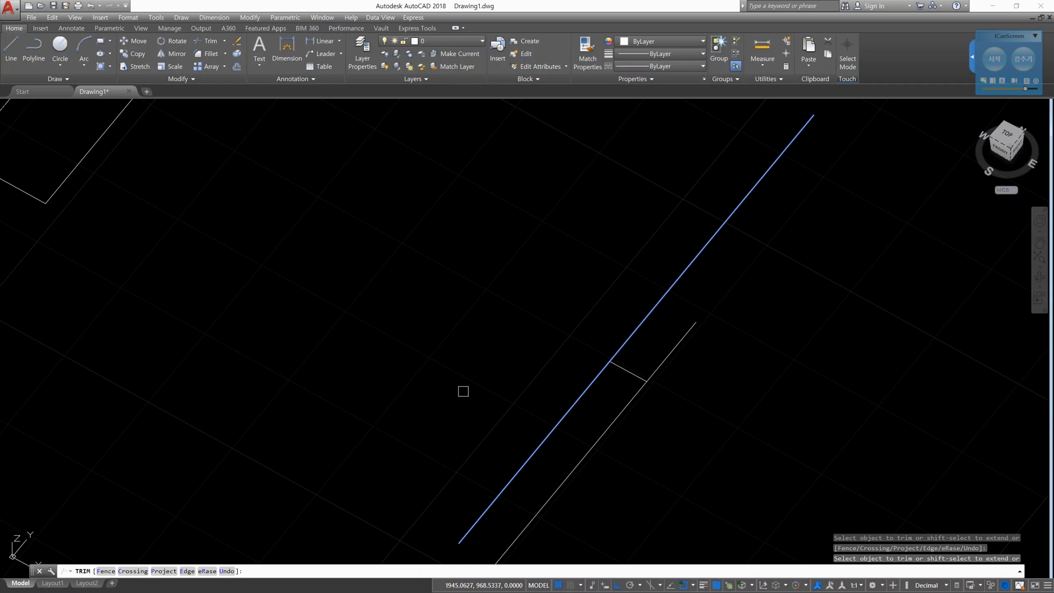
pyautogui.press('Escape')
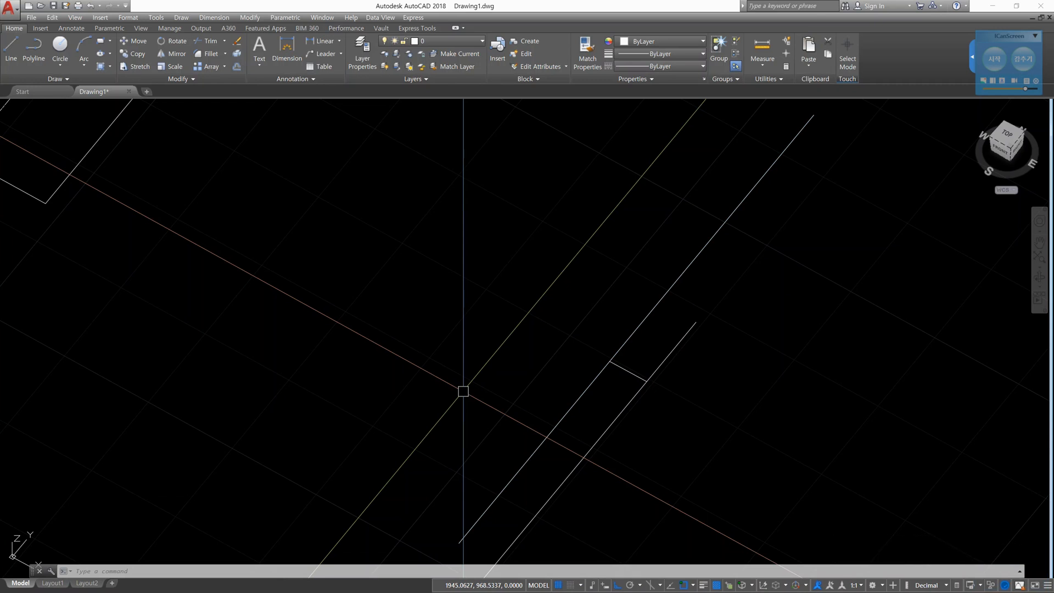
# - Return to the top view of the drawing at the short horizontal line
pyautogui.click(1011, 138)
pyautogui.scroll(5, 753, 311)
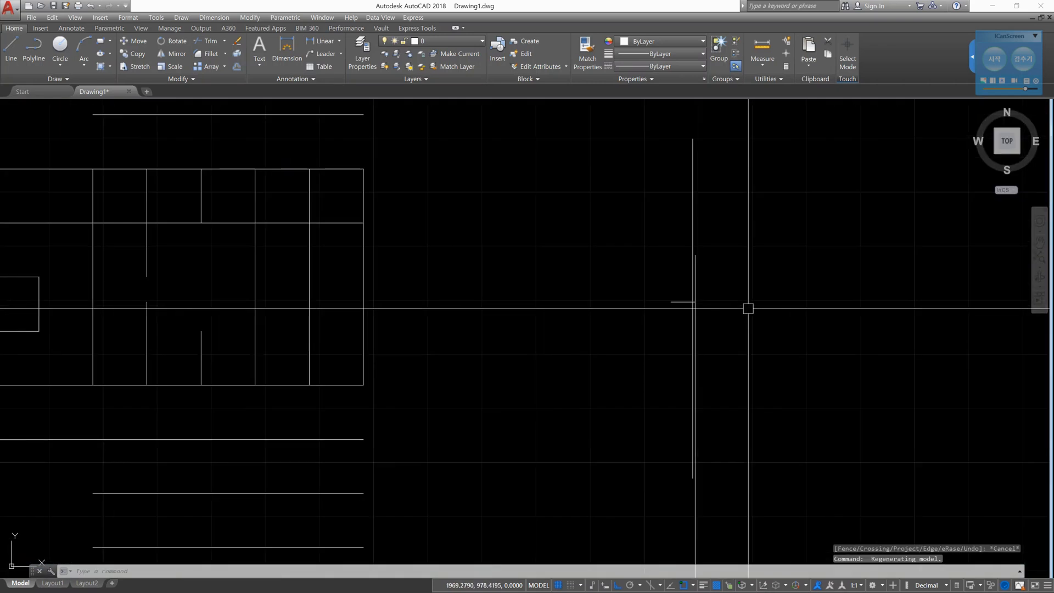
pyautogui.scroll(3, 703, 314)
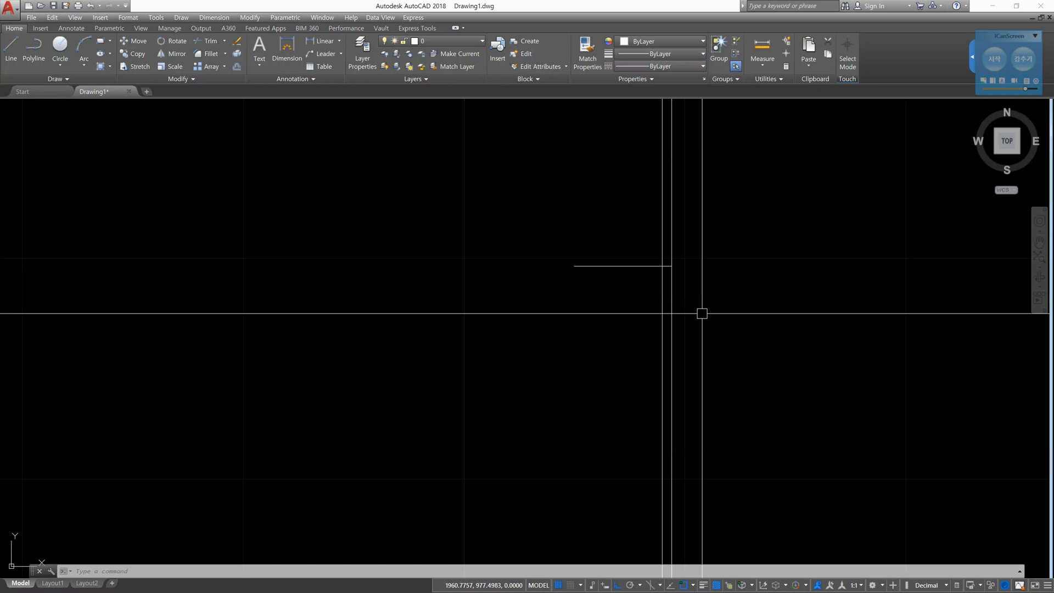
# - Start Trim with the raised vertical line as cutting edge and set the Project option to UCS
pyautogui.write('tr')
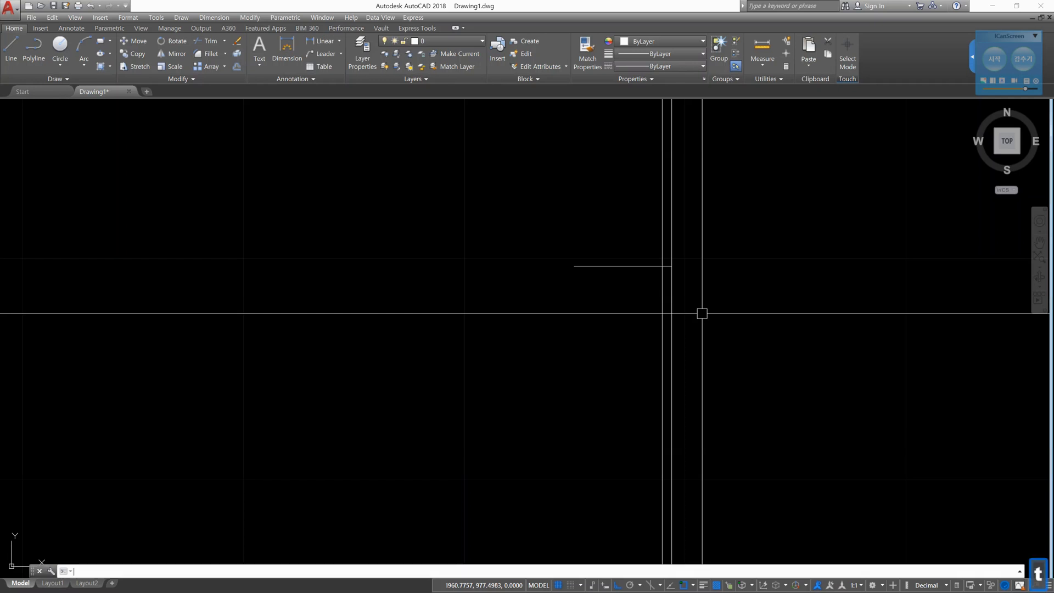
pyautogui.press('Return')
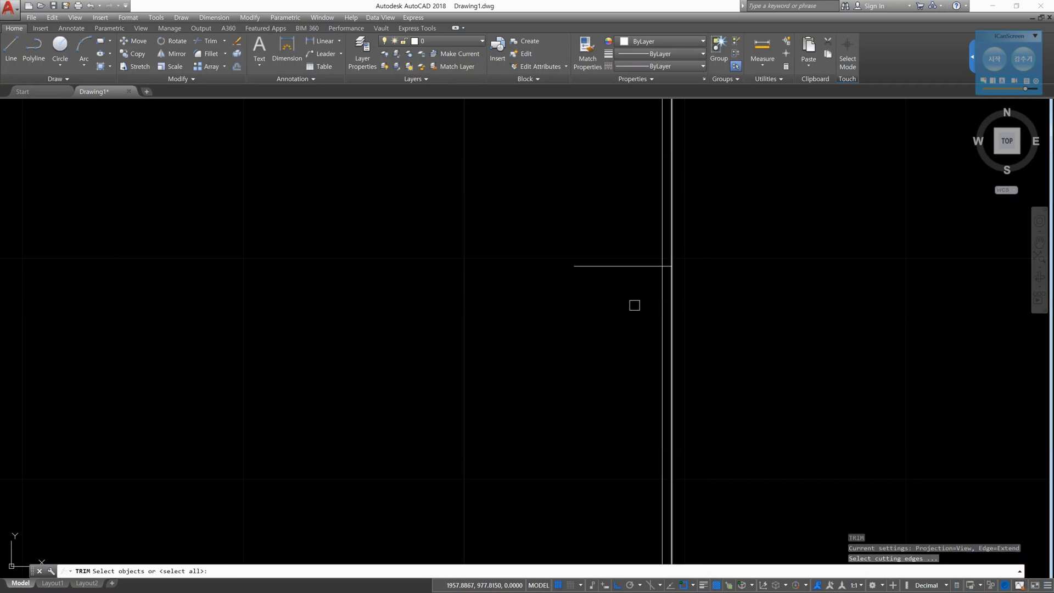
pyautogui.click(662, 300)
pyautogui.press('Return')
pyautogui.click(661, 300)
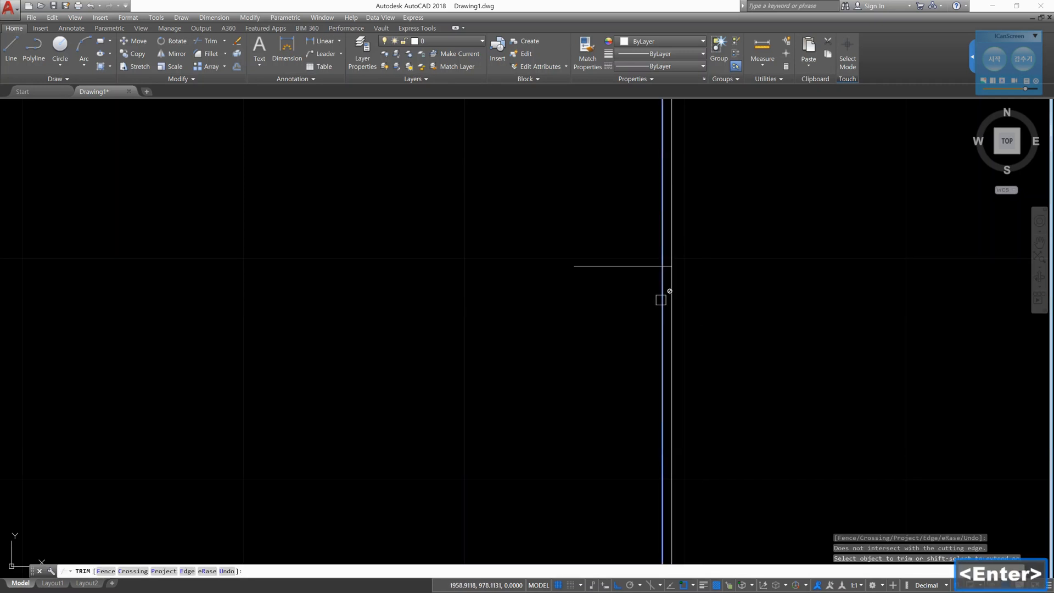
pyautogui.write('p')
pyautogui.press('Return')
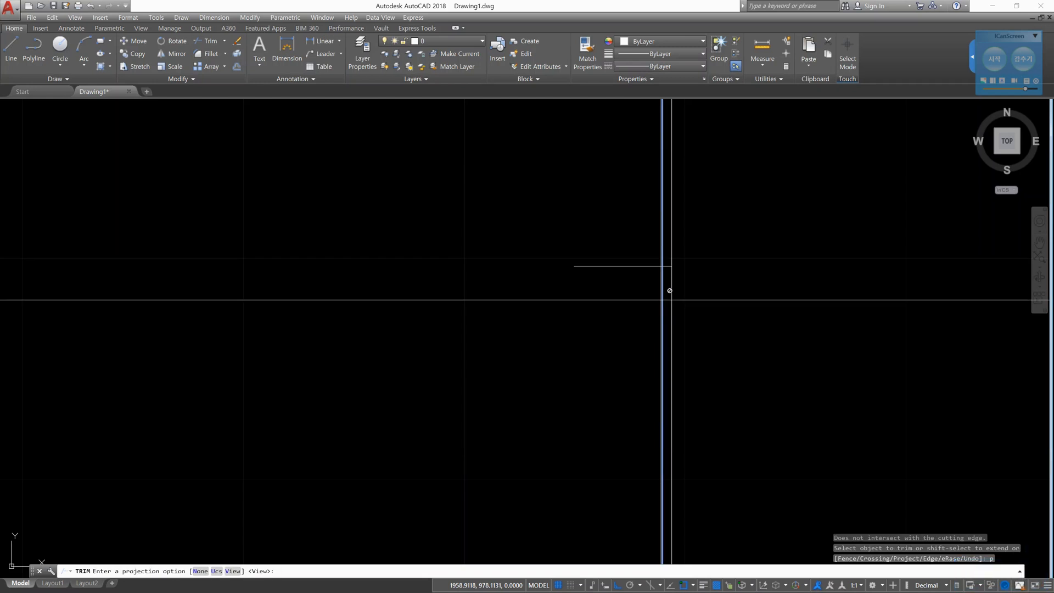
pyautogui.write('u')
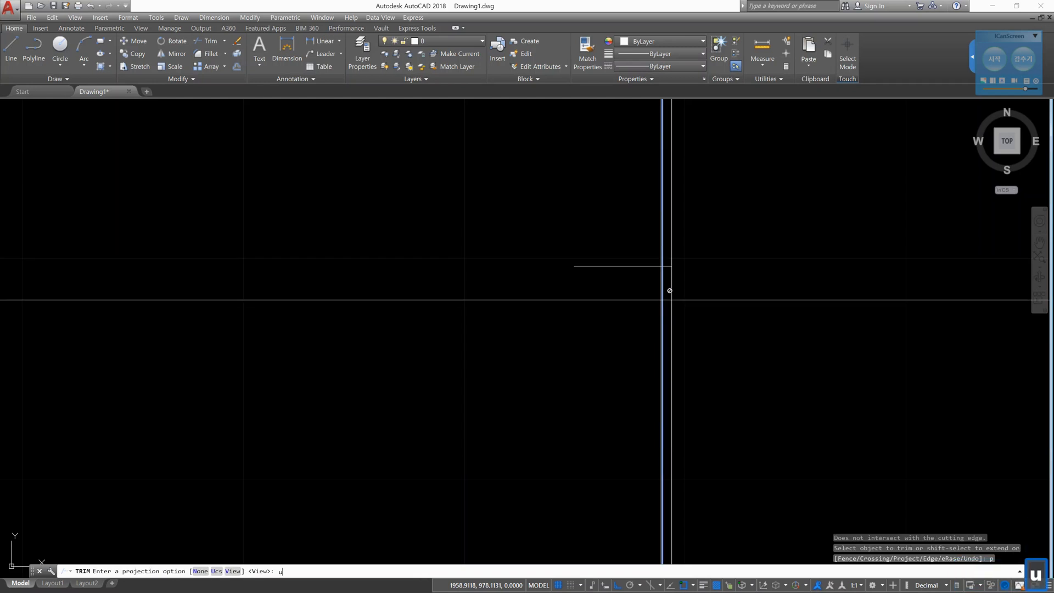
pyautogui.press('Return')
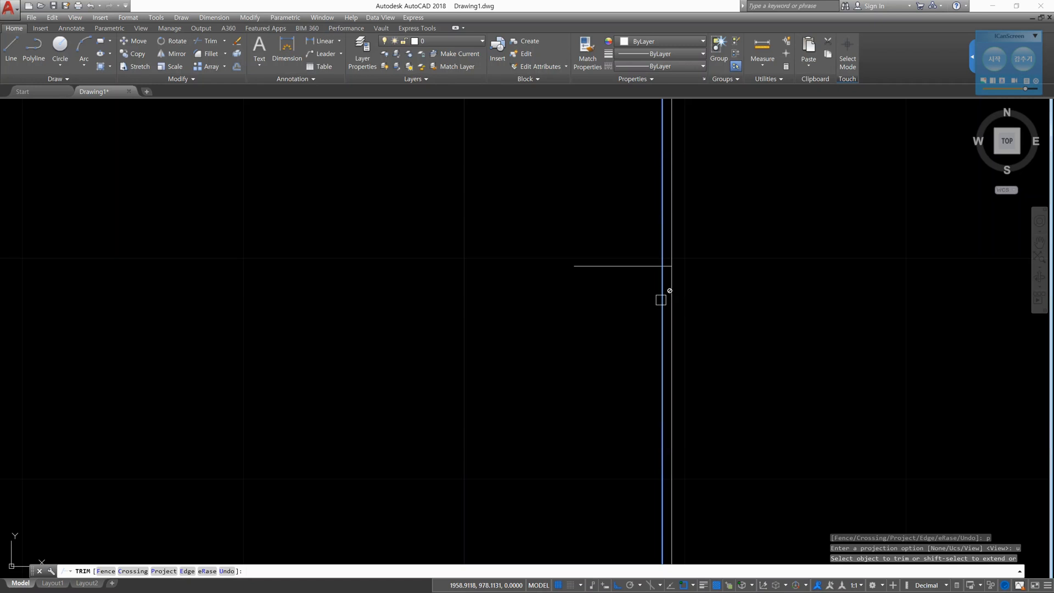
# - Trim the end of the horizontal line right of the raised vertical line, leave Trim, and undo the trim
pyautogui.scroll(2, 648, 274)
pyautogui.scroll(2, 662, 277)
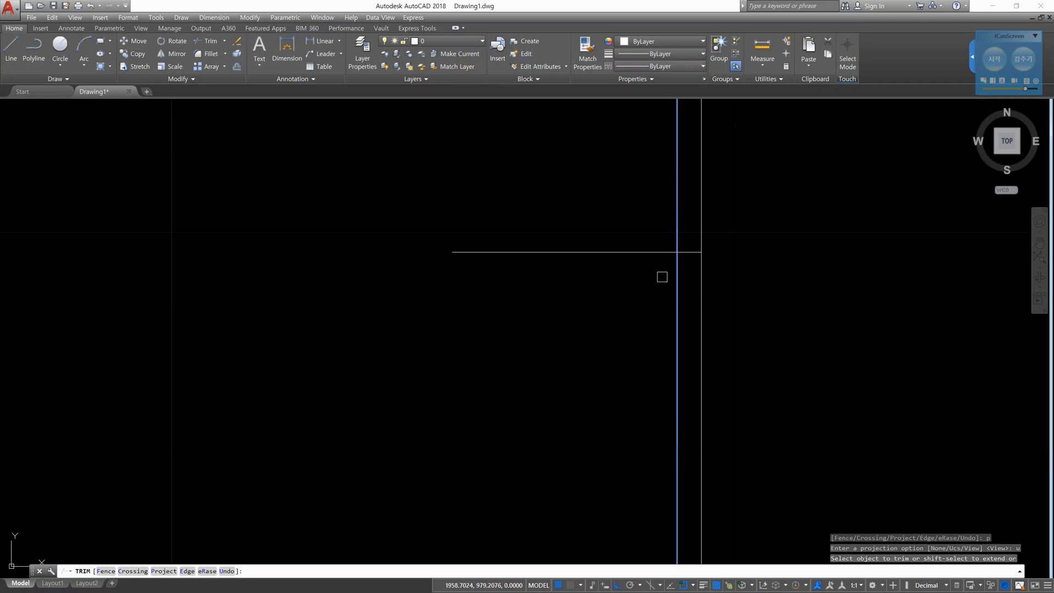
pyautogui.click(700, 290)
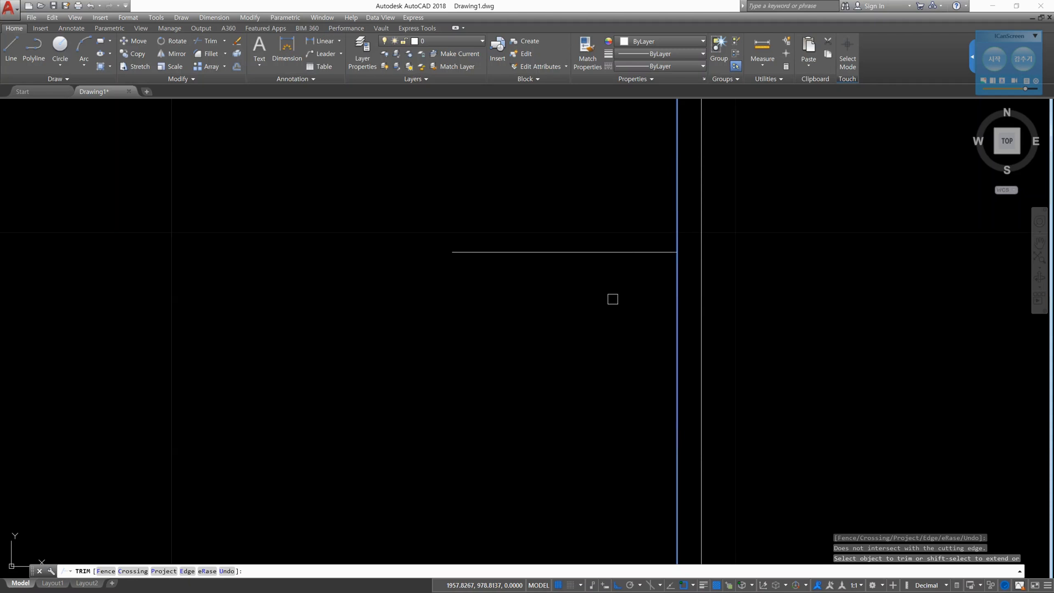
pyautogui.press('Escape')
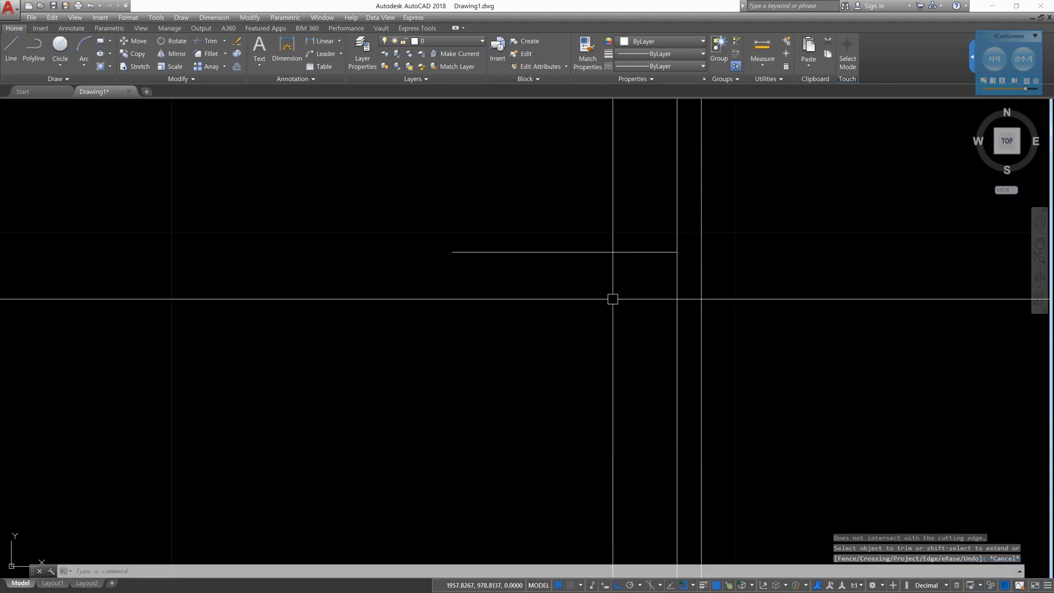
pyautogui.write('u')
pyautogui.press('Return')
# - Delete the whole short horizontal line and undo the deletion
pyautogui.scroll(5, 670, 269)
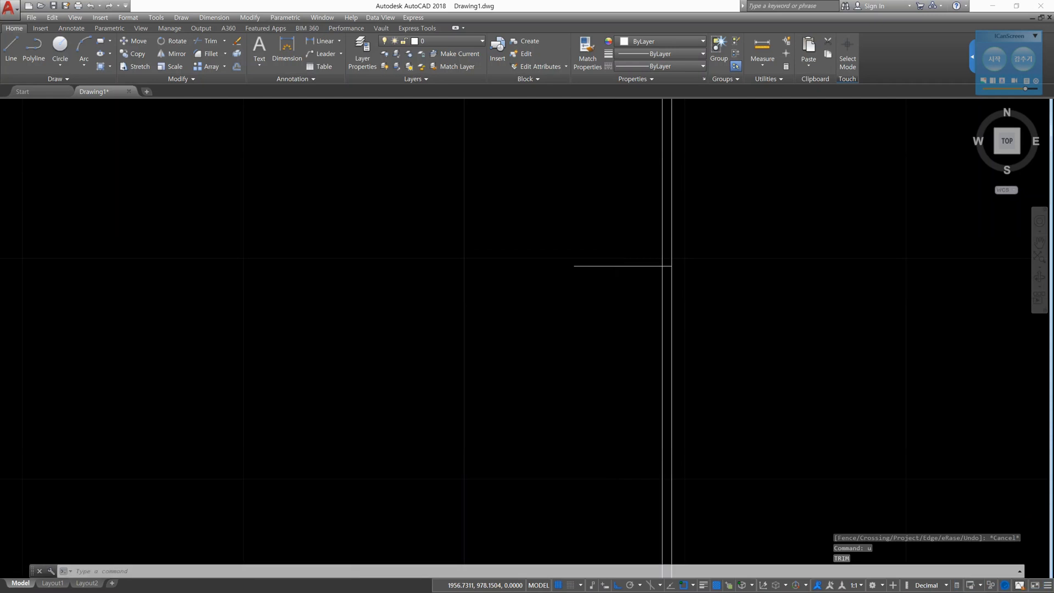
pyautogui.click(654, 269)
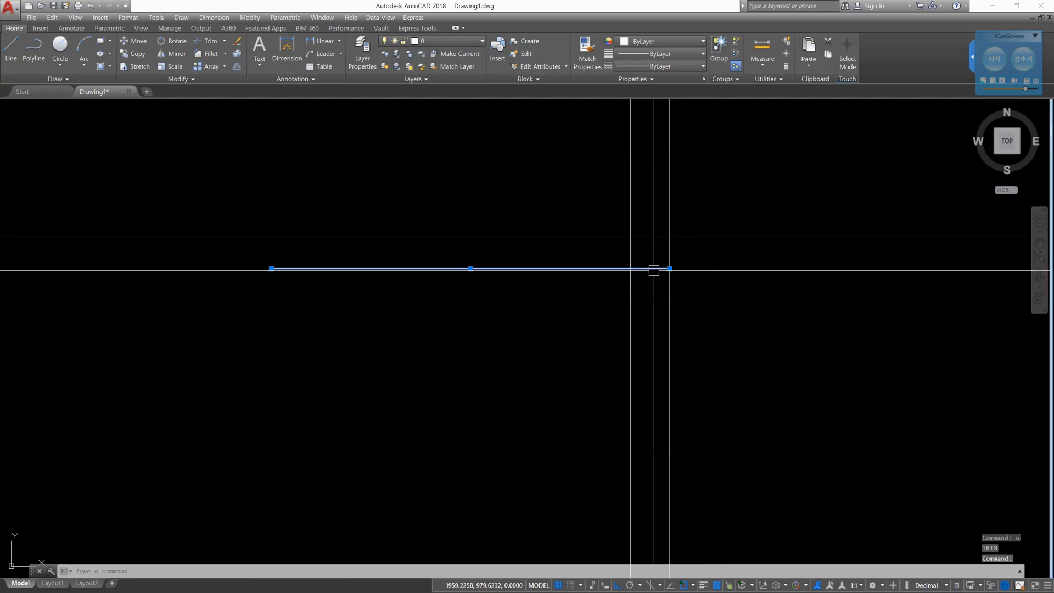
pyautogui.press('Delete')
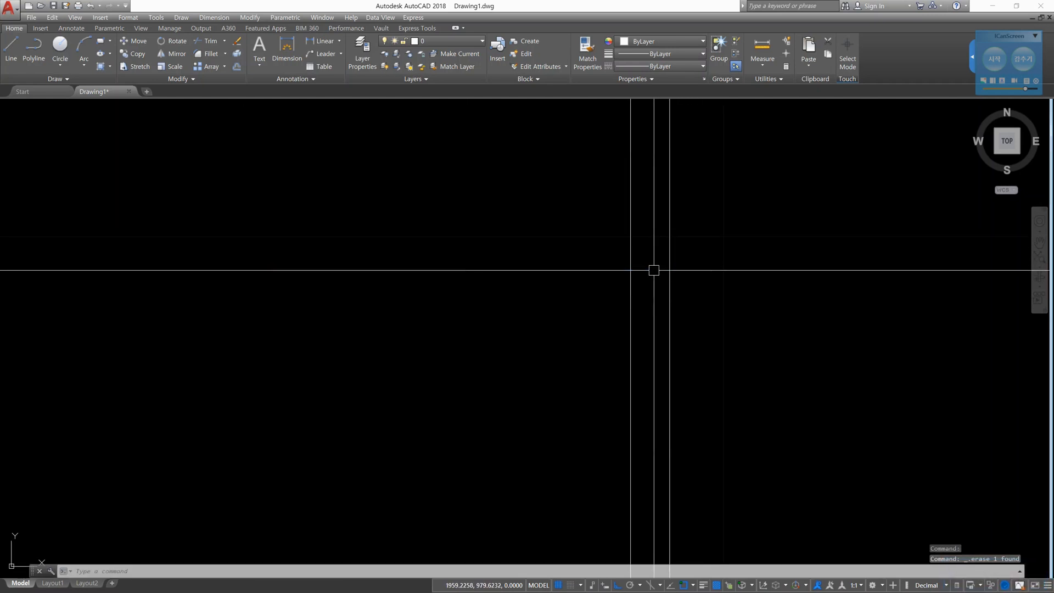
pyautogui.press('Escape')
pyautogui.write('u')
pyautogui.press('Return')
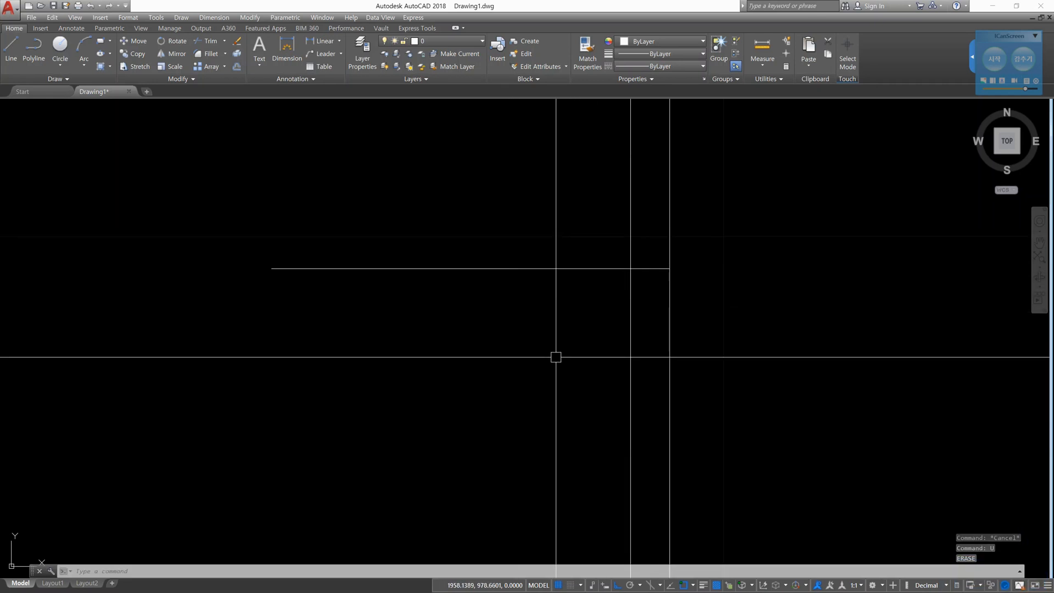
# - Restart Trim with the raised vertical line as cutting edge and change the Project option to UCS
pyautogui.write('tr')
pyautogui.press('Return')
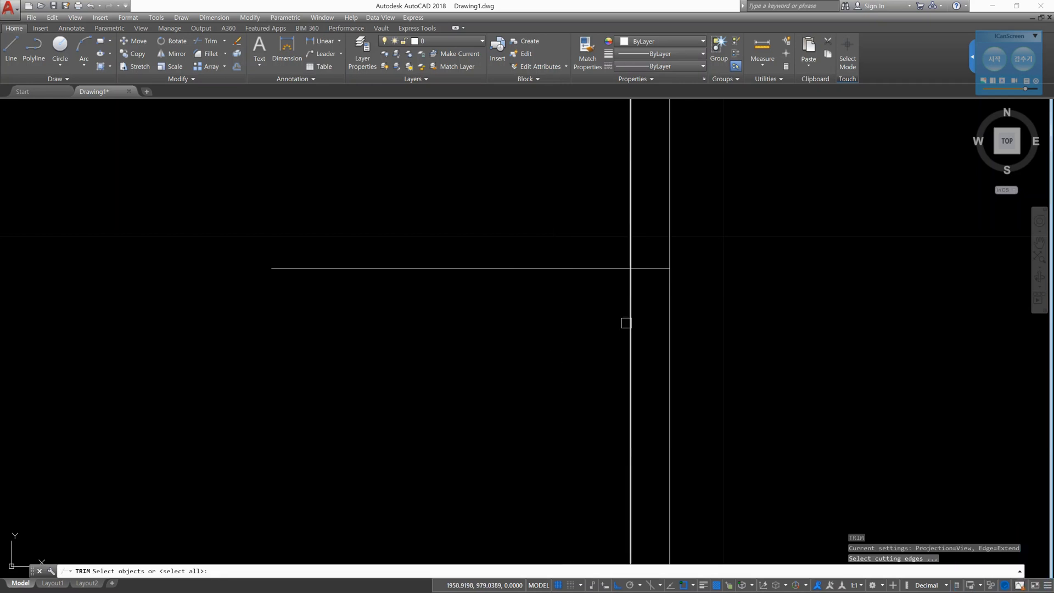
pyautogui.click(626, 323)
pyautogui.press('Return')
pyautogui.click(626, 322)
pyautogui.write('p')
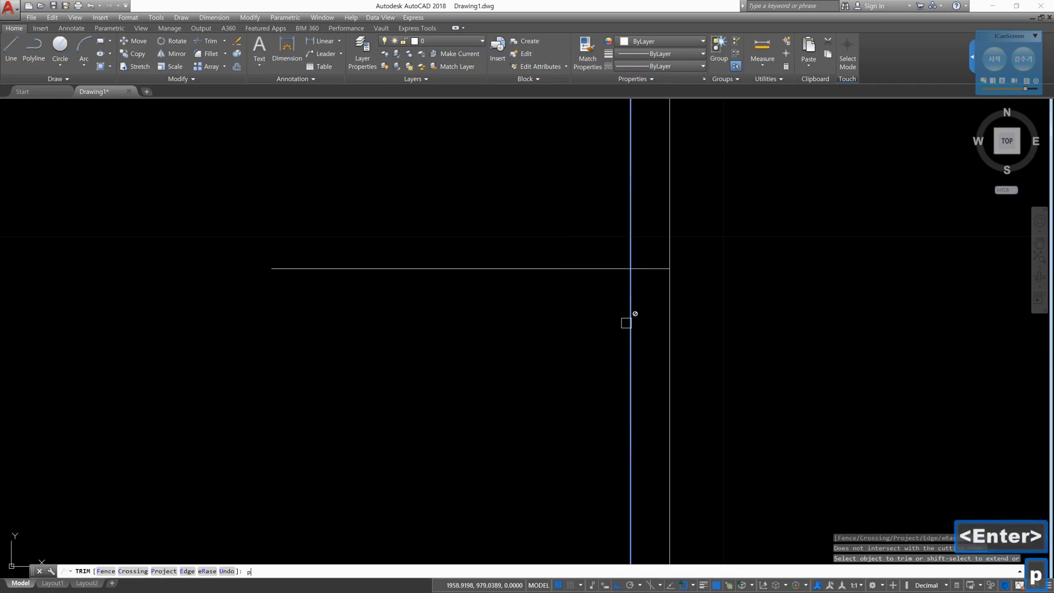
pyautogui.press('Return')
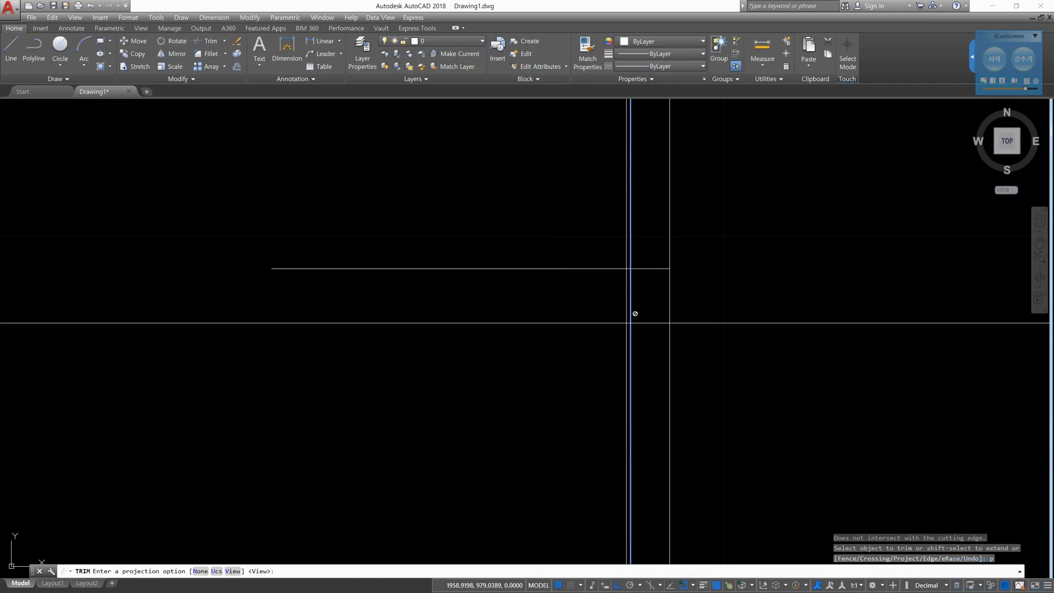
pyautogui.write('u')
pyautogui.press('Return')
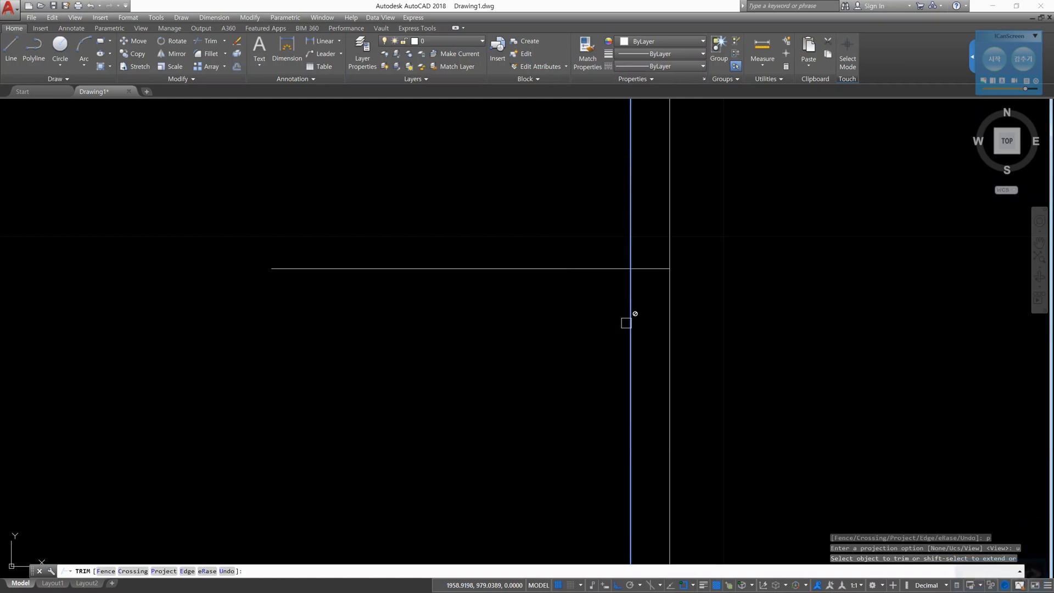
# - Trim the horizontal line right of the raised vertical line, and try to trim the piece left of it
pyautogui.click(653, 269)
pyautogui.click(594, 266)
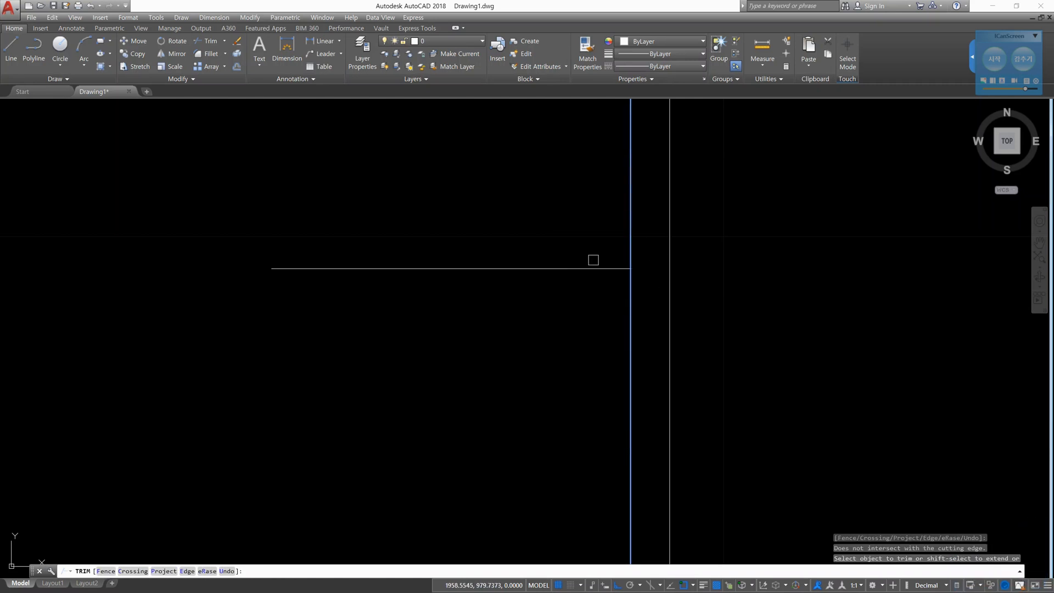
pyautogui.click(593, 265)
# - Remove the remaining piece of the horizontal line with Trim's eRase option and leave Trim
pyautogui.write('r')
pyautogui.press('Return')
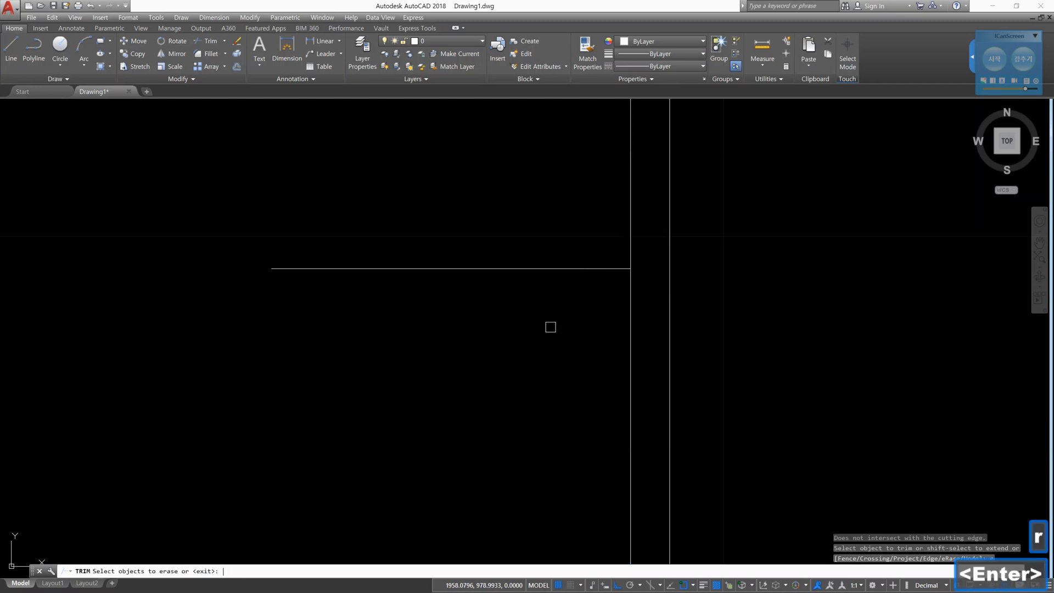
pyautogui.click(546, 270)
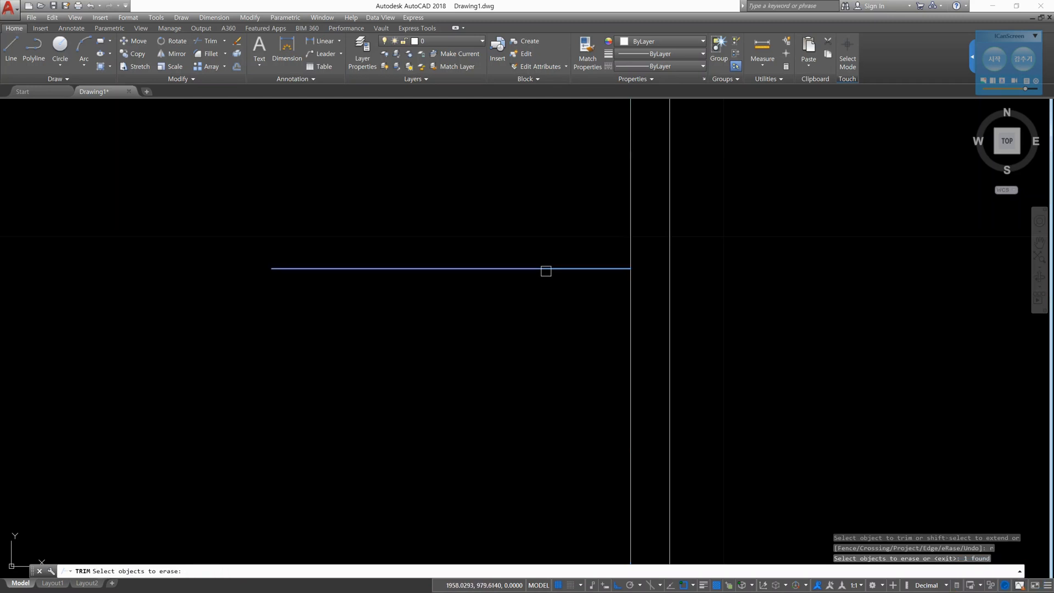
pyautogui.press('Return')
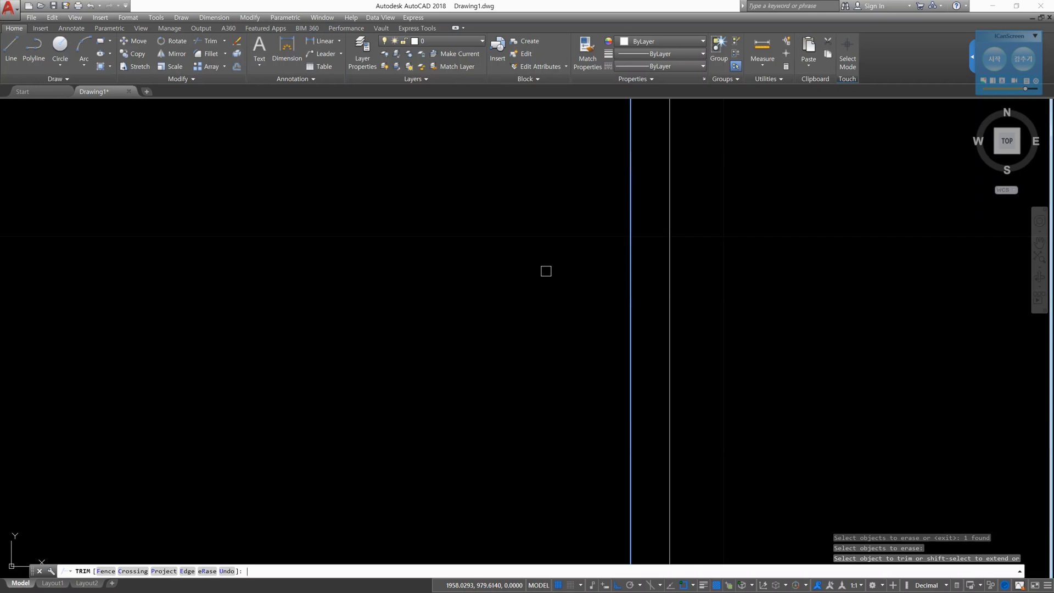
pyautogui.press('Escape')
pyautogui.scroll(-4, 602, 295)
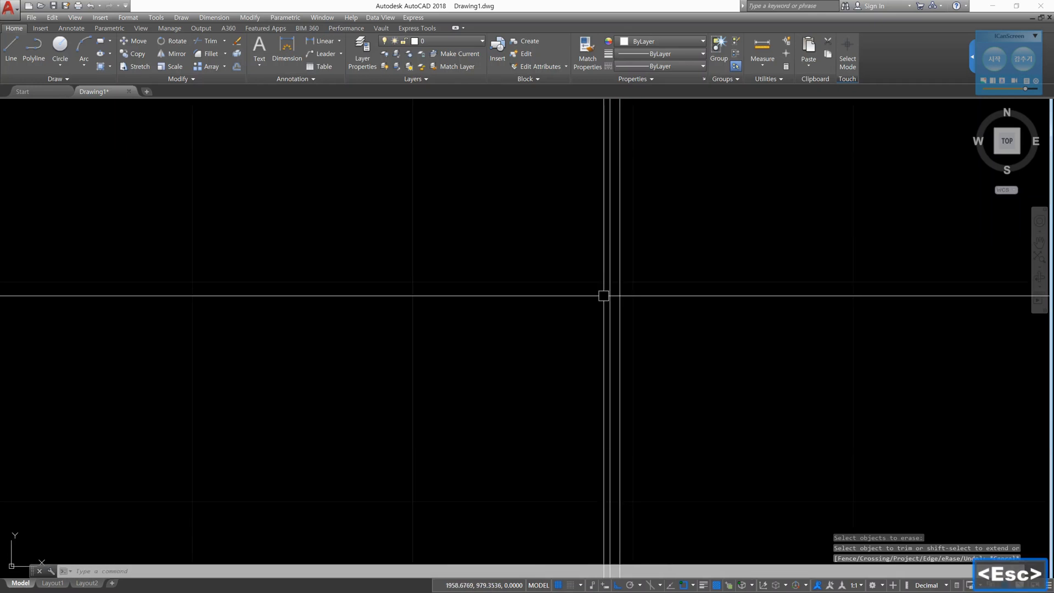
pyautogui.scroll(-8, 631, 294)
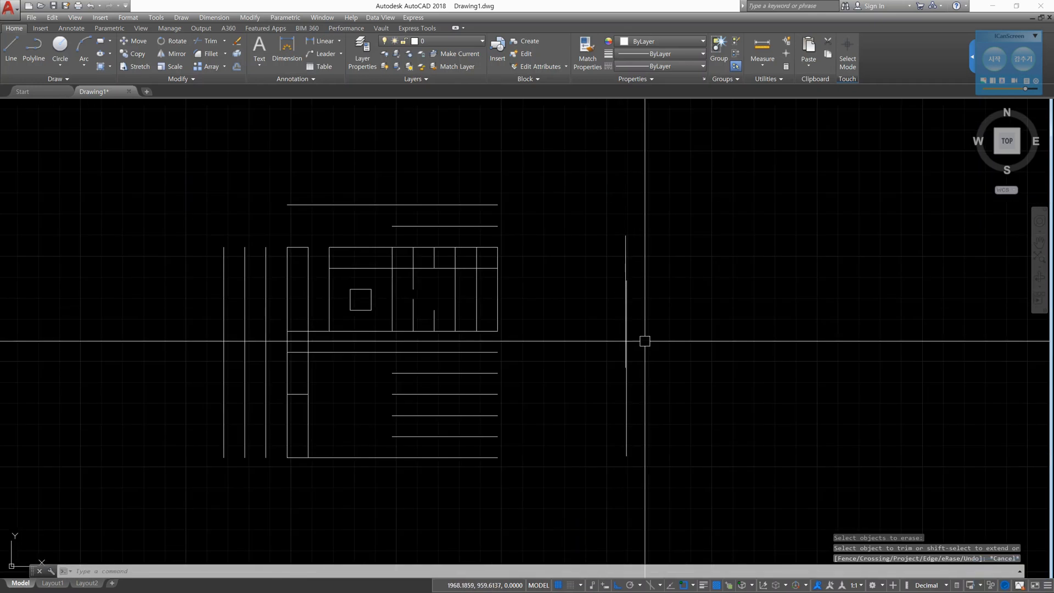